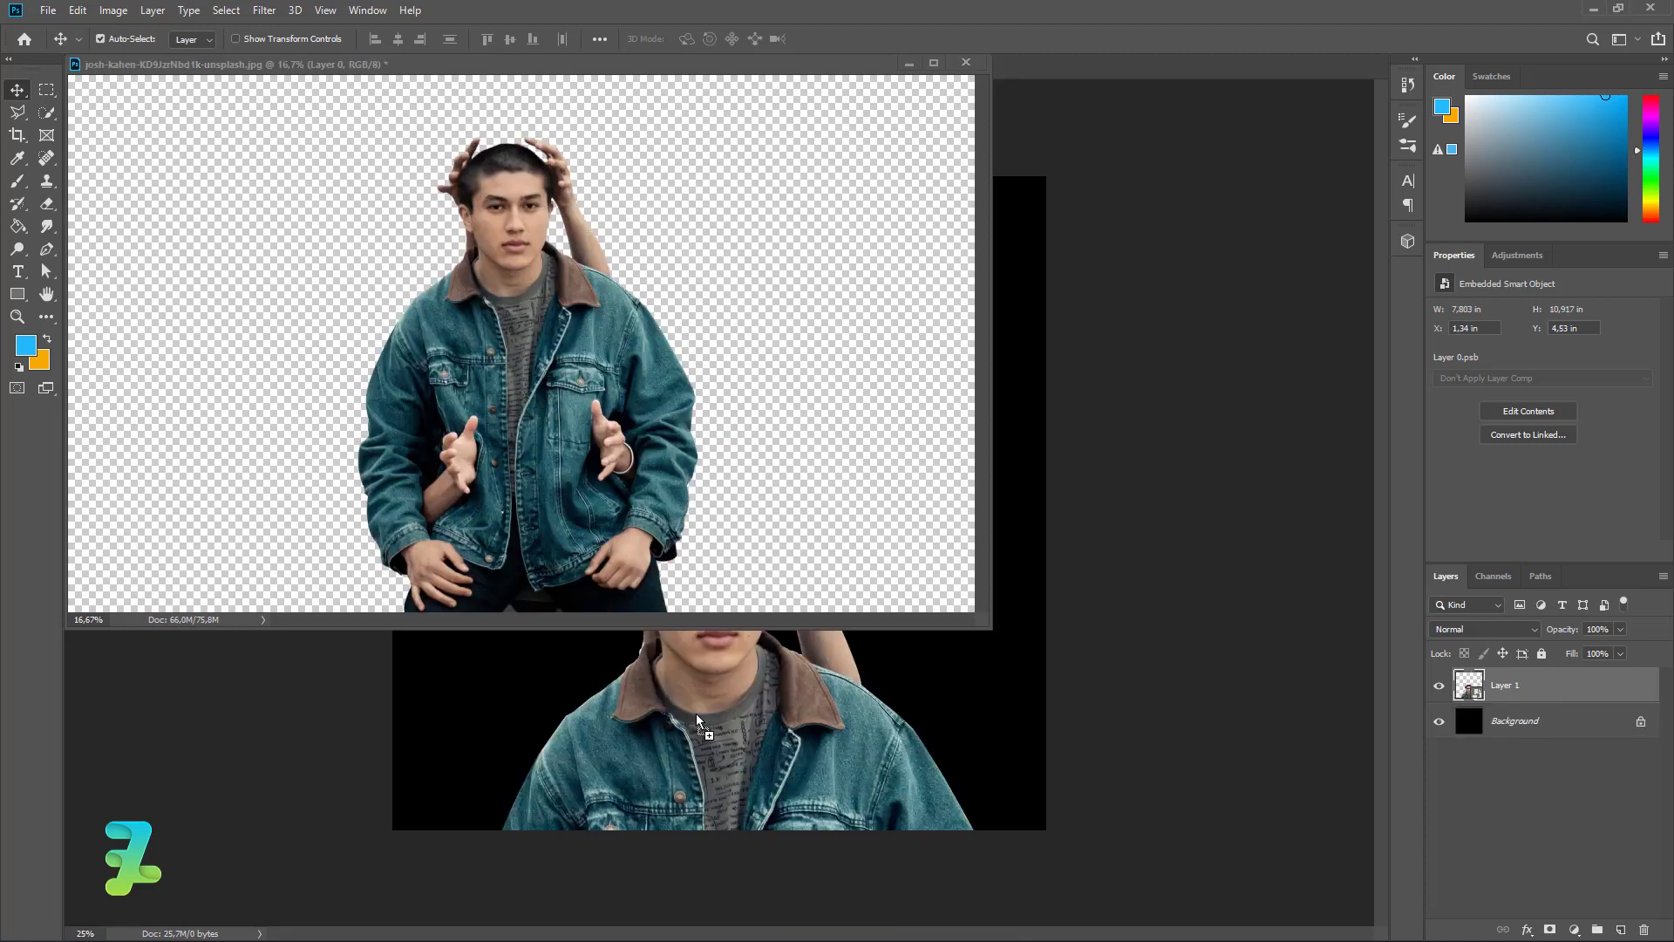
Step: Dock the floating photo window and reposition the cut-out man higher on the black canvas in Untitled-1
{"action": "left_click_drag", "start_coordinate": [567, 83], "coordinate": [708, 68]}
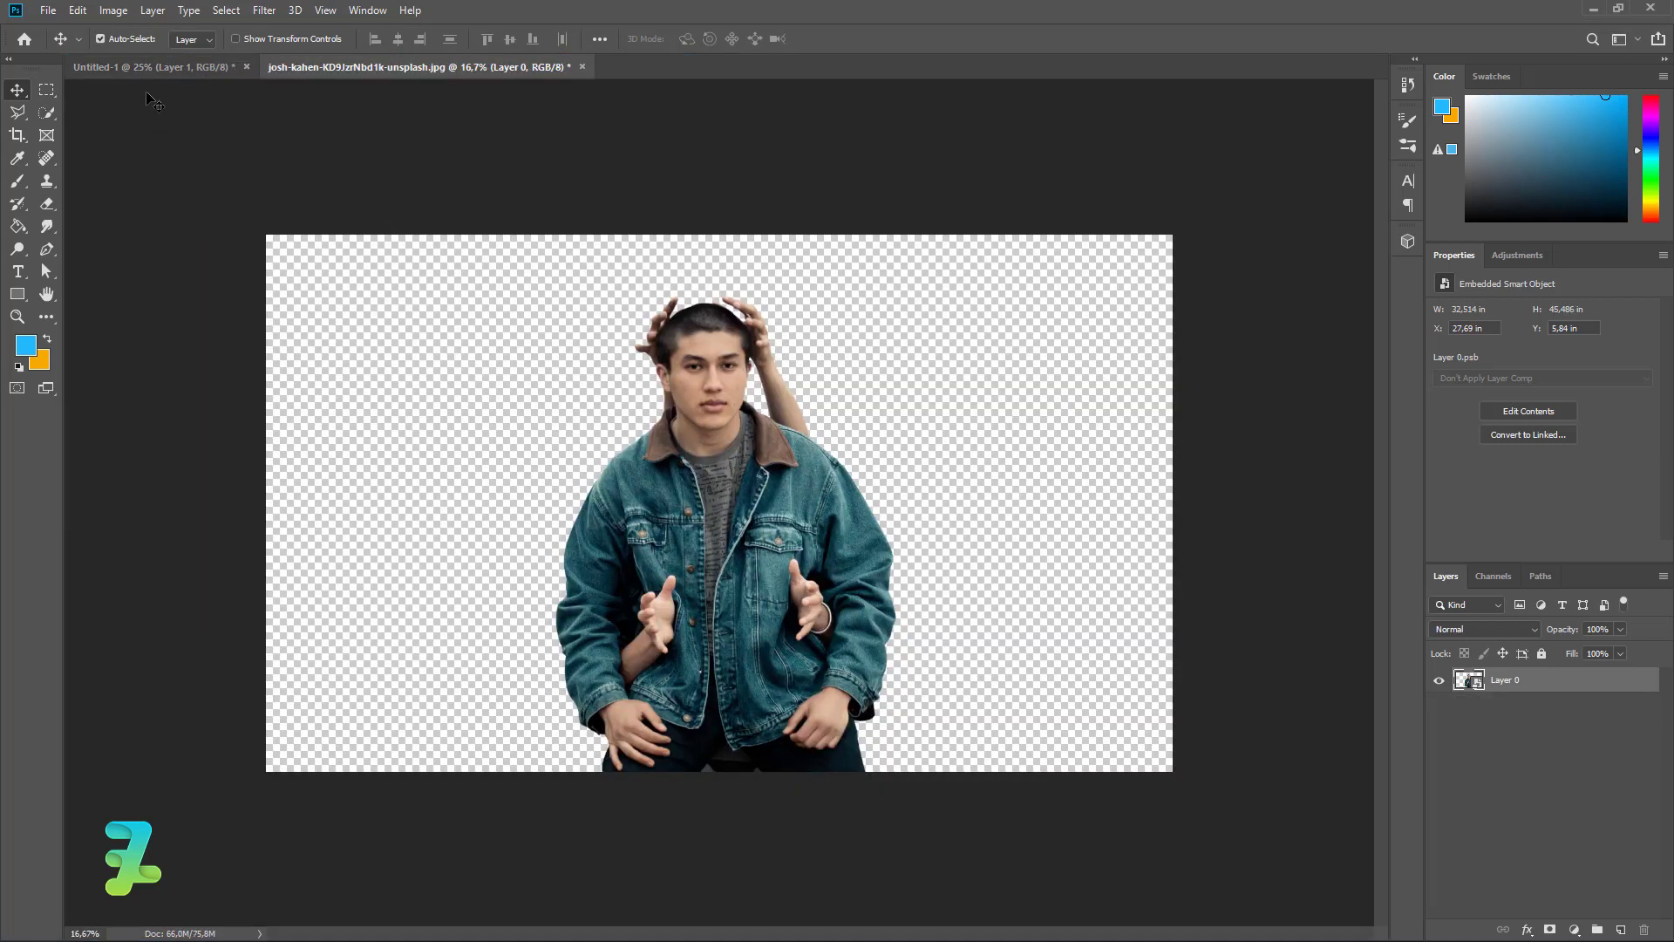
{"action": "left_click", "coordinate": [150, 66]}
{"action": "left_click_drag", "start_coordinate": [702, 612], "coordinate": [686, 484]}
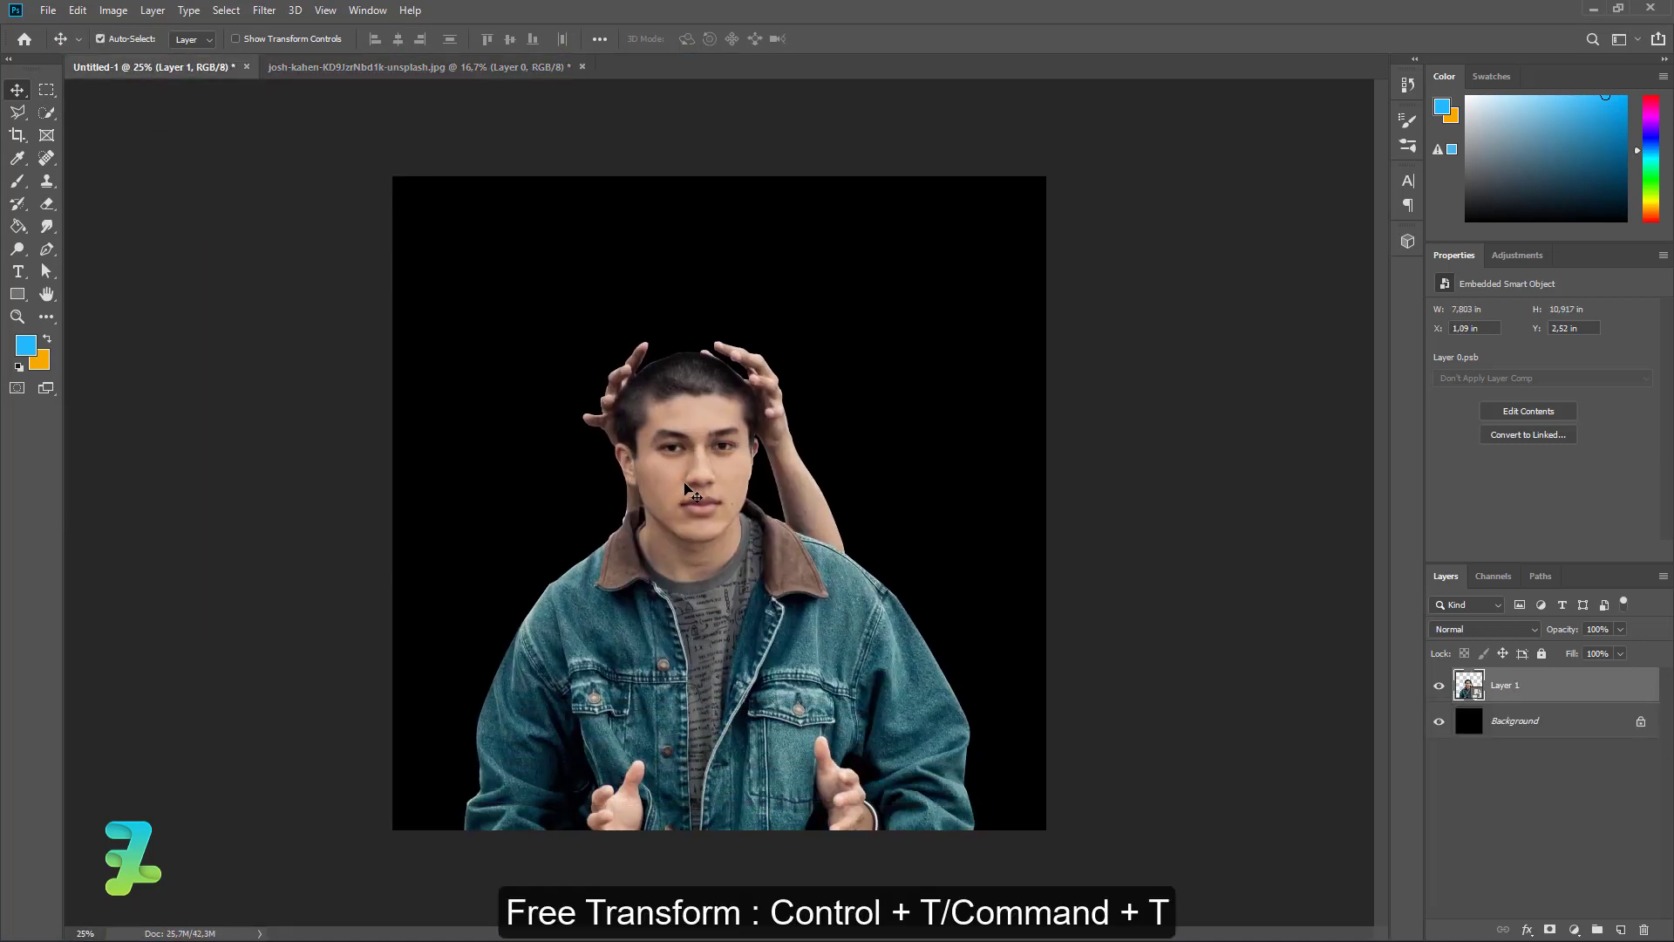
Step: Scale the cut-out man to about 13.33% with Free Transform and place him centred against the canvas's lower edge
{"action": "key", "text": "ctrl+t"}
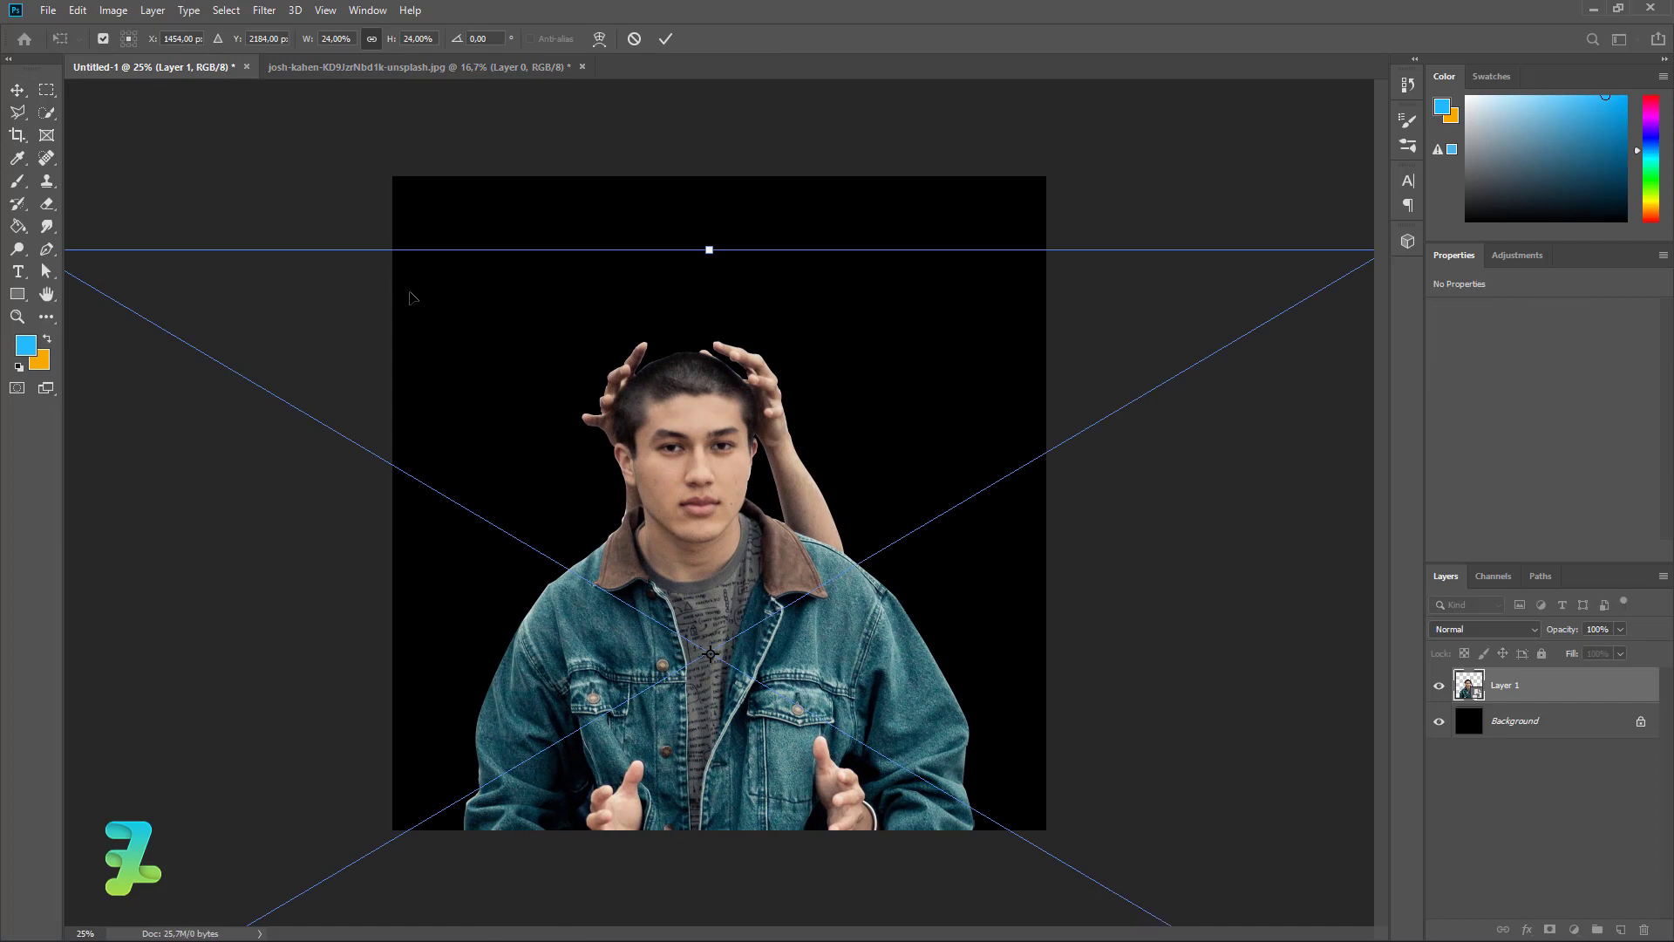
{"action": "key", "text": "ctrl+minus"}
{"action": "left_click_drag", "start_coordinate": [1153, 328], "coordinate": [983, 484]}
{"action": "left_click_drag", "start_coordinate": [676, 581], "coordinate": [725, 665]}
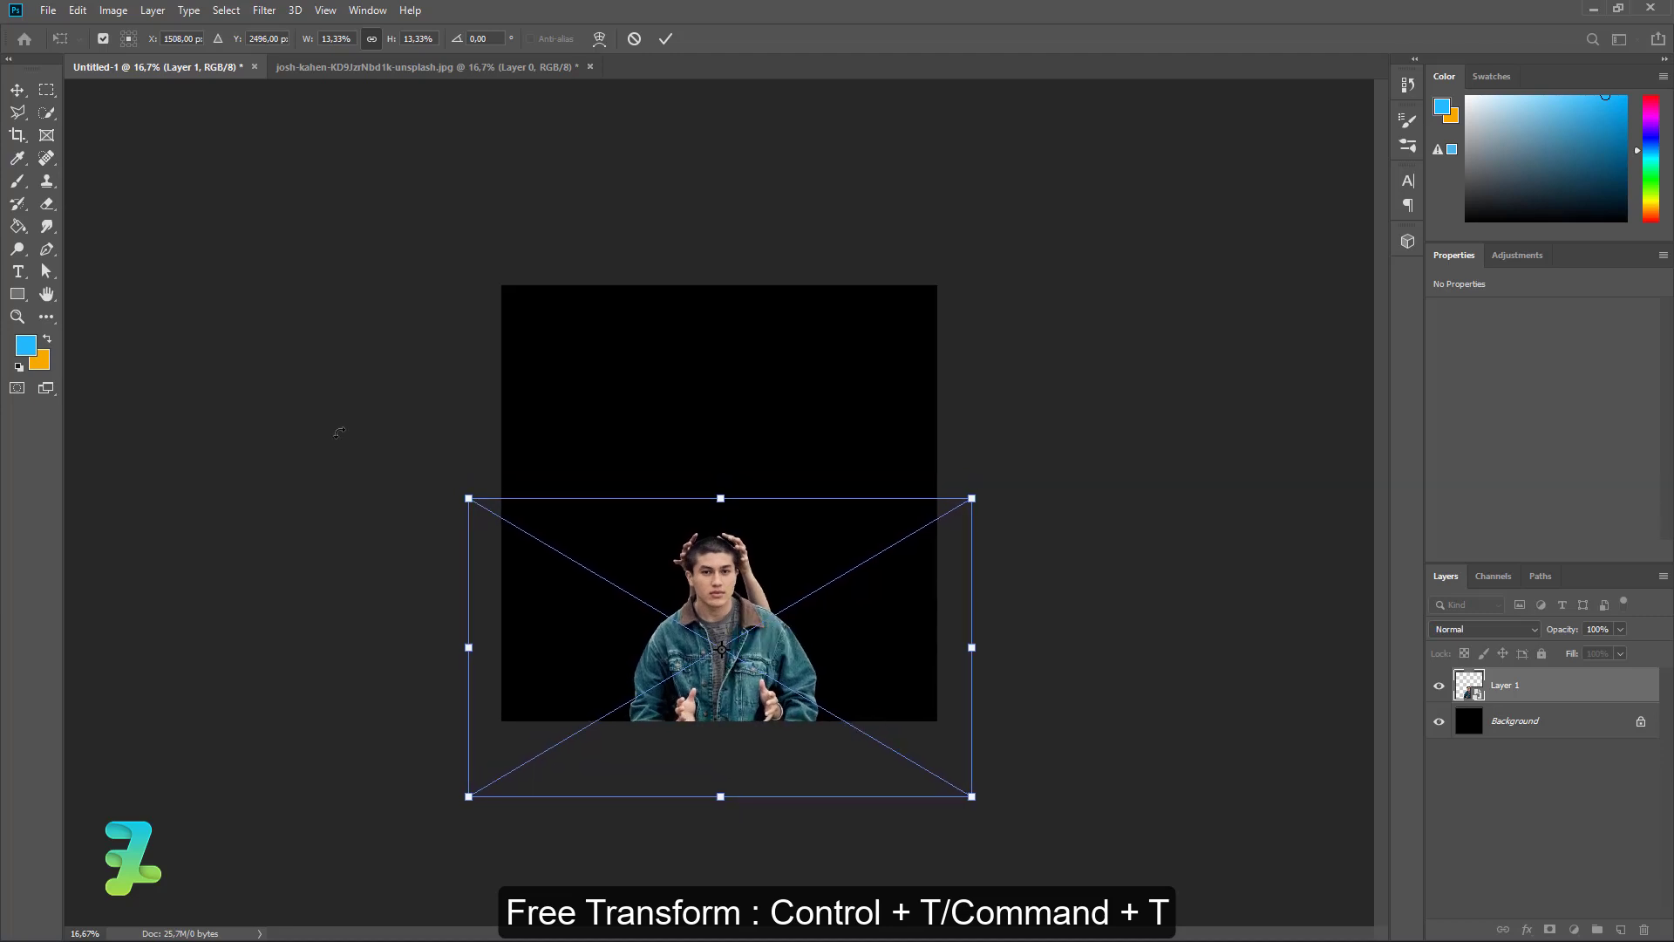
{"action": "key", "text": "Return"}
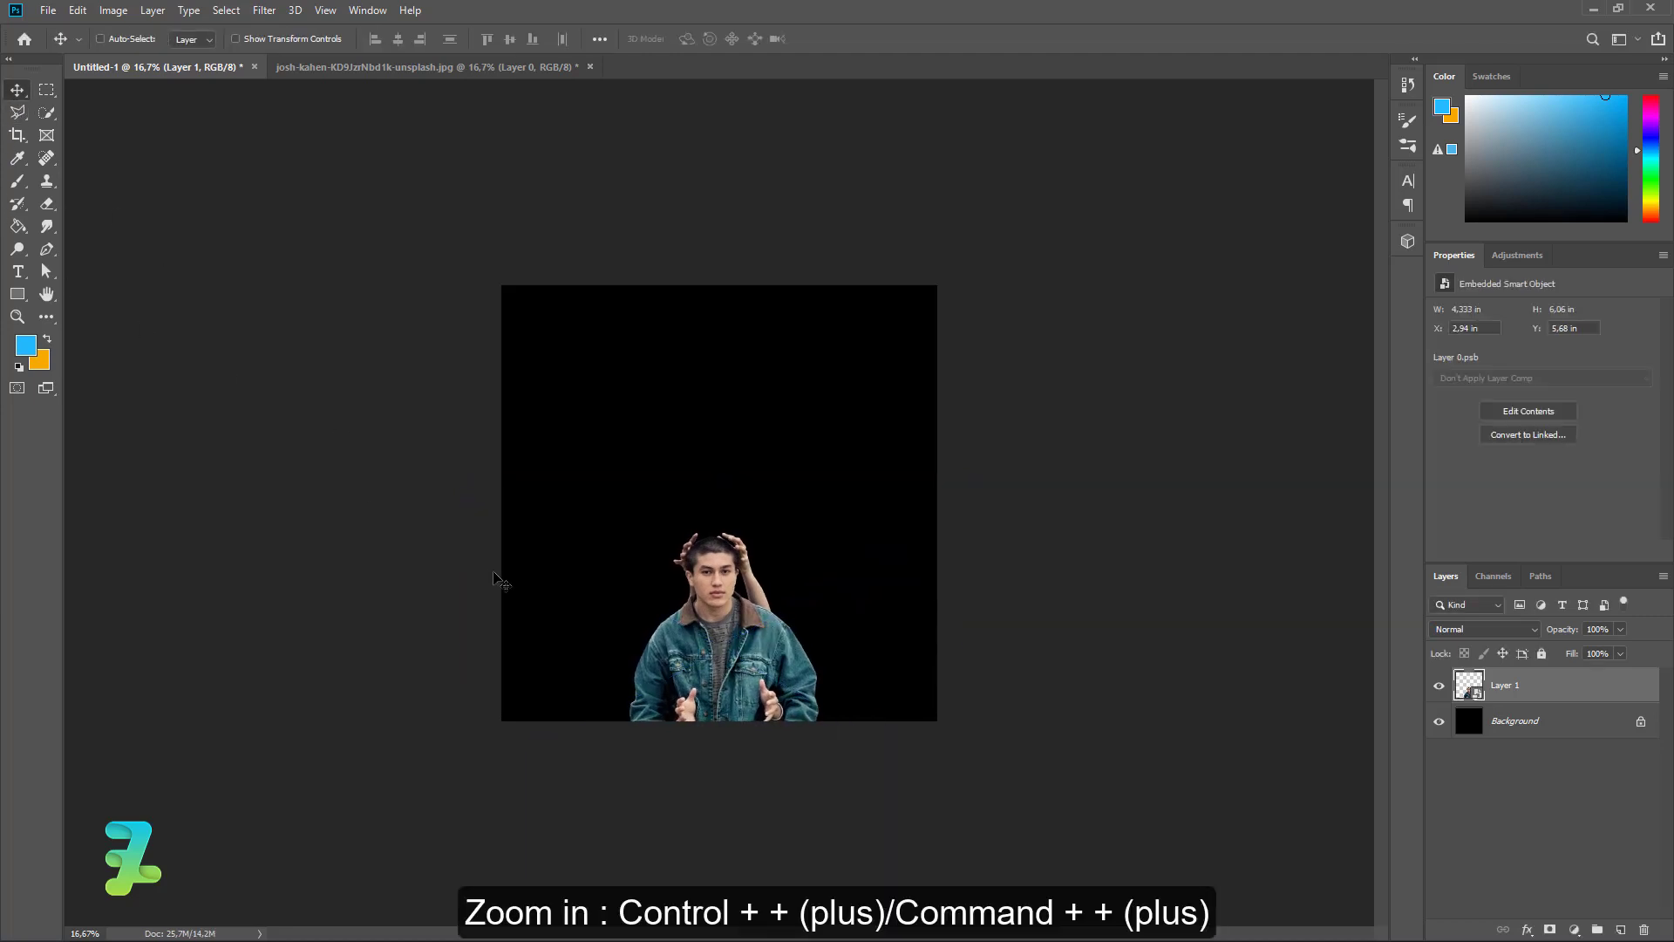
Step: Rasterize the man's smart object layer, Layer 1
{"action": "key", "text": "ctrl+plus"}
{"action": "key", "text": "ctrl+plus"}
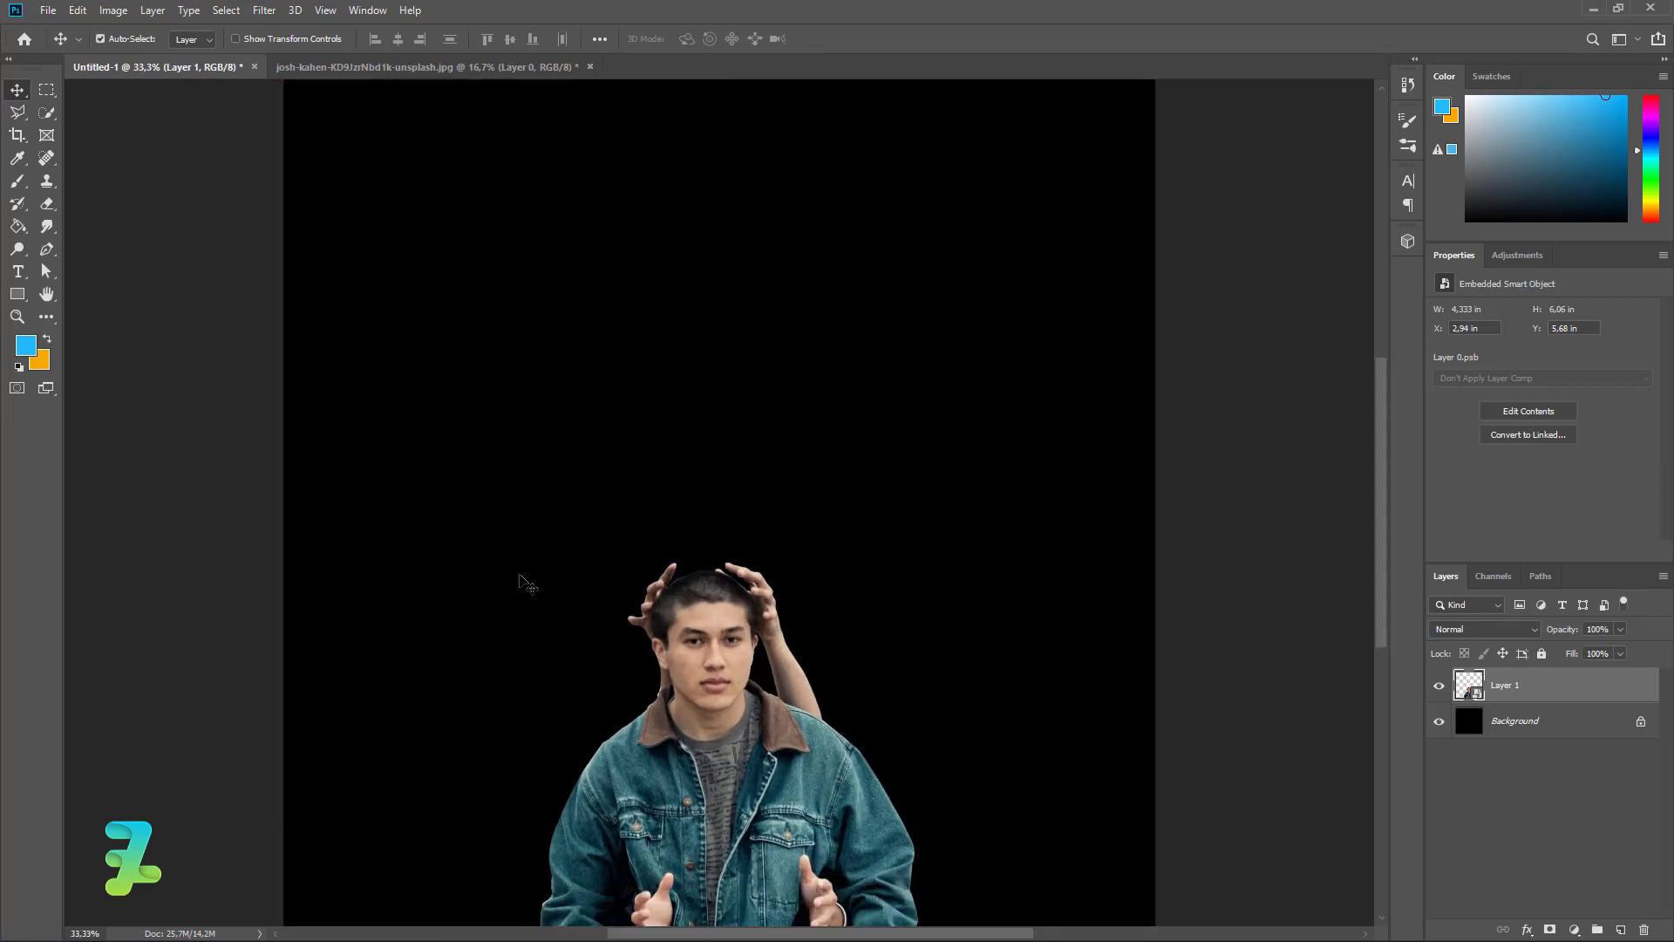
{"action": "right_click", "coordinate": [1591, 695]}
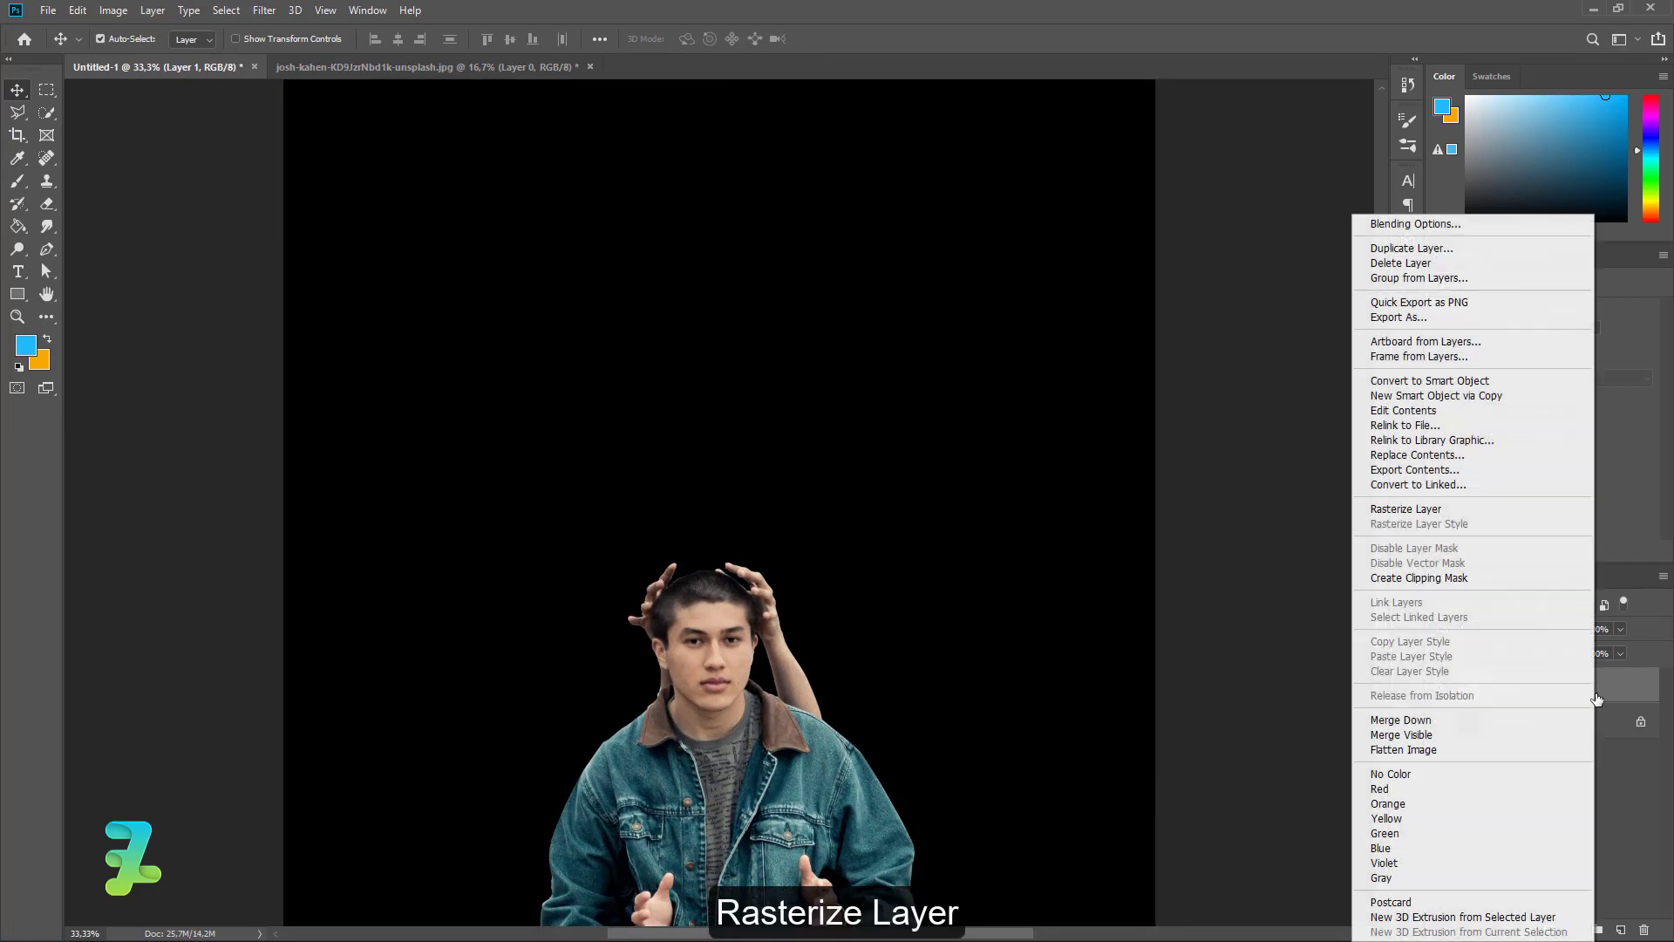
{"action": "left_click", "coordinate": [1462, 513]}
Step: Select a thin horizontal strip across the man's eyes with the Rectangular Marquee and copy it to a new layer
{"action": "left_click", "coordinate": [47, 90]}
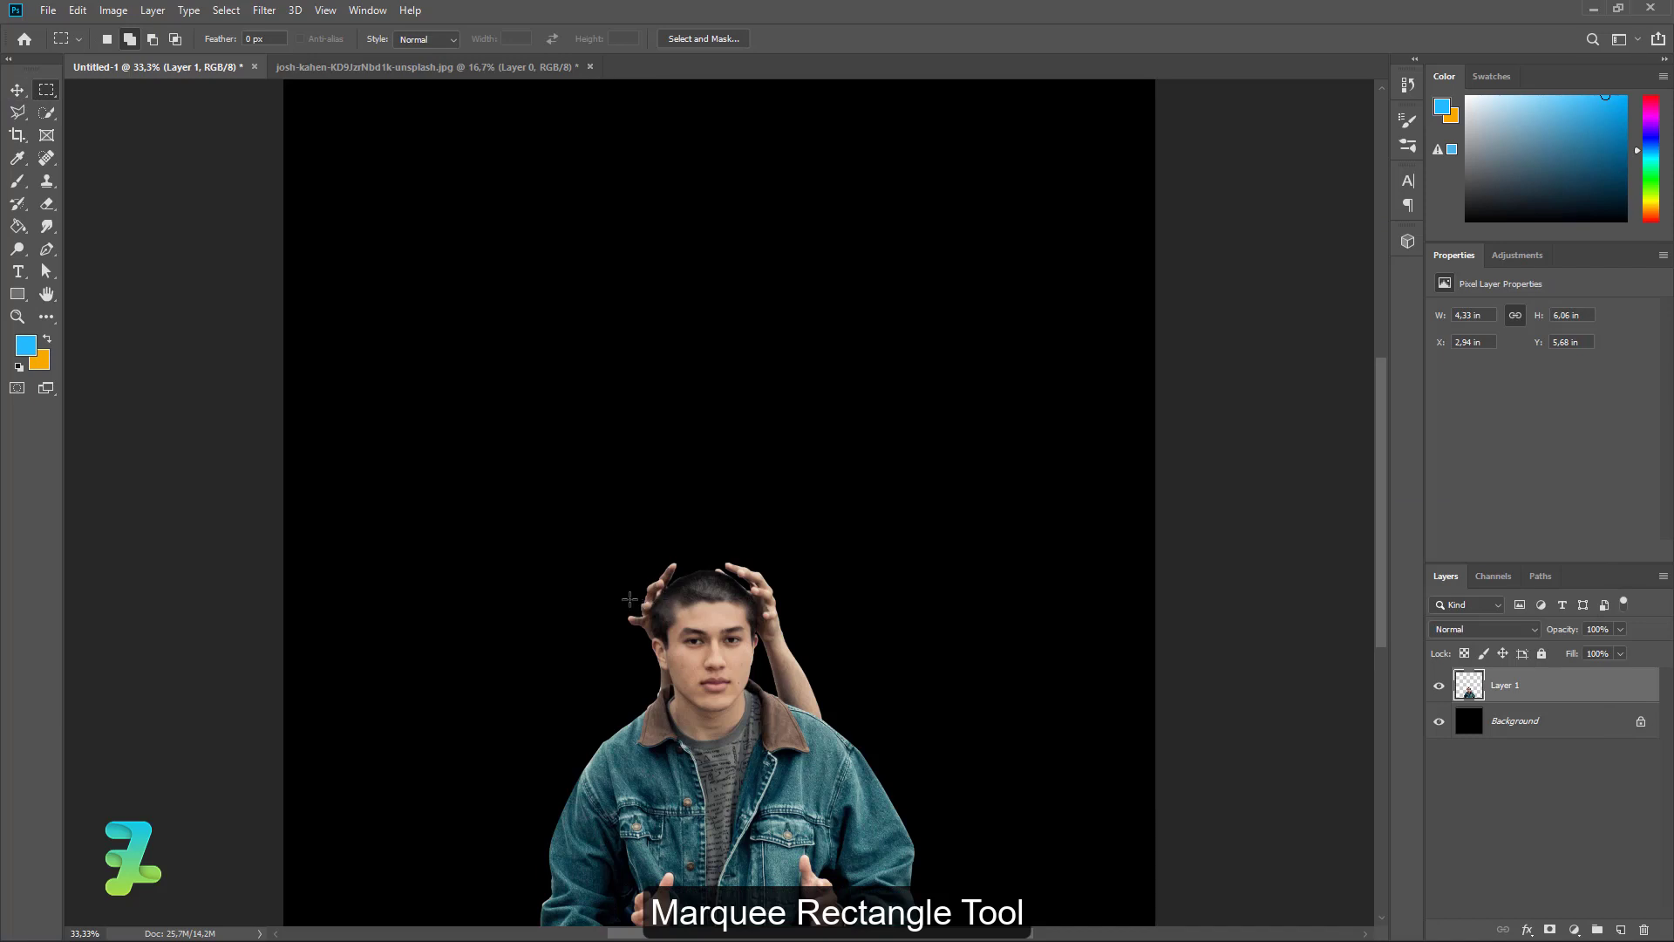
{"action": "left_click_drag", "start_coordinate": [627, 597], "coordinate": [782, 609]}
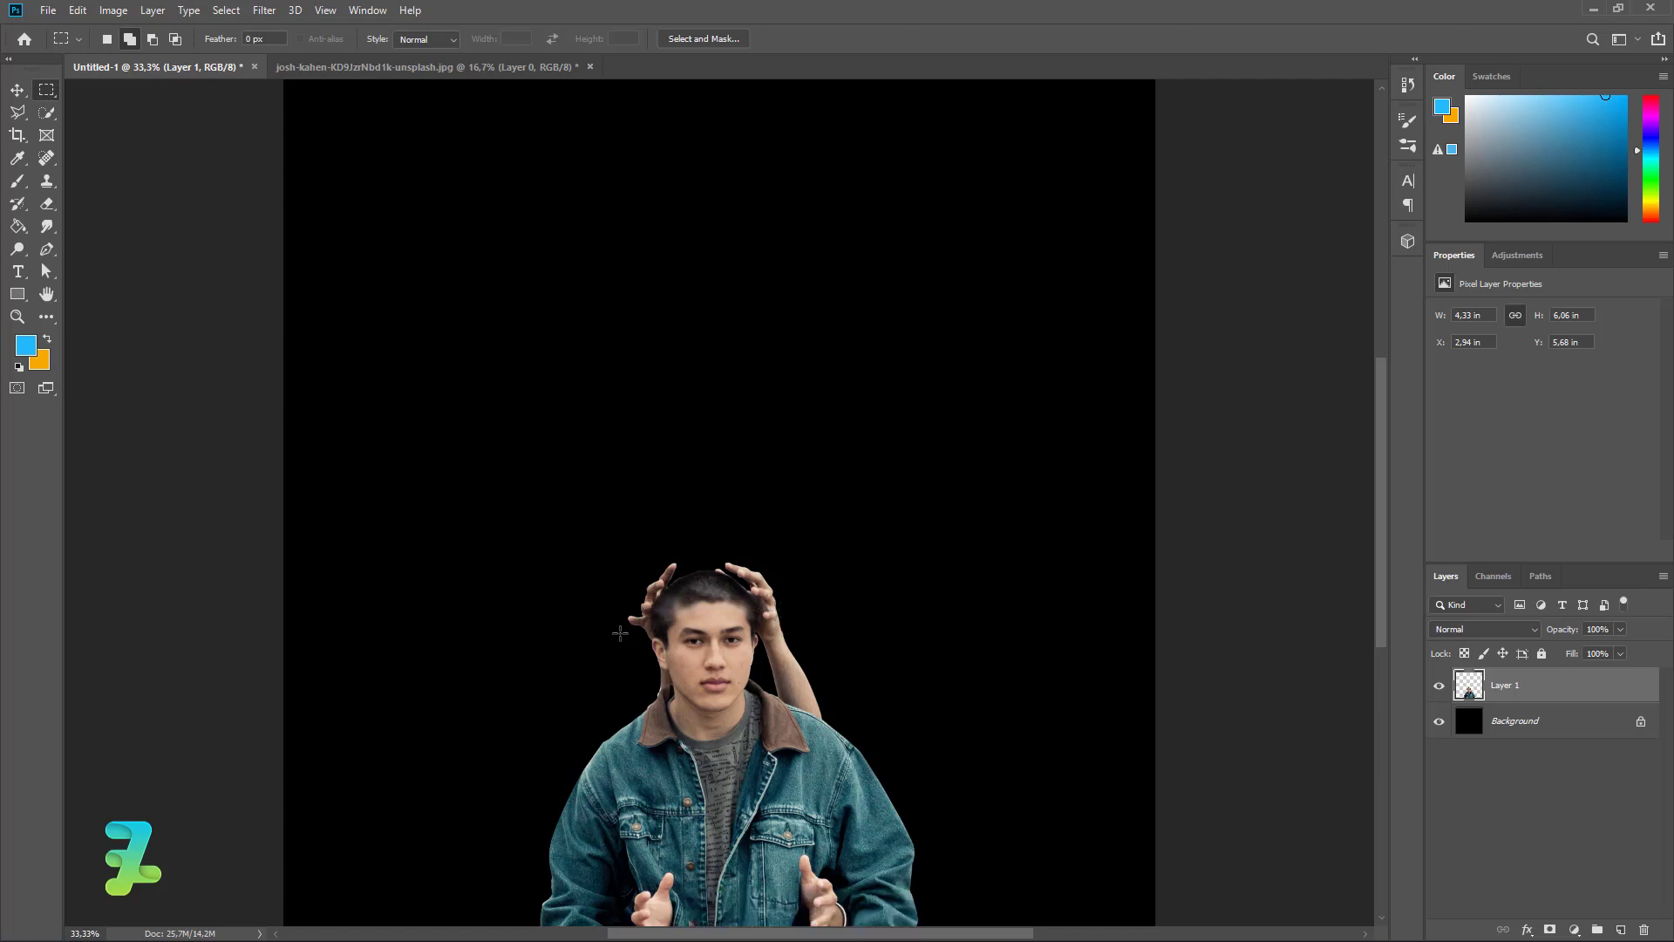
{"action": "left_click_drag", "start_coordinate": [621, 634], "coordinate": [806, 647]}
{"action": "key", "text": "ctrl+j"}
Step: Stretch the copied face strip upward with Free Transform to the canvas's upper edge, about 6.49 in tall
{"action": "left_click", "coordinate": [18, 92]}
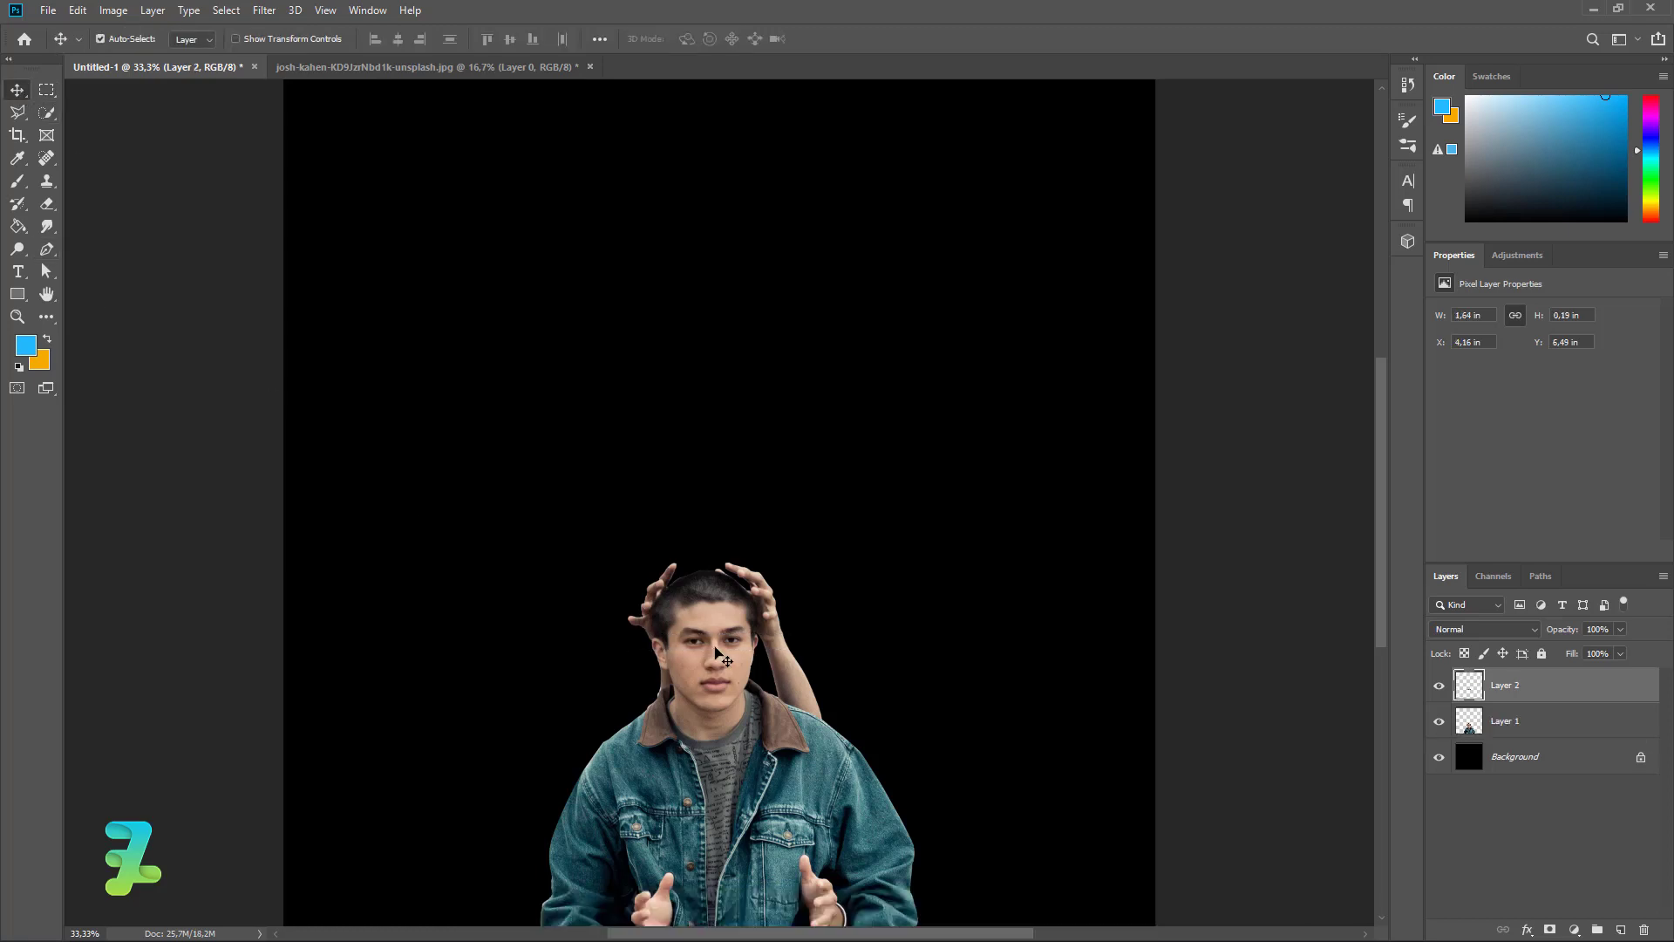
{"action": "left_click_drag", "start_coordinate": [724, 634], "coordinate": [773, 116]}
{"action": "key", "text": "ctrl+t"}
{"action": "scroll", "coordinate": [778, 489], "scroll_direction": "up", "scroll_amount": 2}
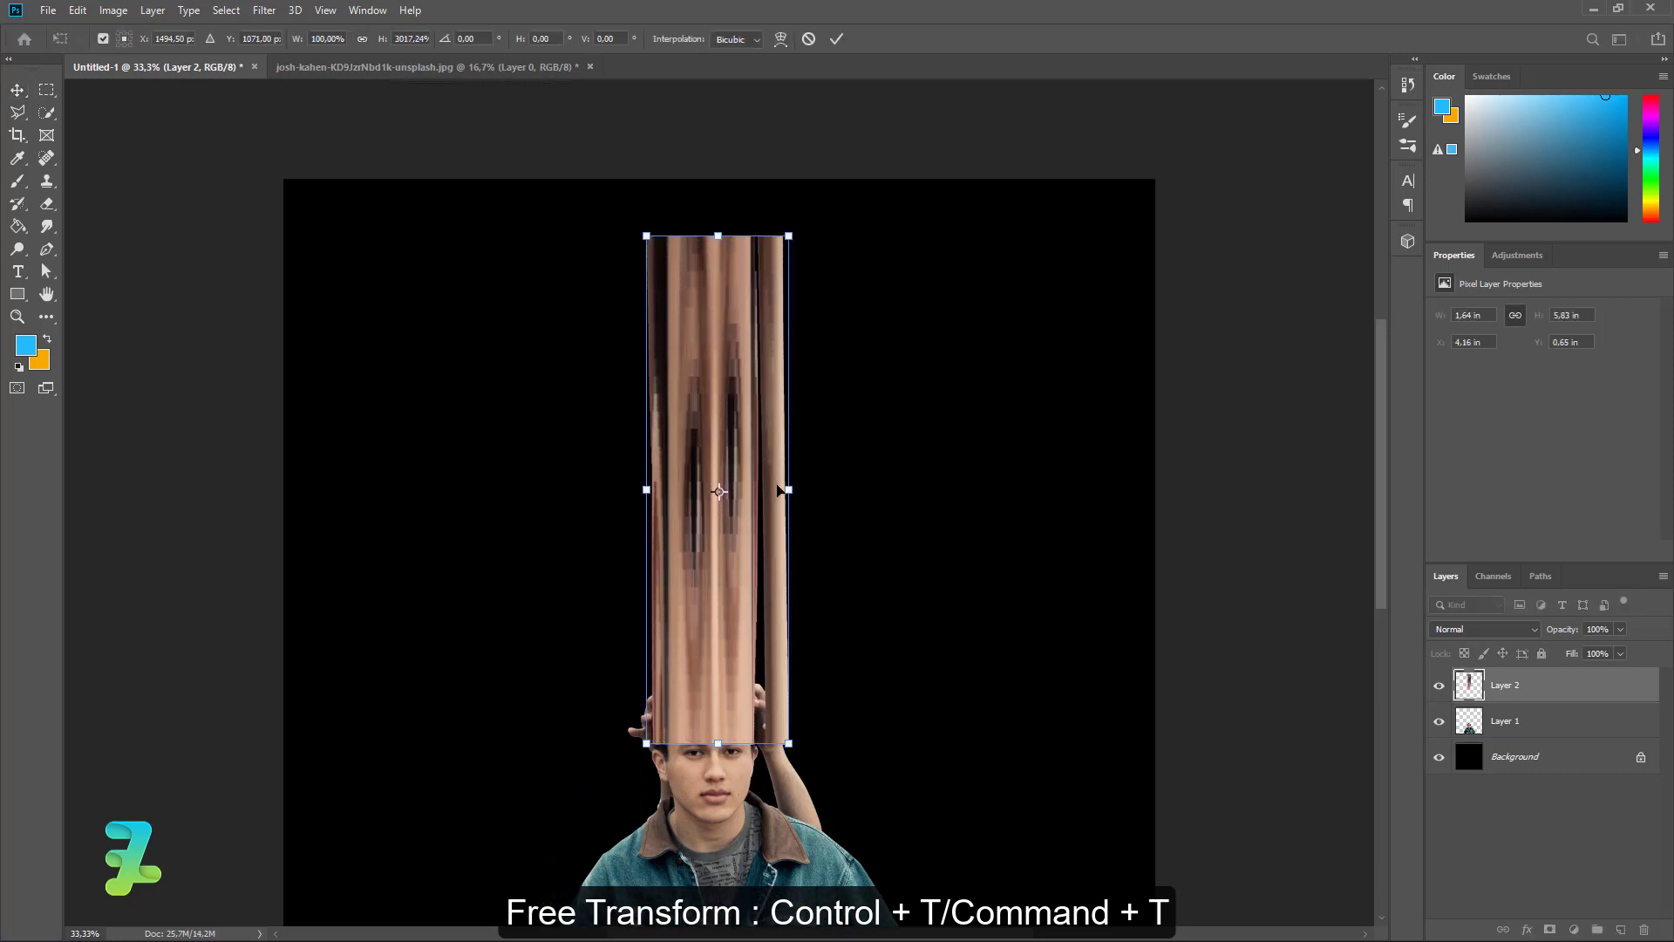
{"action": "left_click_drag", "start_coordinate": [719, 234], "coordinate": [718, 179]}
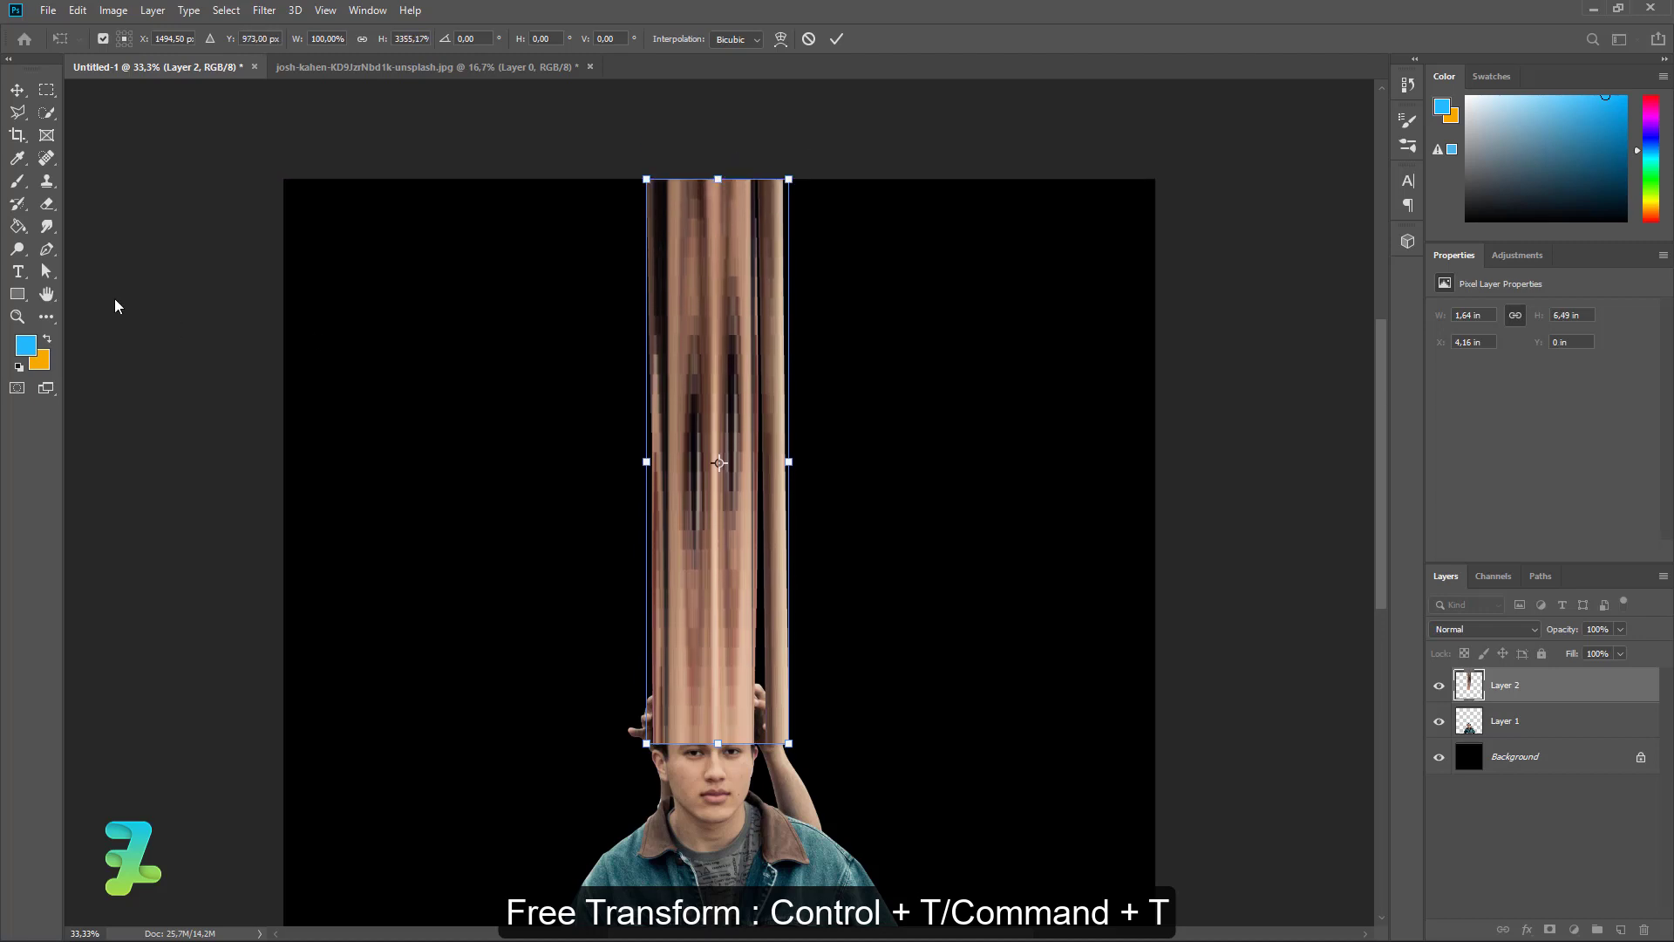
{"action": "left_click", "coordinate": [16, 94]}
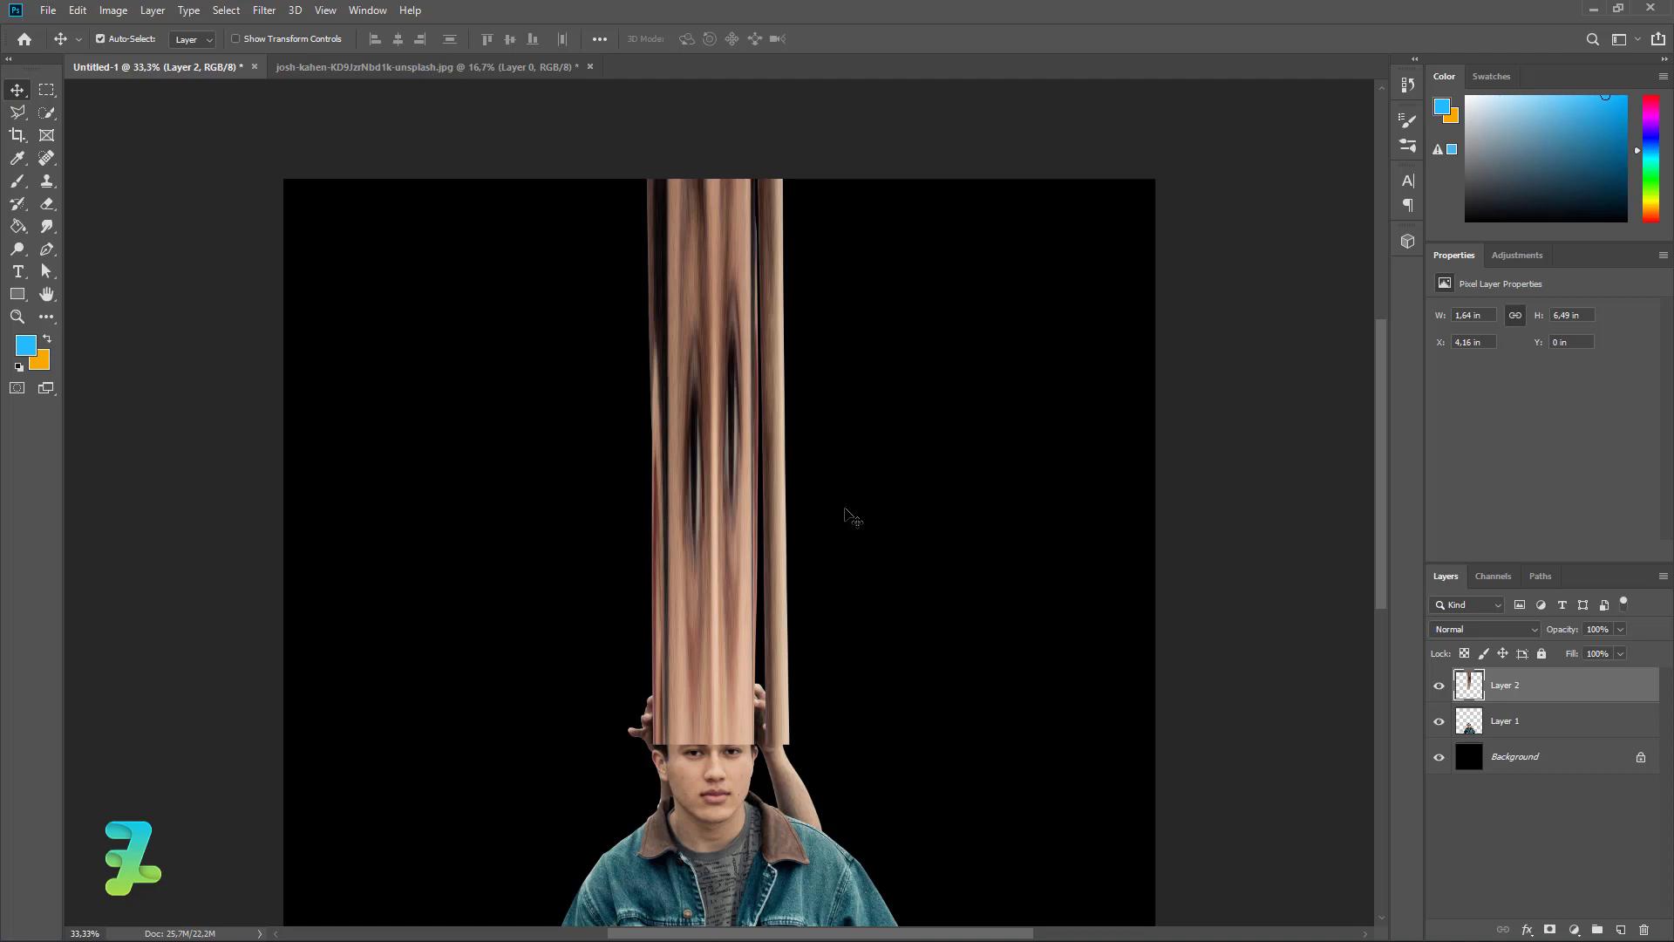
Step: Open the Liquify filter on the stretched strip layer and set the warp brush size to 500
{"action": "left_click", "coordinate": [270, 11]}
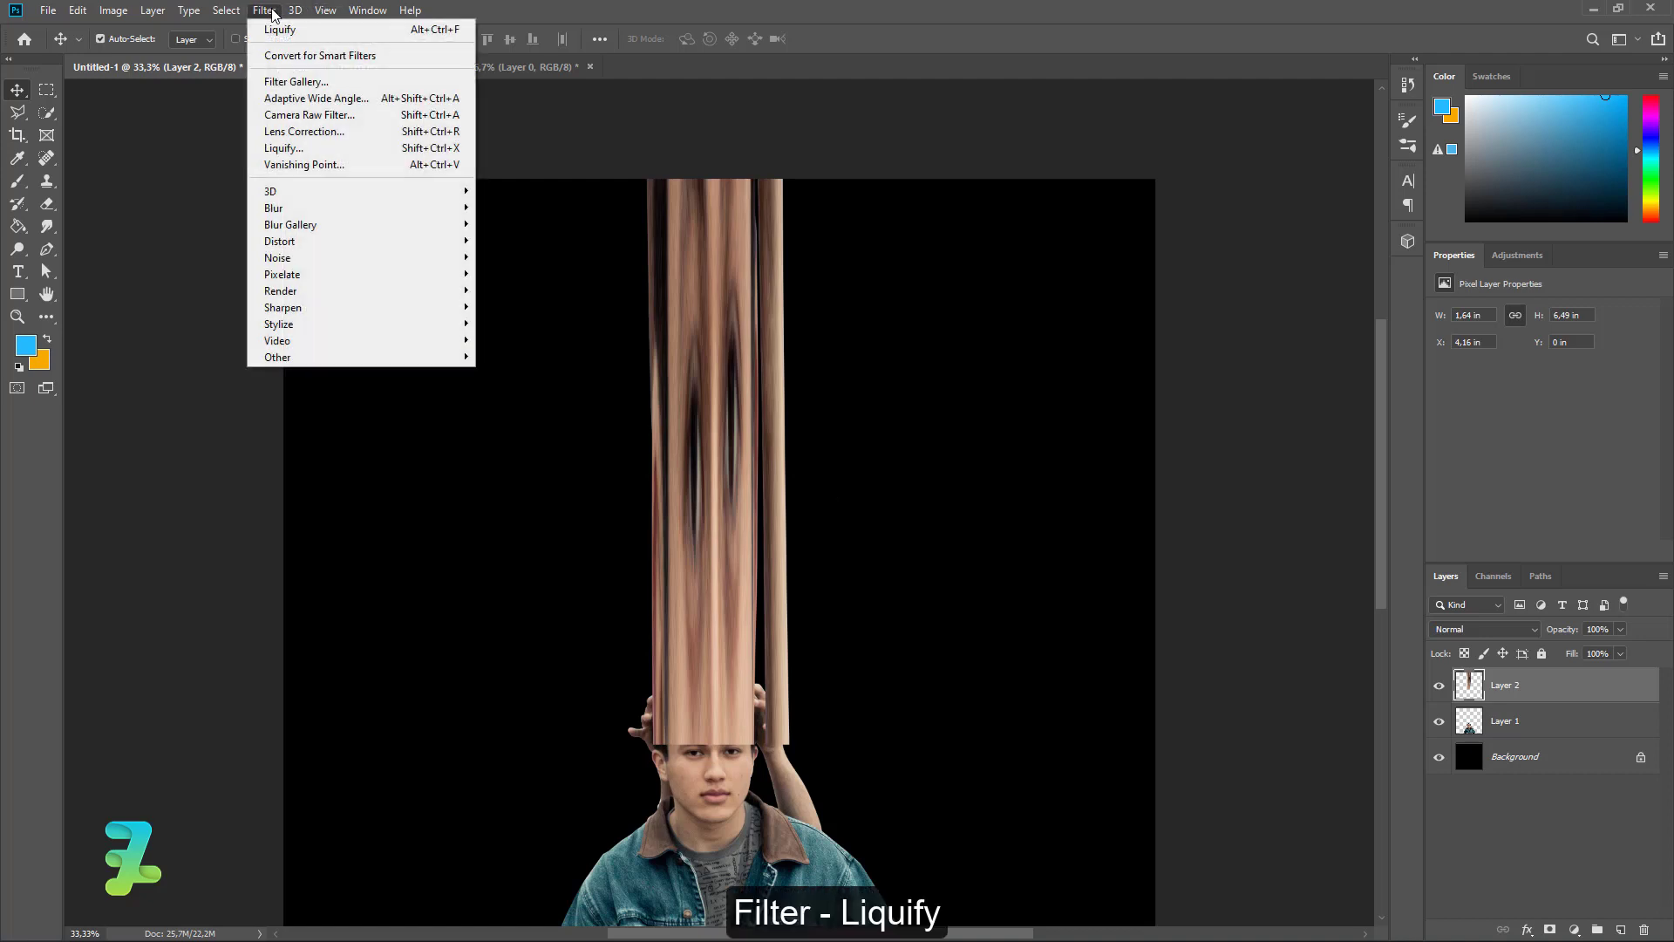
{"action": "left_click", "coordinate": [312, 150]}
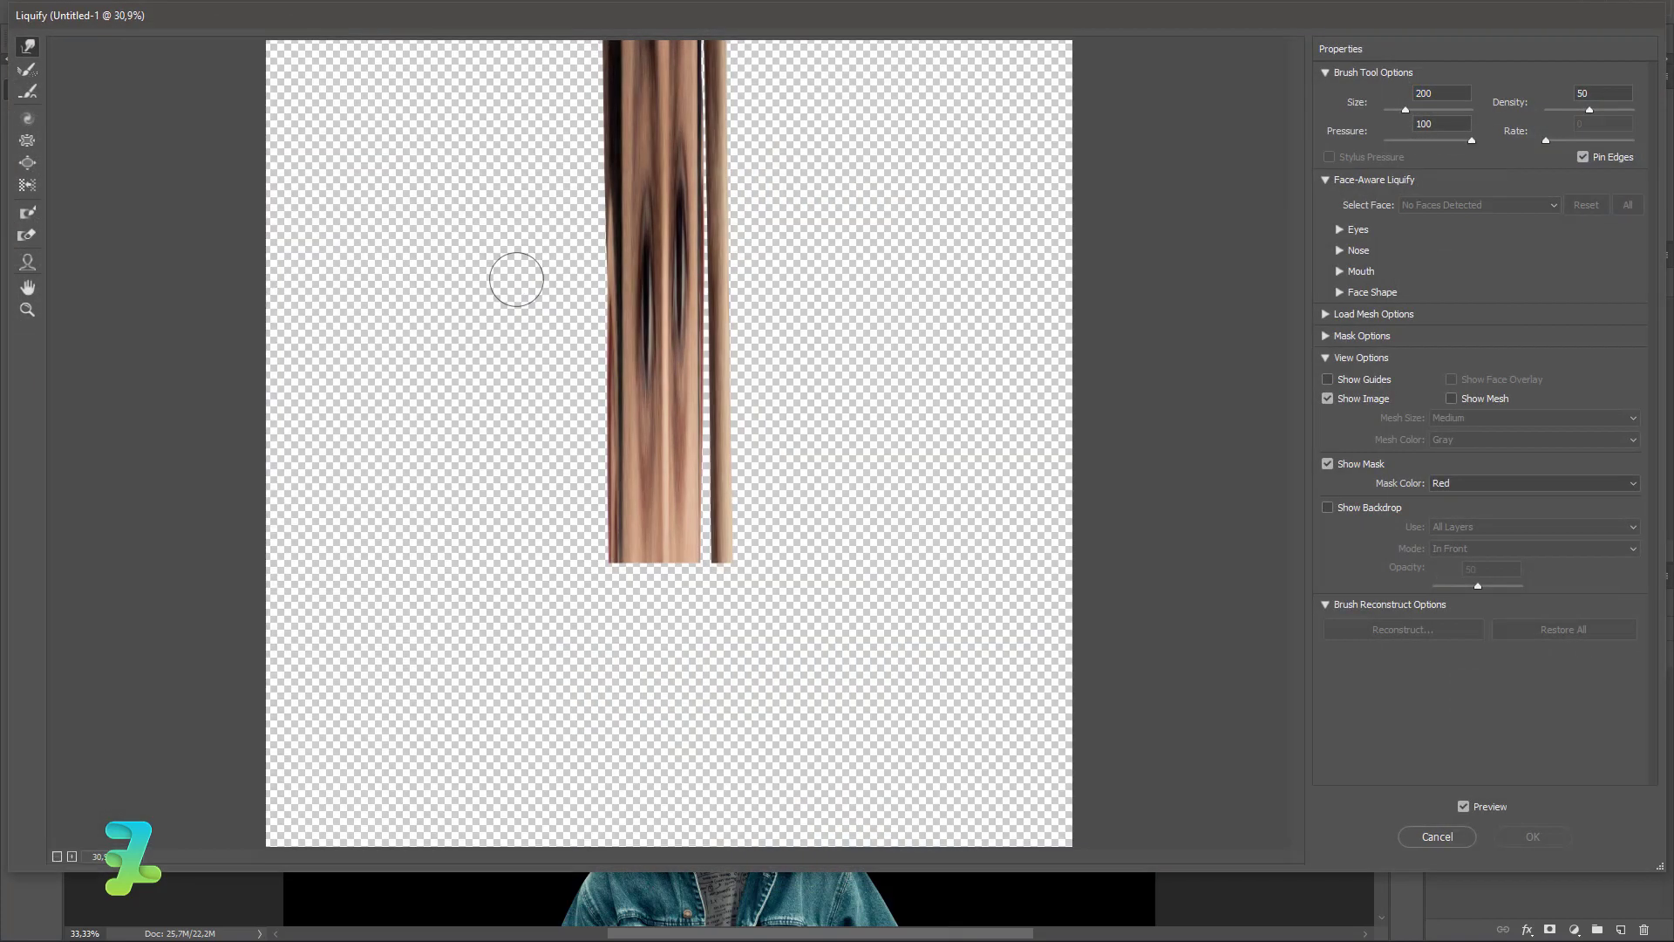
{"action": "key", "text": "bracketright"}
{"action": "key", "text": "bracketright"}
{"action": "key", "text": "bracketright"}
{"action": "key", "text": "bracketright"}
{"action": "key", "text": "bracketright"}
{"action": "key", "text": "bracketright"}
{"action": "key", "text": "bracketright"}
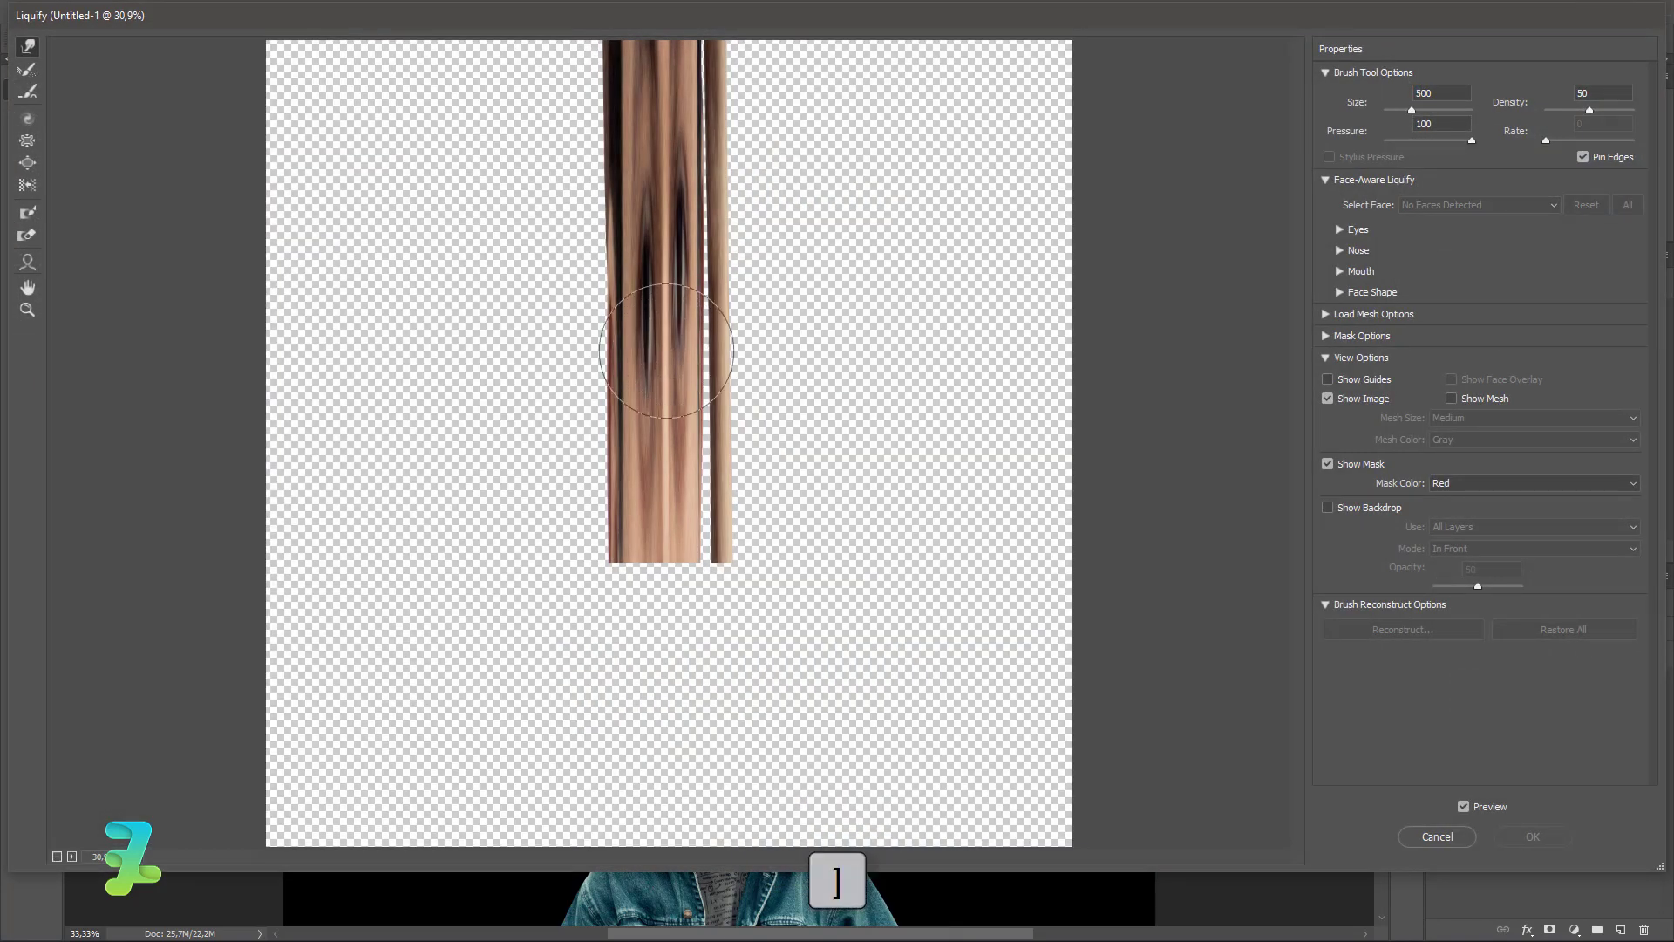
{"action": "key", "text": "bracketleft"}
{"action": "key", "text": "bracketleft"}
{"action": "key", "text": "bracketleft"}
Step: Warp the middle and left edge of the stretched strip upward and outward so it flares toward the upper edge
{"action": "mouse_move", "coordinate": [672, 365]}
{"action": "left_mouse_down"}
{"action": "mouse_move", "coordinate": [654, 261]}
{"action": "mouse_move", "coordinate": [666, 104]}
{"action": "left_mouse_up"}
{"action": "left_click_drag", "start_coordinate": [684, 306], "coordinate": [639, 177]}
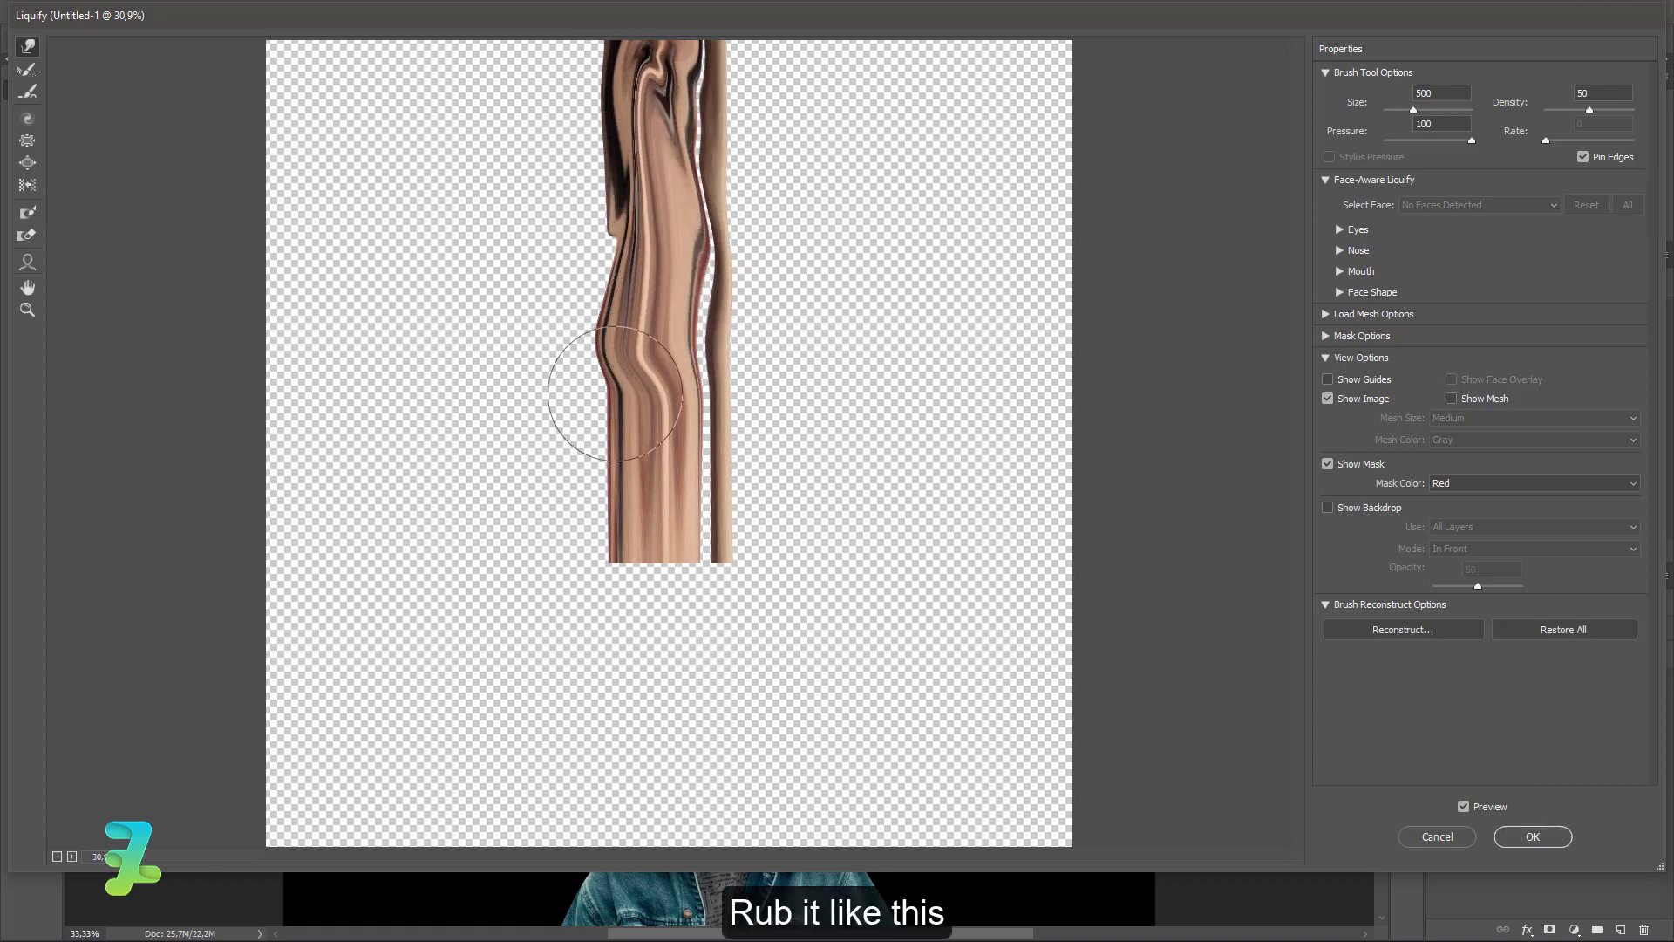
{"action": "left_click_drag", "start_coordinate": [612, 392], "coordinate": [567, 272]}
{"action": "mouse_move", "coordinate": [610, 446]}
{"action": "left_mouse_down"}
{"action": "mouse_move", "coordinate": [568, 231]}
{"action": "mouse_move", "coordinate": [577, 113]}
{"action": "left_mouse_up"}
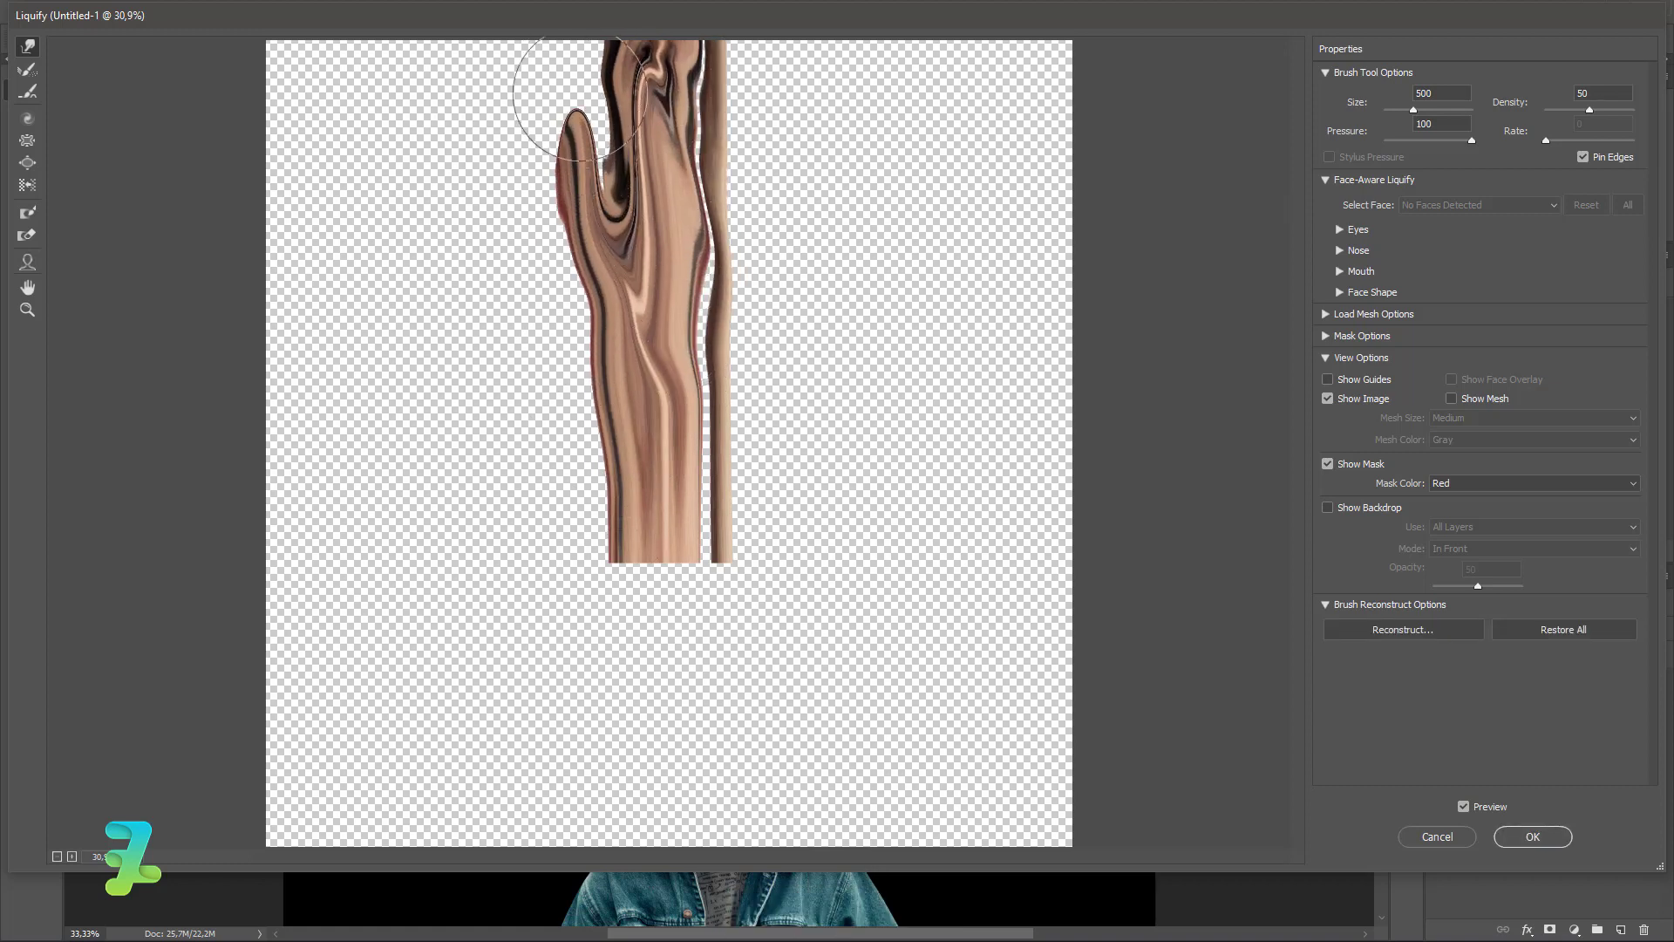
{"action": "left_click_drag", "start_coordinate": [608, 301], "coordinate": [563, 70]}
{"action": "mouse_move", "coordinate": [588, 349]}
{"action": "left_mouse_down"}
{"action": "mouse_move", "coordinate": [536, 261]}
{"action": "mouse_move", "coordinate": [530, 109]}
{"action": "left_mouse_up"}
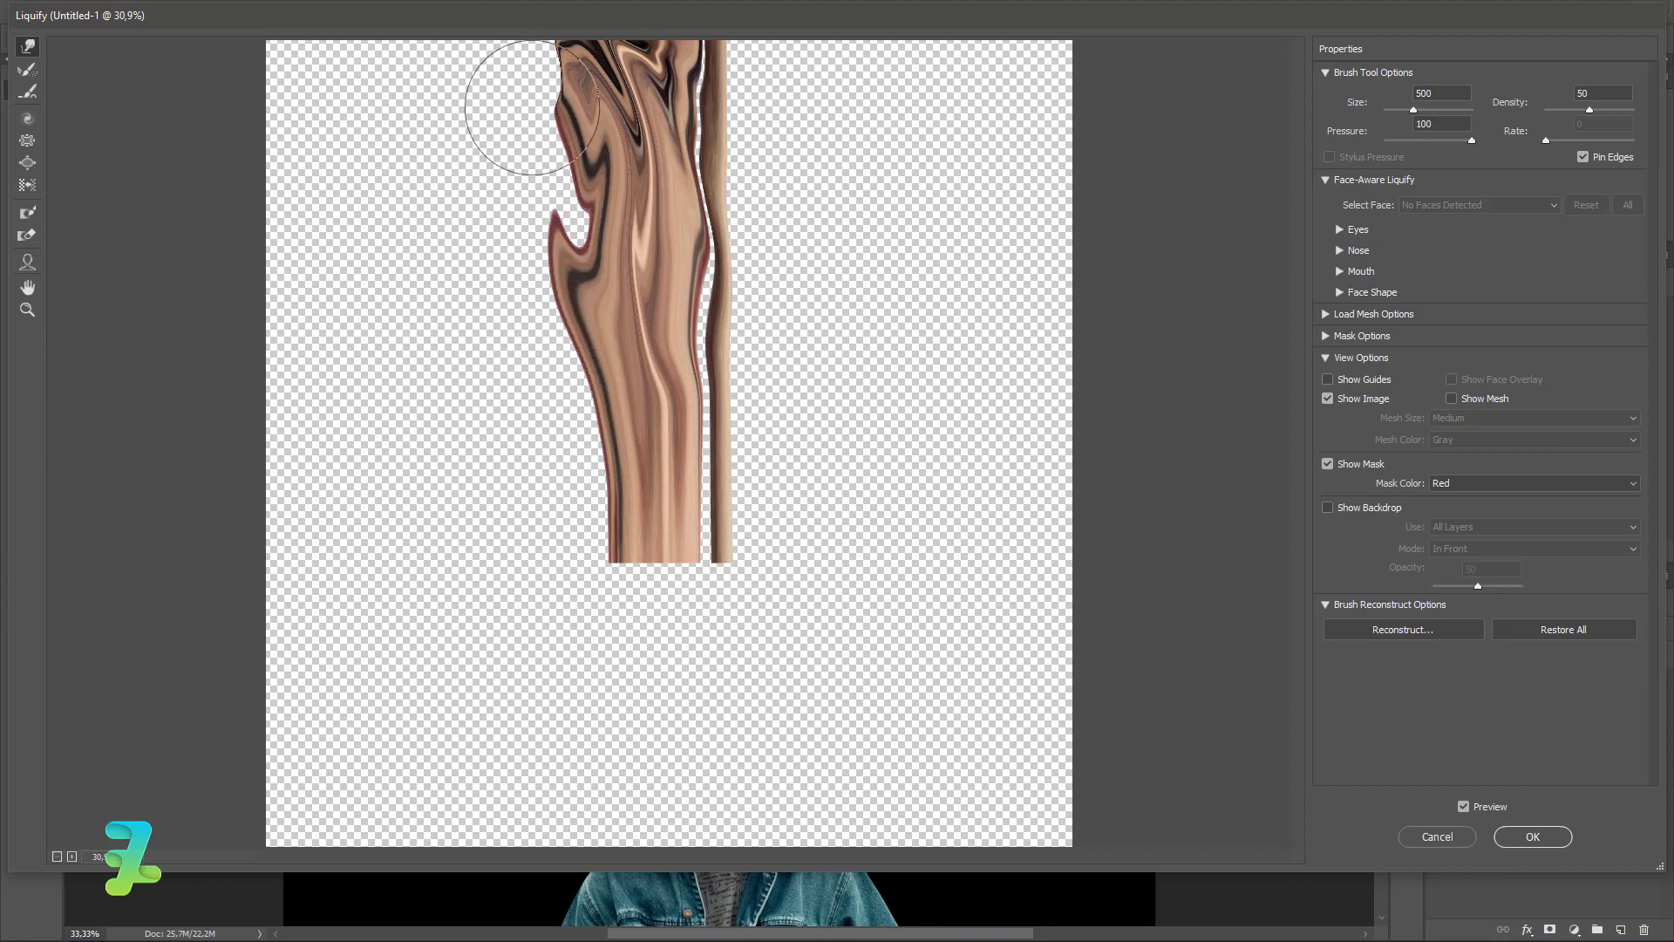
{"action": "left_click_drag", "start_coordinate": [588, 304], "coordinate": [543, 74]}
{"action": "mouse_move", "coordinate": [588, 215]}
{"action": "left_mouse_down"}
{"action": "mouse_move", "coordinate": [546, 82]}
{"action": "mouse_move", "coordinate": [552, 35]}
{"action": "left_mouse_up"}
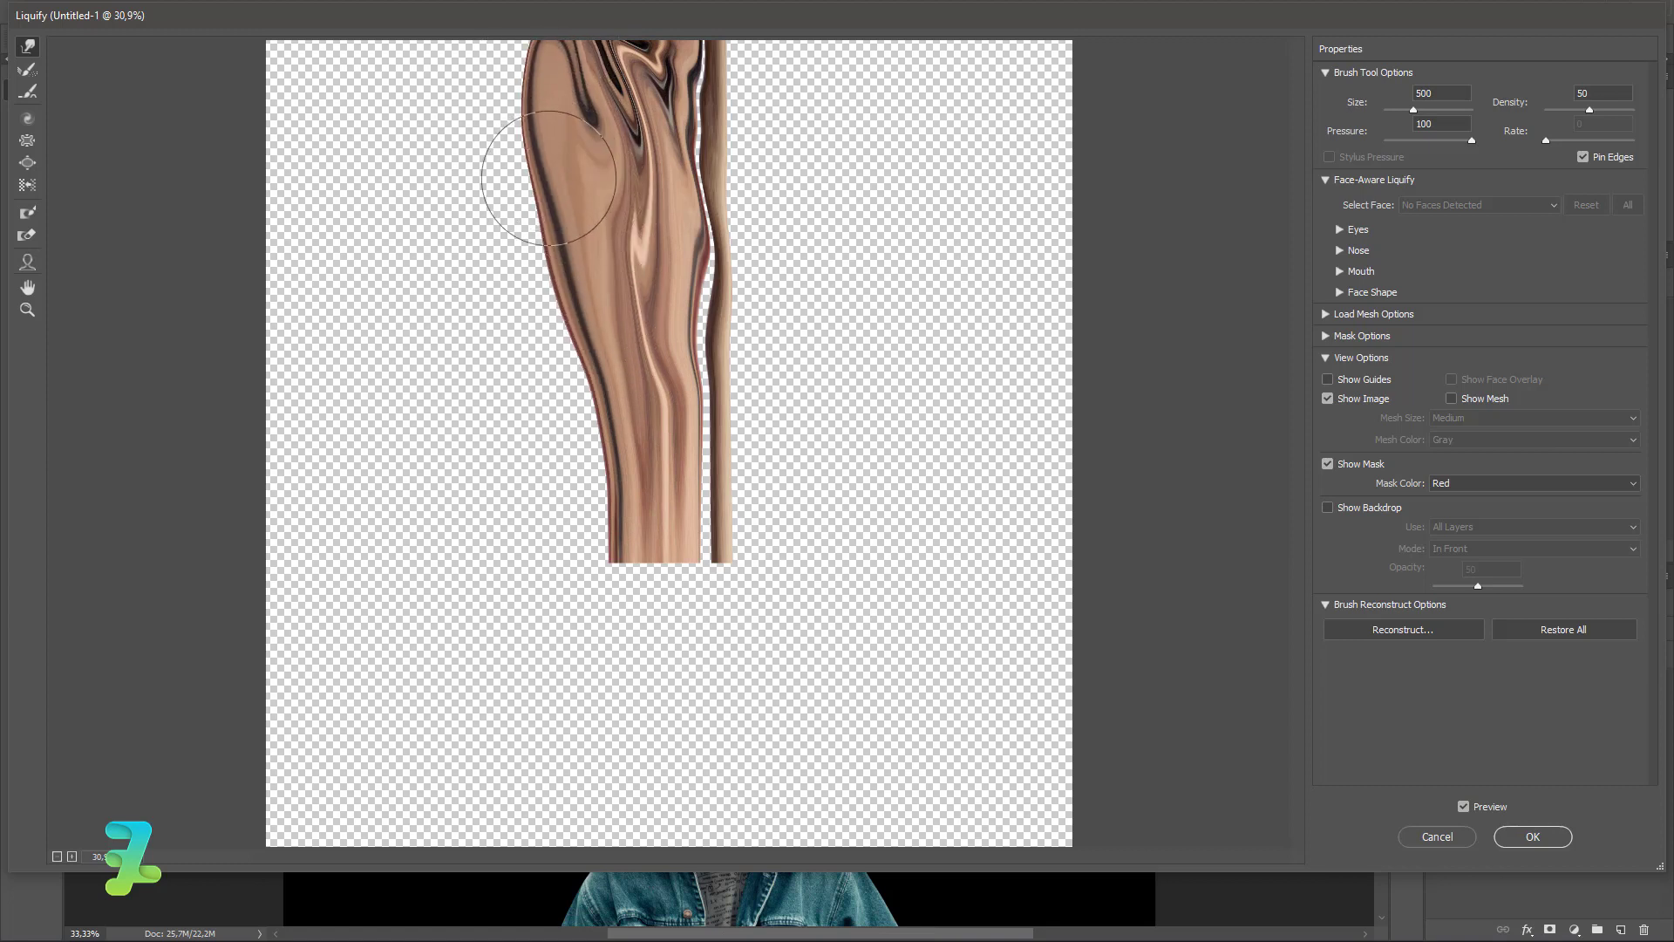
{"action": "mouse_move", "coordinate": [548, 178]}
{"action": "left_mouse_down"}
{"action": "mouse_move", "coordinate": [543, 63]}
{"action": "mouse_move", "coordinate": [507, 12]}
{"action": "left_mouse_up"}
Step: Warp the right edge of the stretched strip upward and outward into a flare, undoing the strokes that miss
{"action": "mouse_move", "coordinate": [710, 479]}
{"action": "left_mouse_down"}
{"action": "mouse_move", "coordinate": [737, 441]}
{"action": "mouse_move", "coordinate": [777, 143]}
{"action": "mouse_move", "coordinate": [764, 84]}
{"action": "left_mouse_up"}
{"action": "mouse_move", "coordinate": [722, 311]}
{"action": "left_mouse_down"}
{"action": "mouse_move", "coordinate": [765, 214]}
{"action": "mouse_move", "coordinate": [778, 3]}
{"action": "left_mouse_up"}
{"action": "left_click_drag", "start_coordinate": [750, 100], "coordinate": [768, 0]}
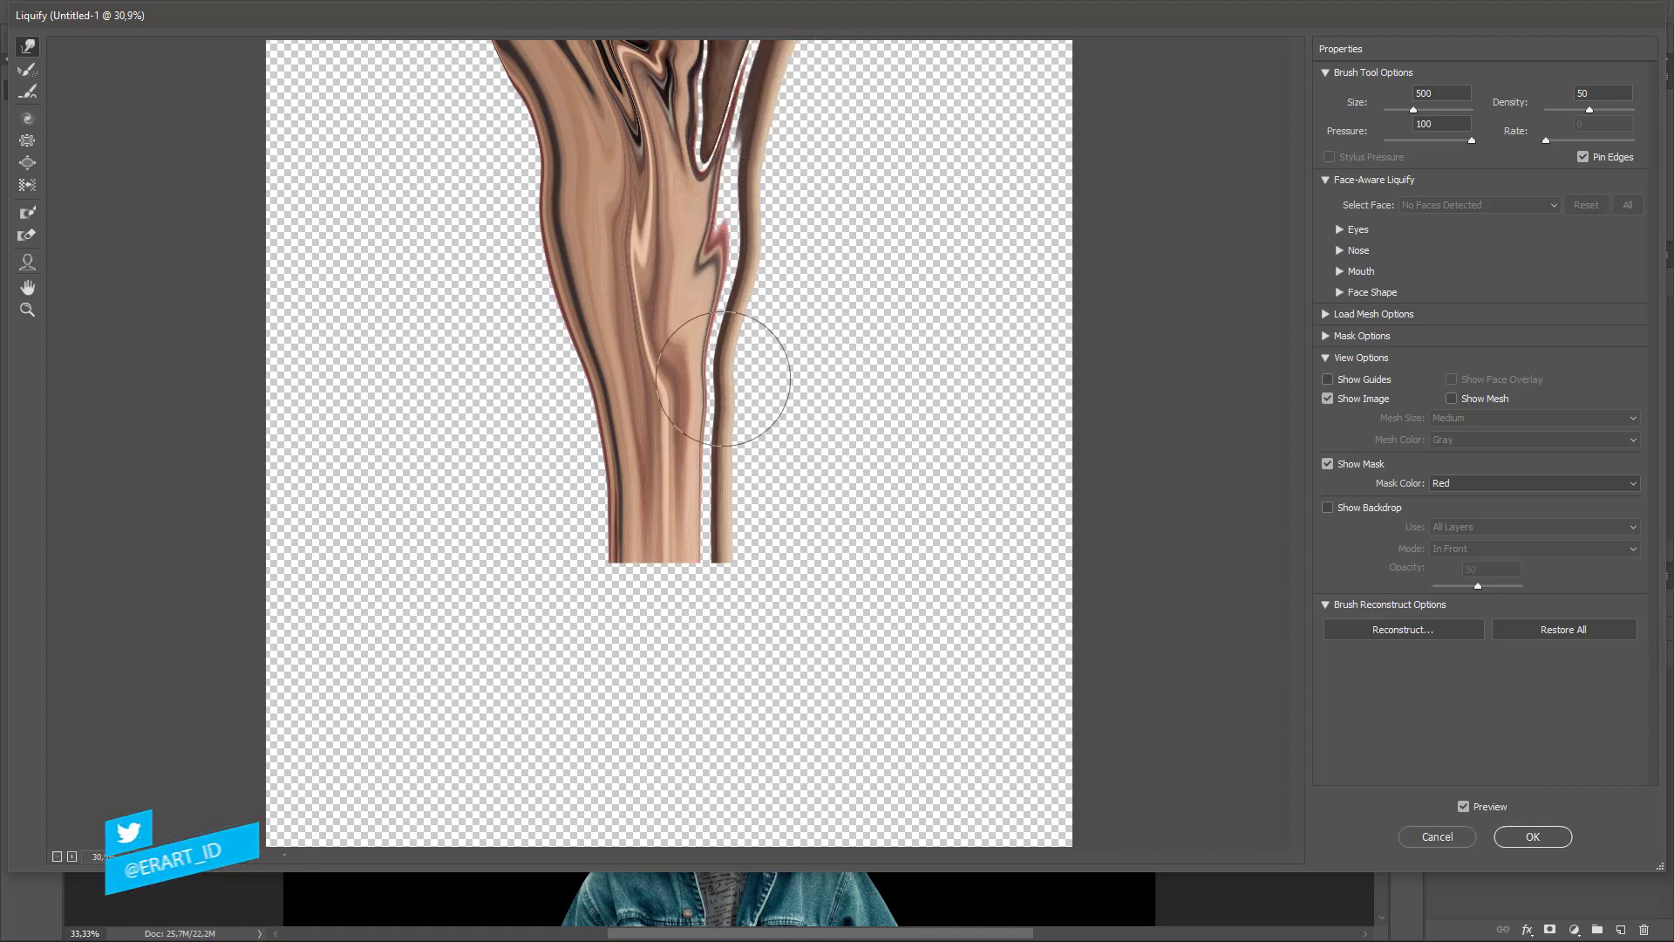
{"action": "mouse_move", "coordinate": [747, 374]}
{"action": "left_mouse_down"}
{"action": "mouse_move", "coordinate": [748, 299]}
{"action": "mouse_move", "coordinate": [835, 37]}
{"action": "left_mouse_up"}
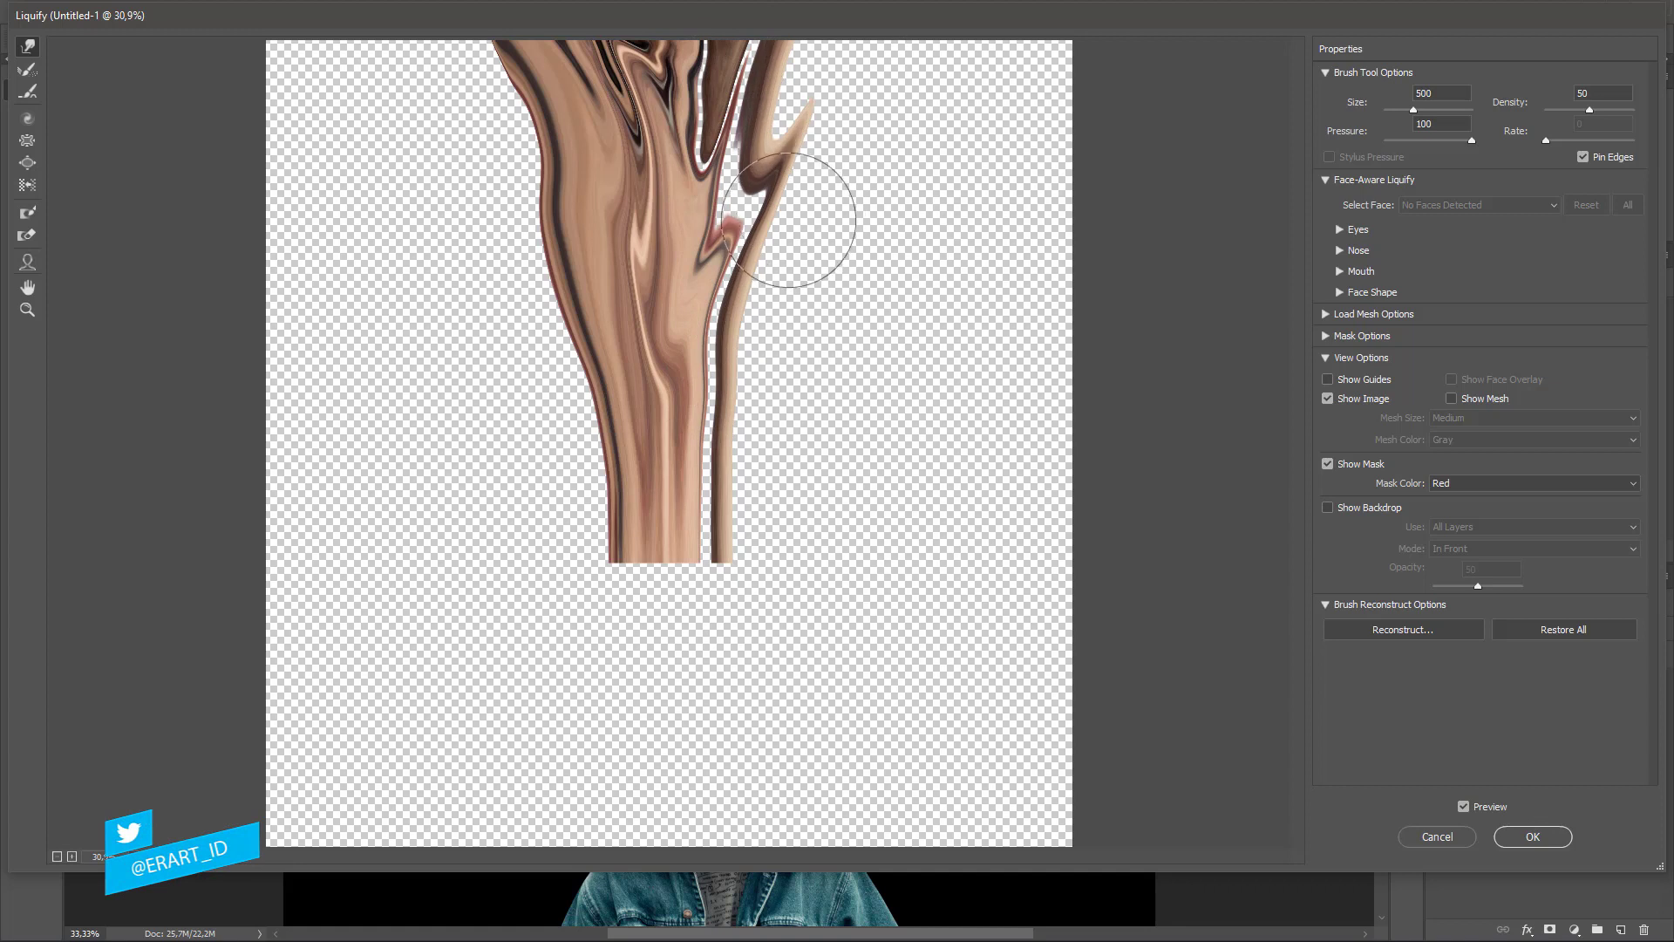
{"action": "left_click_drag", "start_coordinate": [787, 222], "coordinate": [827, 44]}
{"action": "left_click_drag", "start_coordinate": [793, 111], "coordinate": [809, 18]}
{"action": "mouse_move", "coordinate": [771, 271]}
{"action": "left_mouse_down"}
{"action": "mouse_move", "coordinate": [735, 377]}
{"action": "mouse_move", "coordinate": [750, 393]}
{"action": "mouse_move", "coordinate": [744, 466]}
{"action": "mouse_move", "coordinate": [724, 446]}
{"action": "mouse_move", "coordinate": [833, 42]}
{"action": "left_mouse_up"}
{"action": "mouse_move", "coordinate": [730, 292]}
{"action": "left_mouse_down"}
{"action": "mouse_move", "coordinate": [805, 223]}
{"action": "mouse_move", "coordinate": [796, 40]}
{"action": "left_mouse_up"}
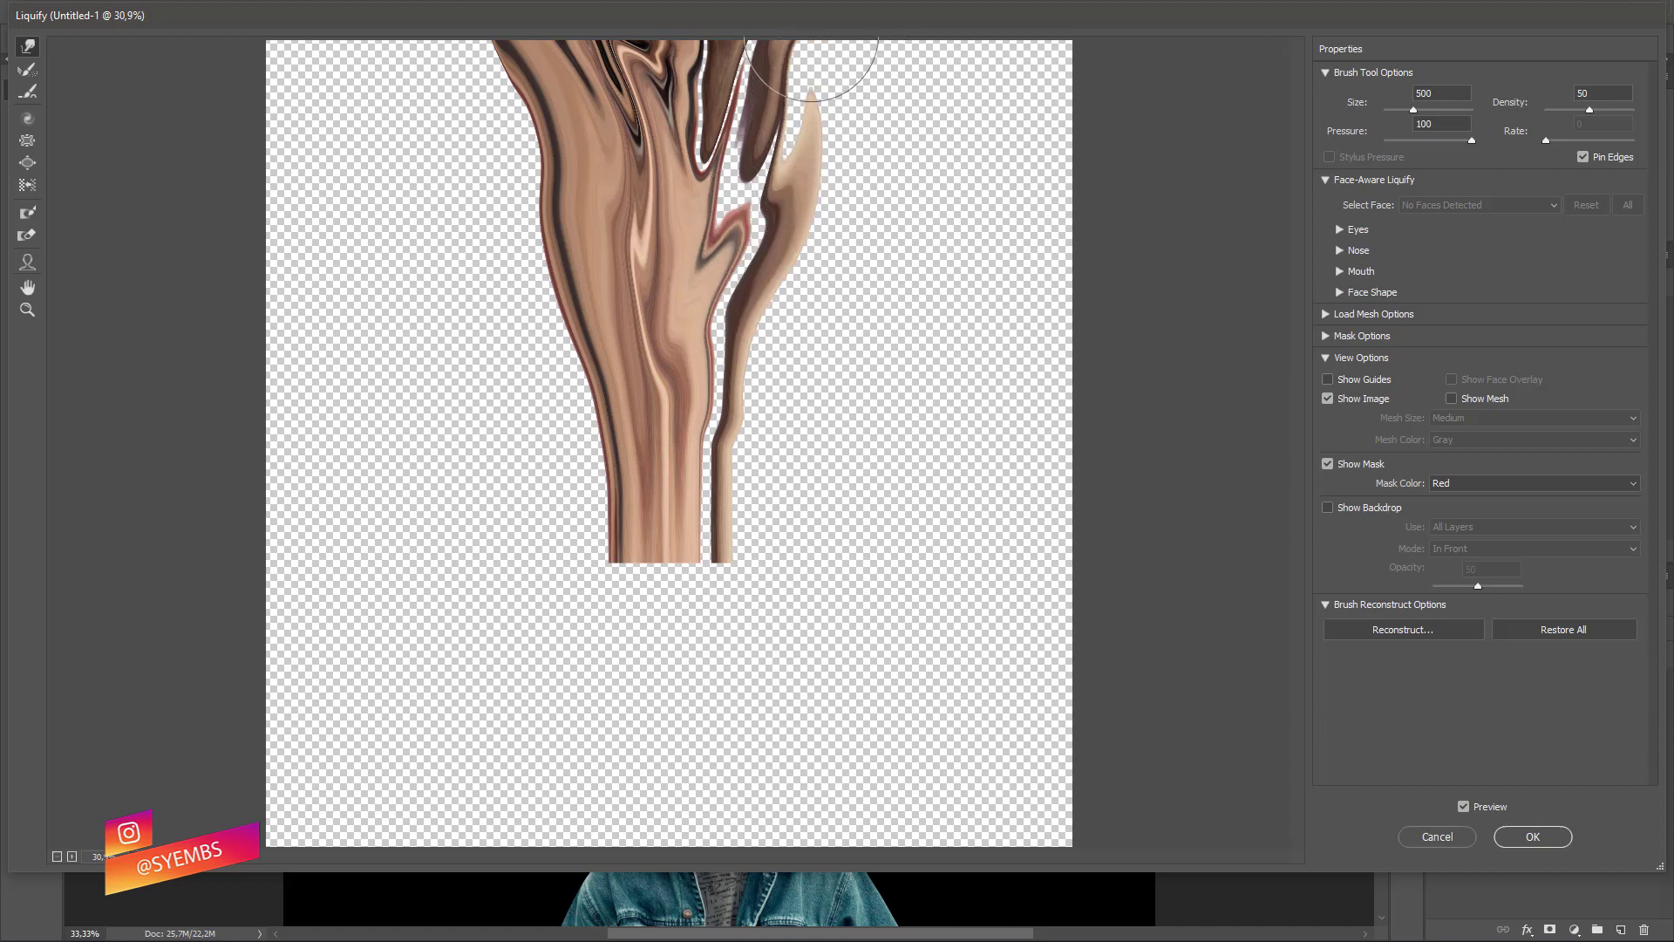
{"action": "key", "text": "ctrl+z"}
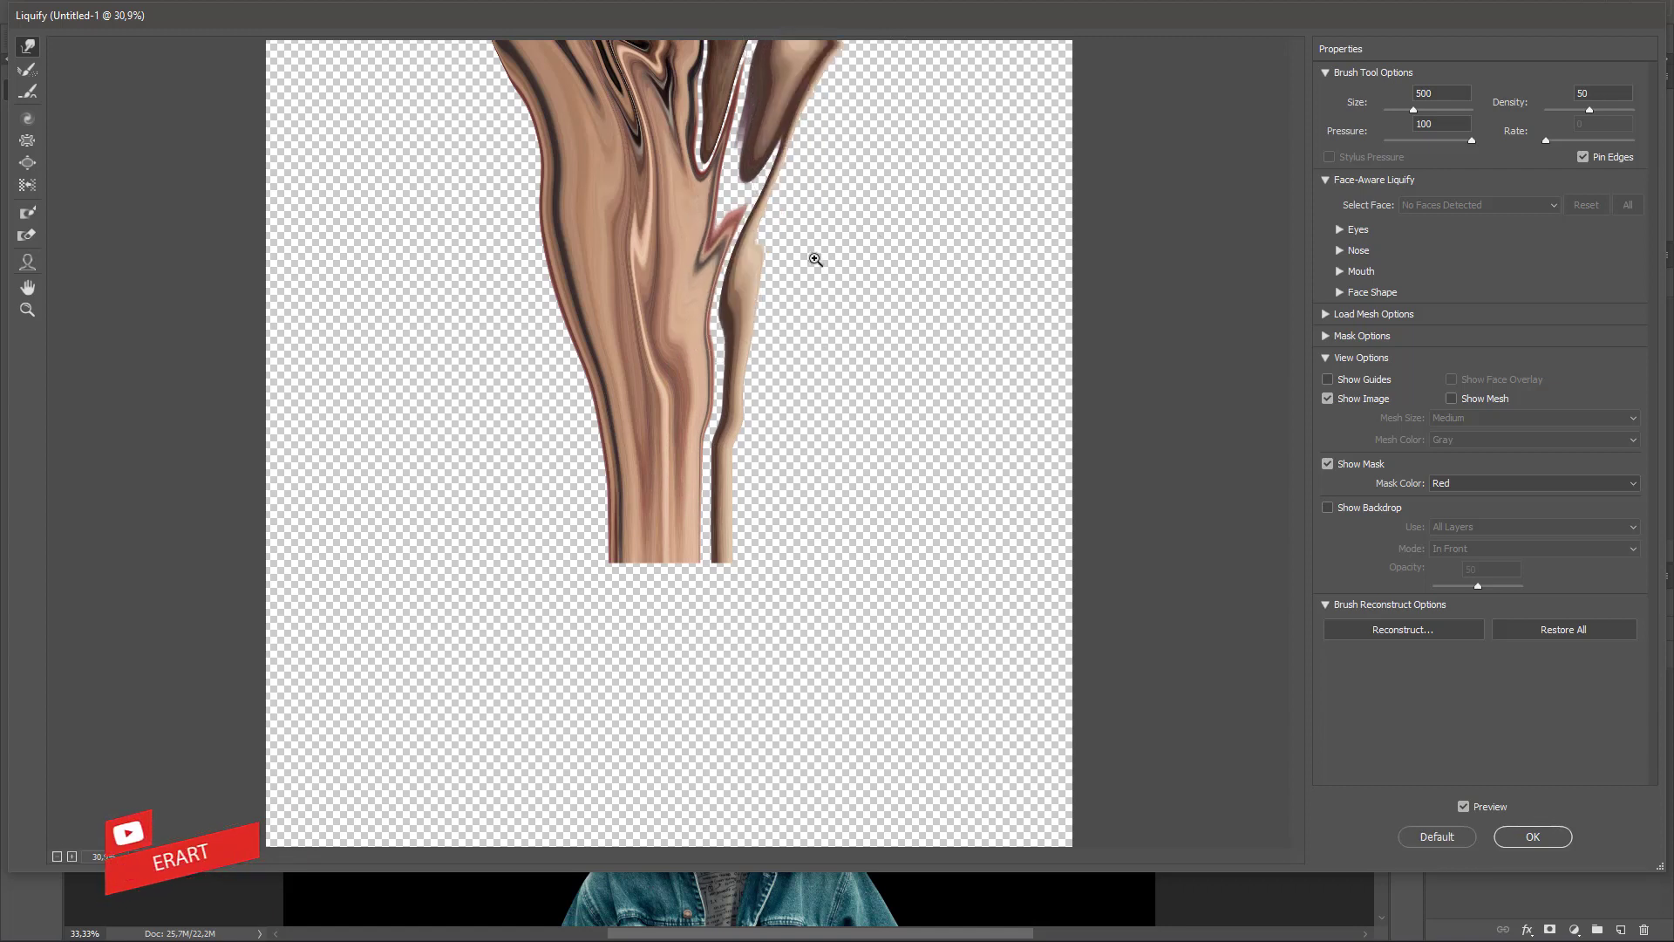
{"action": "left_click_drag", "start_coordinate": [758, 244], "coordinate": [830, 22]}
{"action": "left_click_drag", "start_coordinate": [783, 155], "coordinate": [815, 66]}
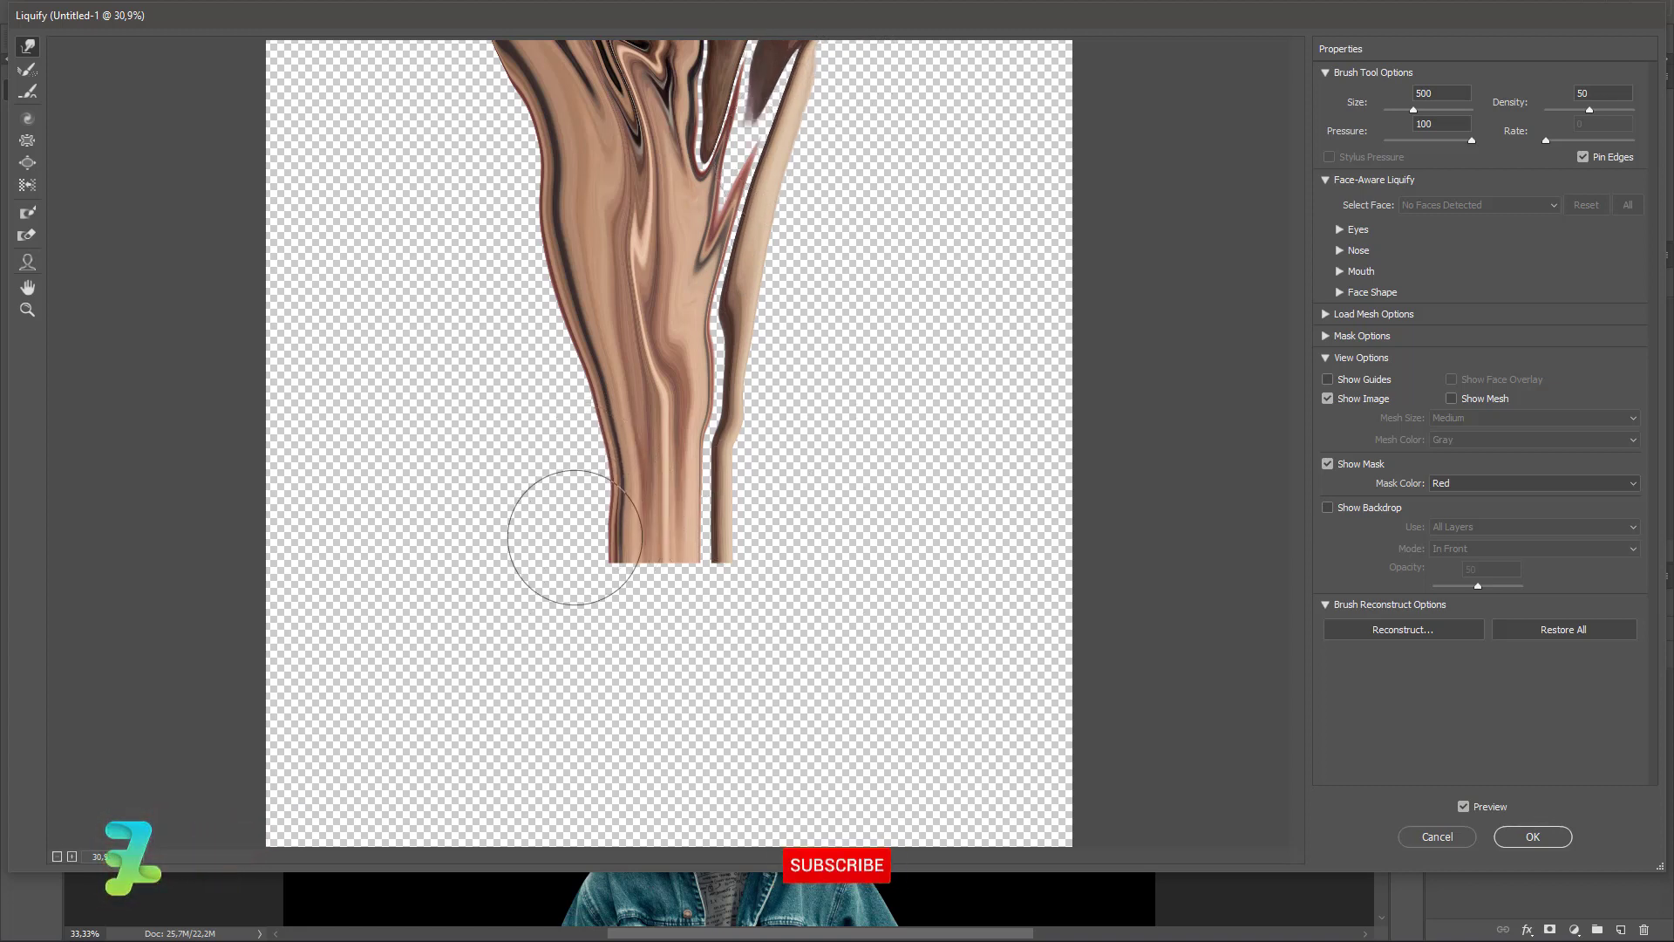
{"action": "mouse_move", "coordinate": [572, 535]}
{"action": "left_mouse_down"}
{"action": "mouse_move", "coordinate": [588, 545]}
{"action": "mouse_move", "coordinate": [594, 495]}
{"action": "left_mouse_up"}
{"action": "key", "text": "ctrl+z"}
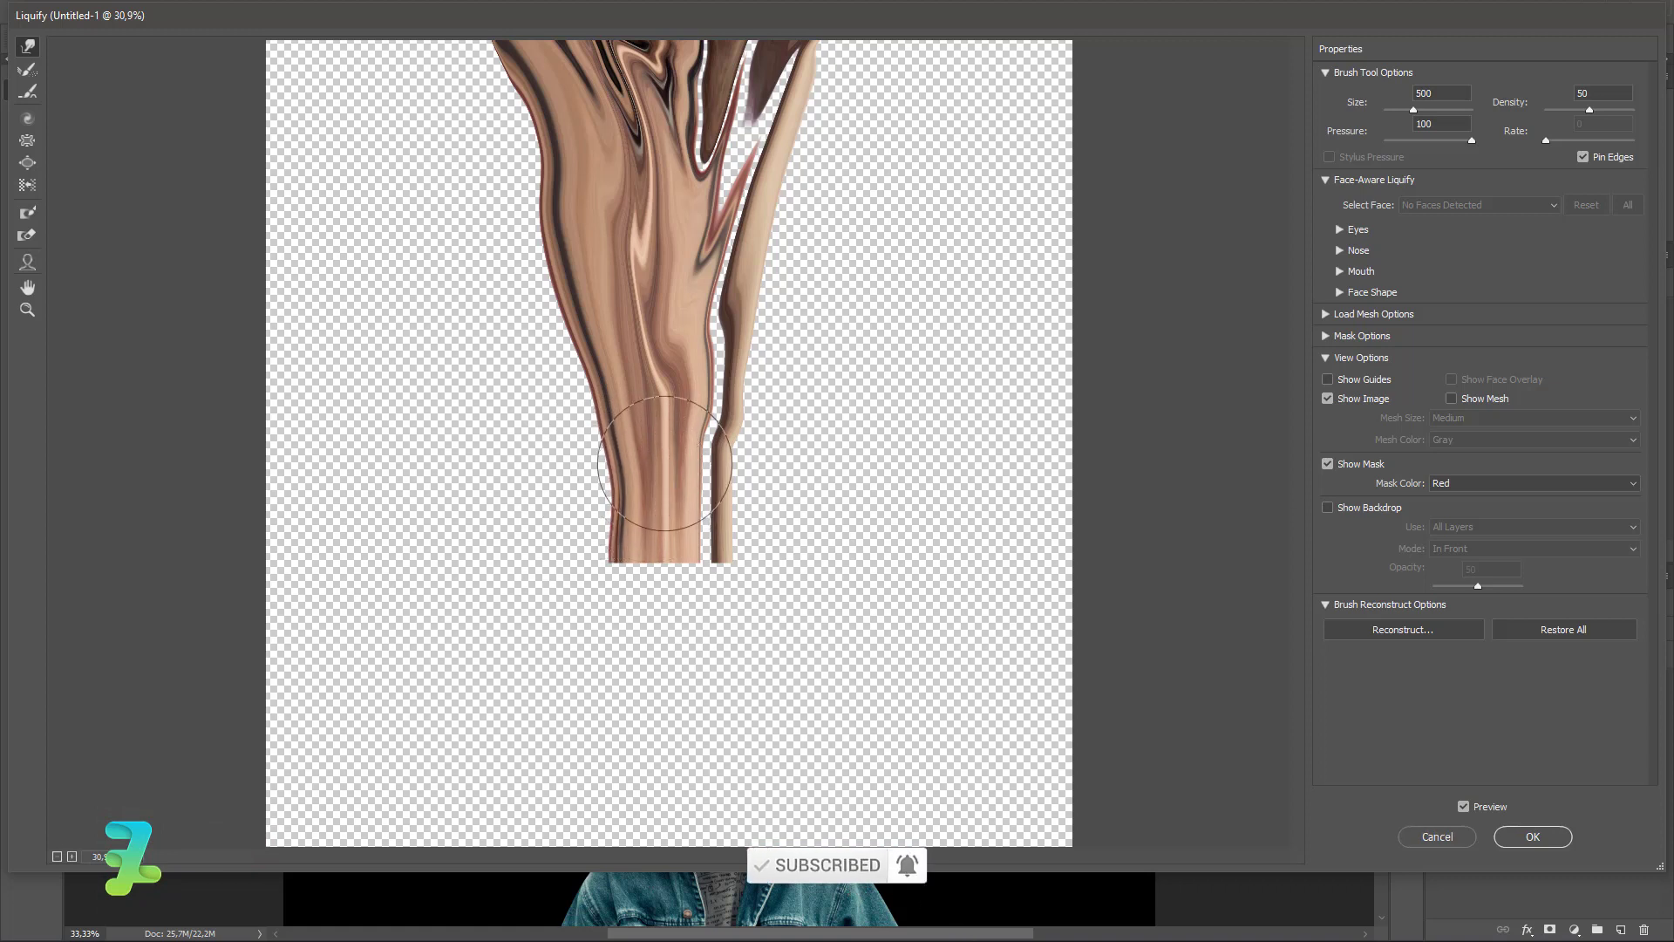
Step: Reduce the warp brush size to 150 and smear wavy streaks into the middle of the strip
{"action": "key", "text": "bracketleft"}
{"action": "key", "text": "bracketleft"}
{"action": "key", "text": "bracketleft"}
{"action": "key", "text": "bracketleft"}
{"action": "key", "text": "bracketleft"}
{"action": "key", "text": "bracketleft"}
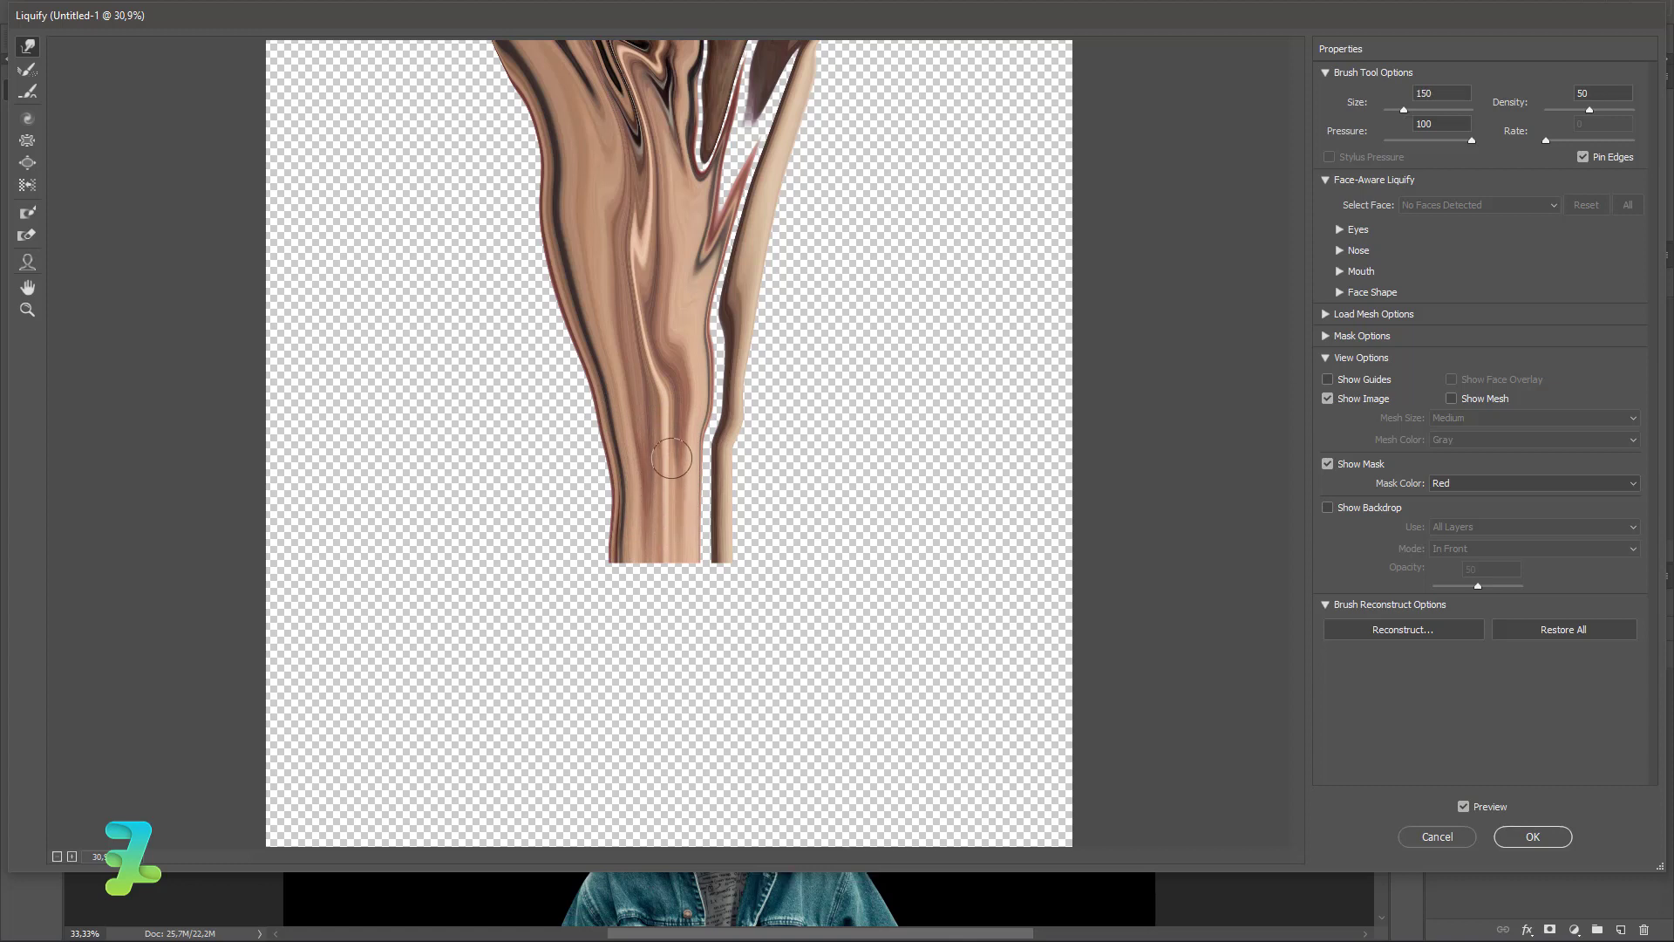
{"action": "mouse_move", "coordinate": [653, 490]}
{"action": "left_mouse_down"}
{"action": "mouse_move", "coordinate": [667, 414]}
{"action": "mouse_move", "coordinate": [666, 515]}
{"action": "mouse_move", "coordinate": [675, 370]}
{"action": "mouse_move", "coordinate": [673, 485]}
{"action": "mouse_move", "coordinate": [660, 415]}
{"action": "mouse_move", "coordinate": [680, 353]}
{"action": "mouse_move", "coordinate": [688, 386]}
{"action": "mouse_move", "coordinate": [689, 252]}
{"action": "left_mouse_up"}
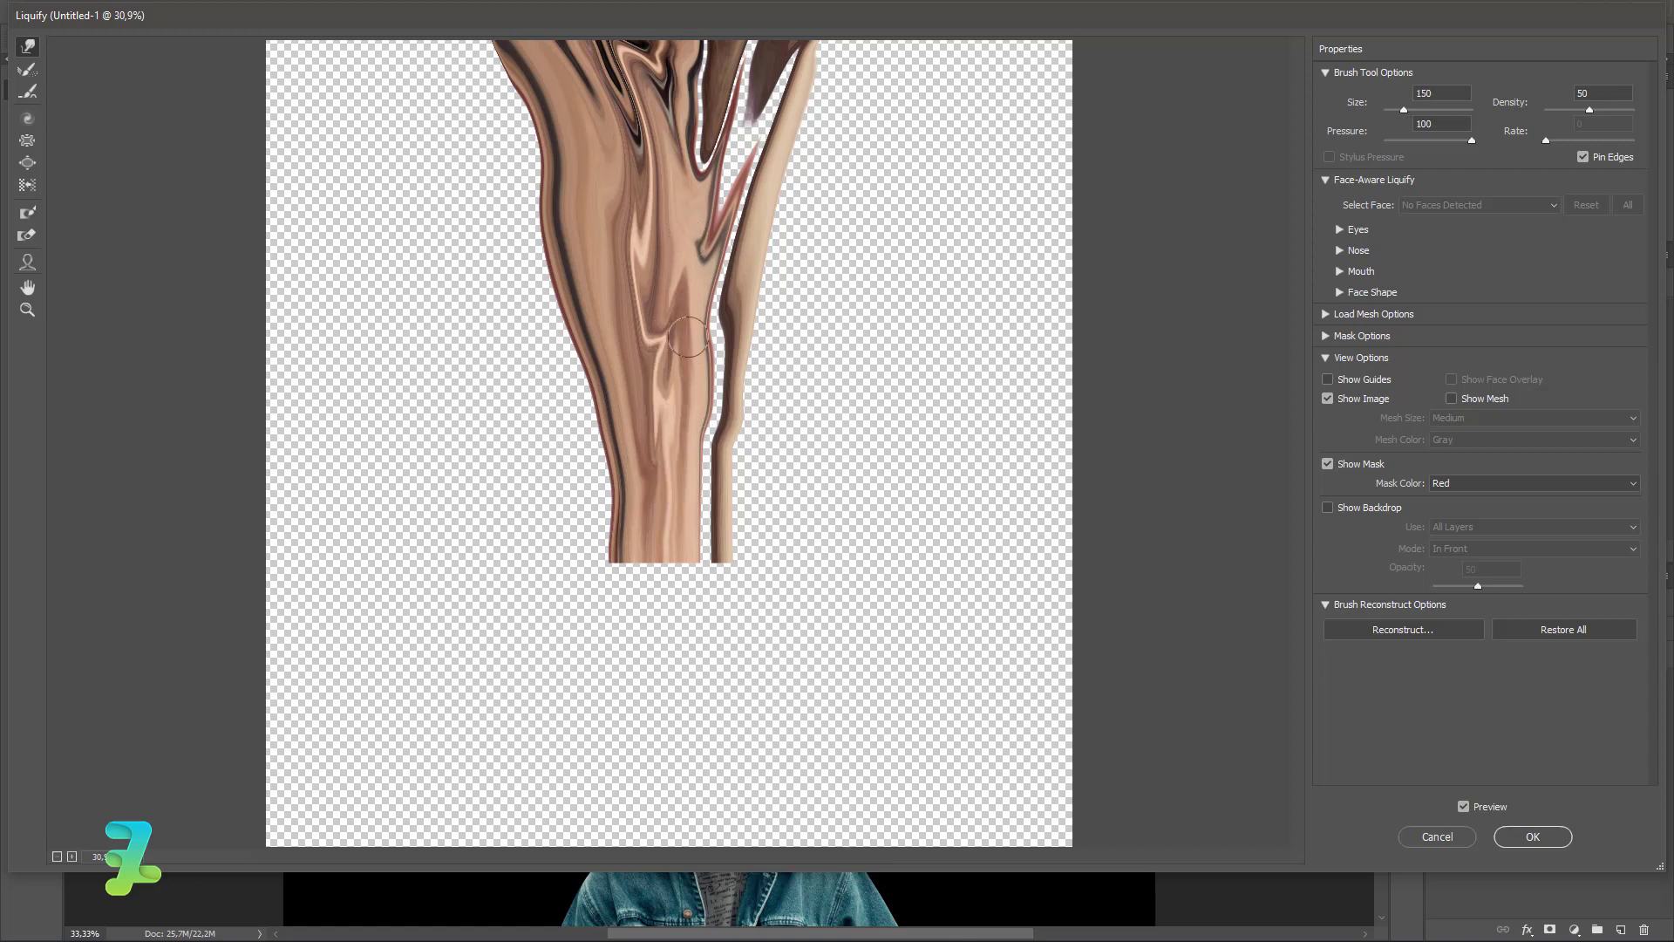
{"action": "left_click_drag", "start_coordinate": [688, 337], "coordinate": [682, 338]}
{"action": "left_click_drag", "start_coordinate": [688, 515], "coordinate": [683, 389]}
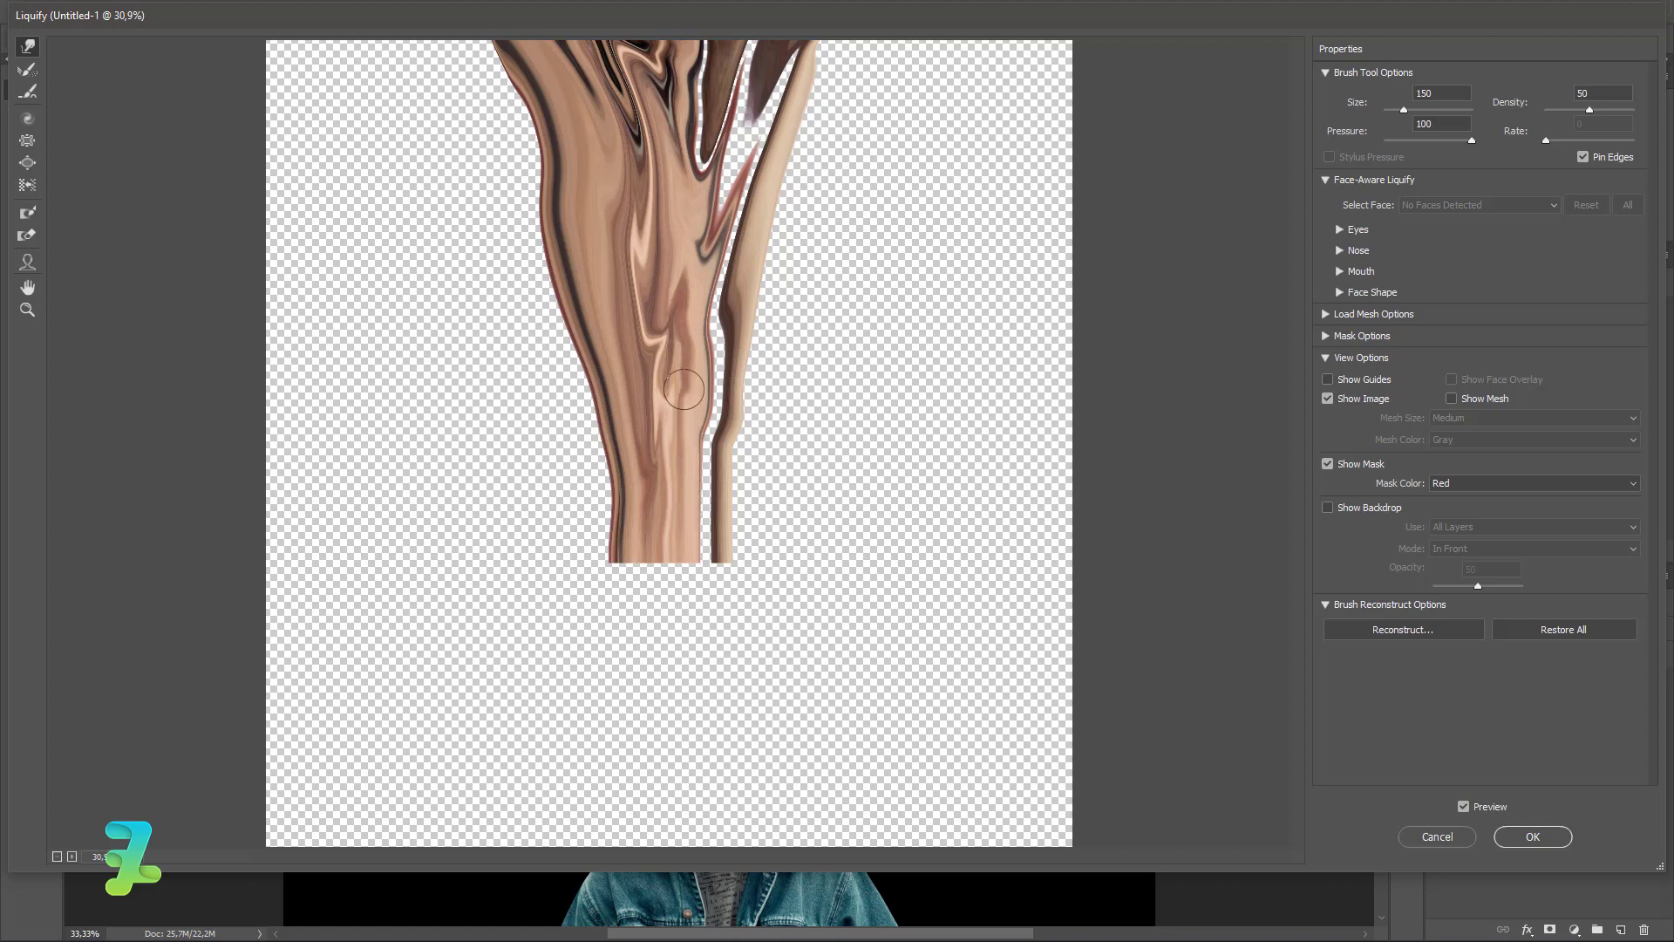
{"action": "left_click_drag", "start_coordinate": [647, 515], "coordinate": [620, 190]}
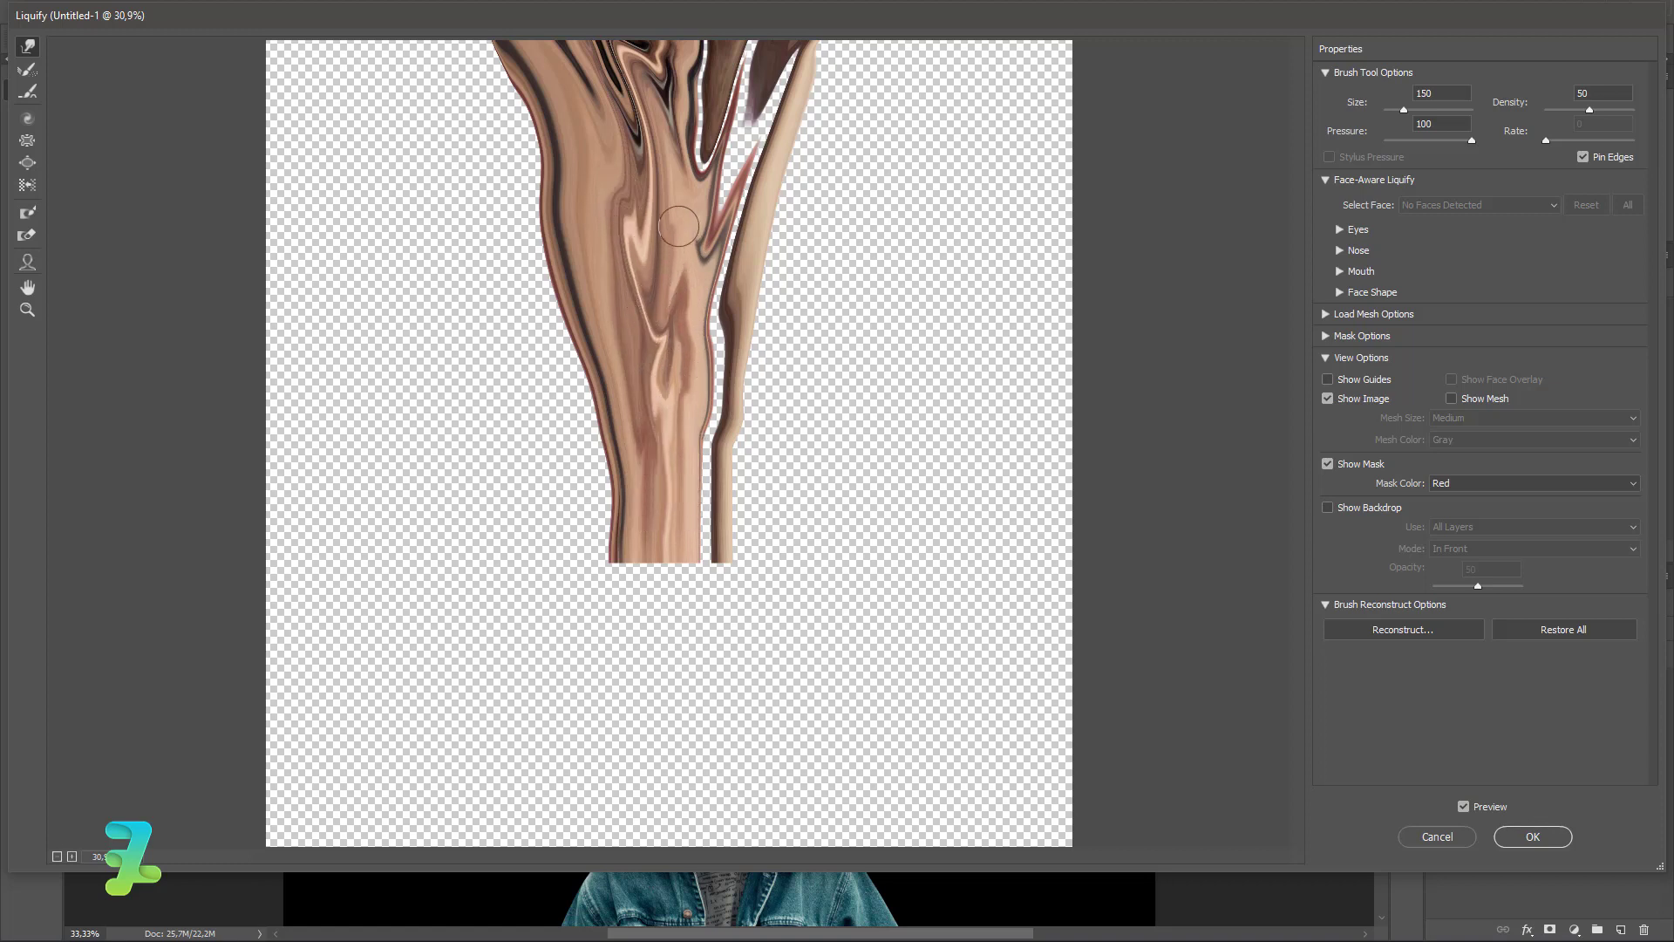
Step: Push the reddish spike and gaps near the strip's upper right upward with the small brush, and apply the Liquify filter
{"action": "left_click_drag", "start_coordinate": [721, 211], "coordinate": [740, 104]}
{"action": "left_click_drag", "start_coordinate": [714, 215], "coordinate": [763, 61]}
{"action": "mouse_move", "coordinate": [749, 122]}
{"action": "left_mouse_down"}
{"action": "mouse_move", "coordinate": [773, 31]}
{"action": "mouse_move", "coordinate": [759, 118]}
{"action": "mouse_move", "coordinate": [776, 60]}
{"action": "left_mouse_up"}
{"action": "left_click_drag", "start_coordinate": [759, 167], "coordinate": [765, 63]}
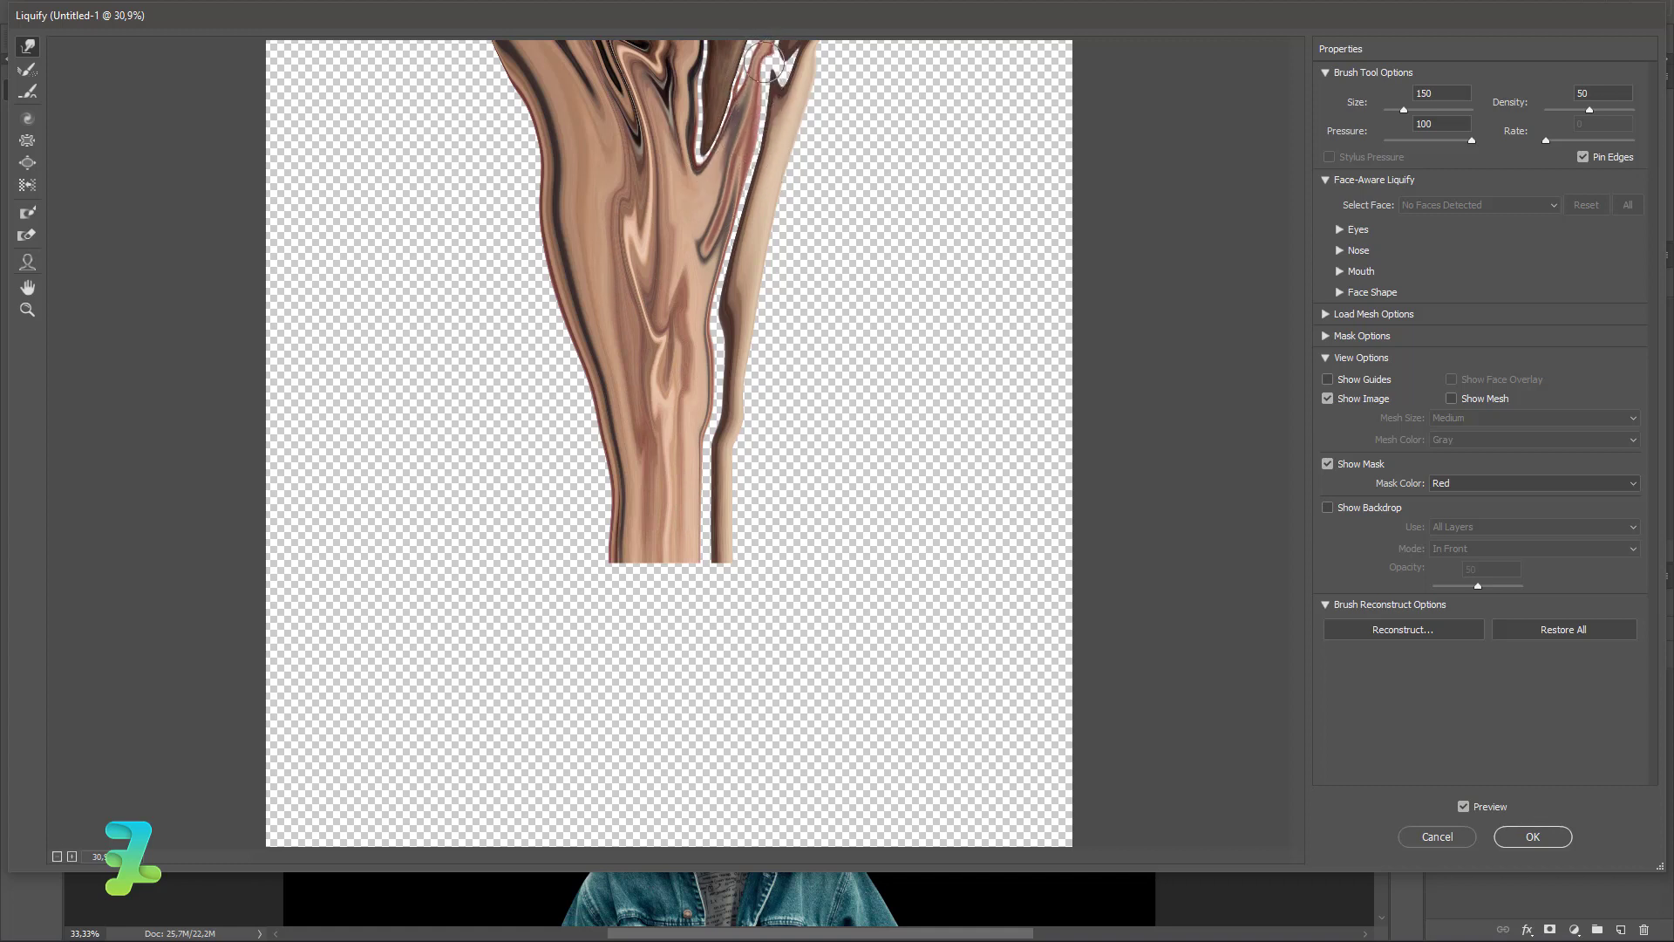
{"action": "left_click_drag", "start_coordinate": [763, 139], "coordinate": [777, 69]}
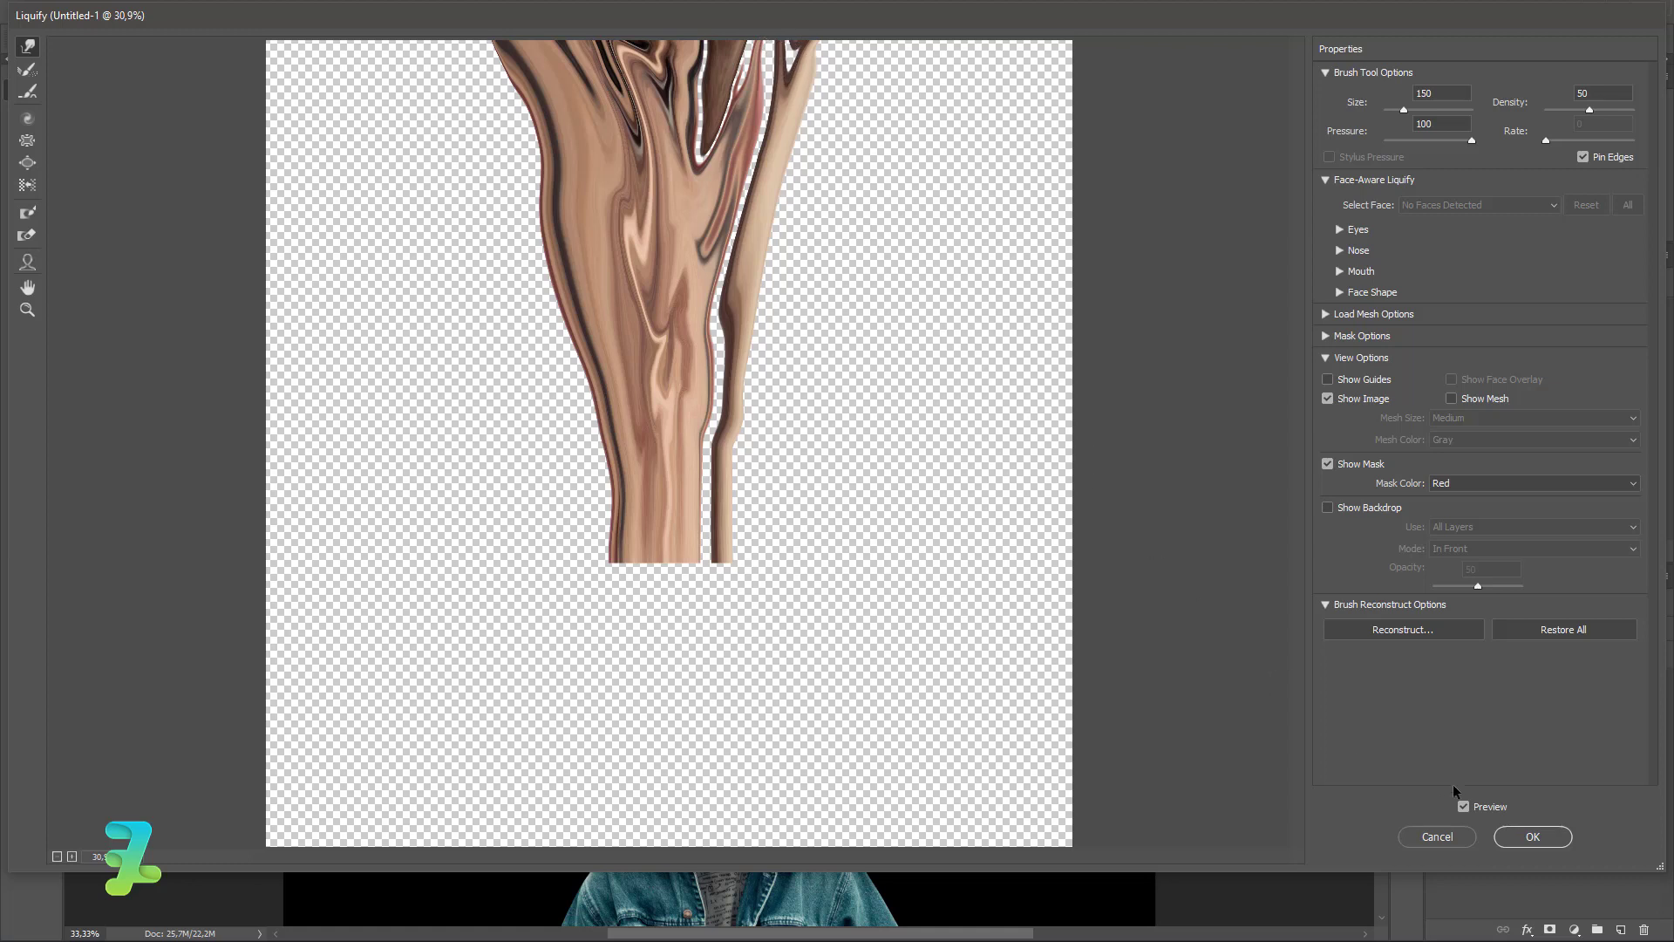
{"action": "left_click", "coordinate": [1553, 836]}
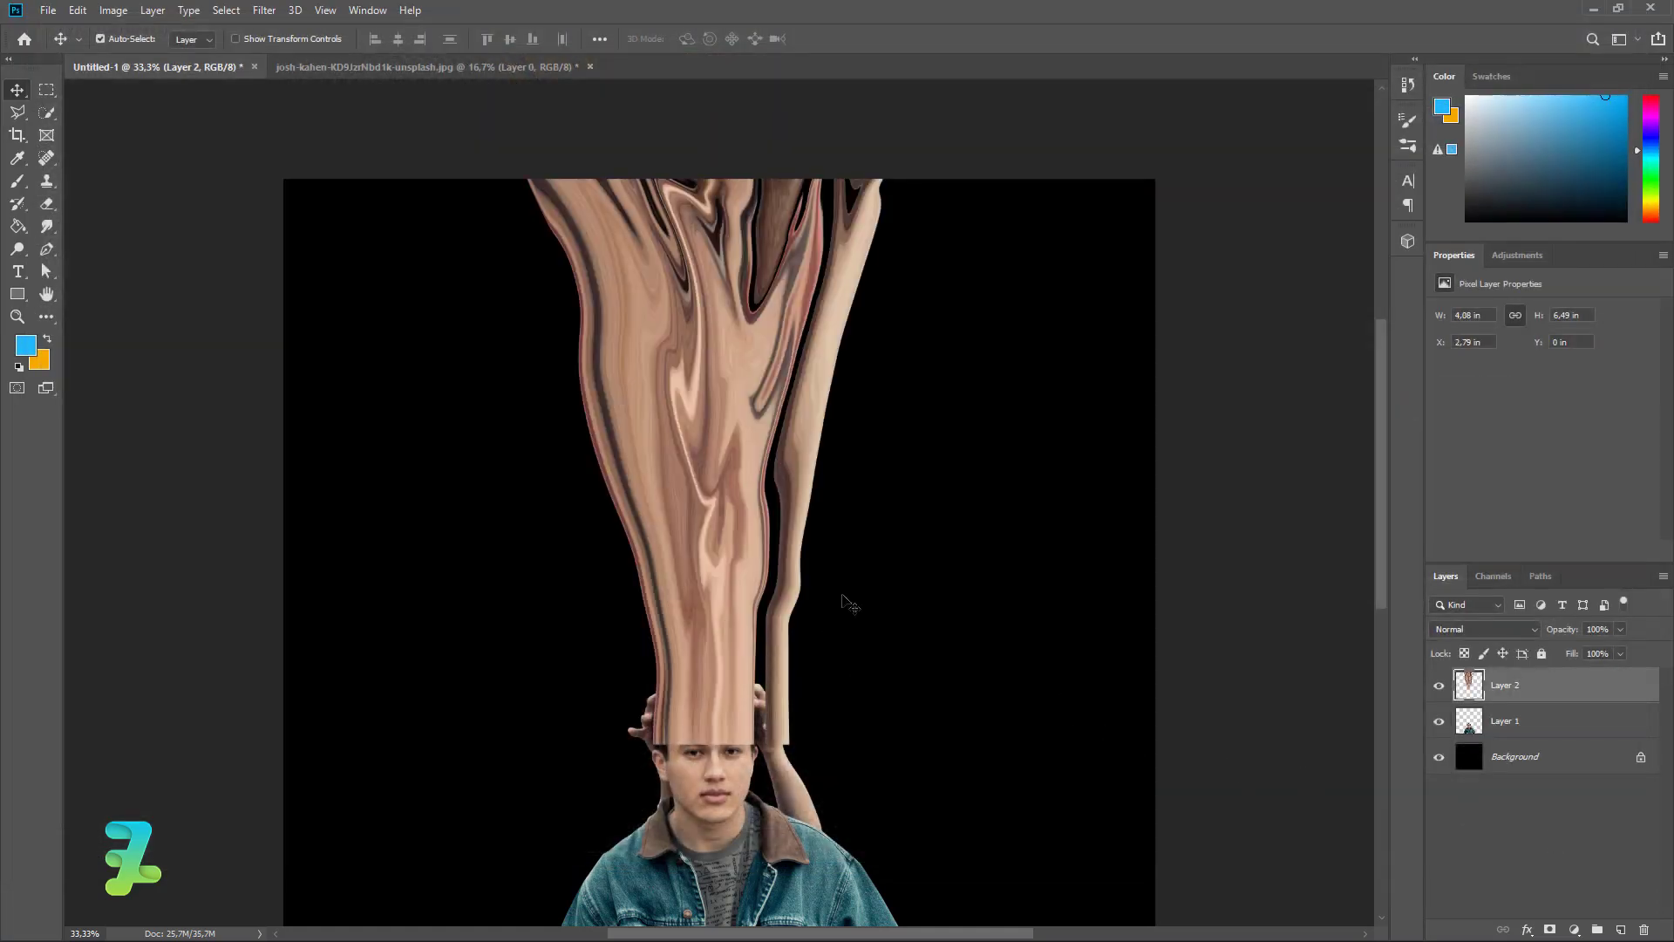
{"action": "scroll", "coordinate": [851, 603], "scroll_direction": "down", "scroll_amount": 2}
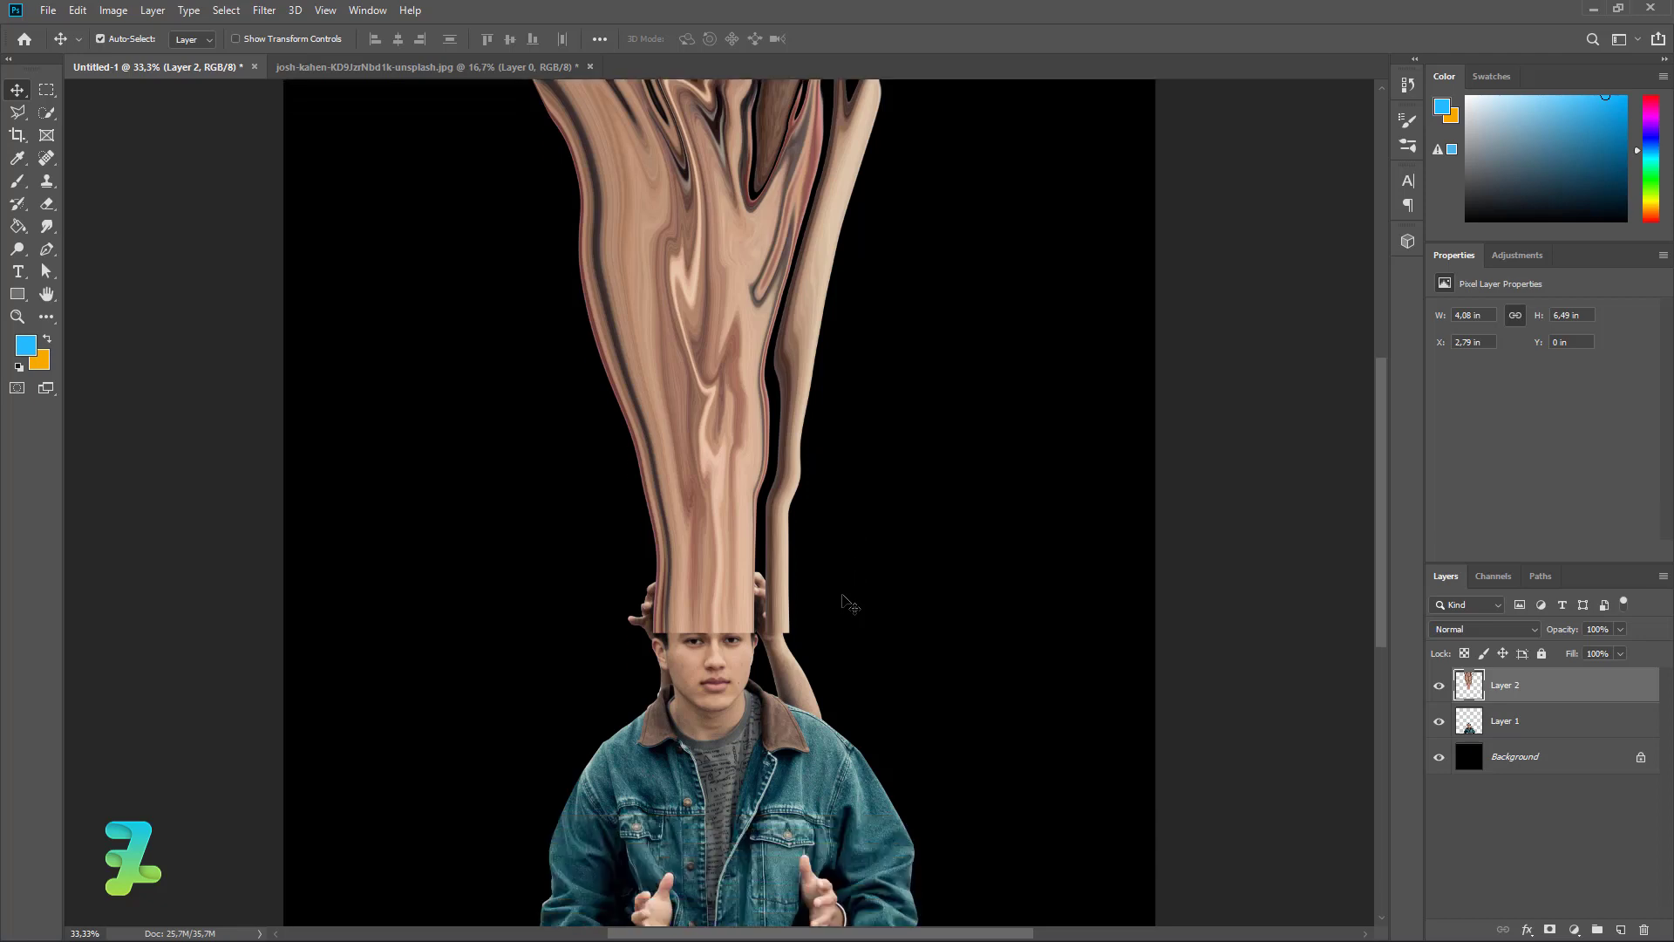
{"action": "scroll", "coordinate": [843, 597], "scroll_direction": "up", "scroll_amount": 1}
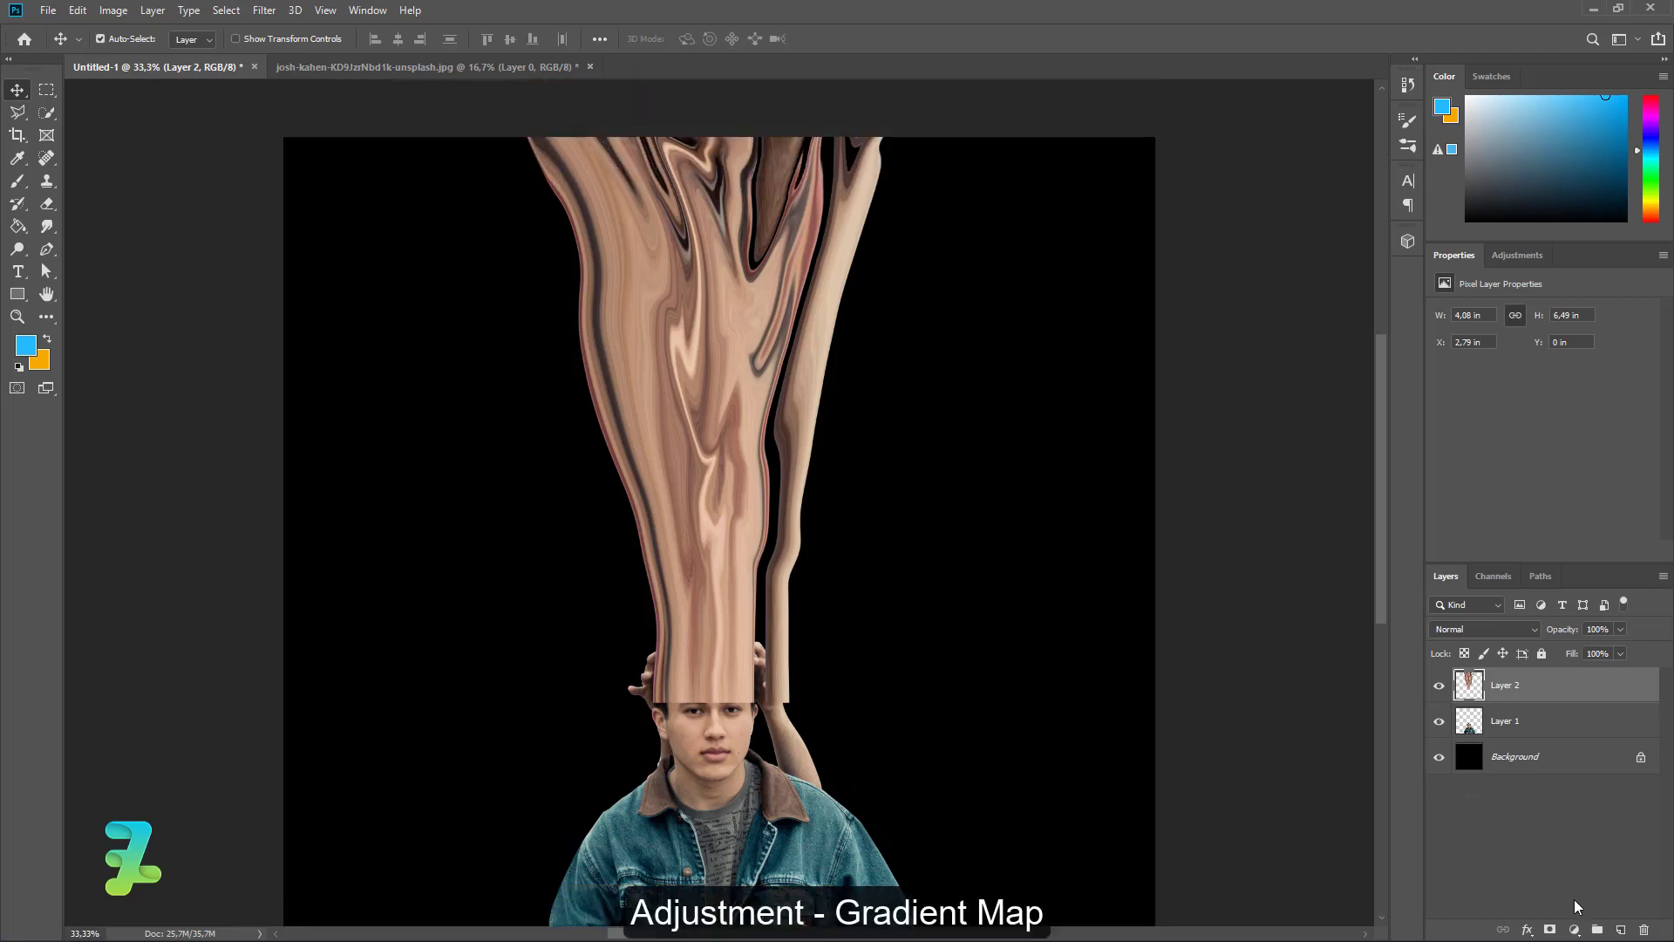
Step: Add a Gradient Map adjustment above Layer 2 and clip it to the stretched strip layer
{"action": "left_click", "coordinate": [1574, 930]}
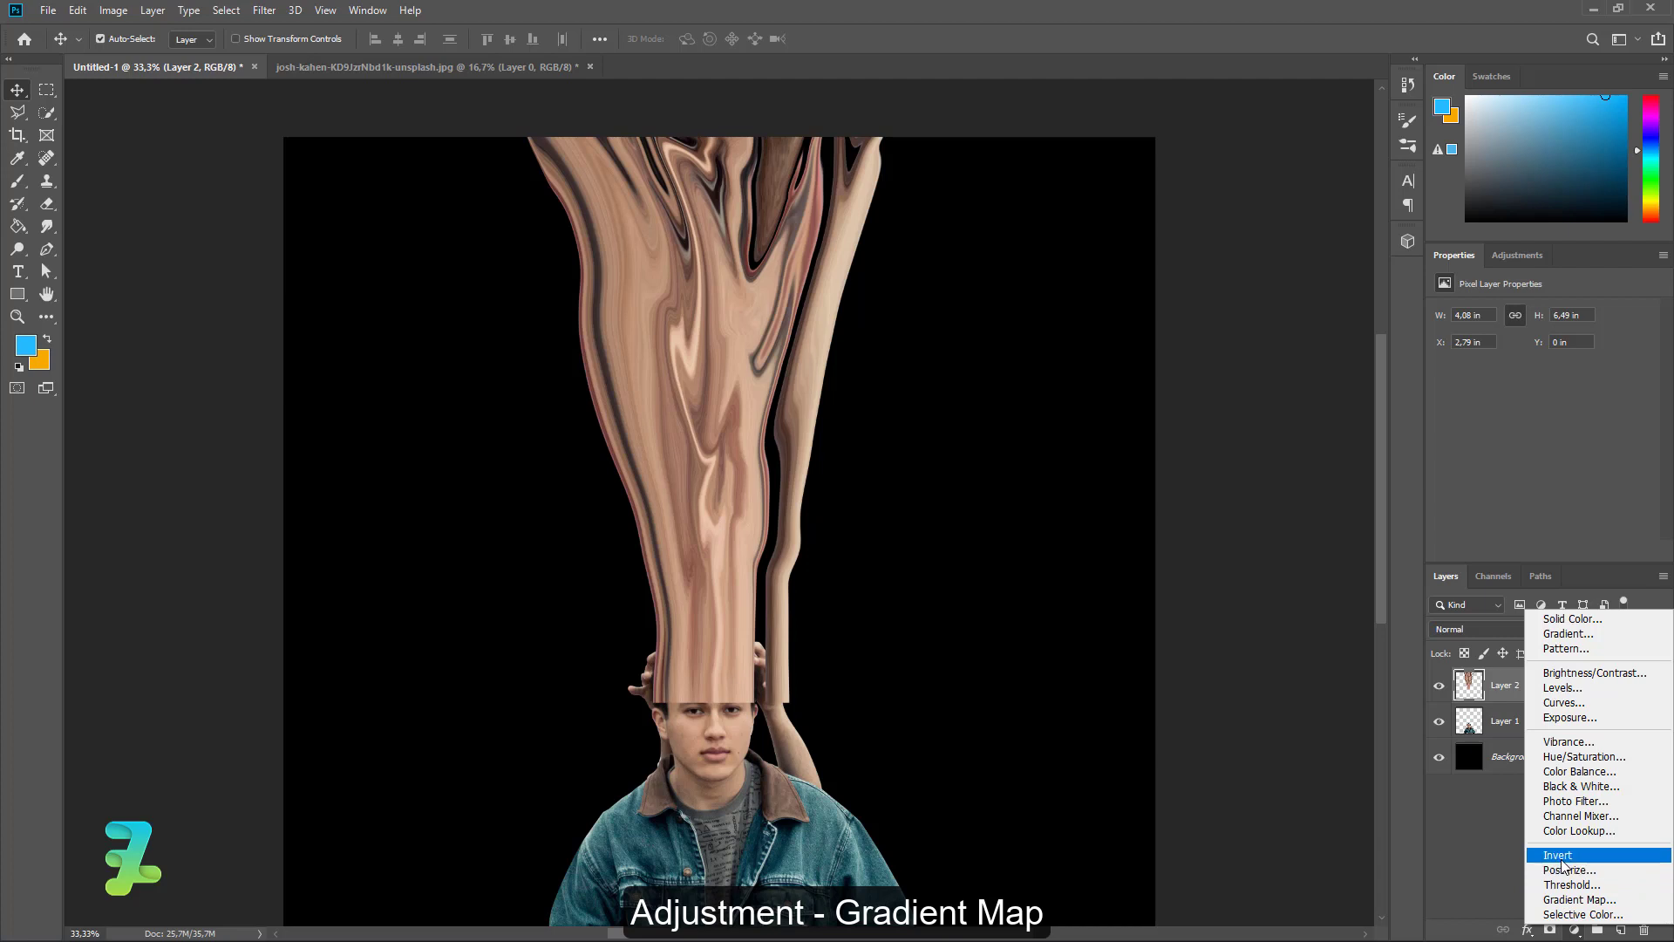
{"action": "left_click", "coordinate": [1566, 899]}
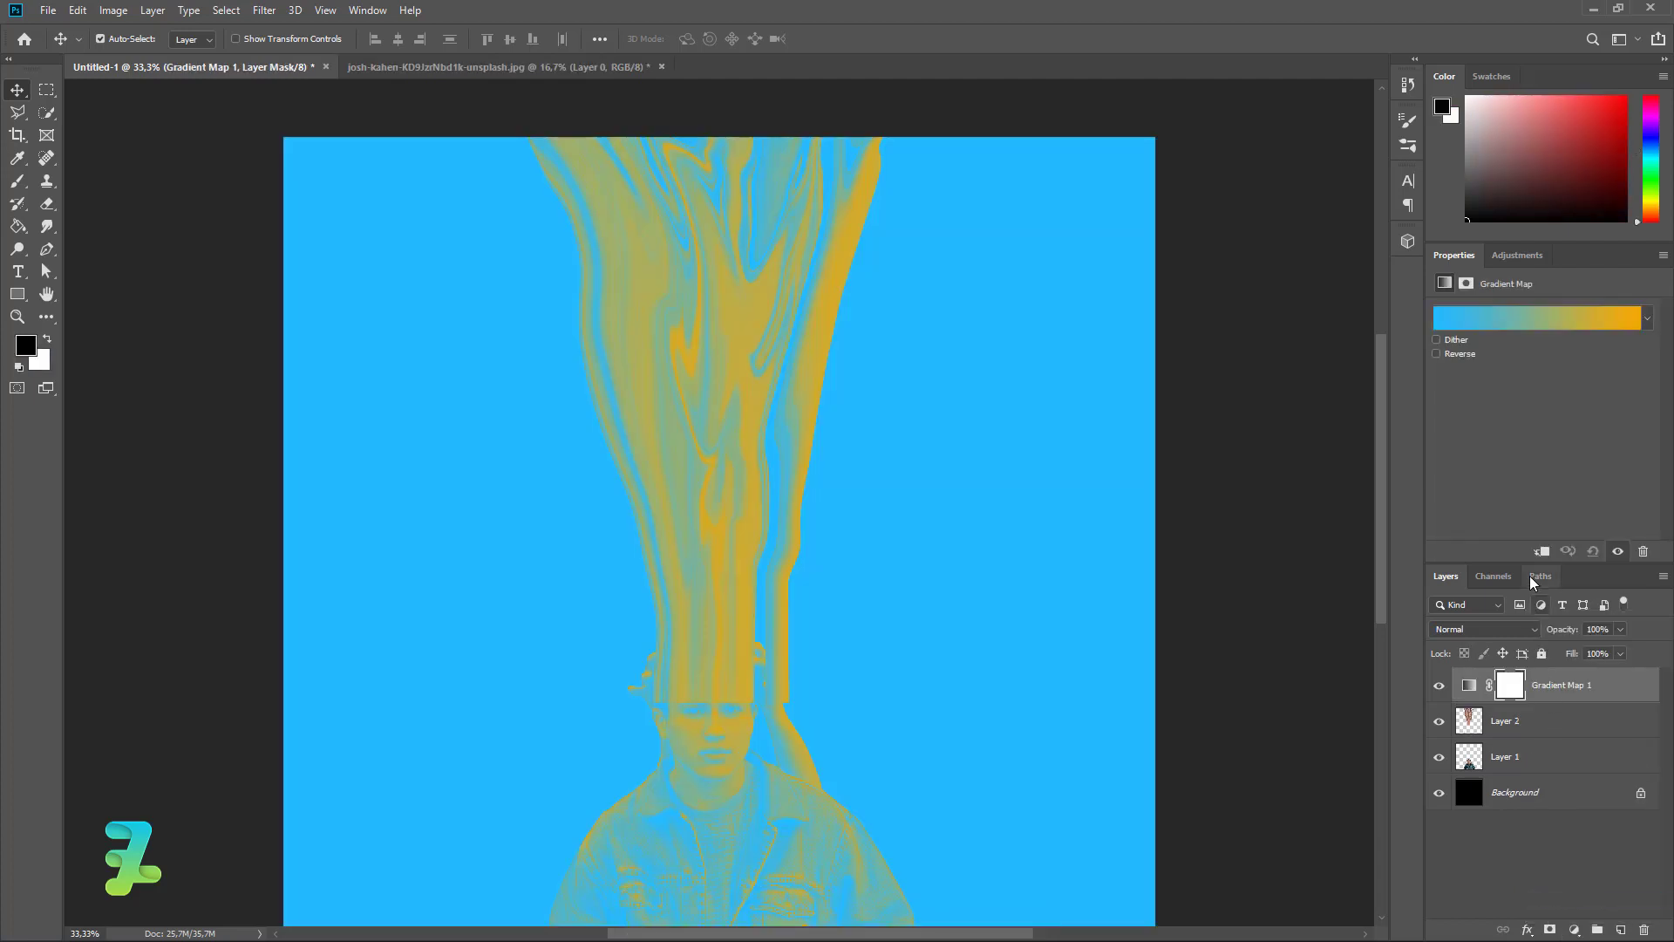
{"action": "key", "text": "ctrl+alt+g"}
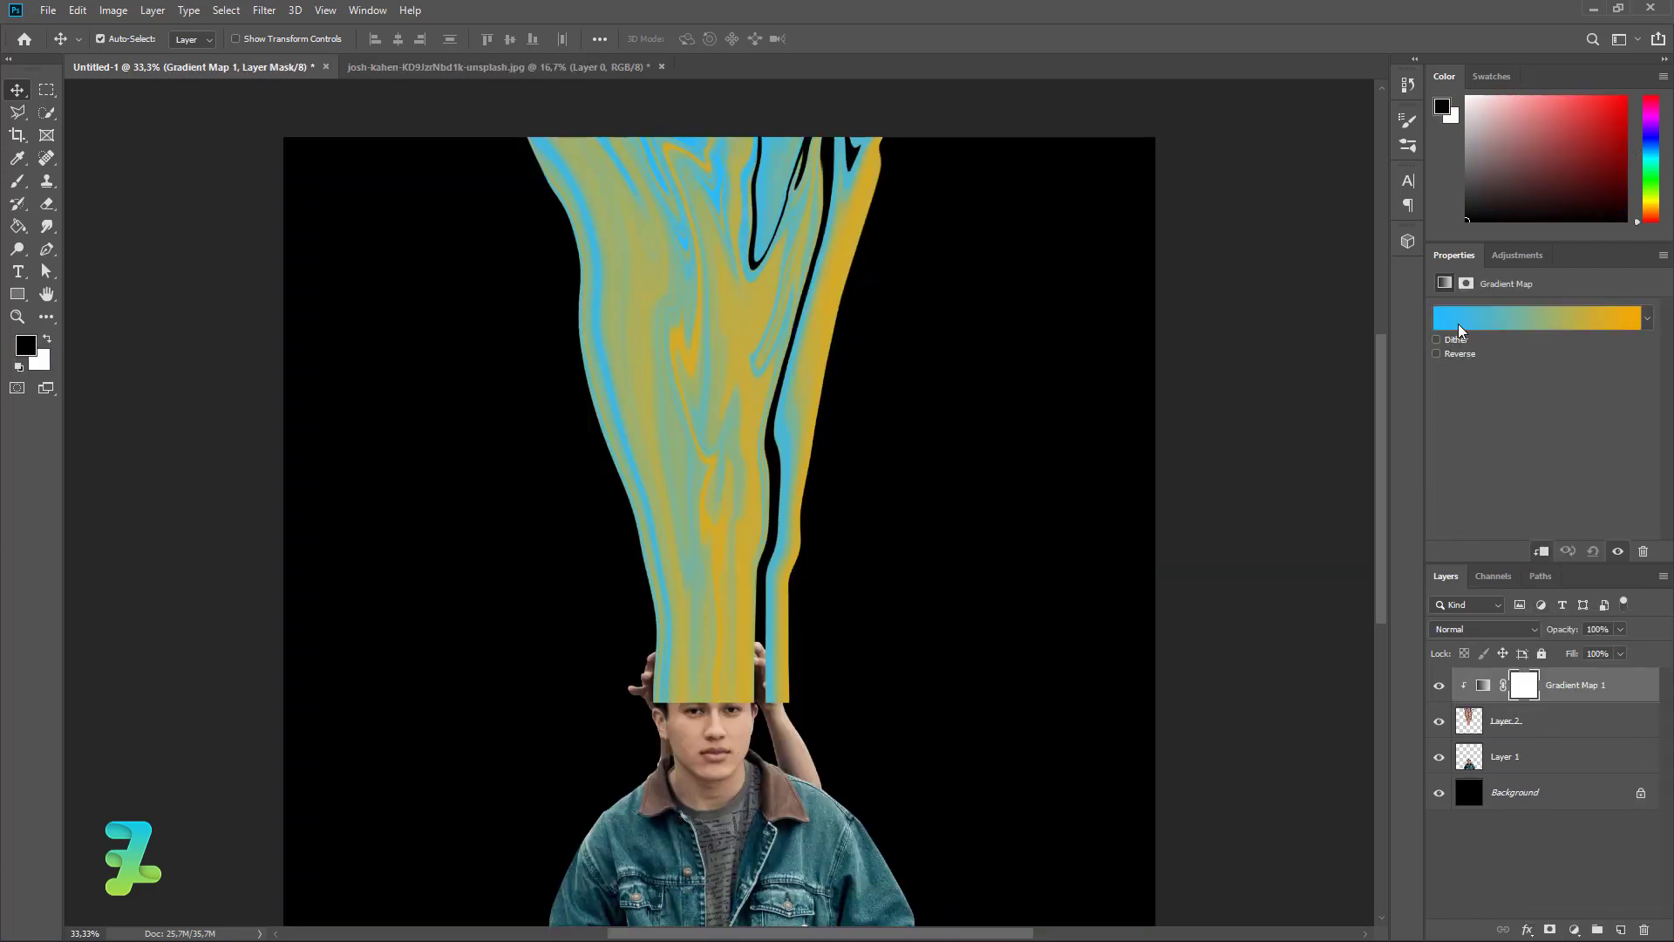
Step: Load the white-cyan-blue-purple preset into the gradient map for editing
{"action": "left_click", "coordinate": [1459, 321]}
{"action": "left_click", "coordinate": [1244, 251]}
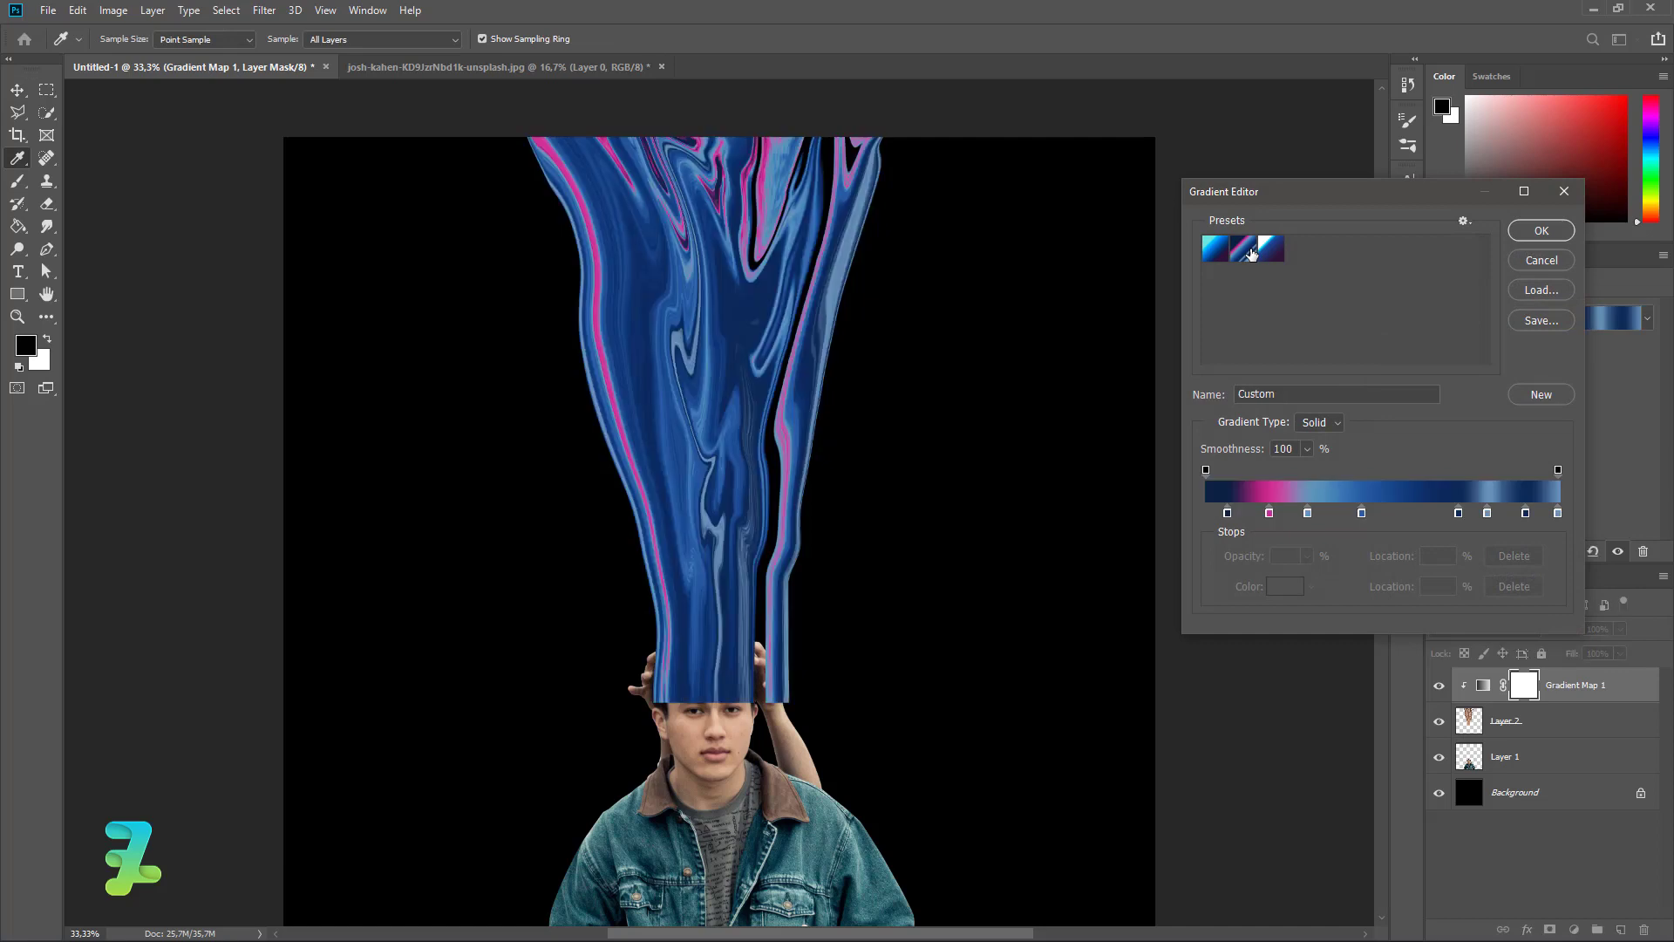
{"action": "left_click", "coordinate": [1275, 253]}
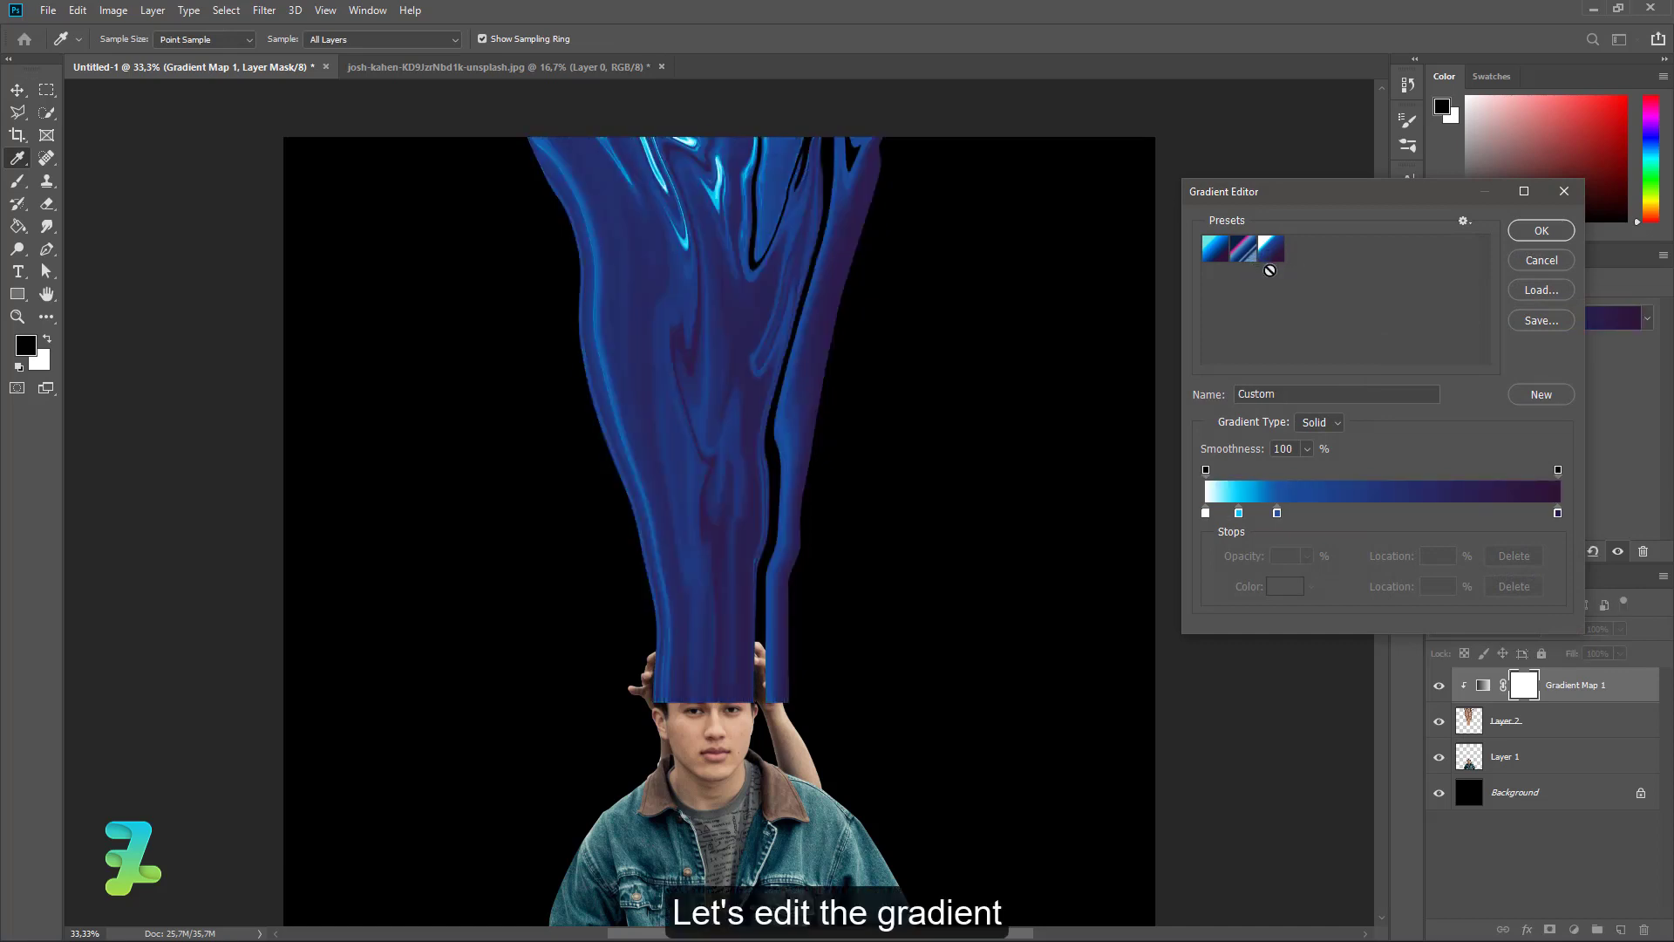
Step: Change the gradient's white first color stop to red #ff1800
{"action": "left_click", "coordinate": [1205, 514]}
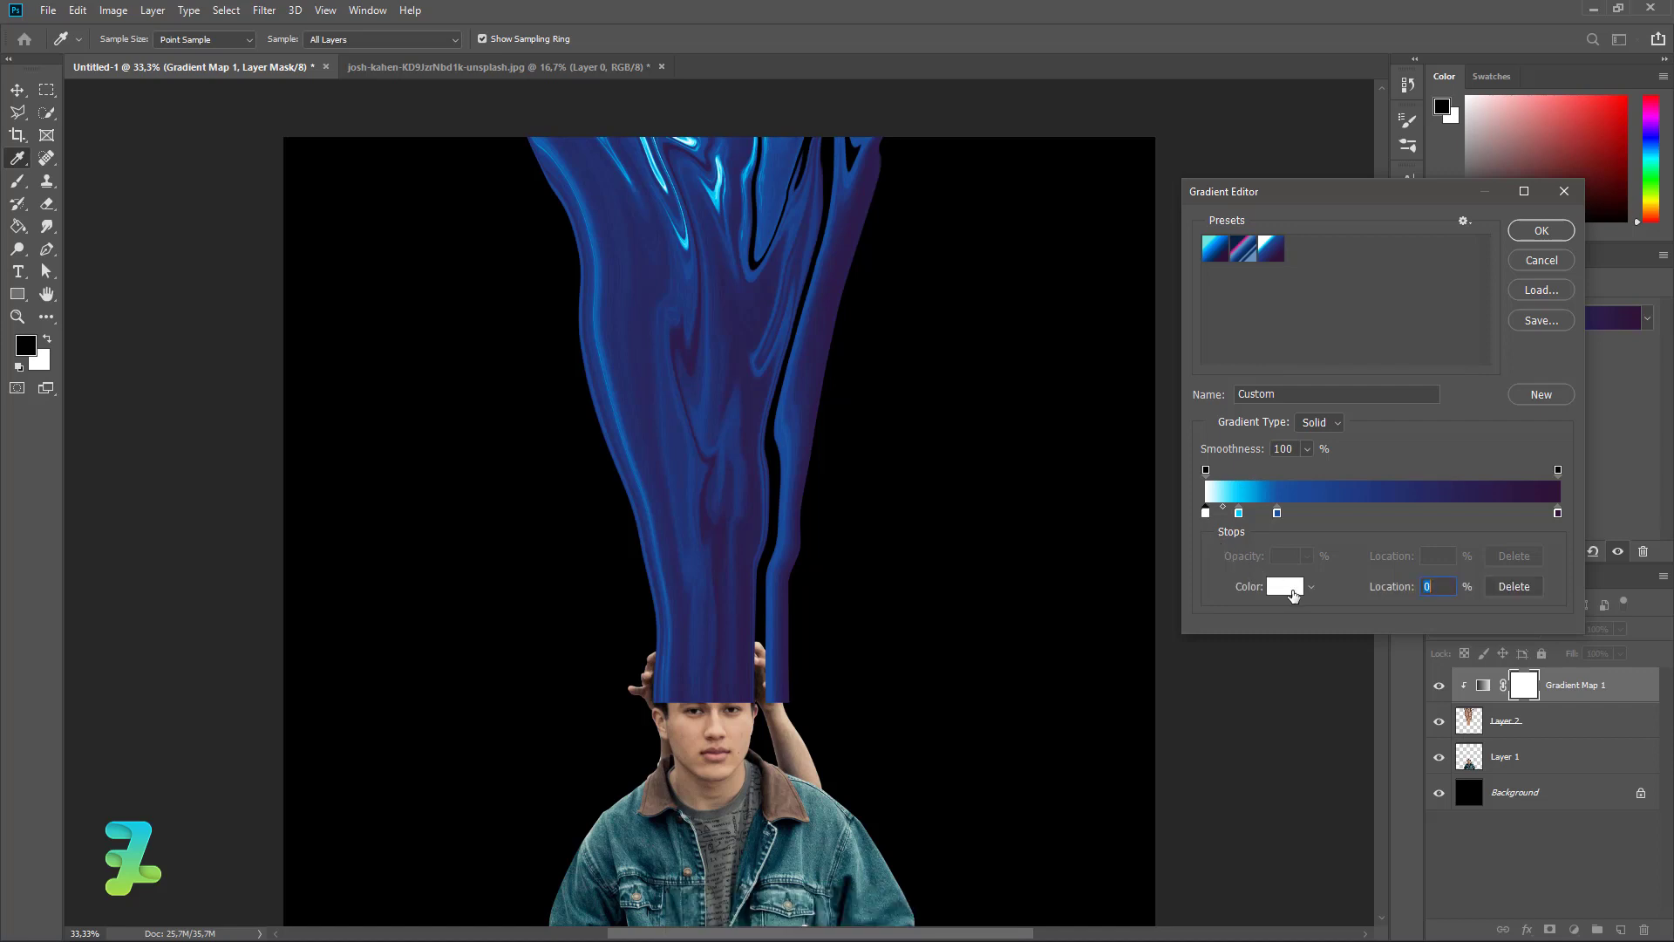
{"action": "left_click", "coordinate": [1285, 586]}
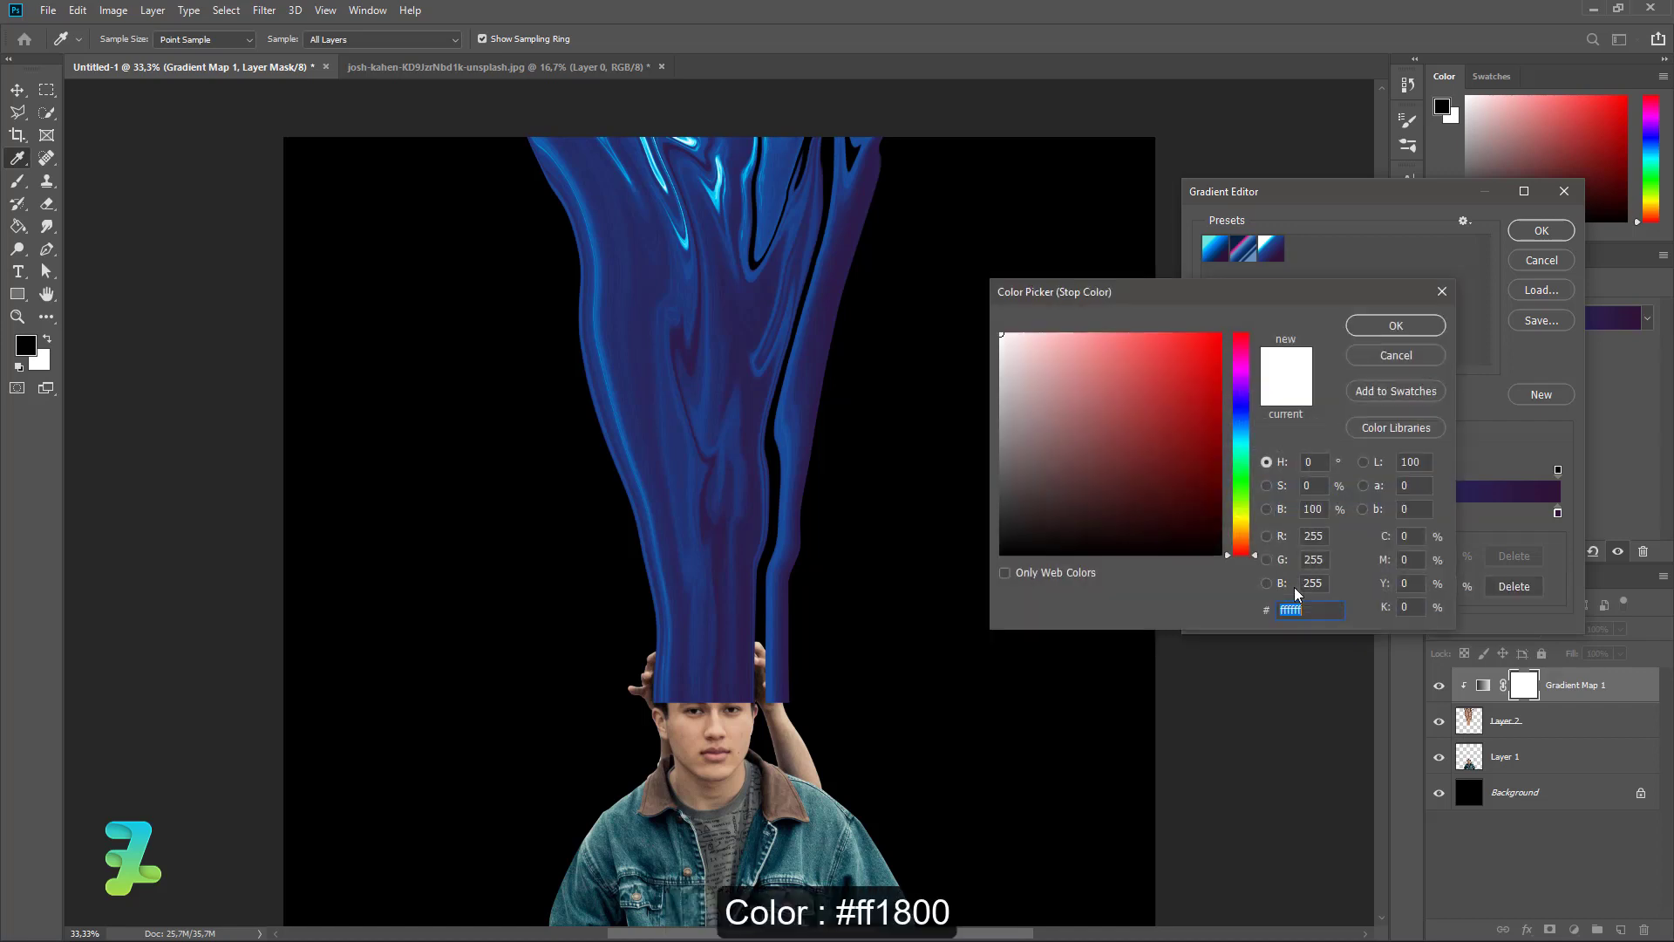
{"action": "left_click_drag", "start_coordinate": [1248, 547], "coordinate": [1247, 552]}
{"action": "left_click_drag", "start_coordinate": [1187, 460], "coordinate": [1279, 291]}
{"action": "left_click", "coordinate": [1374, 330]}
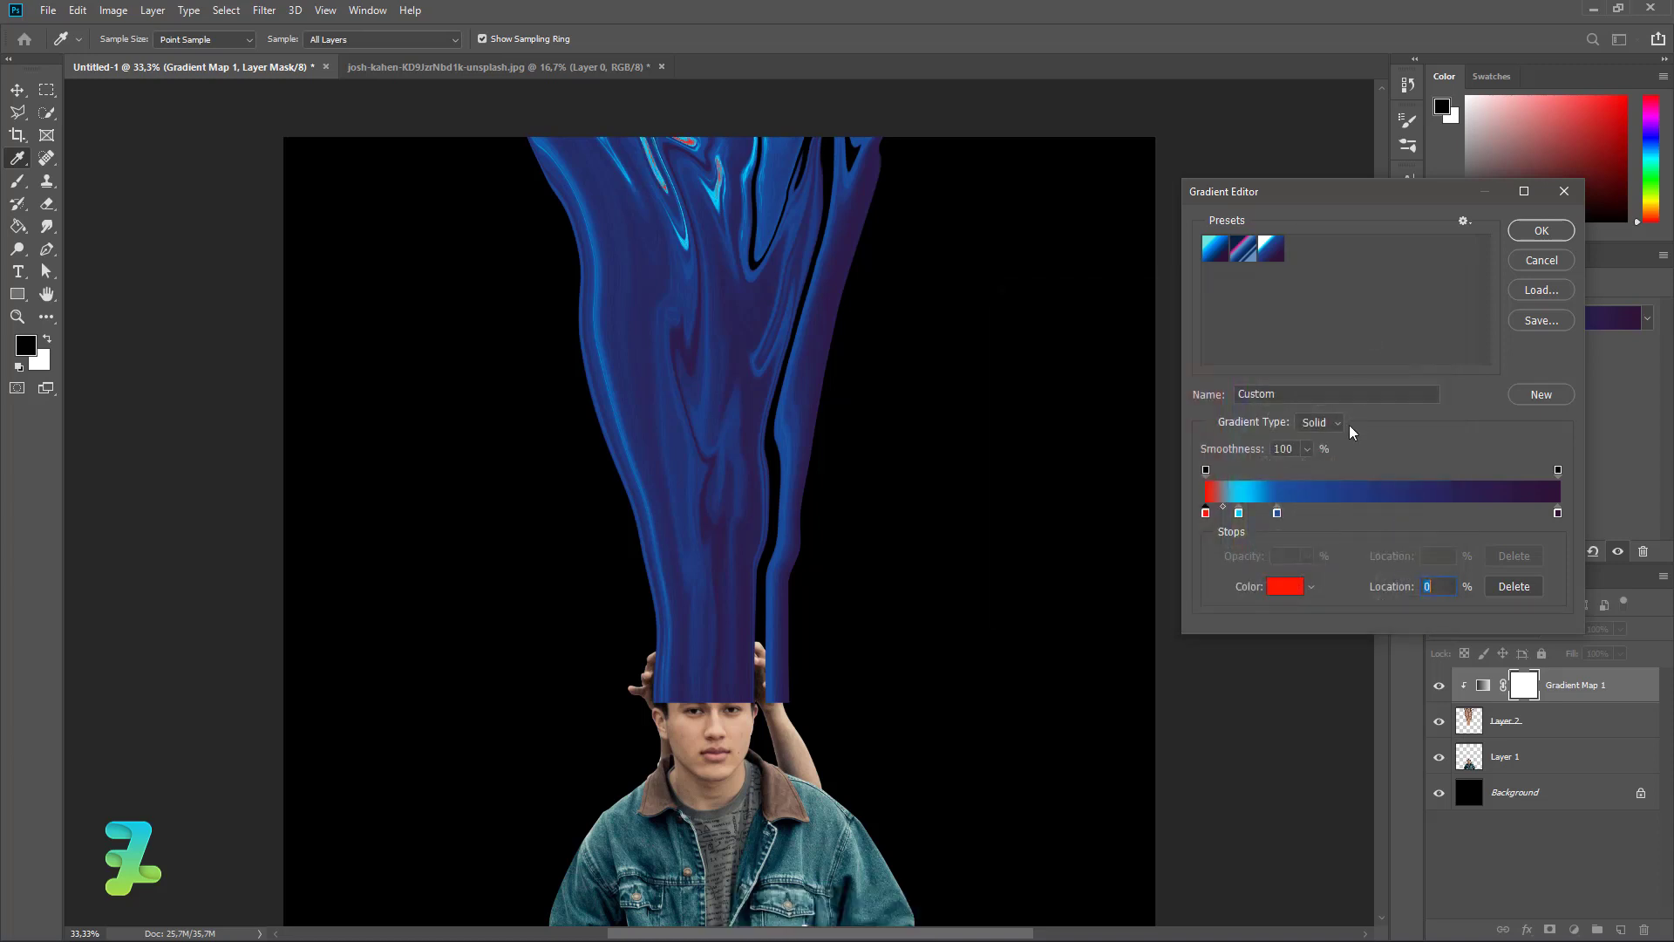
Step: Change the gradient's cyan second color stop to yellow #ffc600
{"action": "double_click", "coordinate": [1239, 514]}
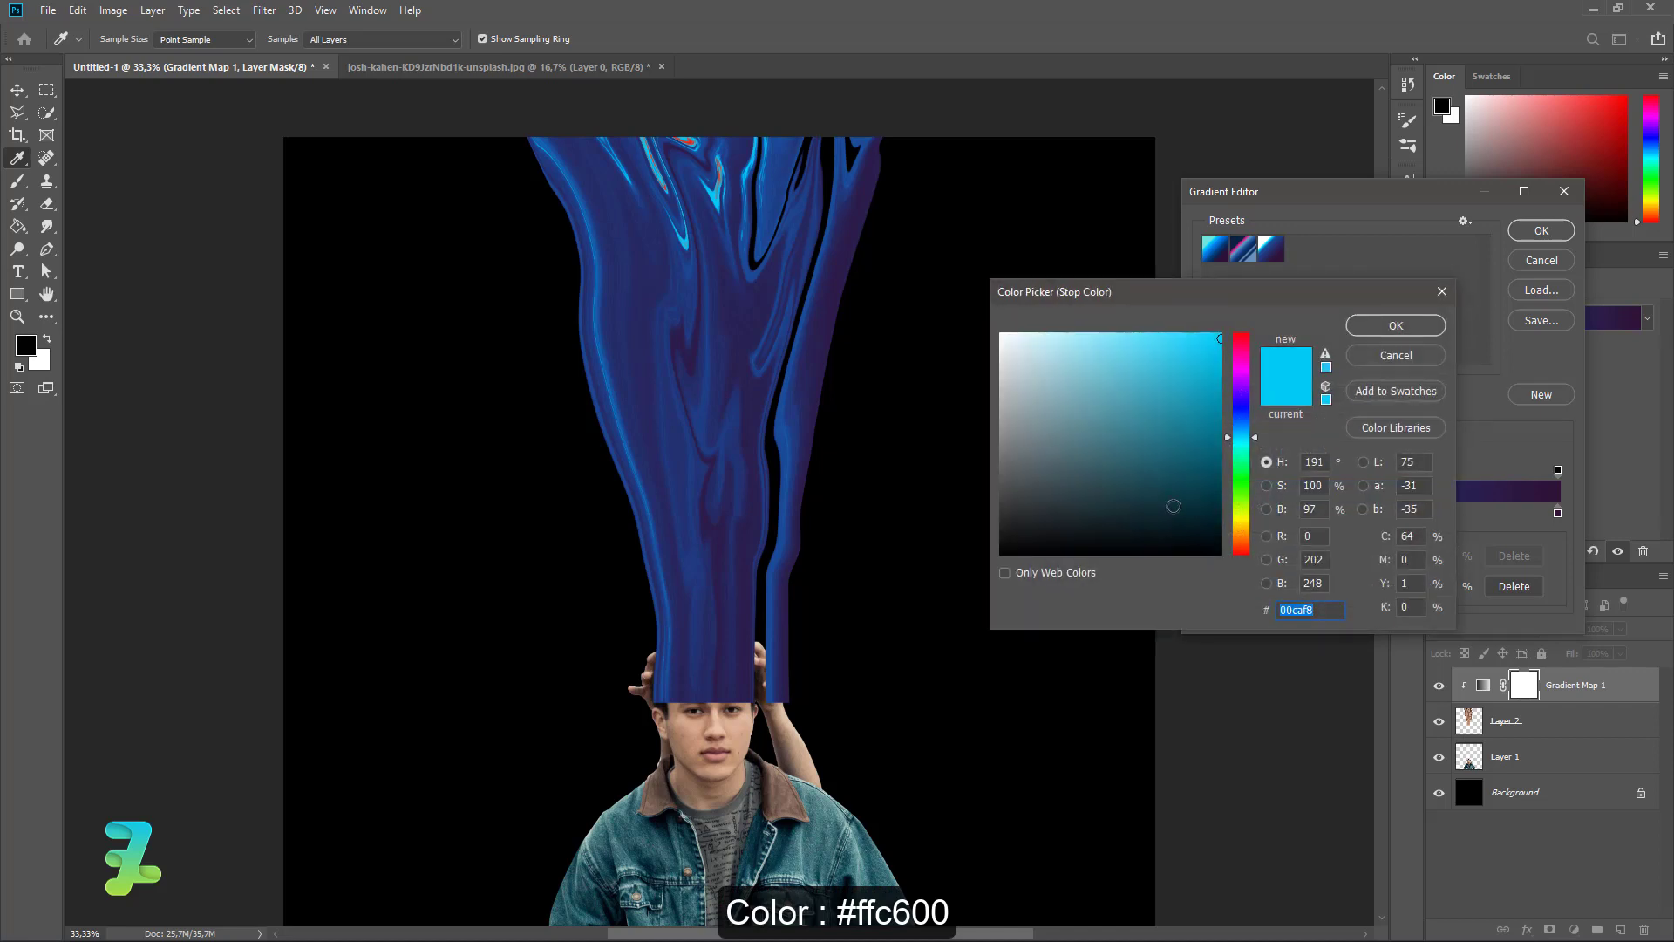
{"action": "left_click_drag", "start_coordinate": [1253, 439], "coordinate": [1258, 526]}
{"action": "left_click_drag", "start_coordinate": [1216, 340], "coordinate": [1224, 331]}
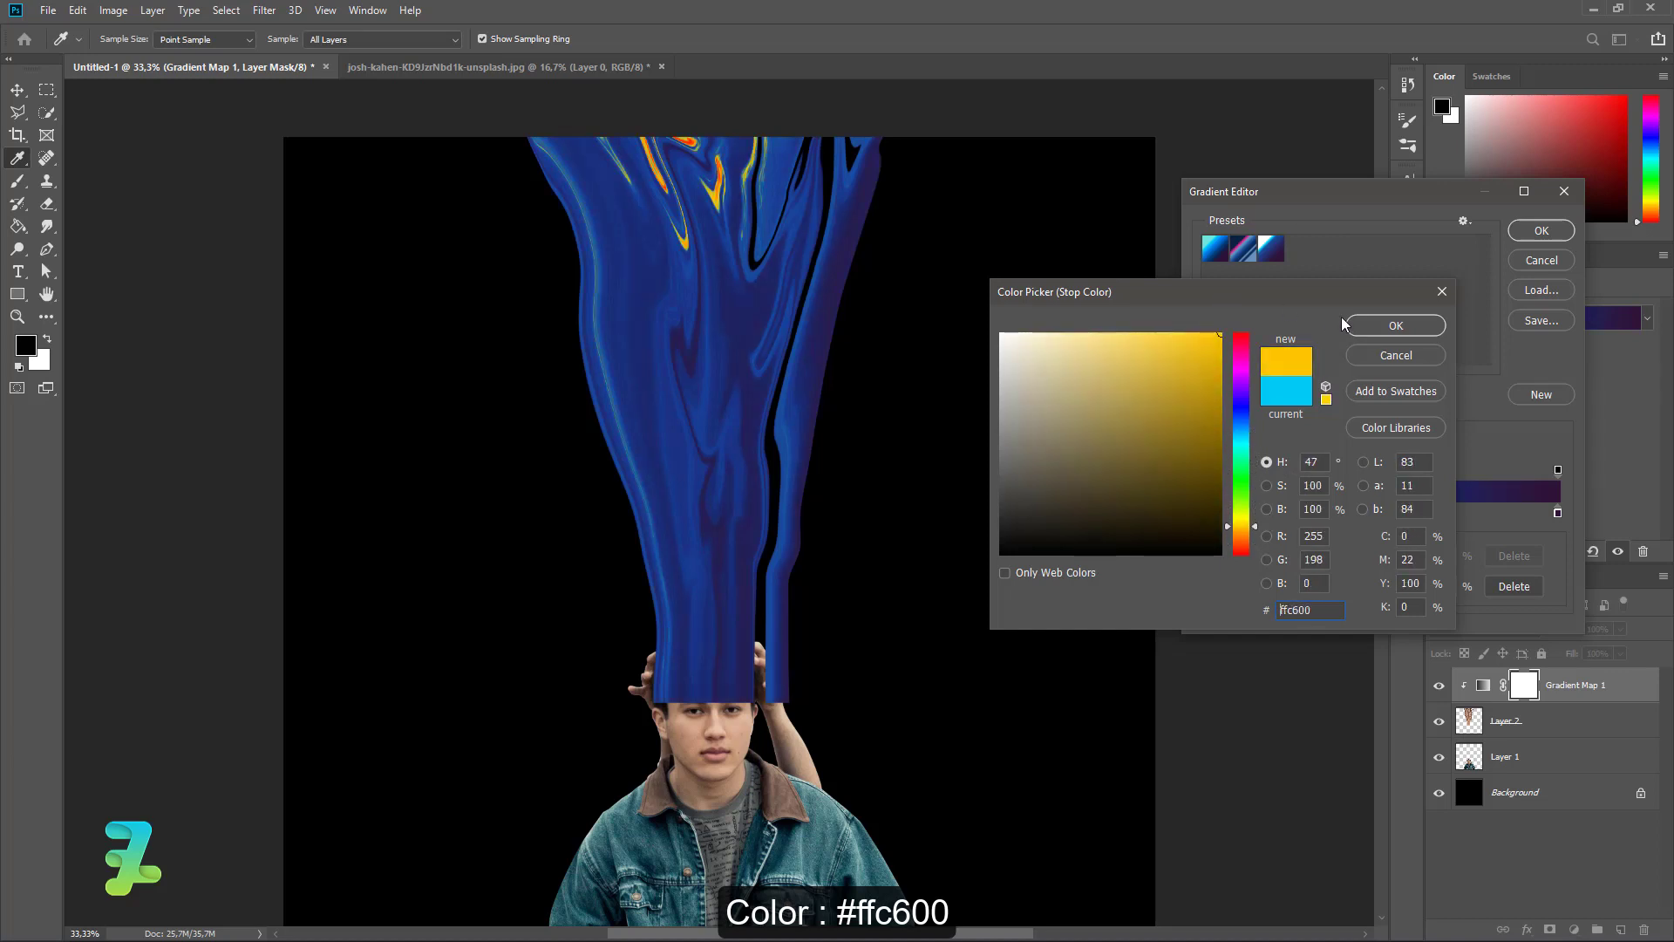
{"action": "left_click", "coordinate": [1380, 329]}
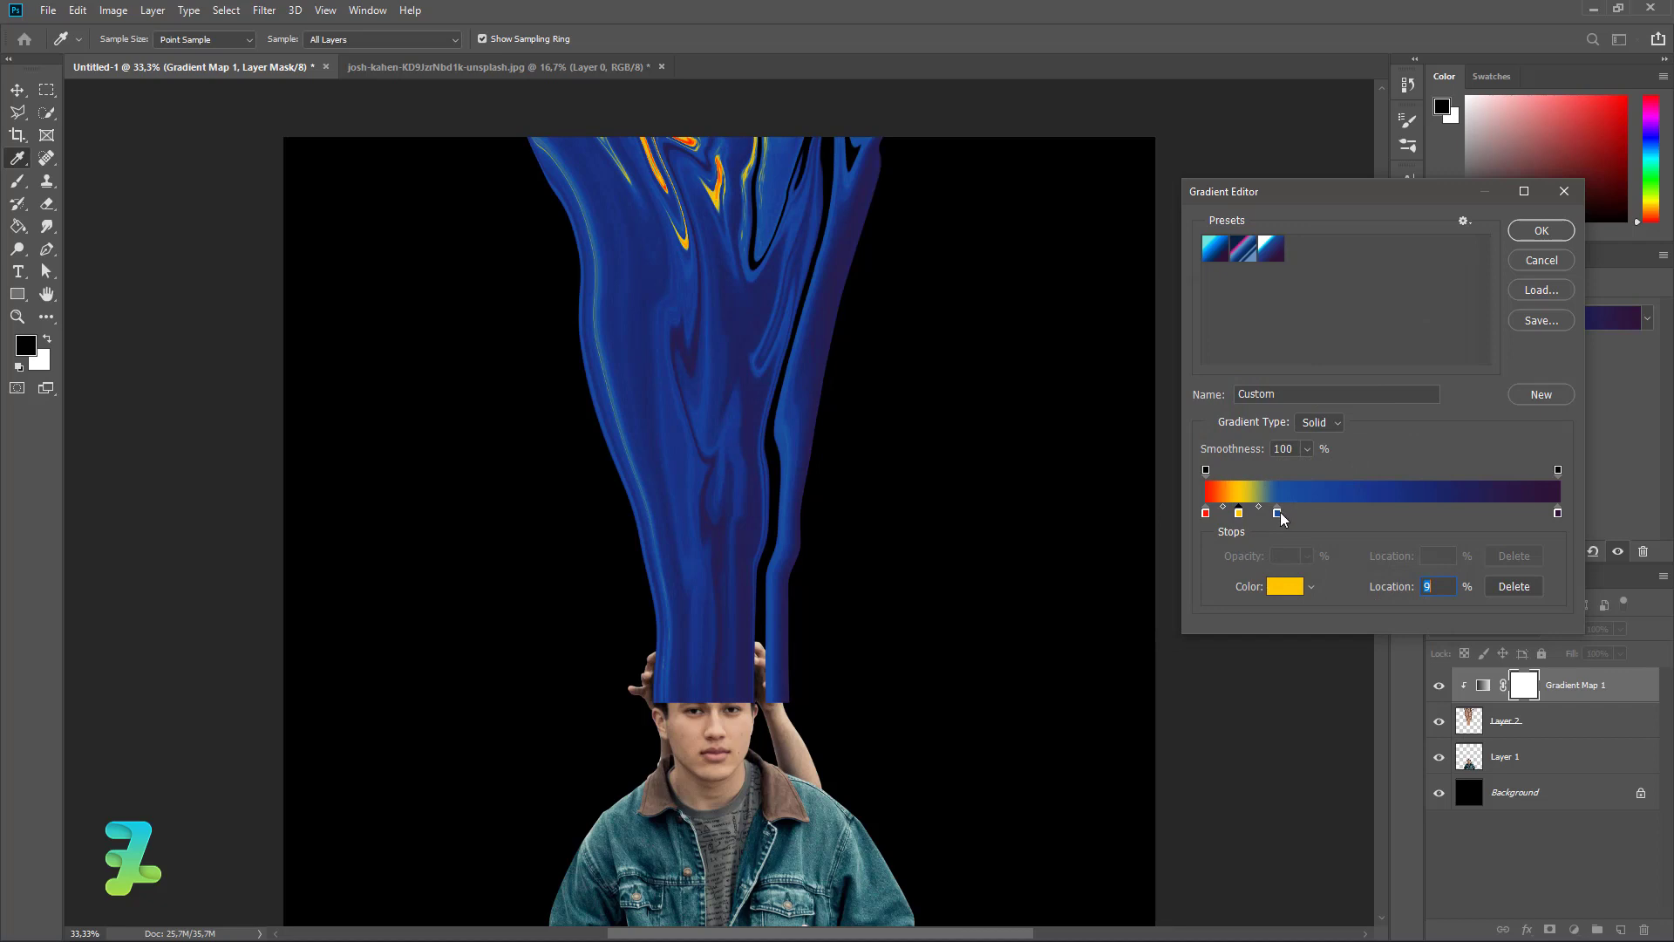
Step: Move the gradient's blue third stop to location 41% and recolor it teal #198f9d
{"action": "left_click_drag", "start_coordinate": [1280, 512], "coordinate": [1350, 508]}
{"action": "double_click", "coordinate": [1350, 508]}
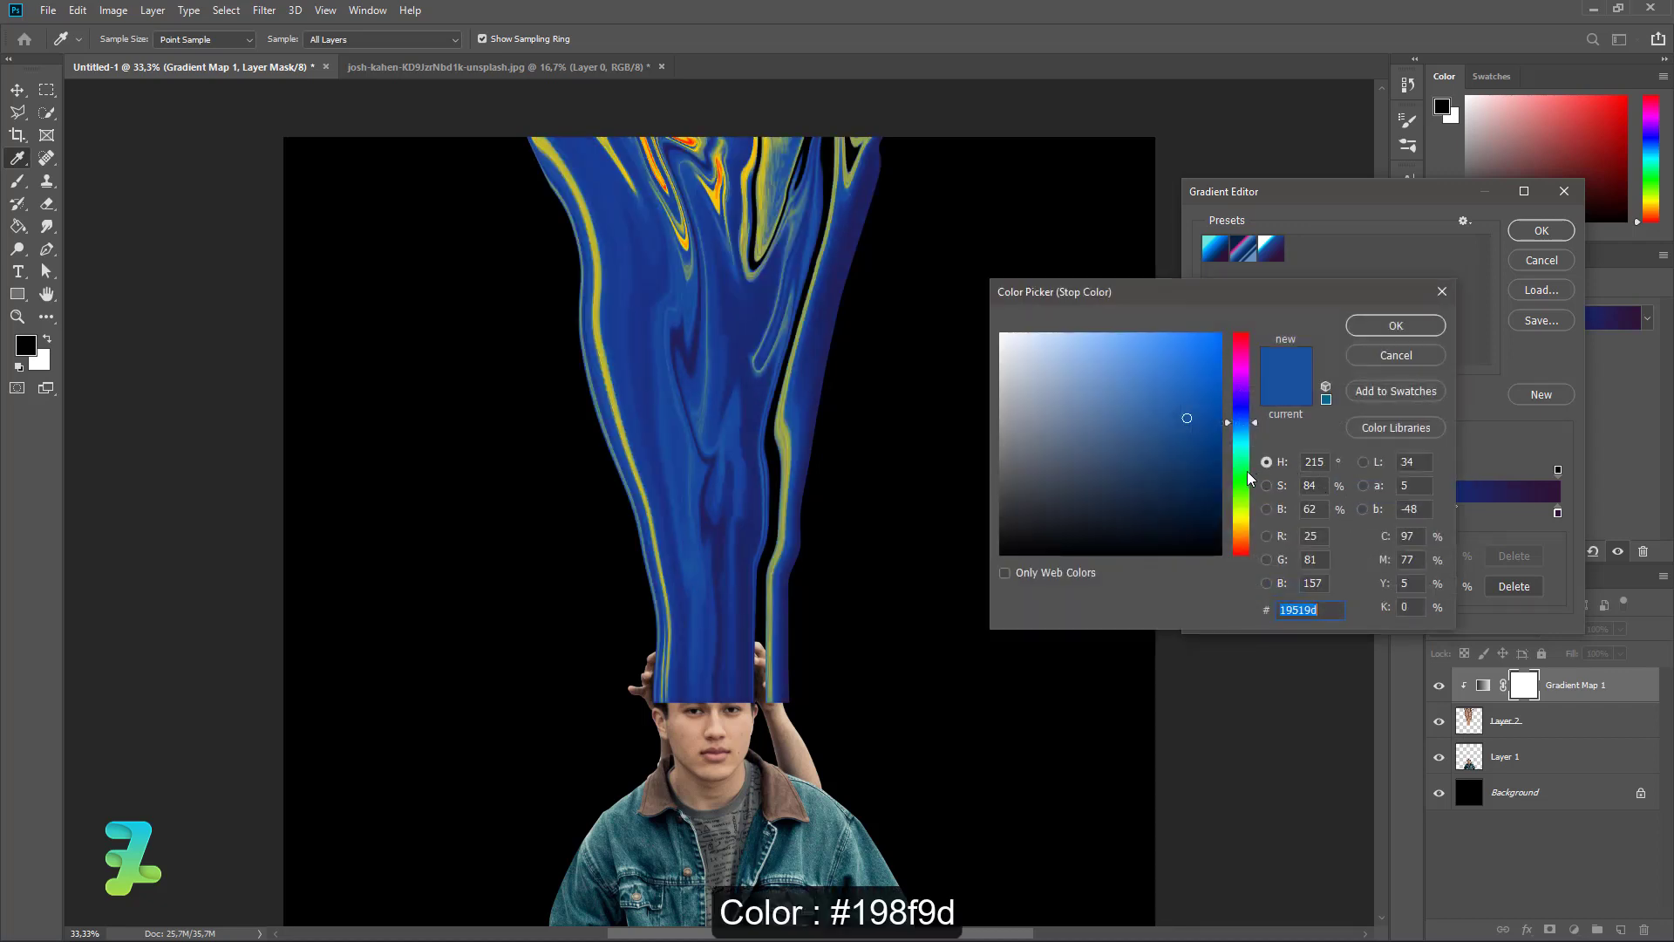
{"action": "left_click_drag", "start_coordinate": [1248, 477], "coordinate": [1248, 446]}
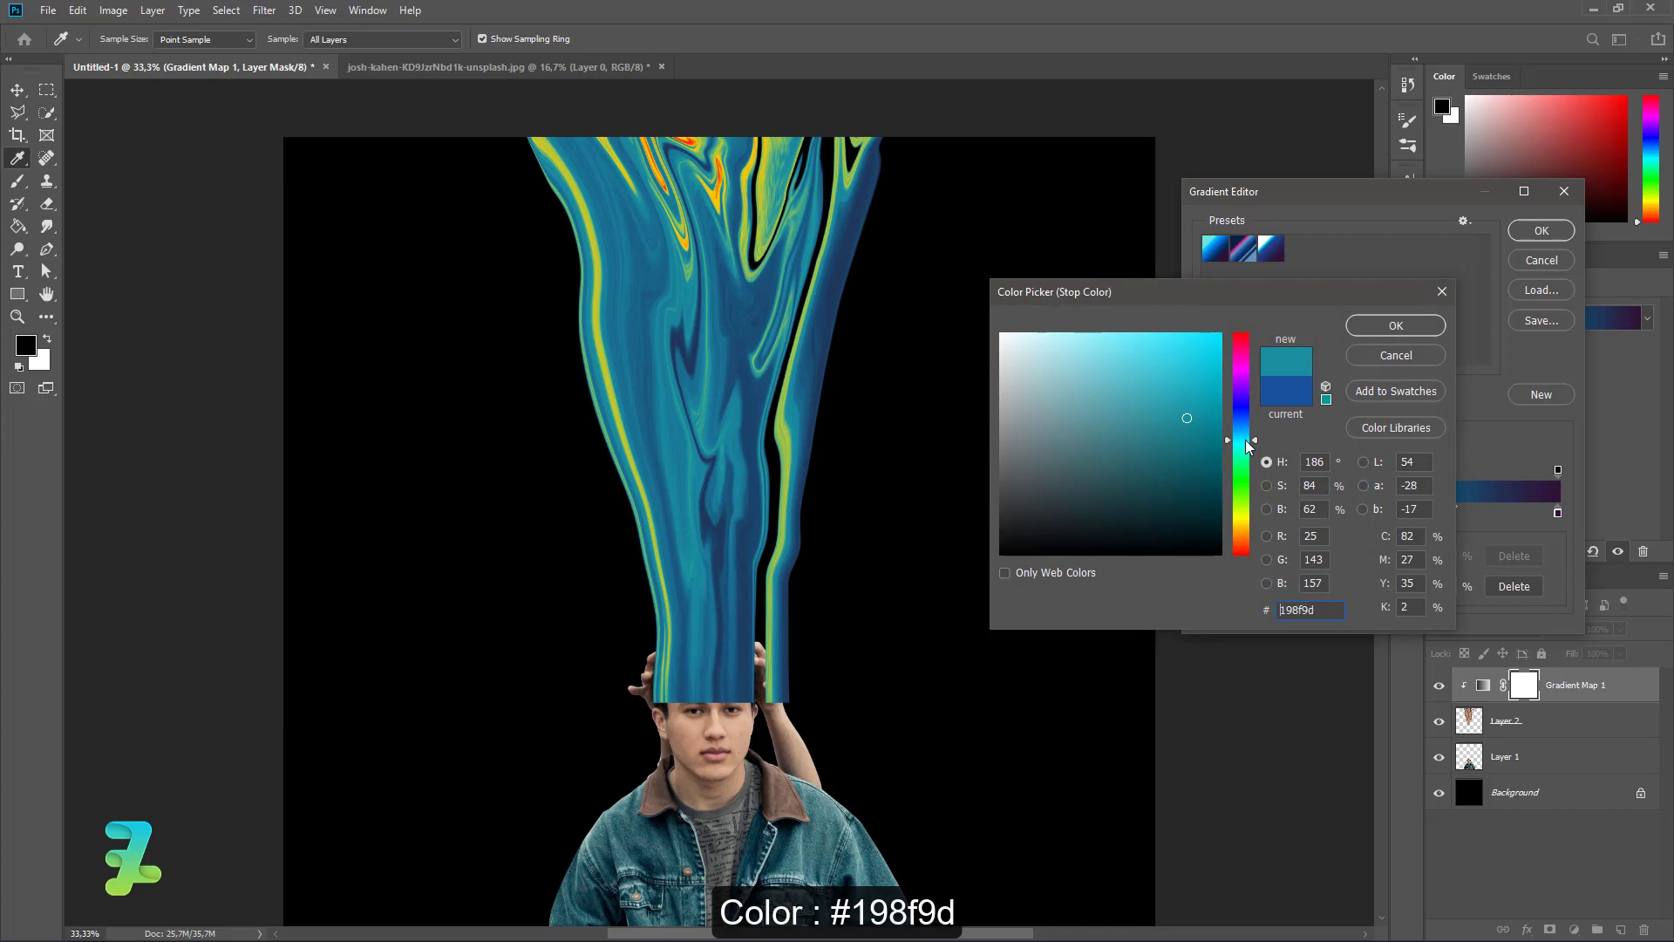
{"action": "left_click", "coordinate": [1387, 332]}
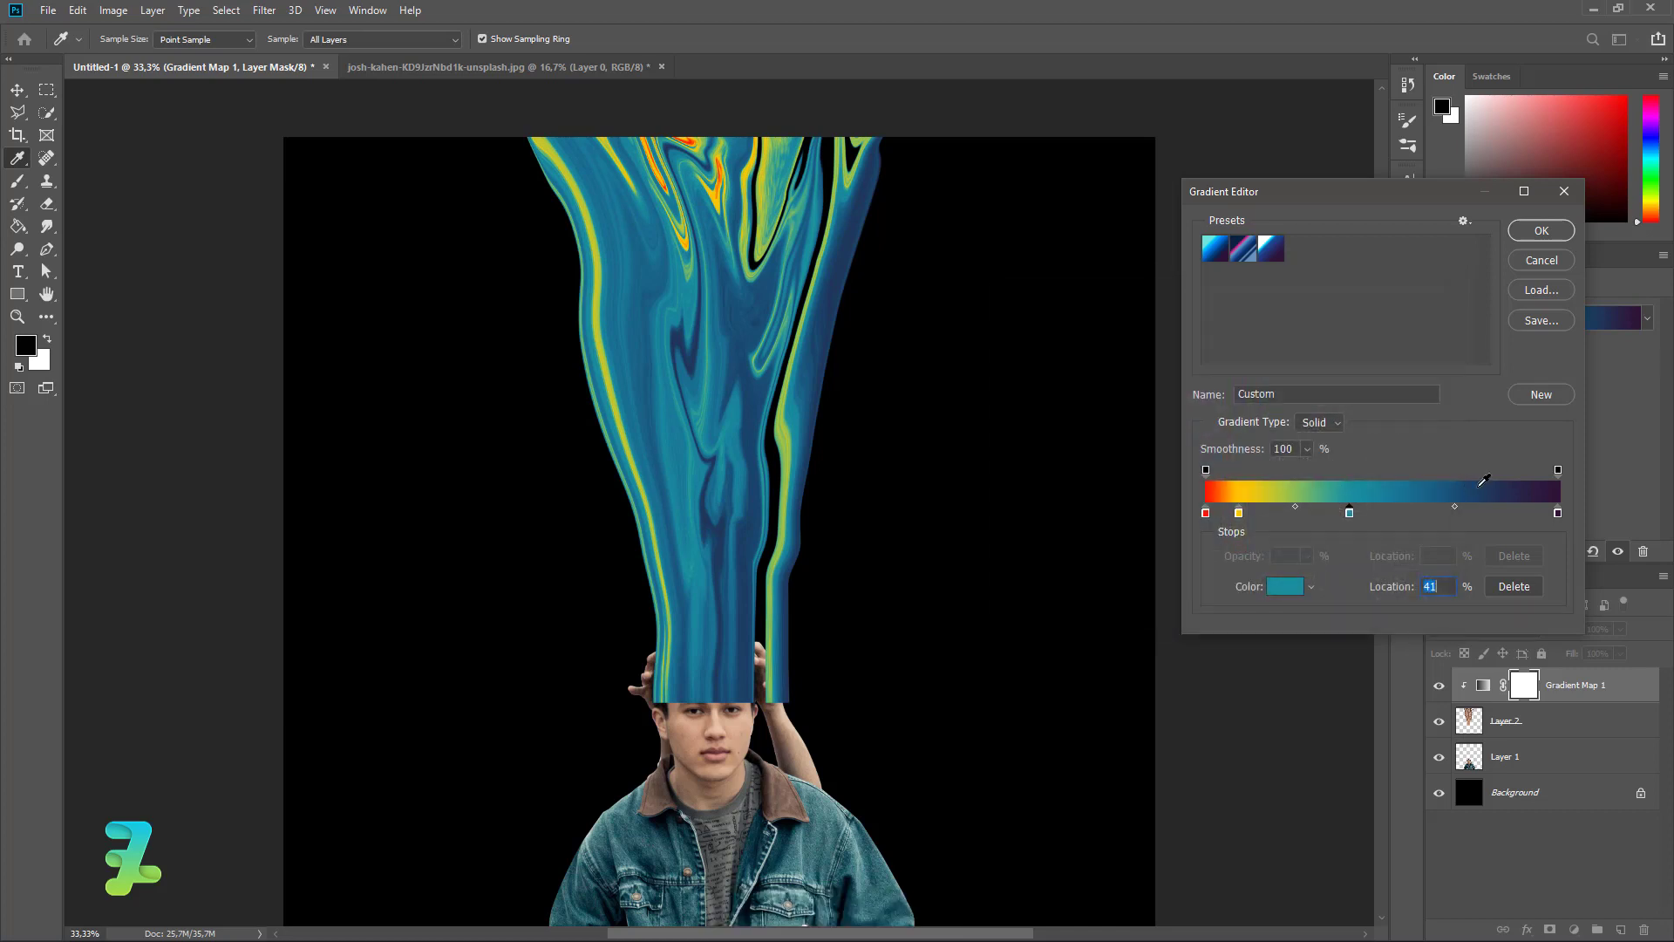
Step: Change the gradient's dark purple end stop to orange-red #ff3000
{"action": "double_click", "coordinate": [1558, 514]}
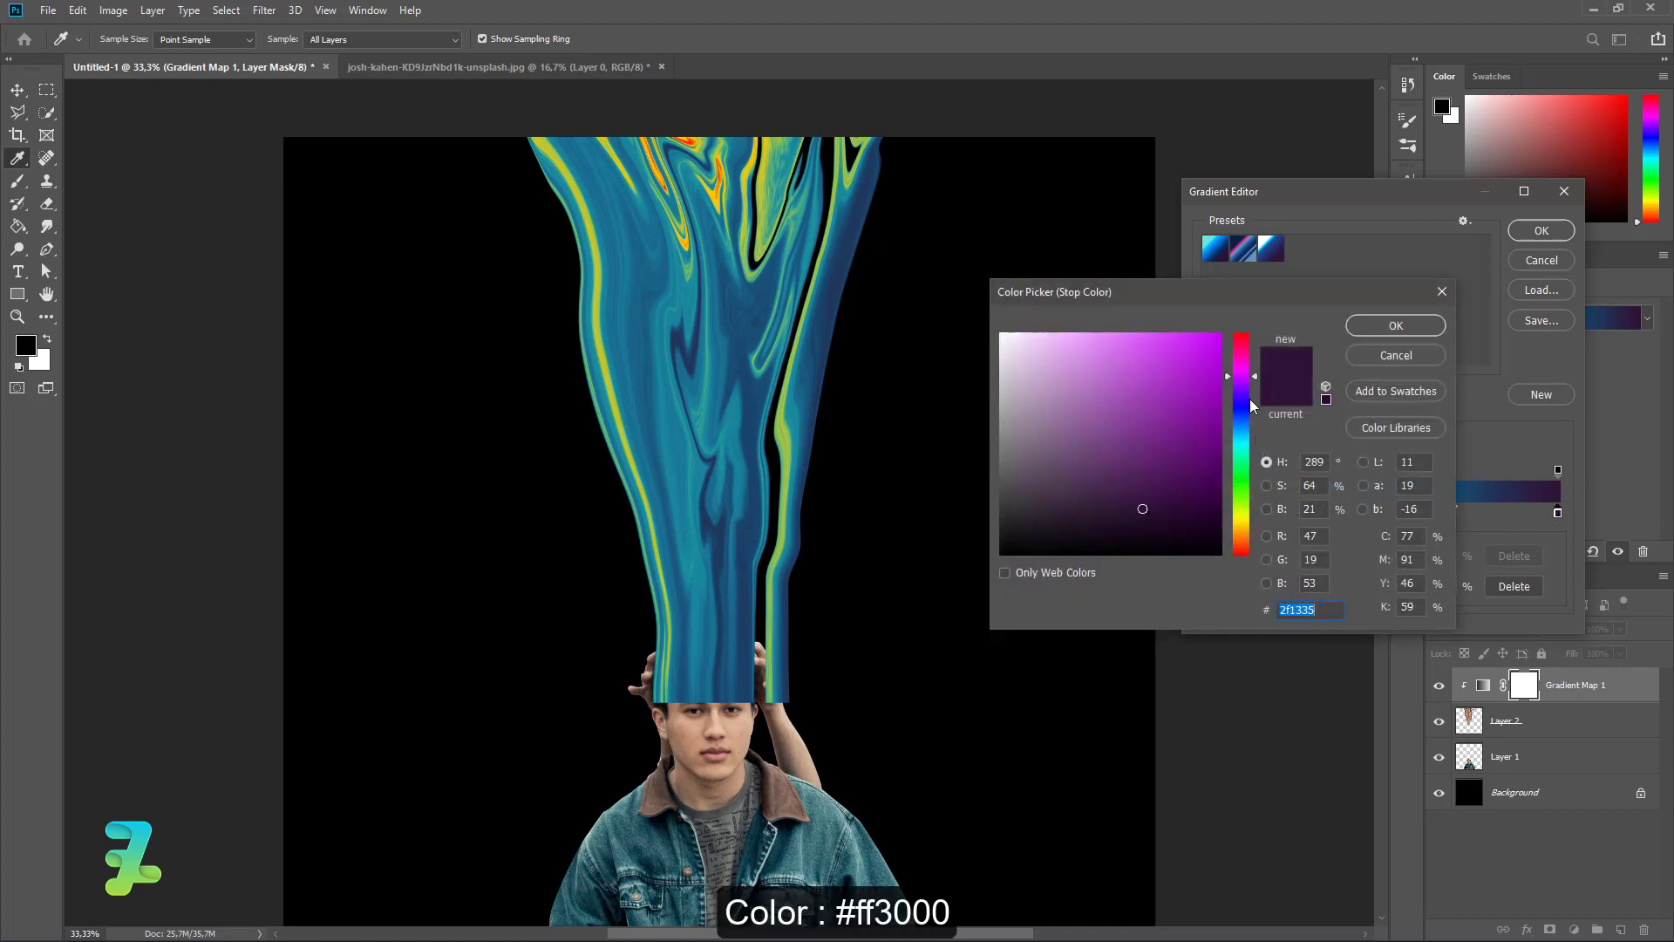
{"action": "left_click_drag", "start_coordinate": [1230, 547], "coordinate": [1231, 558]}
{"action": "left_click_drag", "start_coordinate": [1193, 461], "coordinate": [1220, 333]}
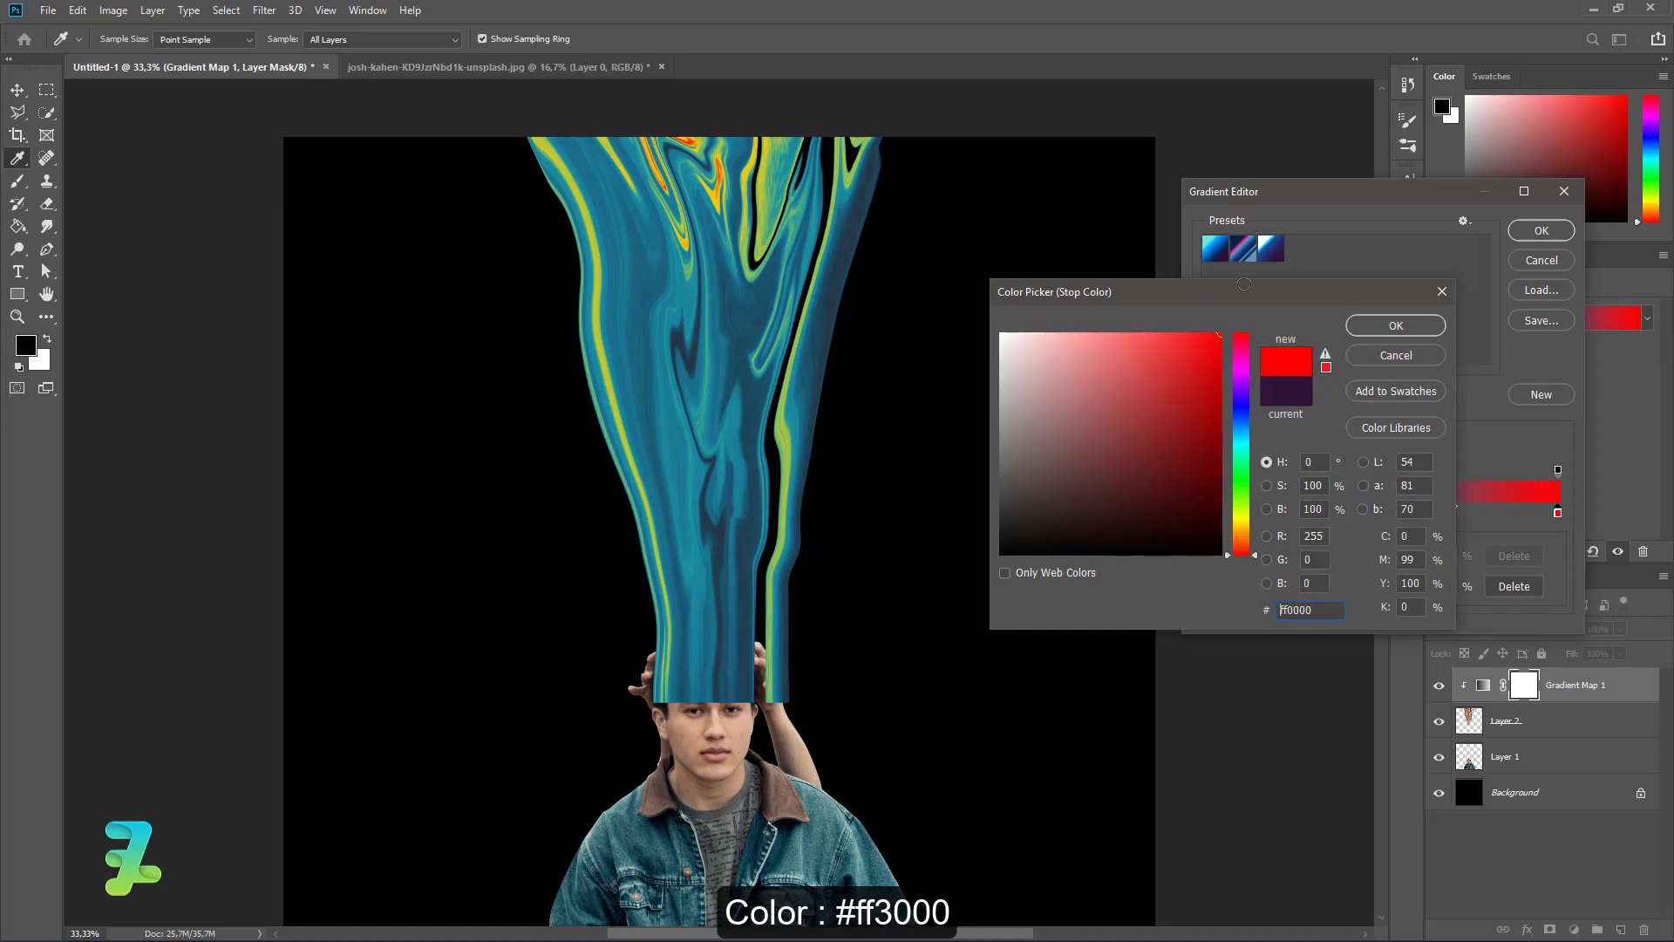
{"action": "left_click_drag", "start_coordinate": [1243, 532], "coordinate": [1245, 548]}
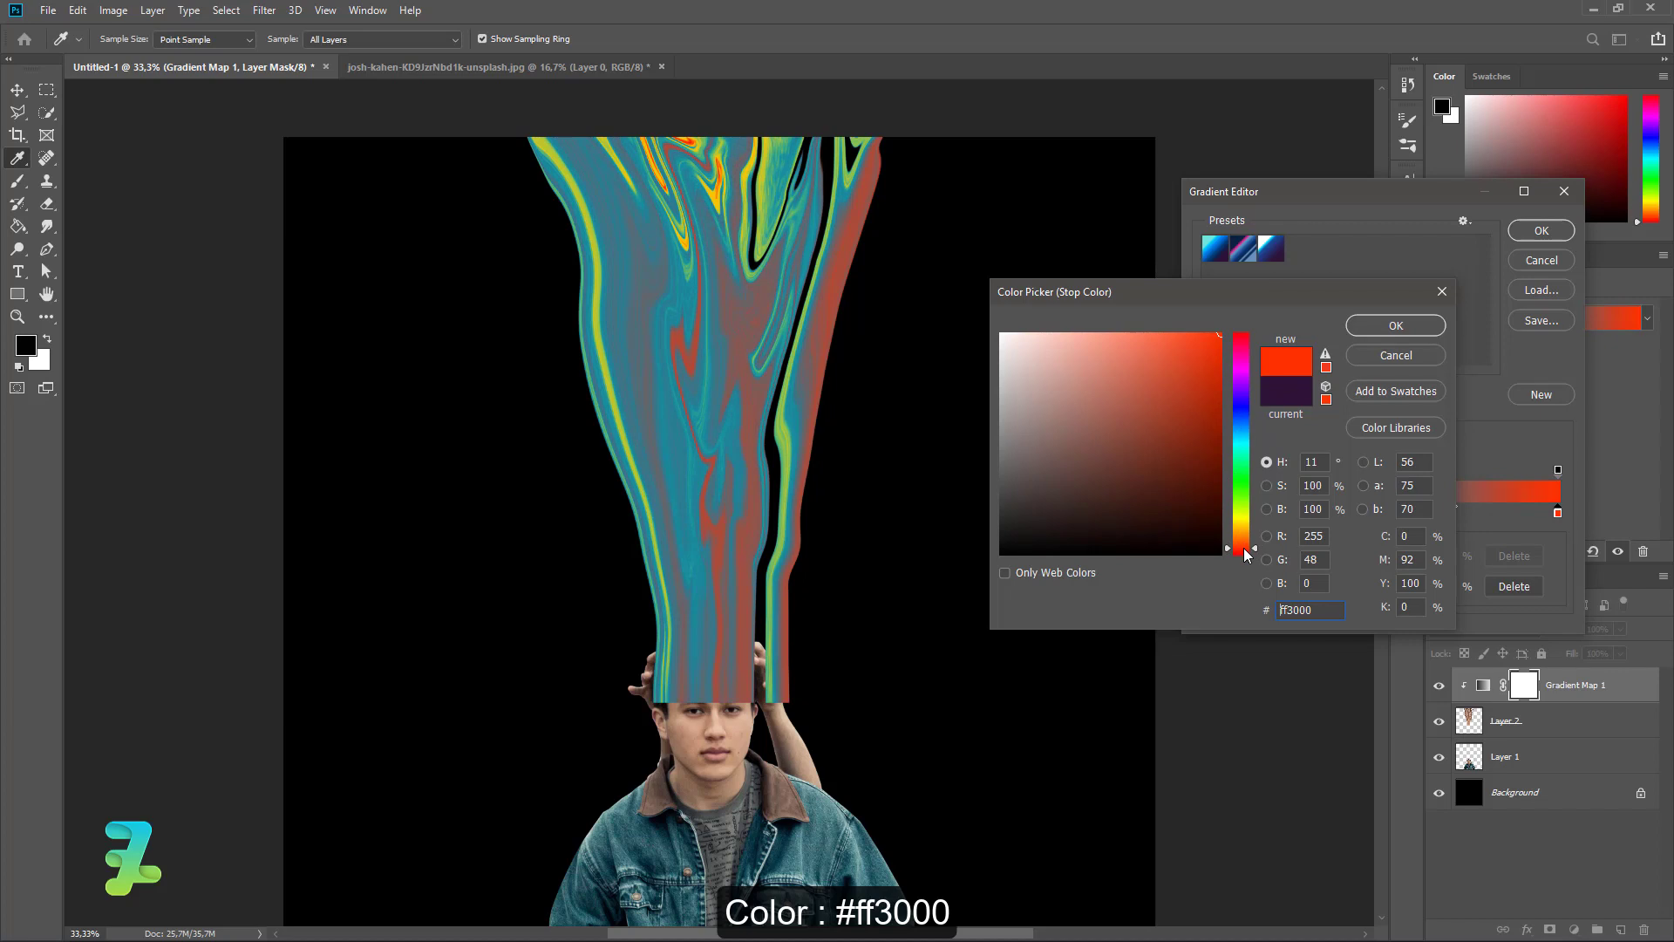
{"action": "left_click", "coordinate": [1402, 325]}
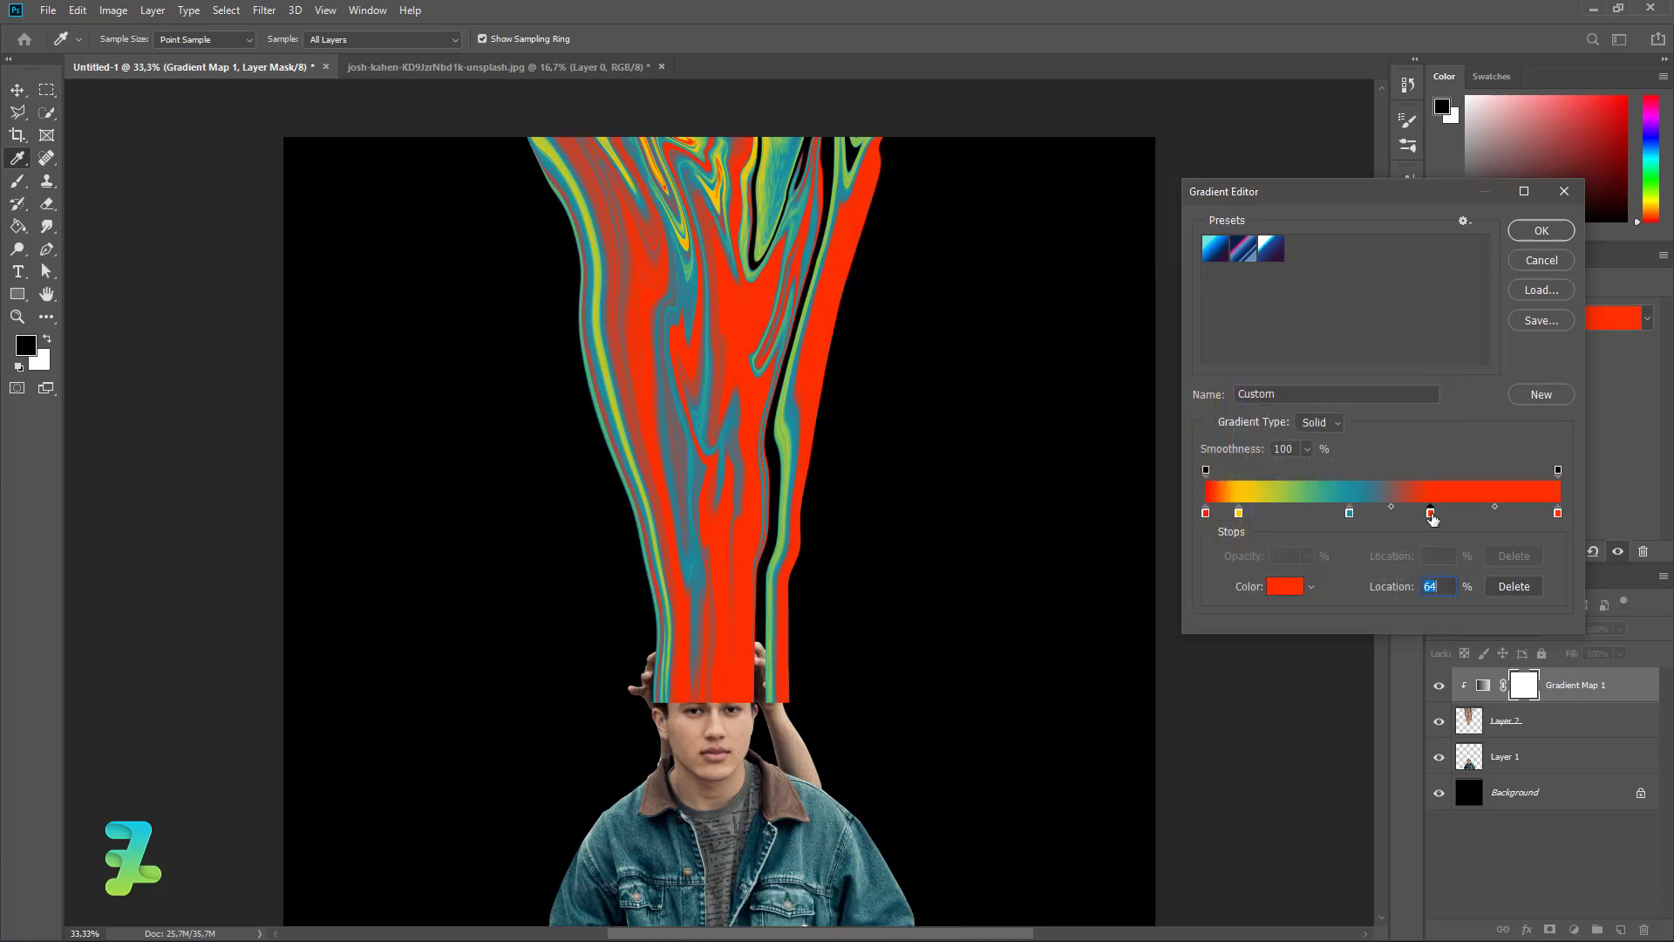
Step: Place a bright green #00ff5a color stop between the teal and orange-red stops
{"action": "double_click", "coordinate": [1431, 514]}
{"action": "left_click", "coordinate": [1244, 469]}
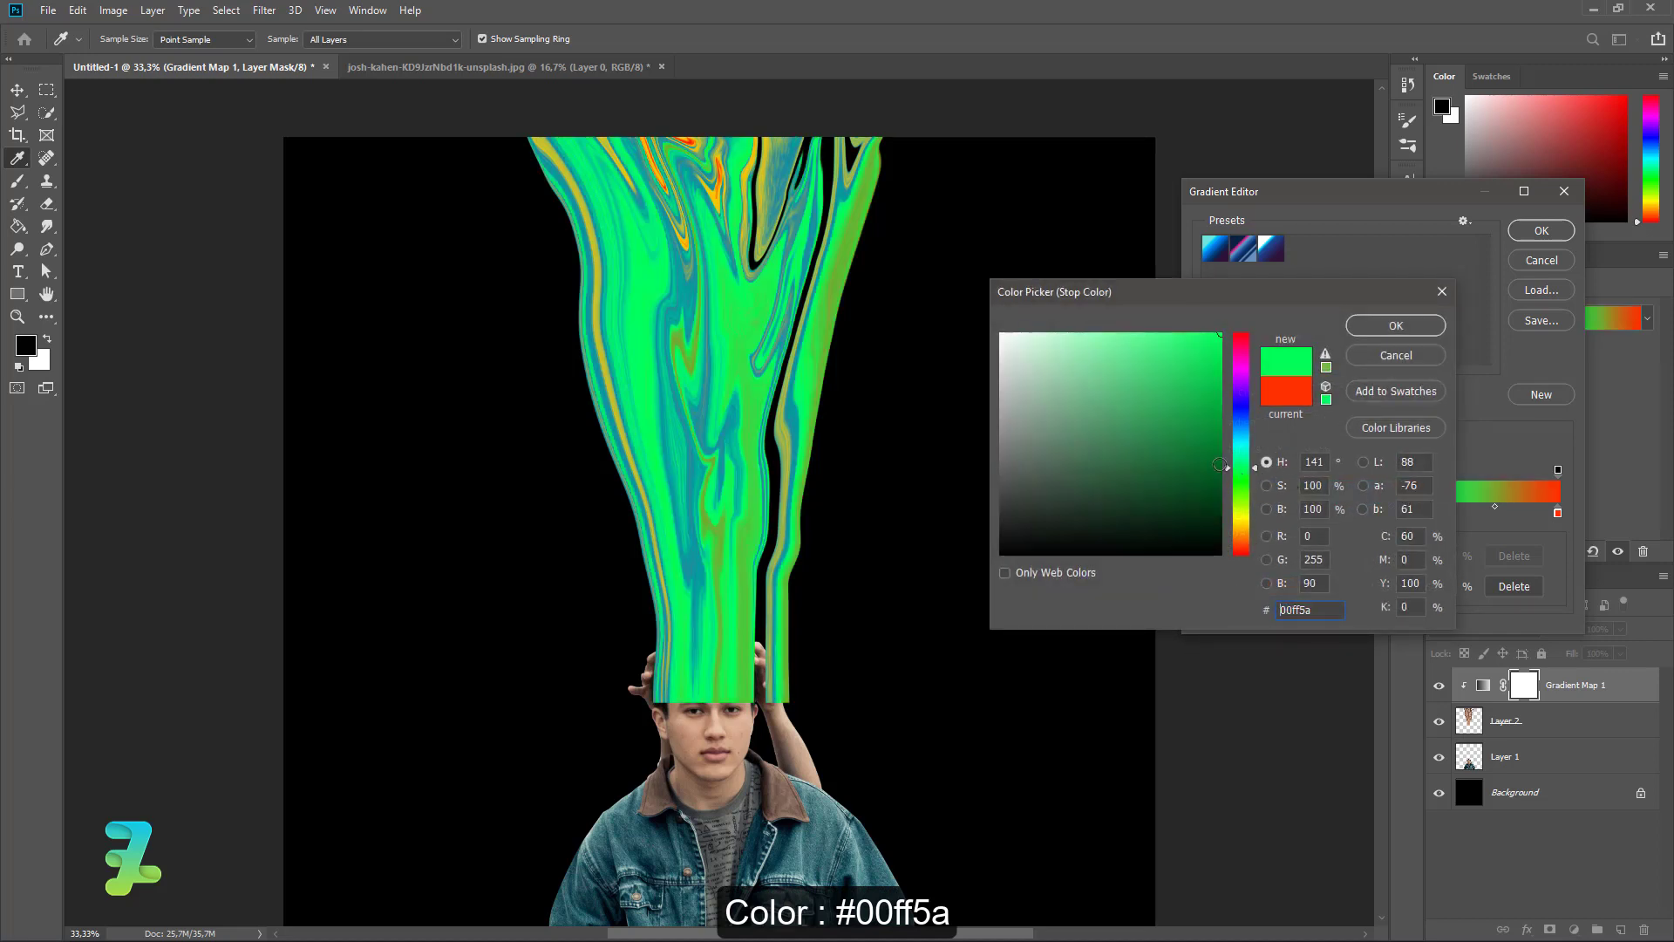
{"action": "left_click", "coordinate": [1375, 329]}
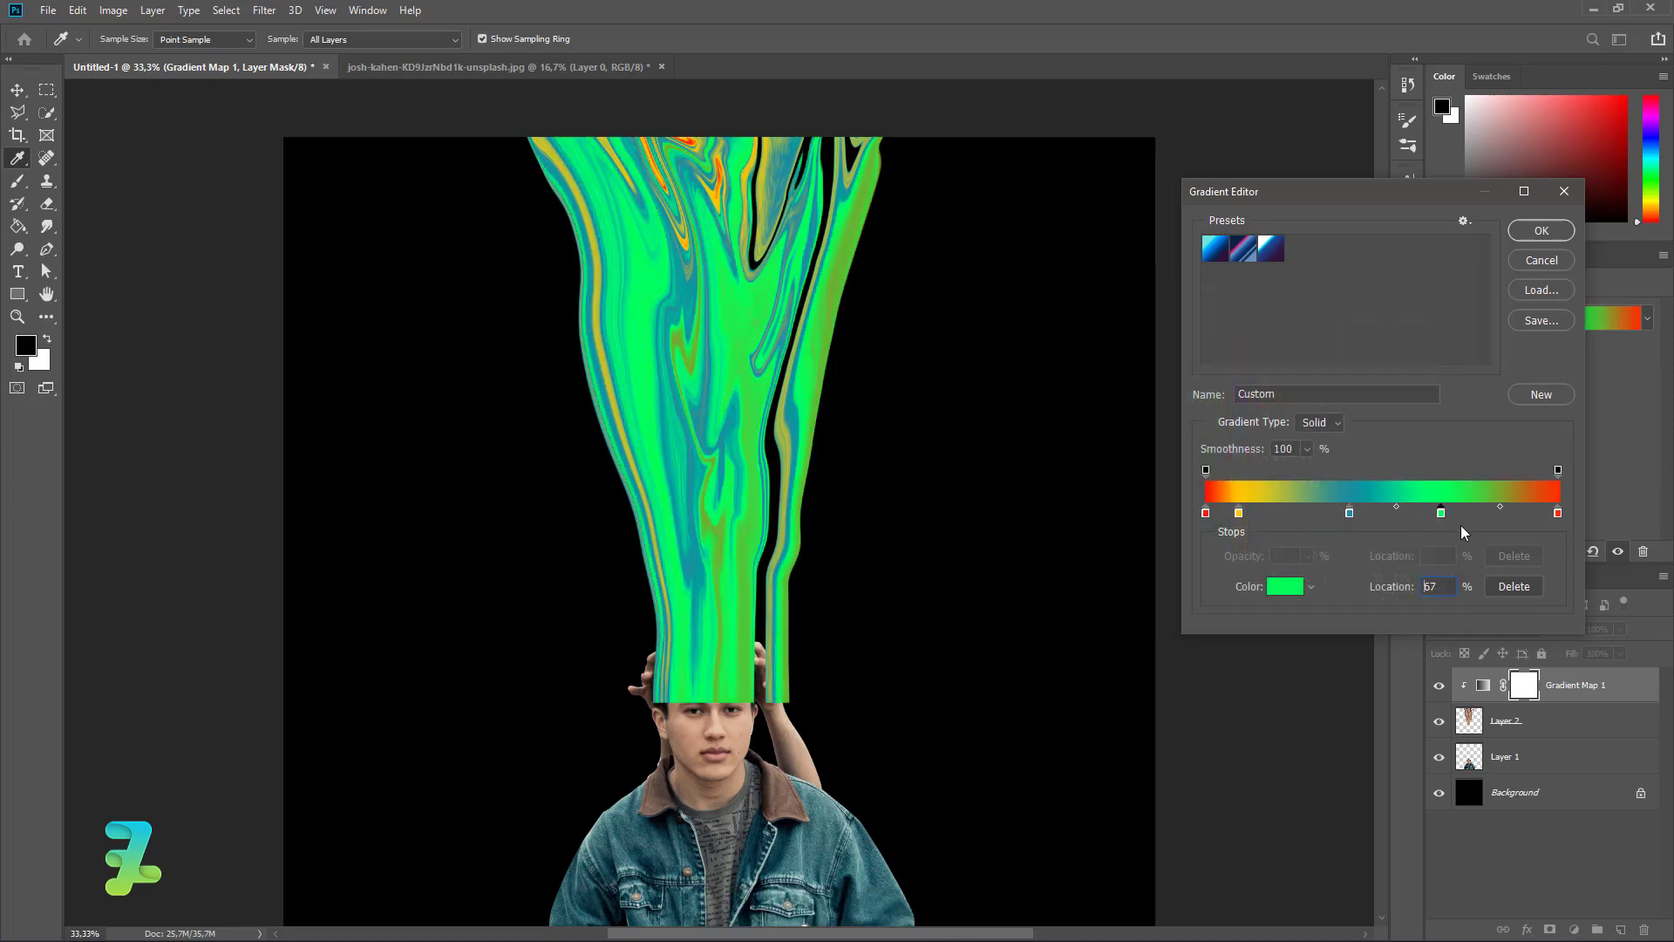
Step: Shift the green stop closer to teal and reposition orange-red to 81%, yellow to 22% and the first red stop to 4%
{"action": "mouse_move", "coordinate": [1441, 512]}
{"action": "left_mouse_down"}
{"action": "mouse_move", "coordinate": [1469, 532]}
{"action": "mouse_move", "coordinate": [1480, 515]}
{"action": "mouse_move", "coordinate": [1420, 518]}
{"action": "left_mouse_up"}
{"action": "left_click_drag", "start_coordinate": [1556, 514], "coordinate": [1491, 516]}
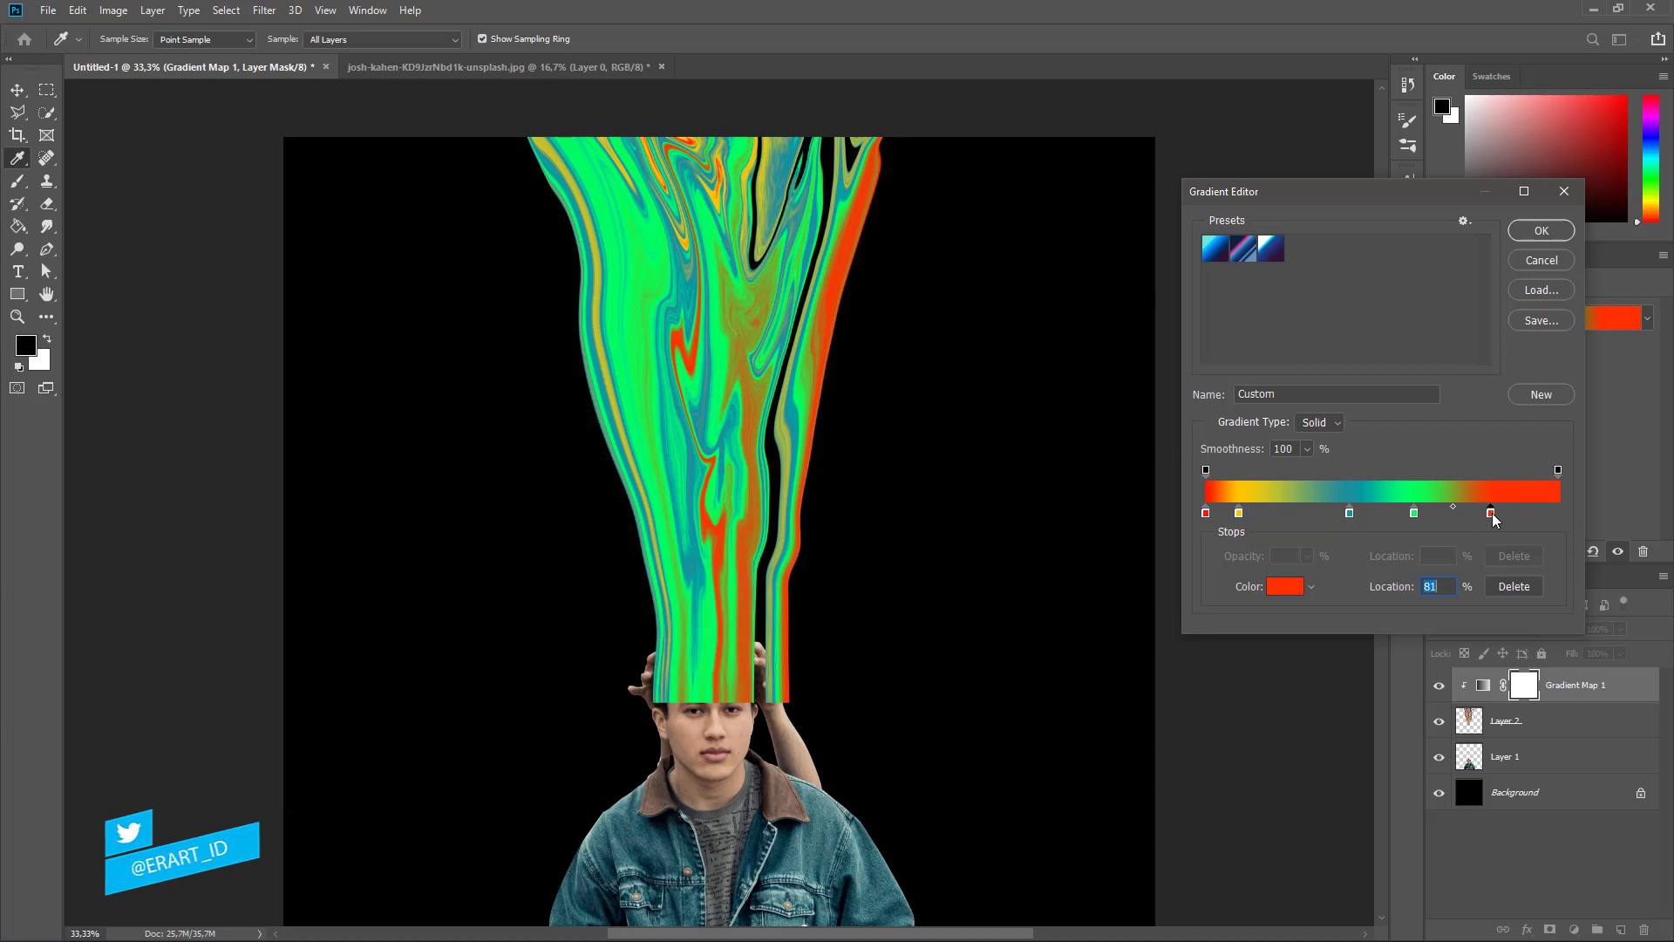
{"action": "left_click_drag", "start_coordinate": [1239, 513], "coordinate": [1283, 513]}
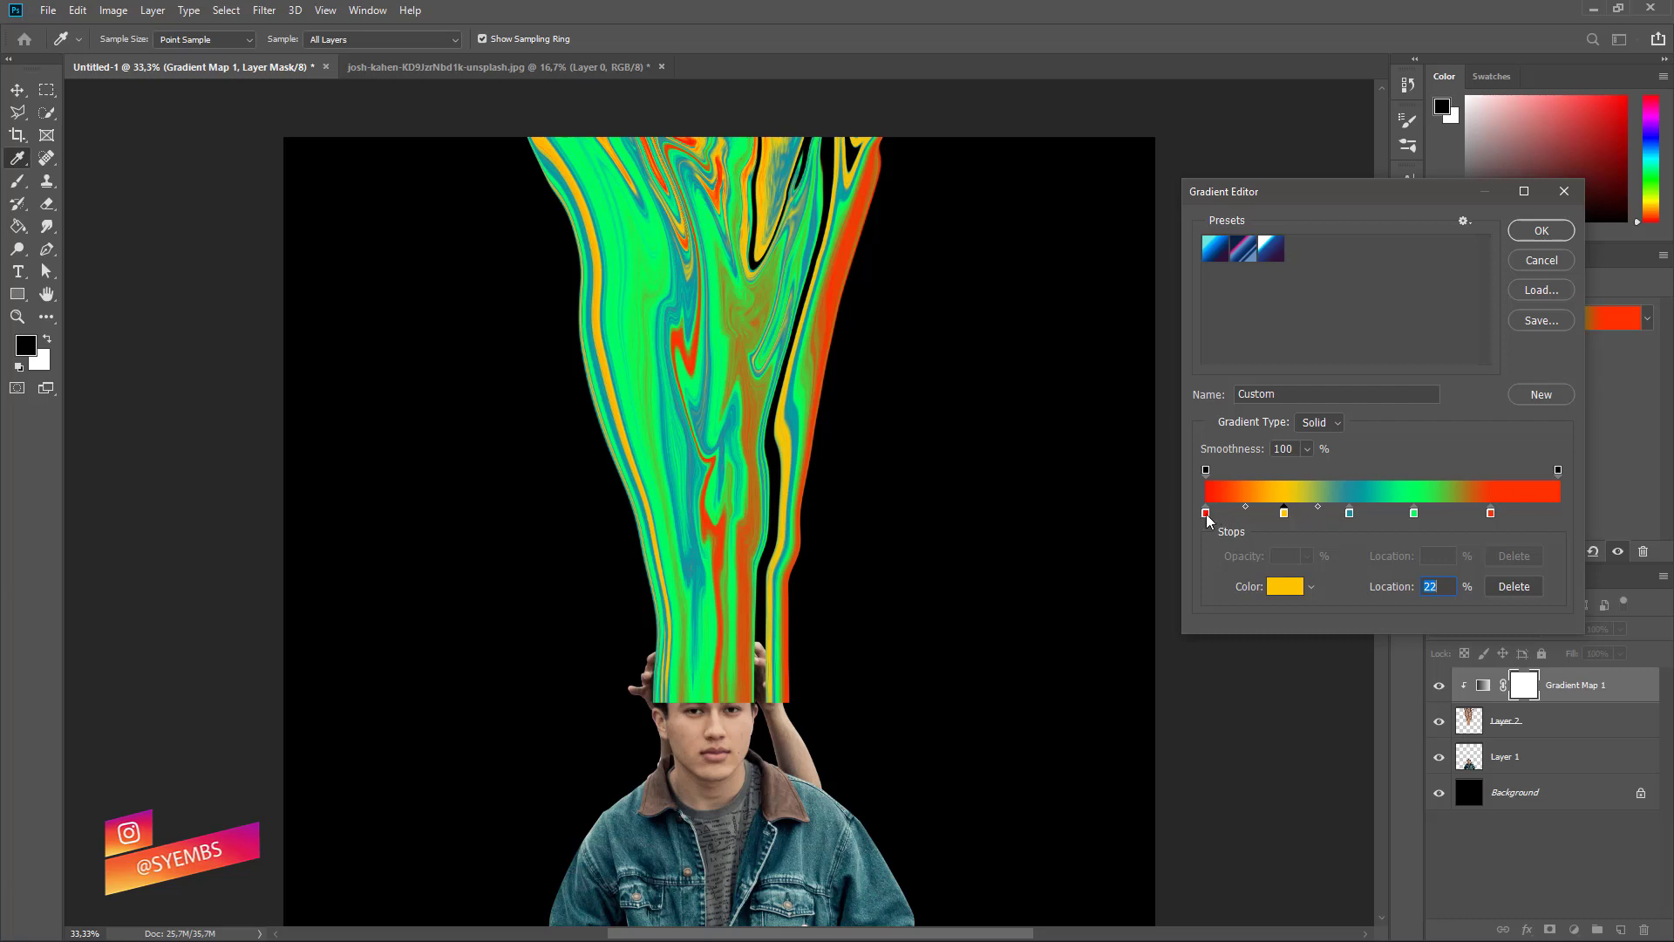
{"action": "left_click_drag", "start_coordinate": [1206, 514], "coordinate": [1227, 516]}
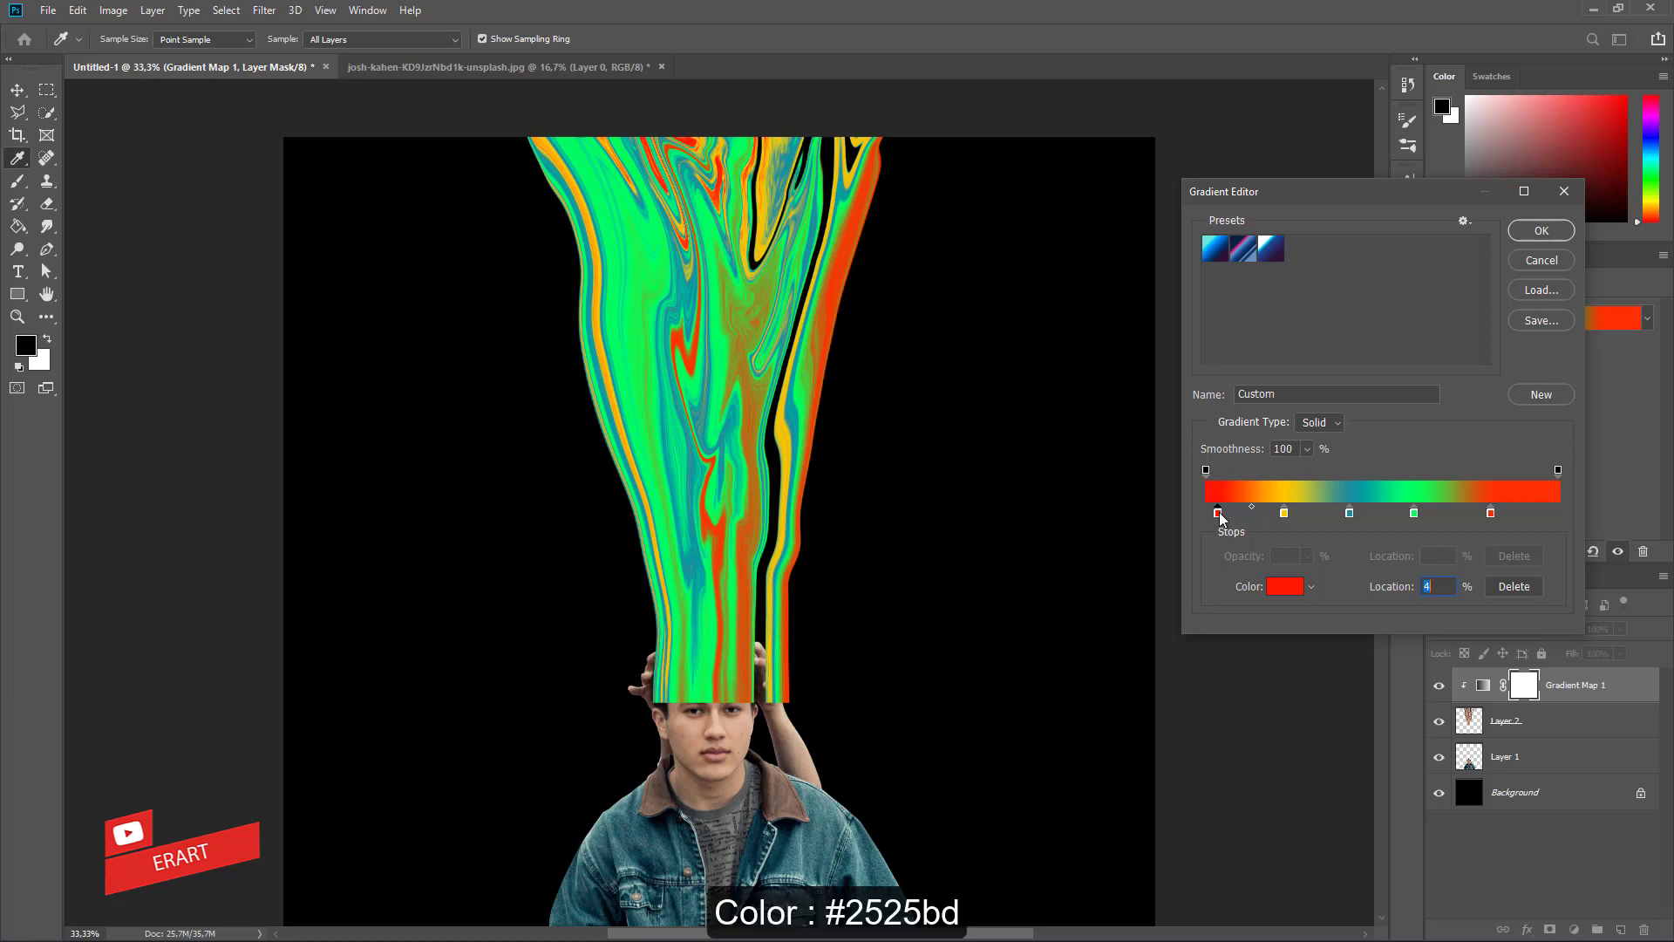
Step: Change the gradient's first color stop from red to blue #2525bd
{"action": "double_click", "coordinate": [1218, 513]}
{"action": "mouse_move", "coordinate": [1244, 427]}
{"action": "left_mouse_down"}
{"action": "mouse_move", "coordinate": [1236, 490]}
{"action": "mouse_move", "coordinate": [1197, 463]}
{"action": "mouse_move", "coordinate": [1198, 477]}
{"action": "mouse_move", "coordinate": [1179, 390]}
{"action": "left_mouse_up"}
{"action": "left_click", "coordinate": [1239, 407]}
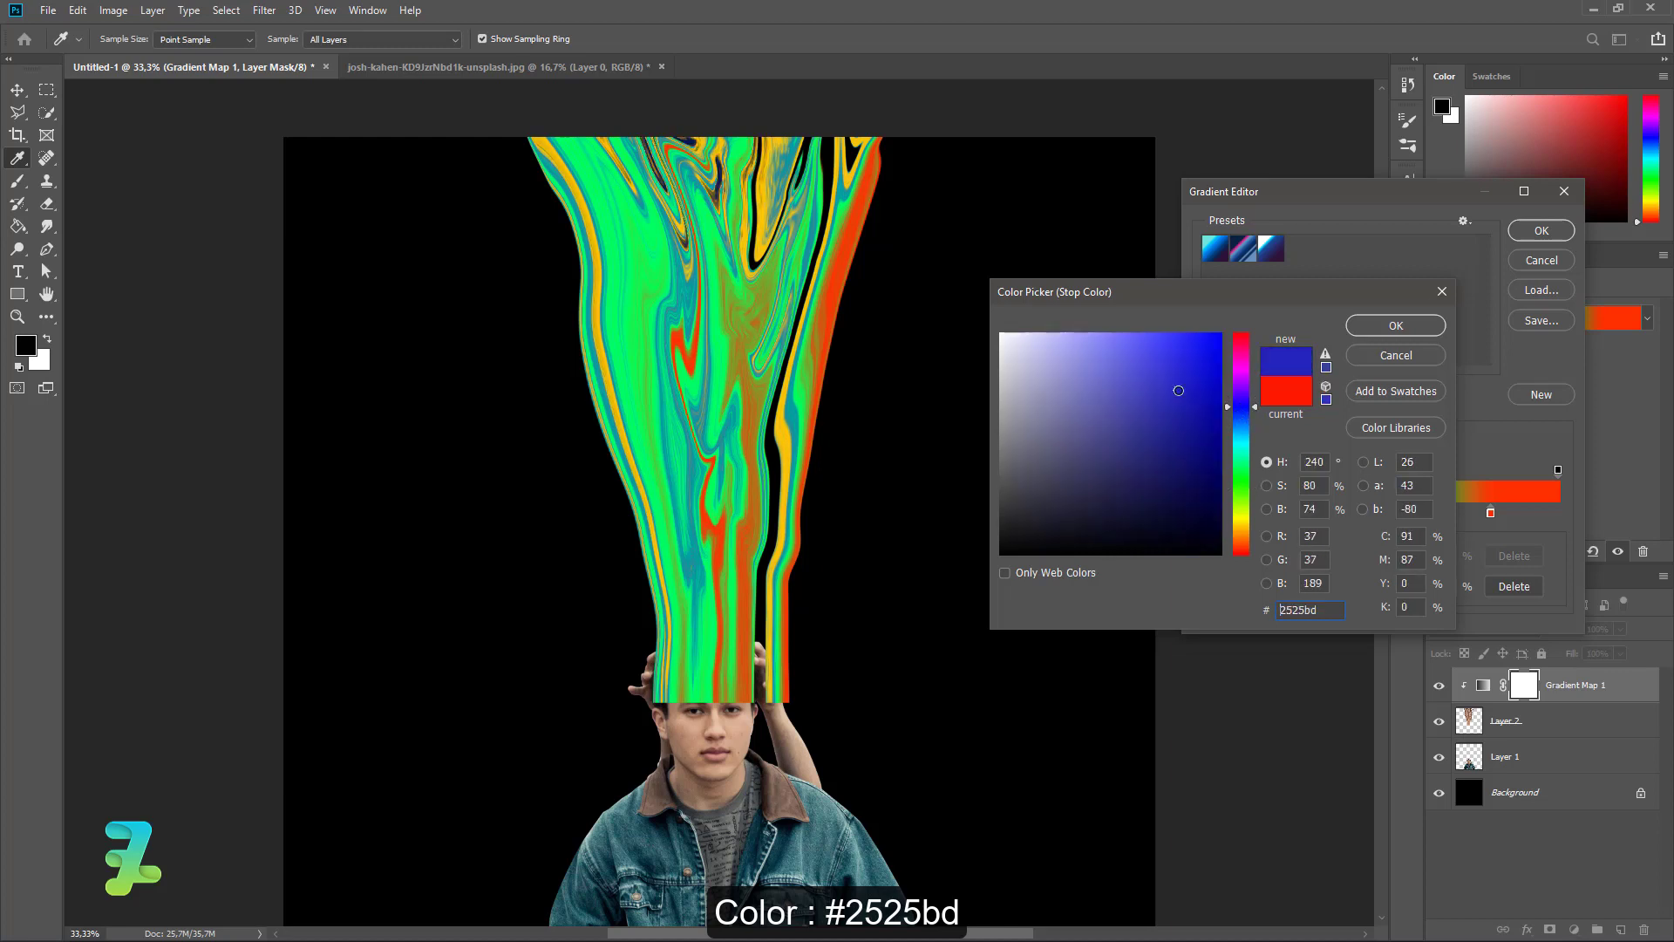
{"action": "left_click", "coordinate": [1396, 326]}
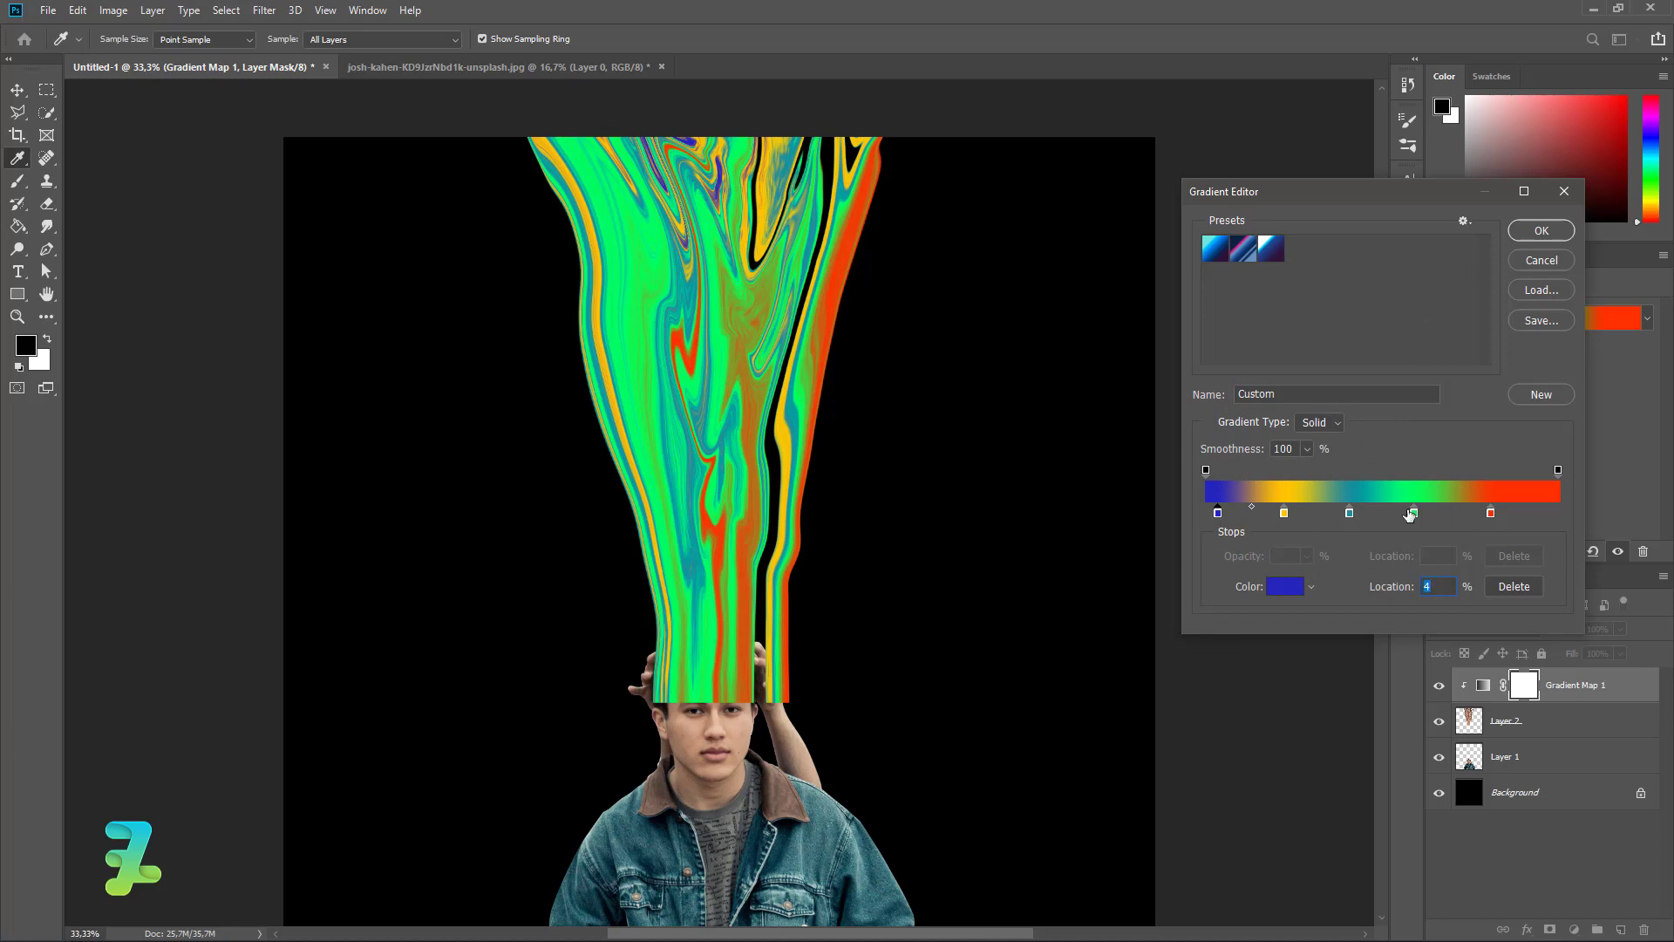
Step: Add a second blue stop at 61% and reposition teal to 36%, yellow to 15% and green between teal and blue
{"action": "left_click", "coordinate": [1443, 513]}
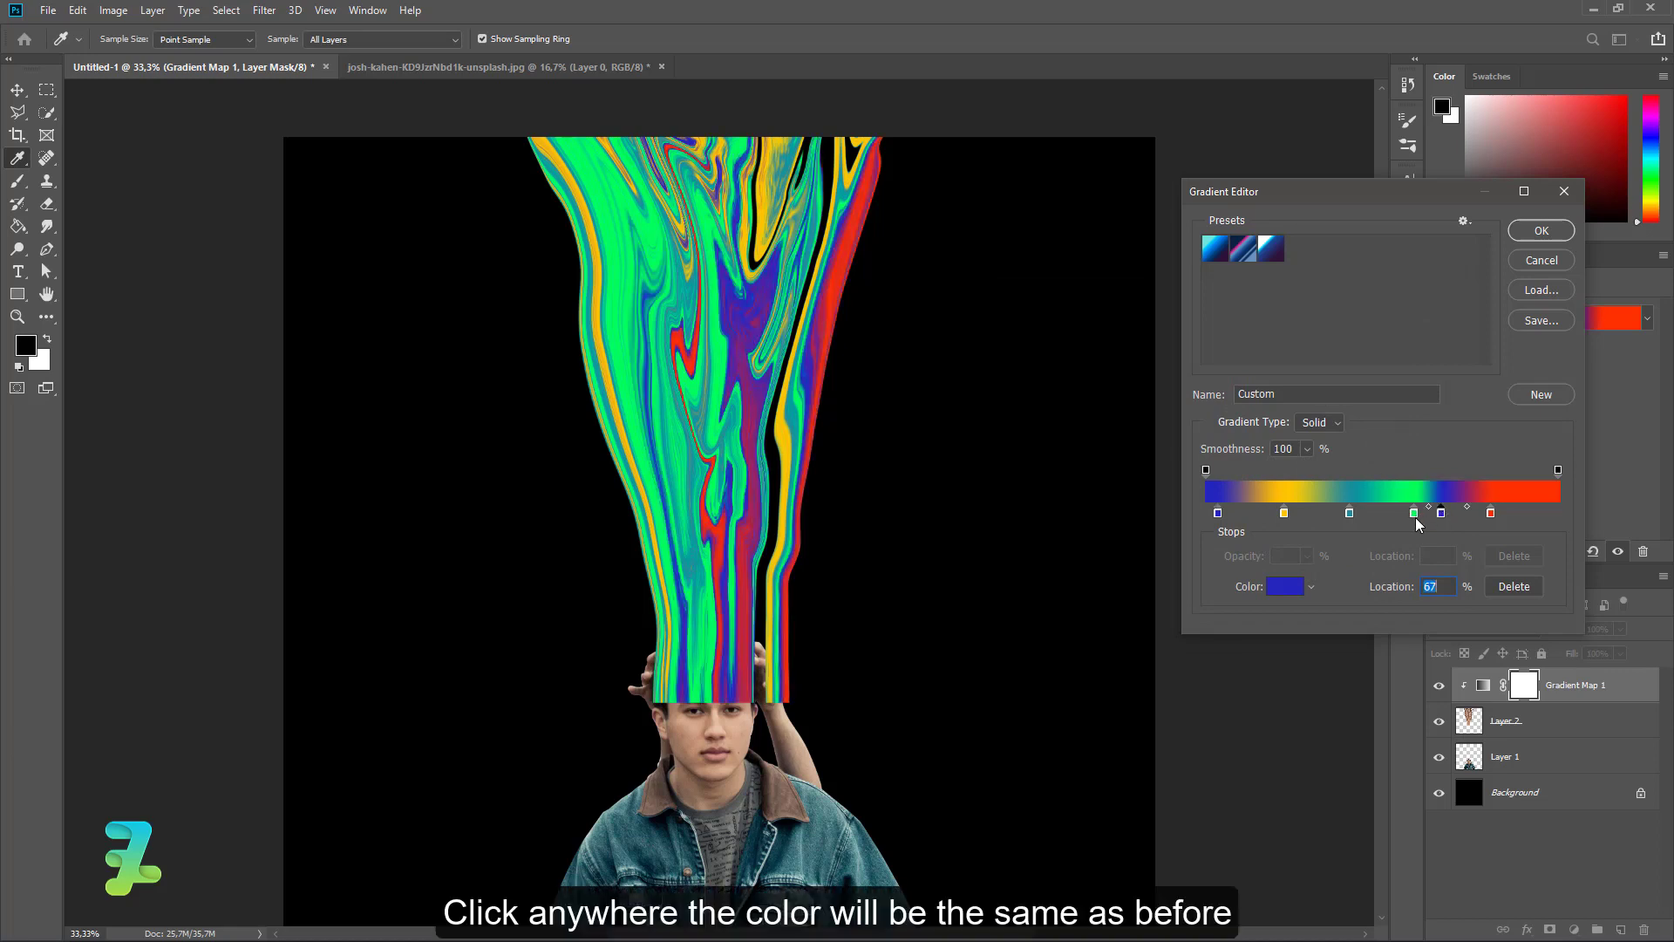
{"action": "left_click_drag", "start_coordinate": [1415, 516], "coordinate": [1335, 514]}
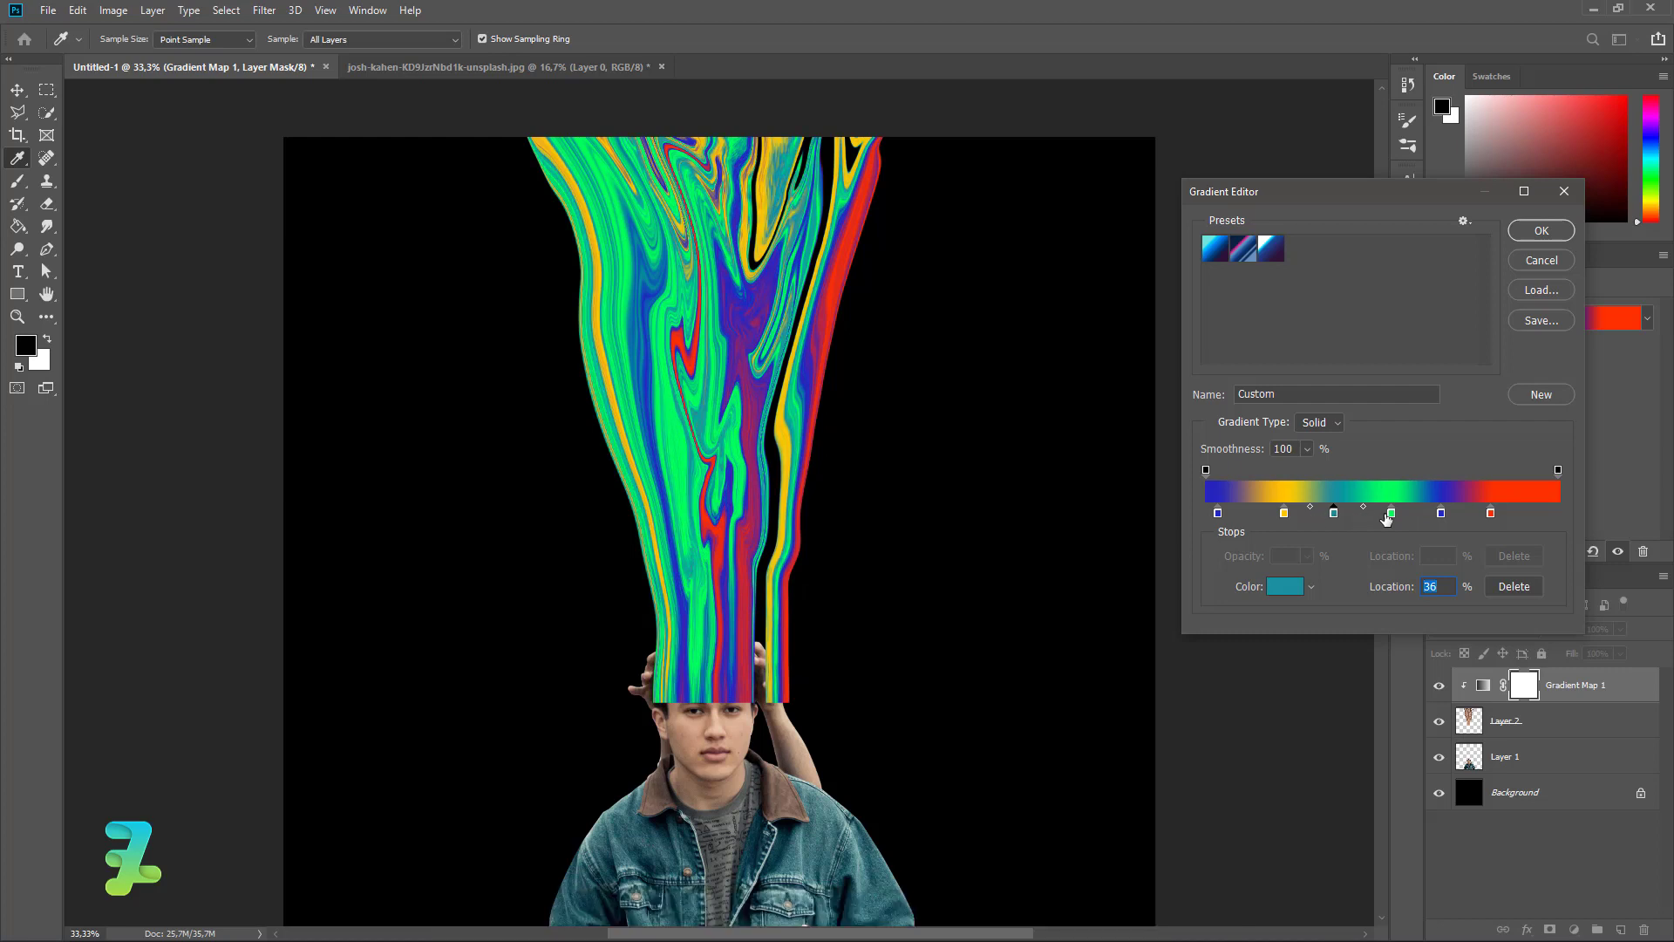
{"action": "left_click_drag", "start_coordinate": [1284, 514], "coordinate": [1263, 526]}
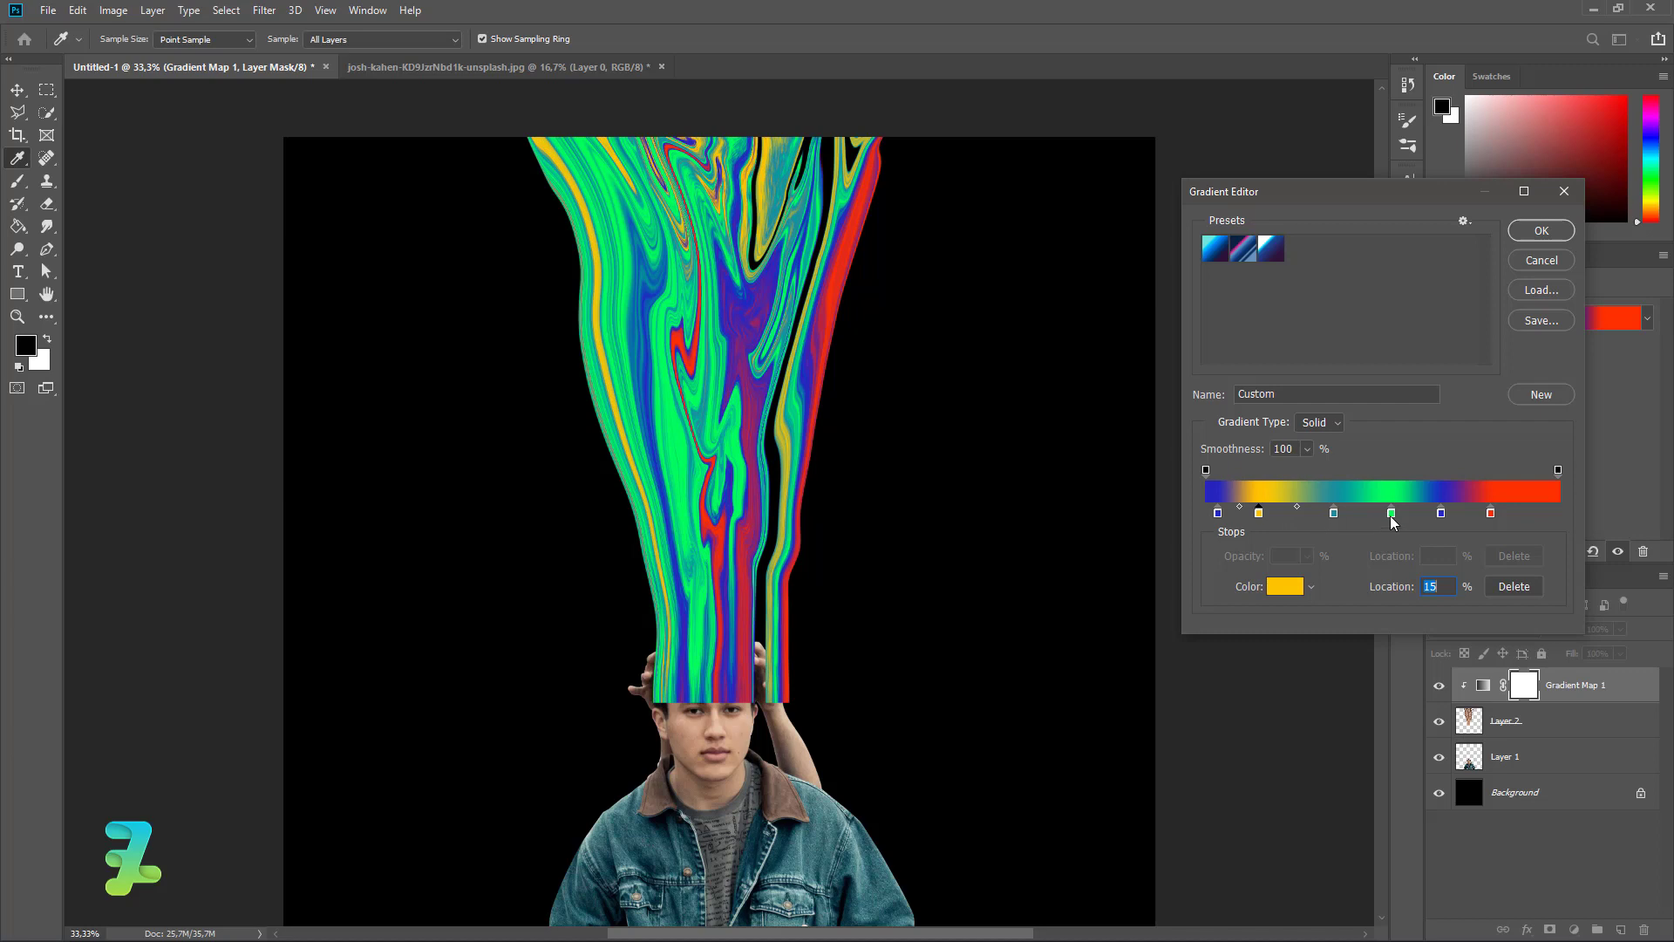
{"action": "mouse_move", "coordinate": [1392, 516]}
{"action": "left_mouse_down"}
{"action": "mouse_move", "coordinate": [1360, 519]}
{"action": "mouse_move", "coordinate": [1423, 518]}
{"action": "left_mouse_up"}
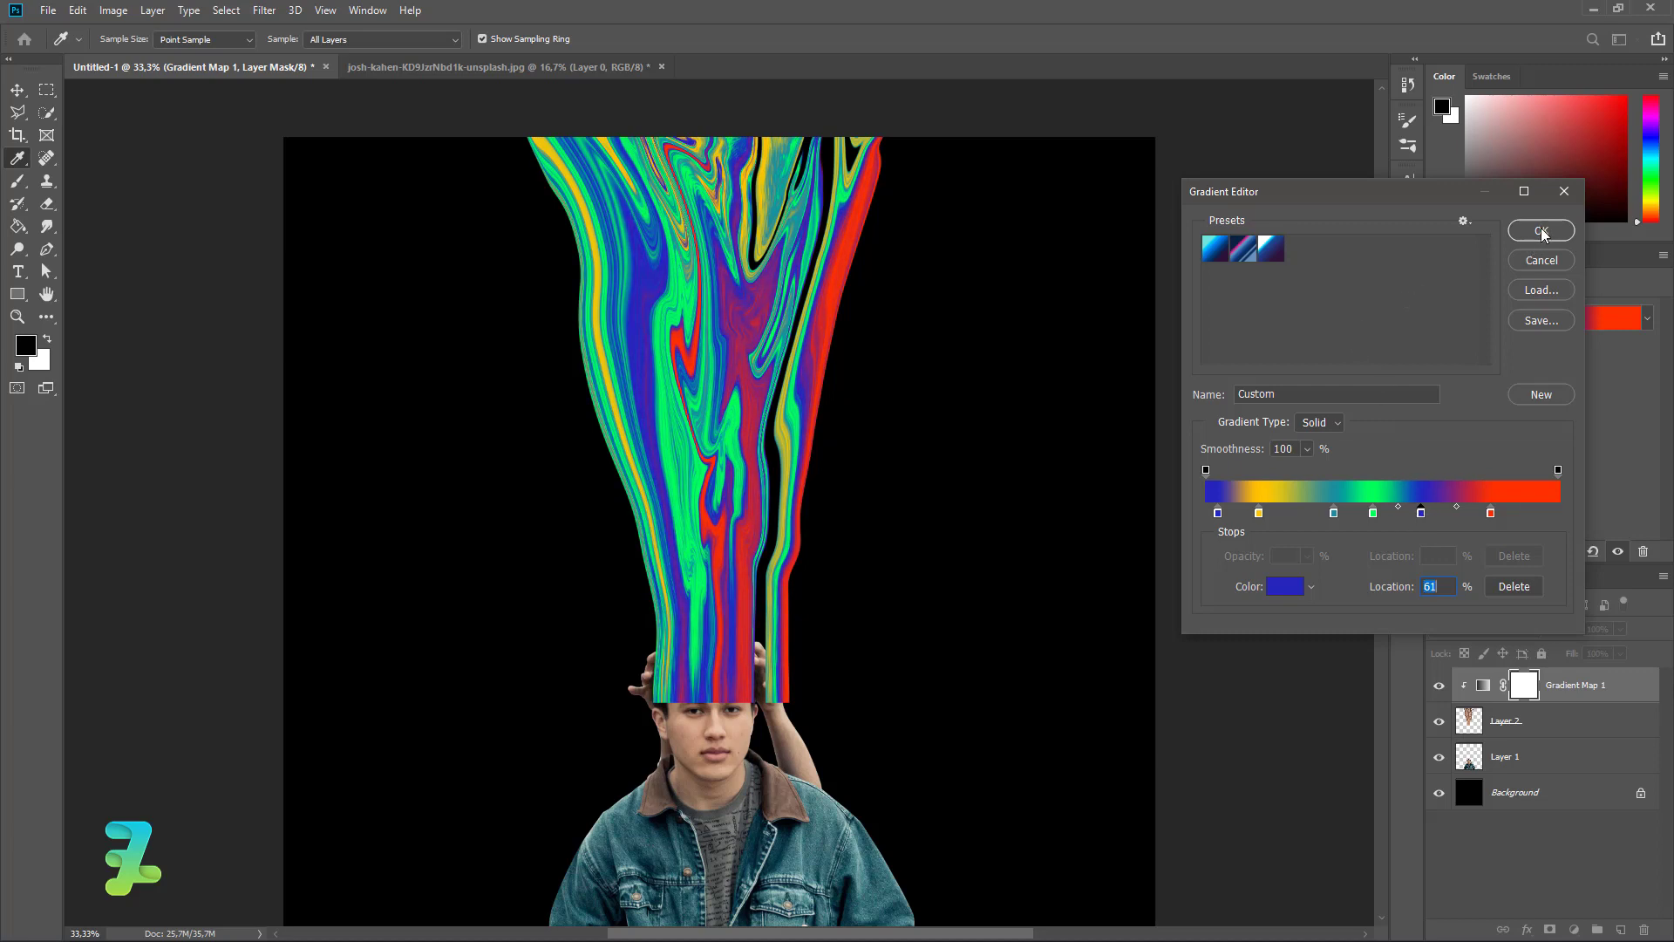
Step: Save the edited gradient as a new preset and apply it to the gradient map
{"action": "left_click", "coordinate": [1548, 394]}
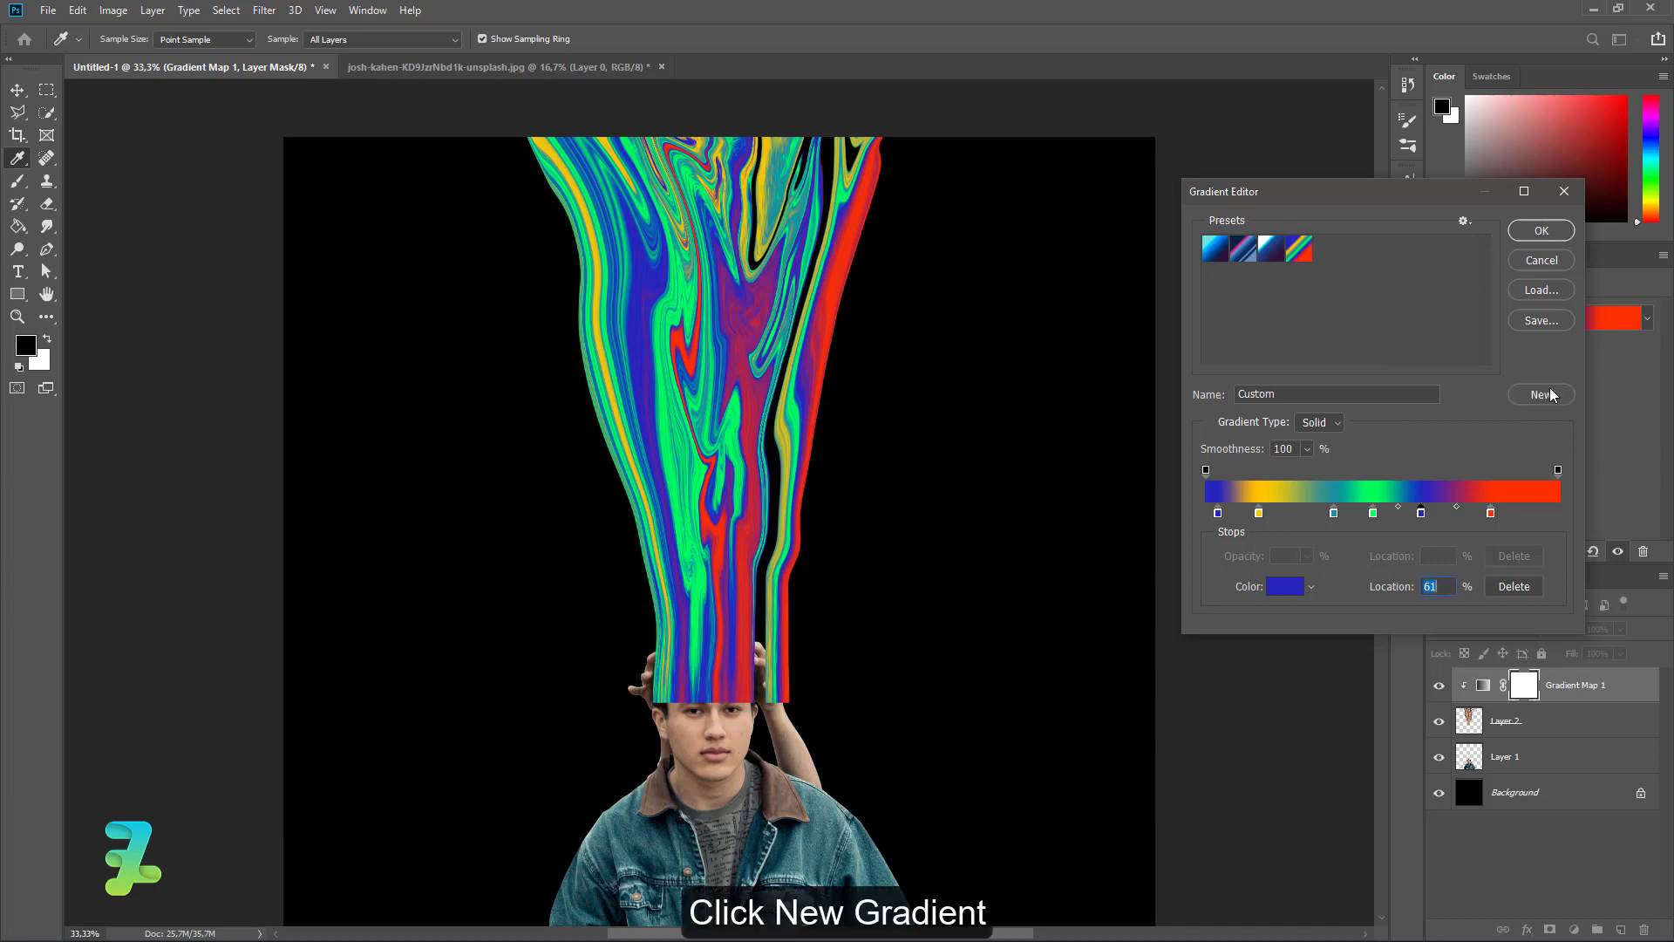
{"action": "left_click", "coordinate": [1540, 232]}
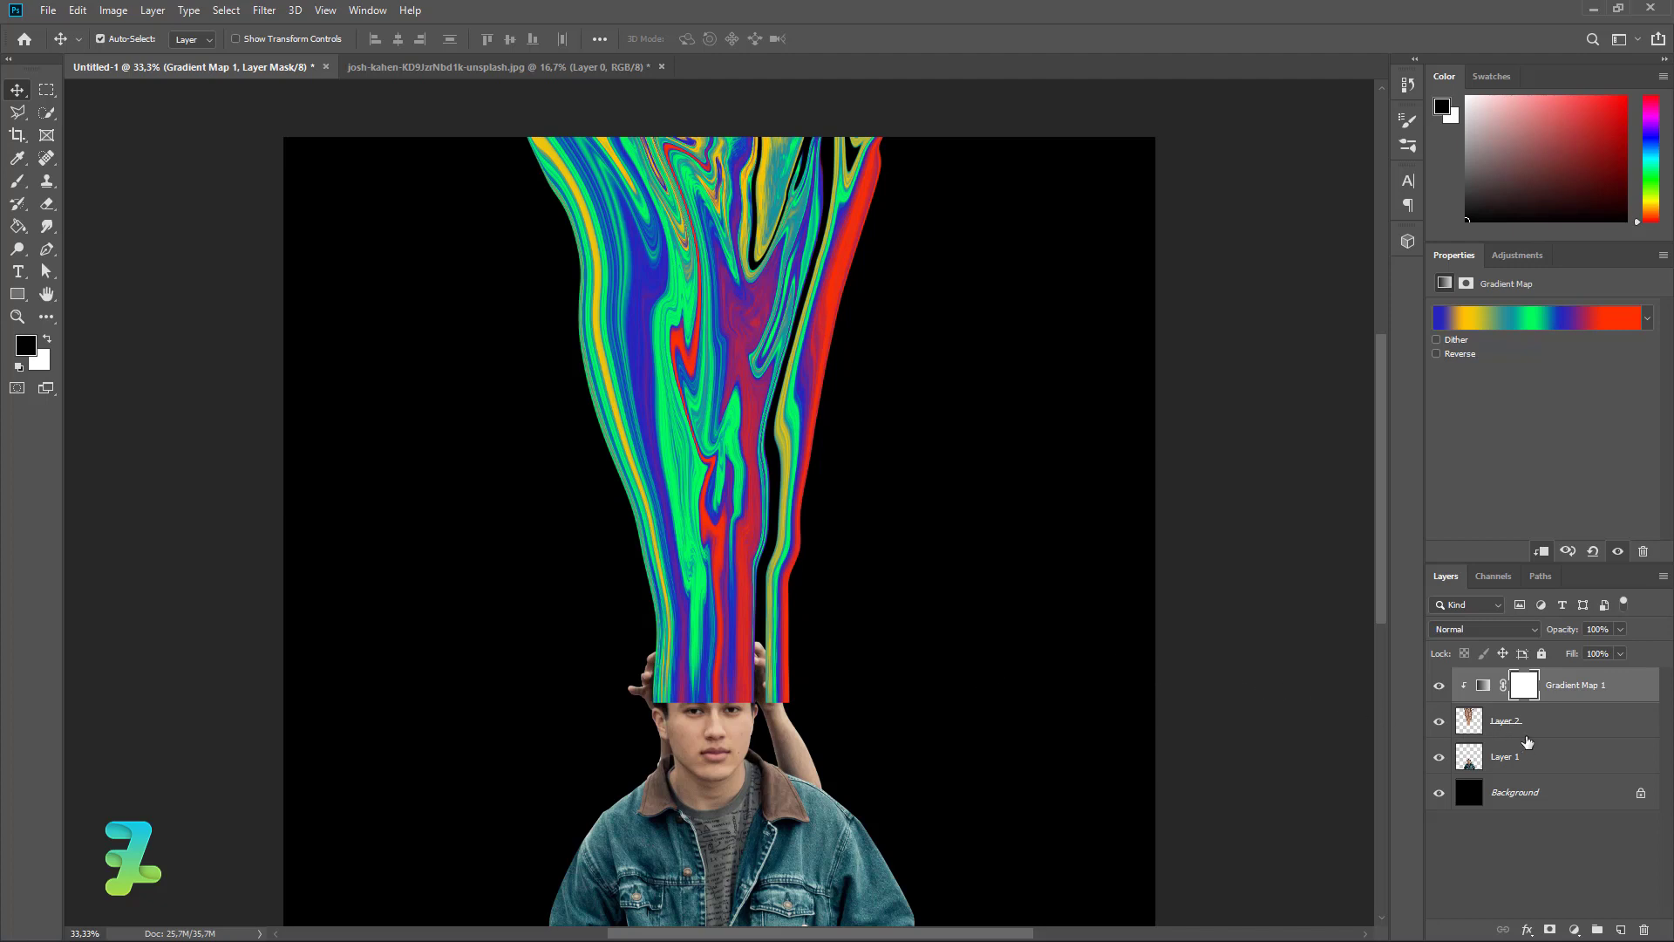
Step: Create a new empty layer and add a Hue/Saturation adjustment above it with Saturation +100
{"action": "left_click", "coordinate": [1623, 927]}
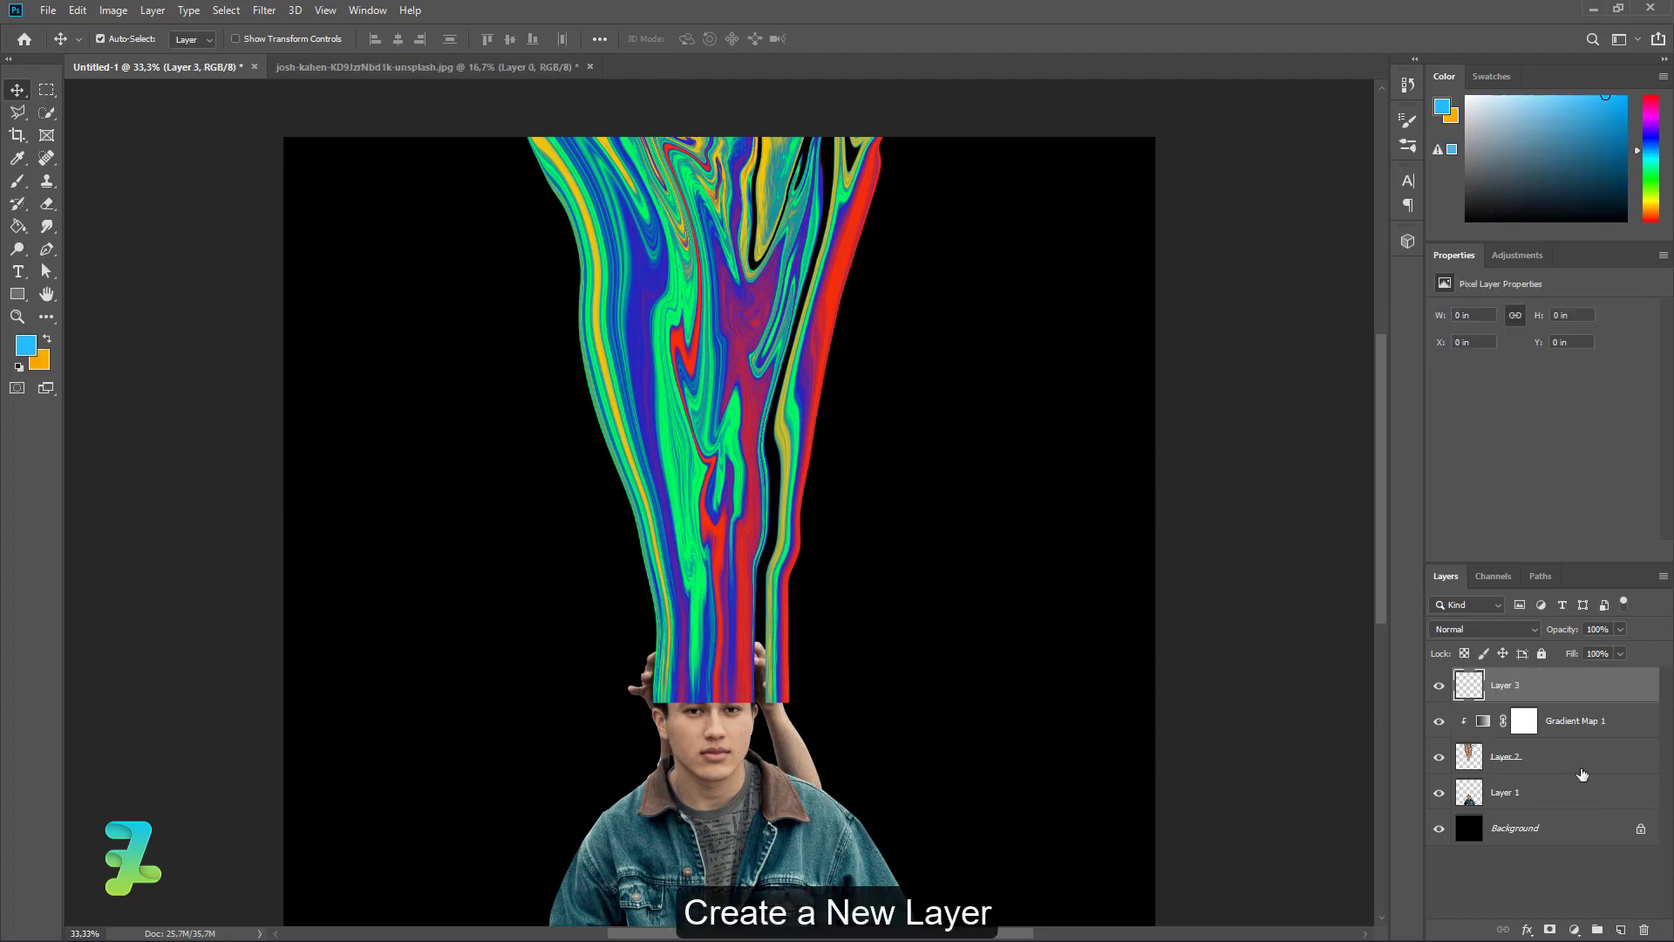
{"action": "left_click", "coordinate": [1575, 929]}
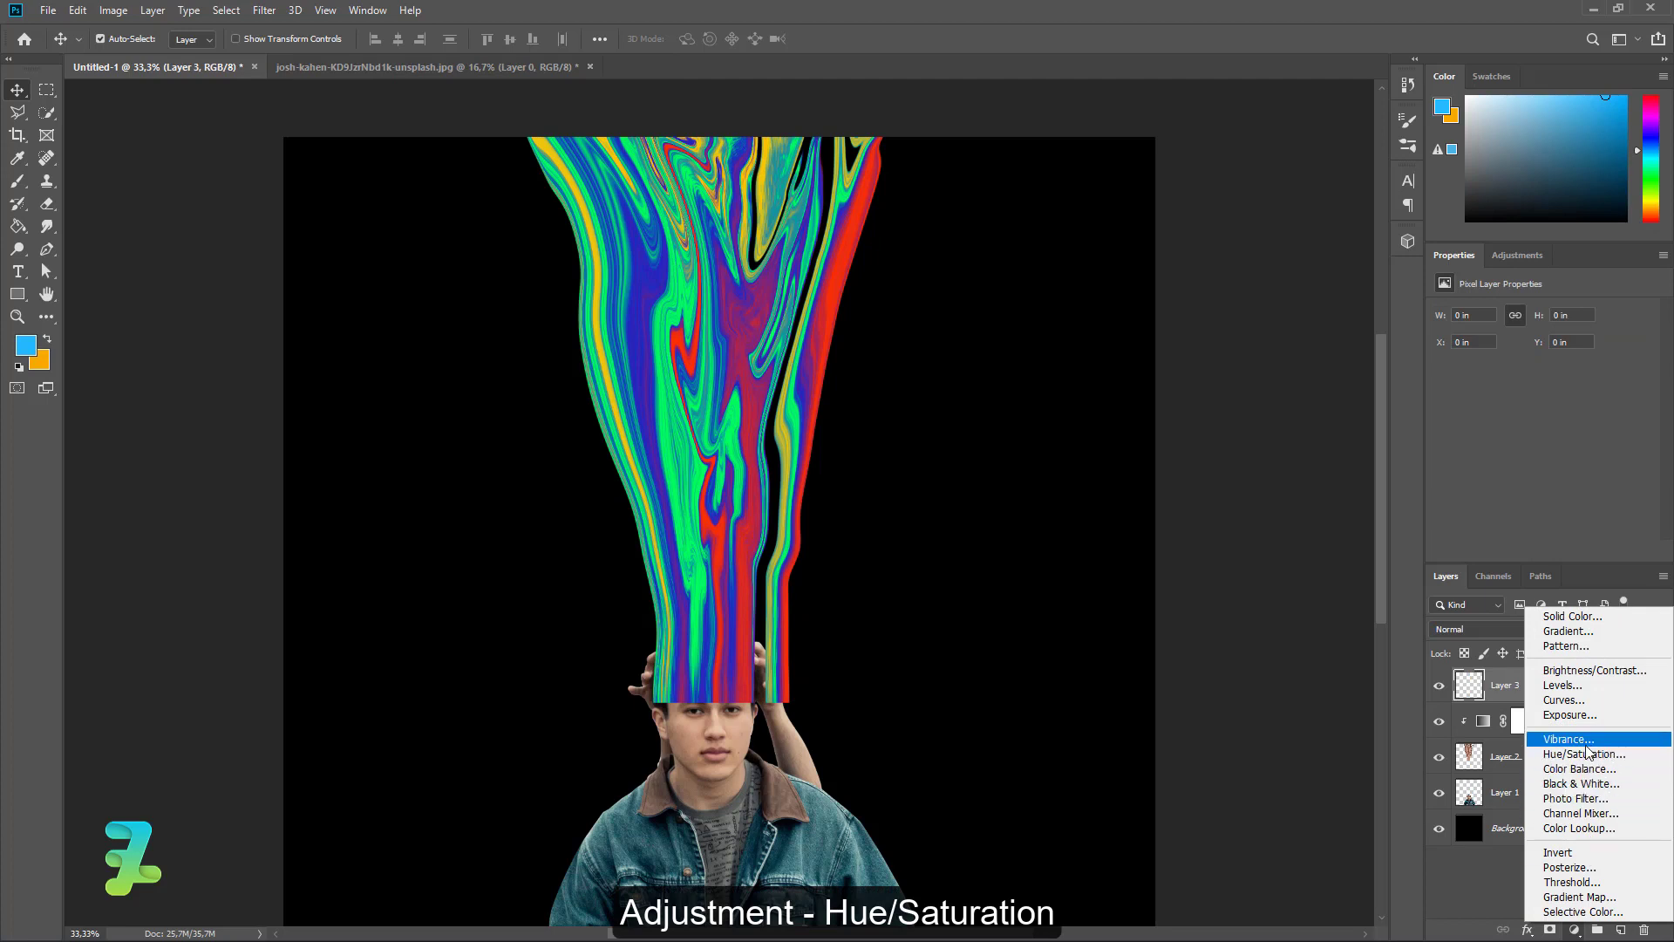
{"action": "left_click", "coordinate": [1585, 754]}
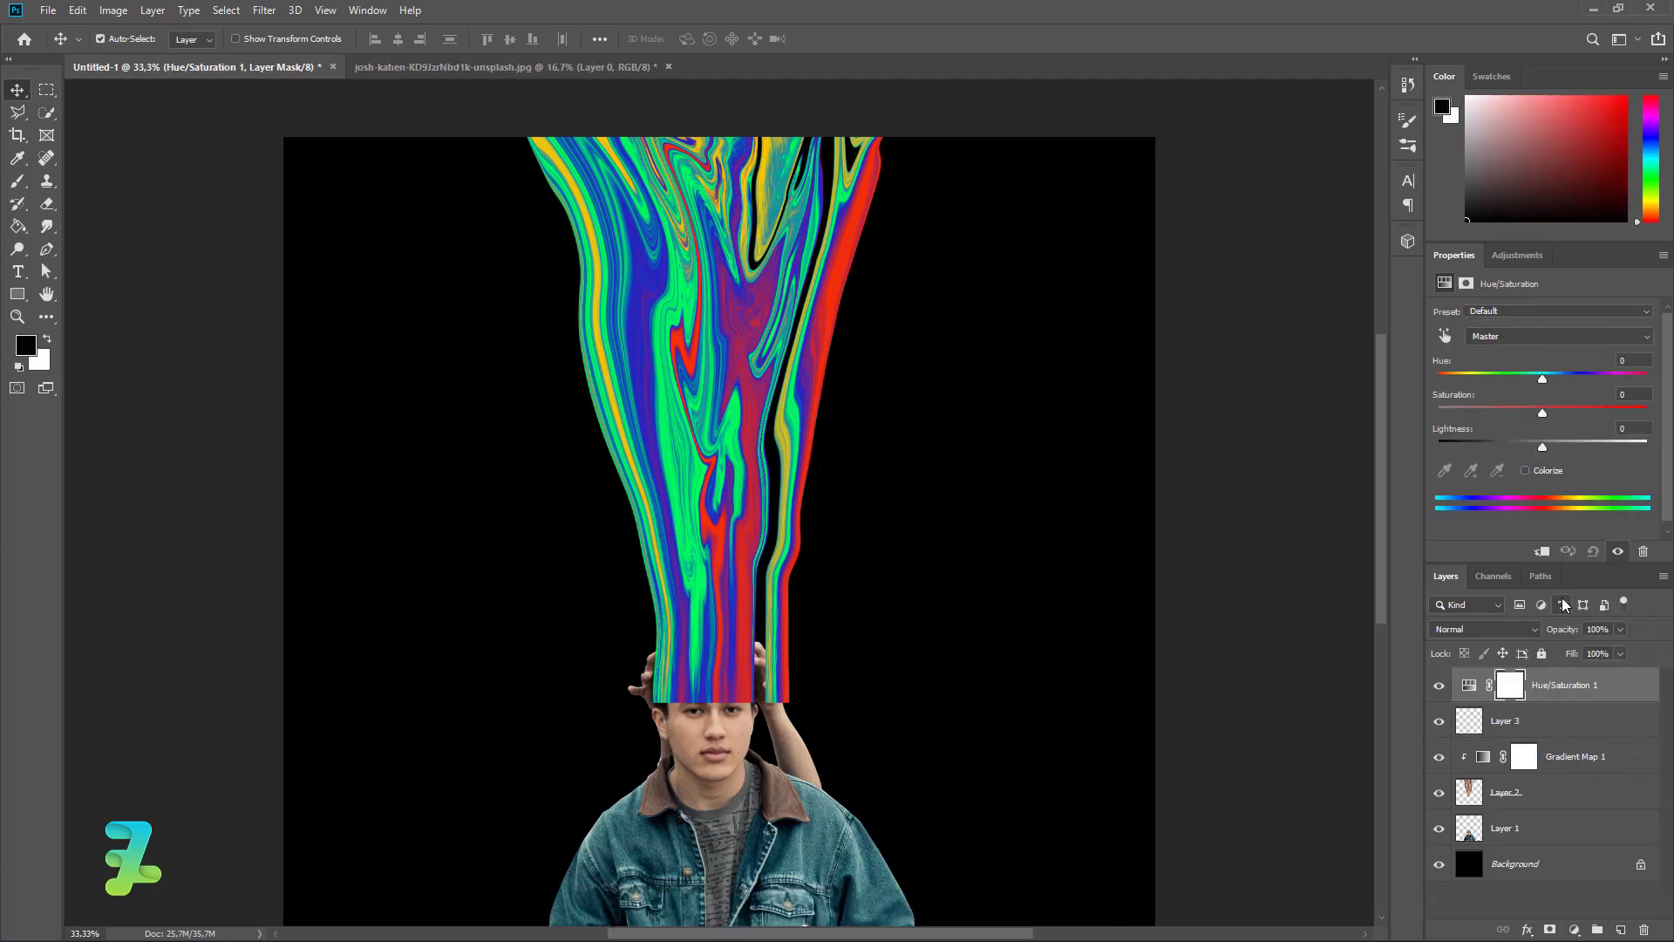
{"action": "left_click_drag", "start_coordinate": [1542, 413], "coordinate": [1647, 413]}
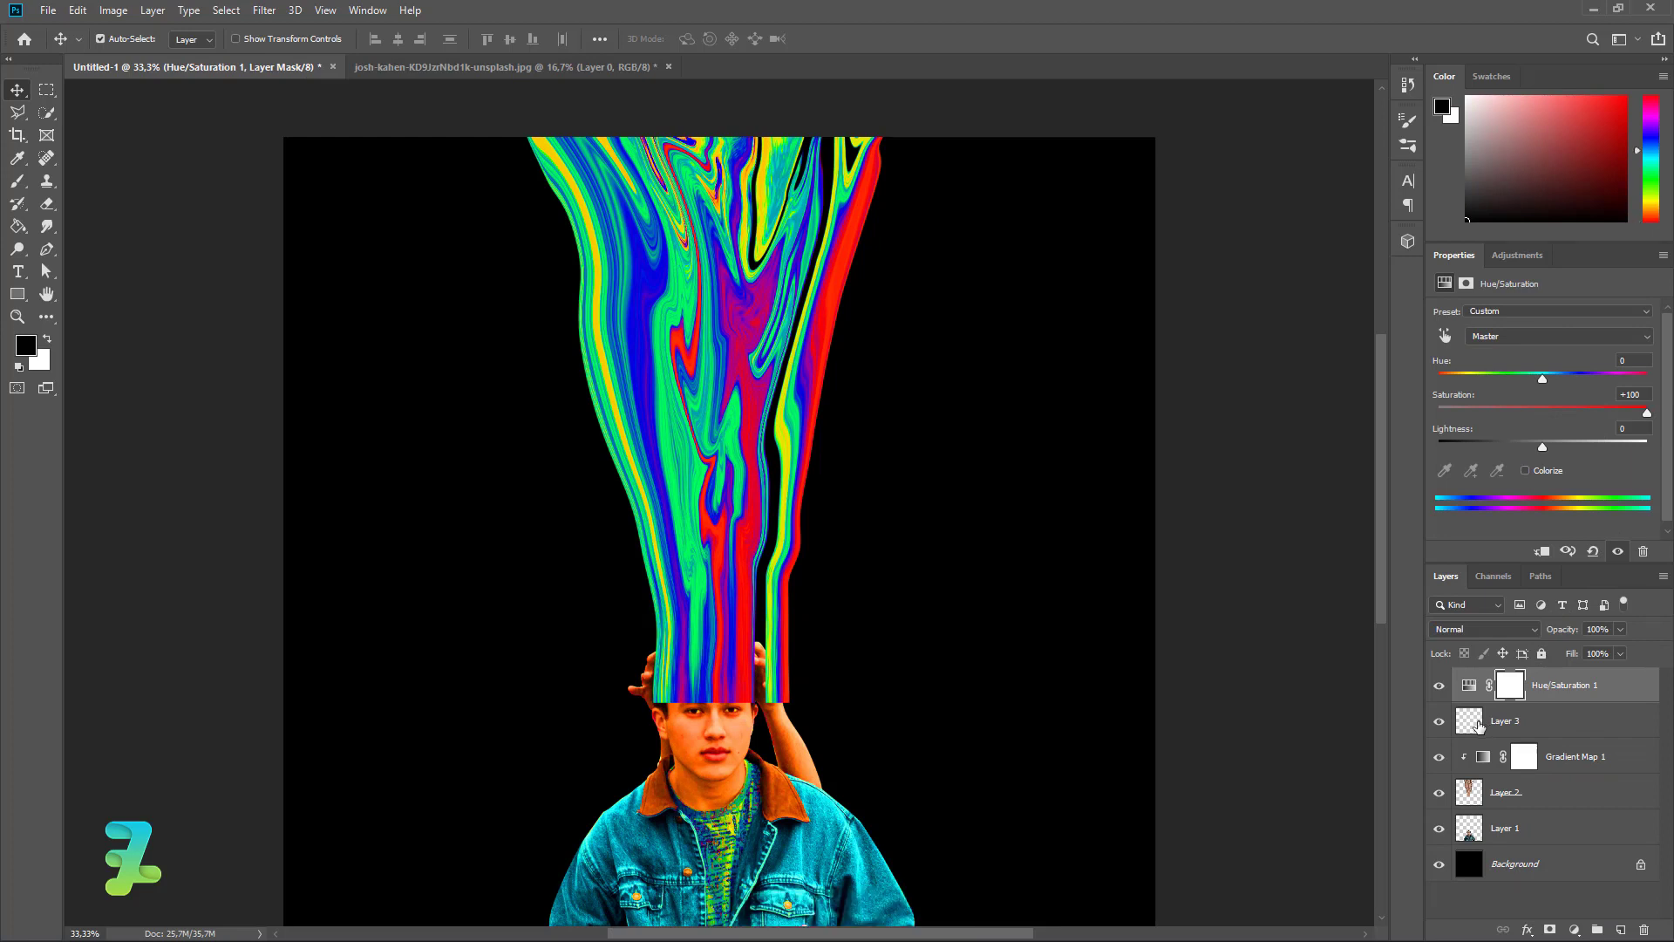
Step: Select the empty Layer 3 for brush painting and set the foreground color to #ffffff
{"action": "left_click", "coordinate": [1474, 723]}
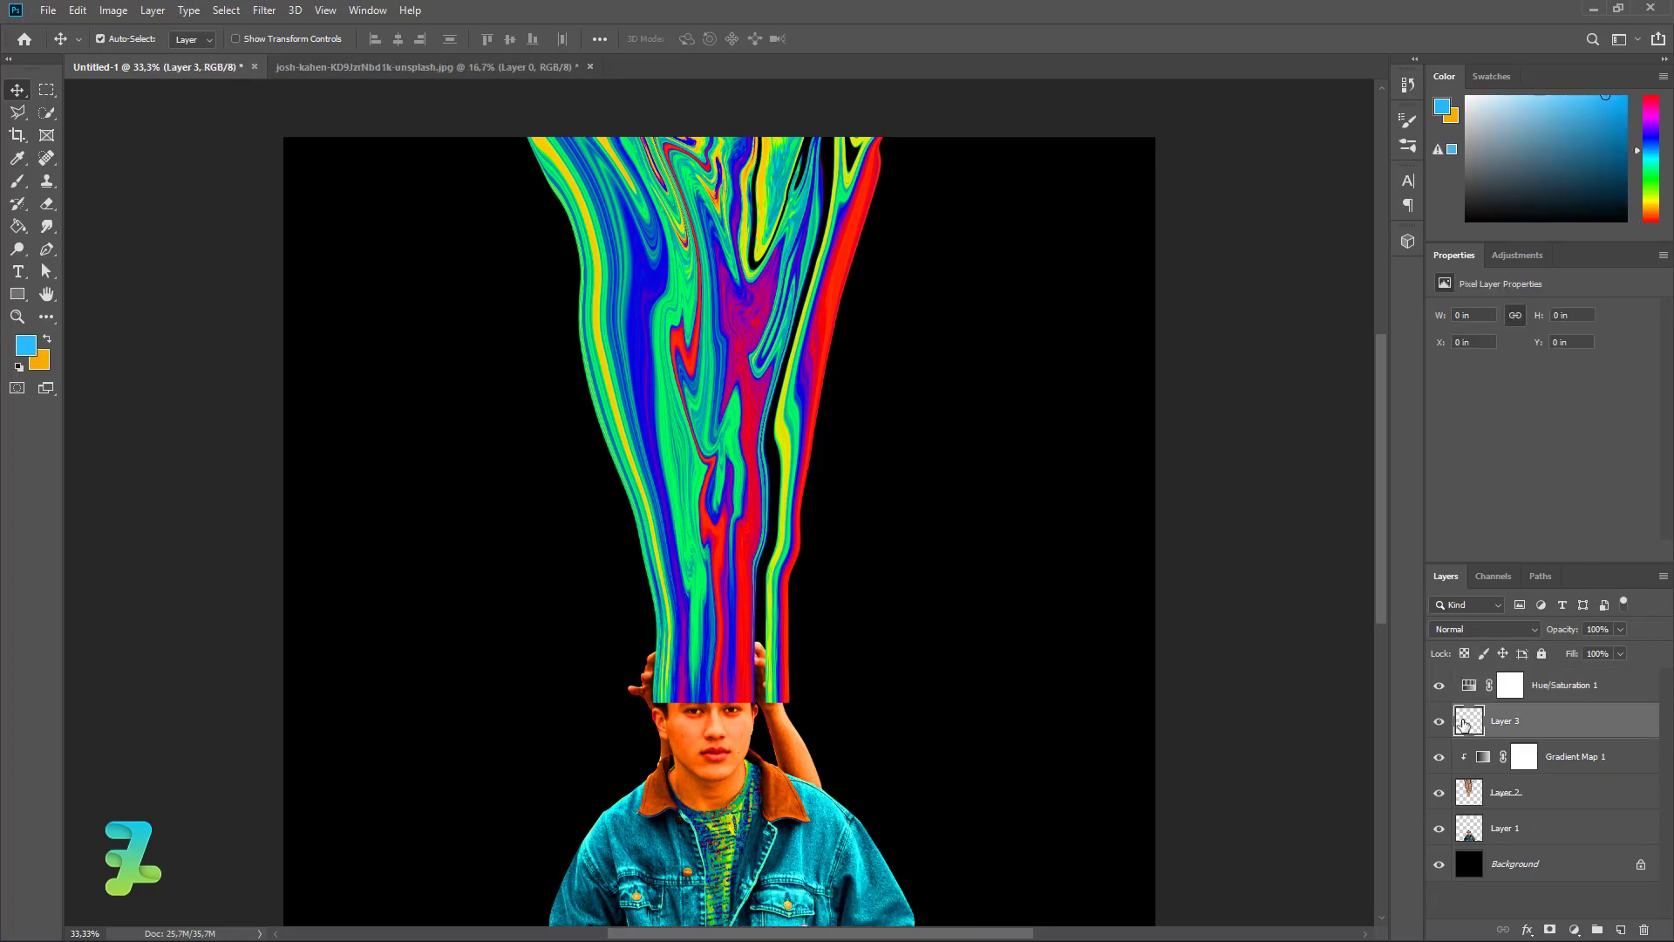
{"action": "left_click", "coordinate": [16, 181]}
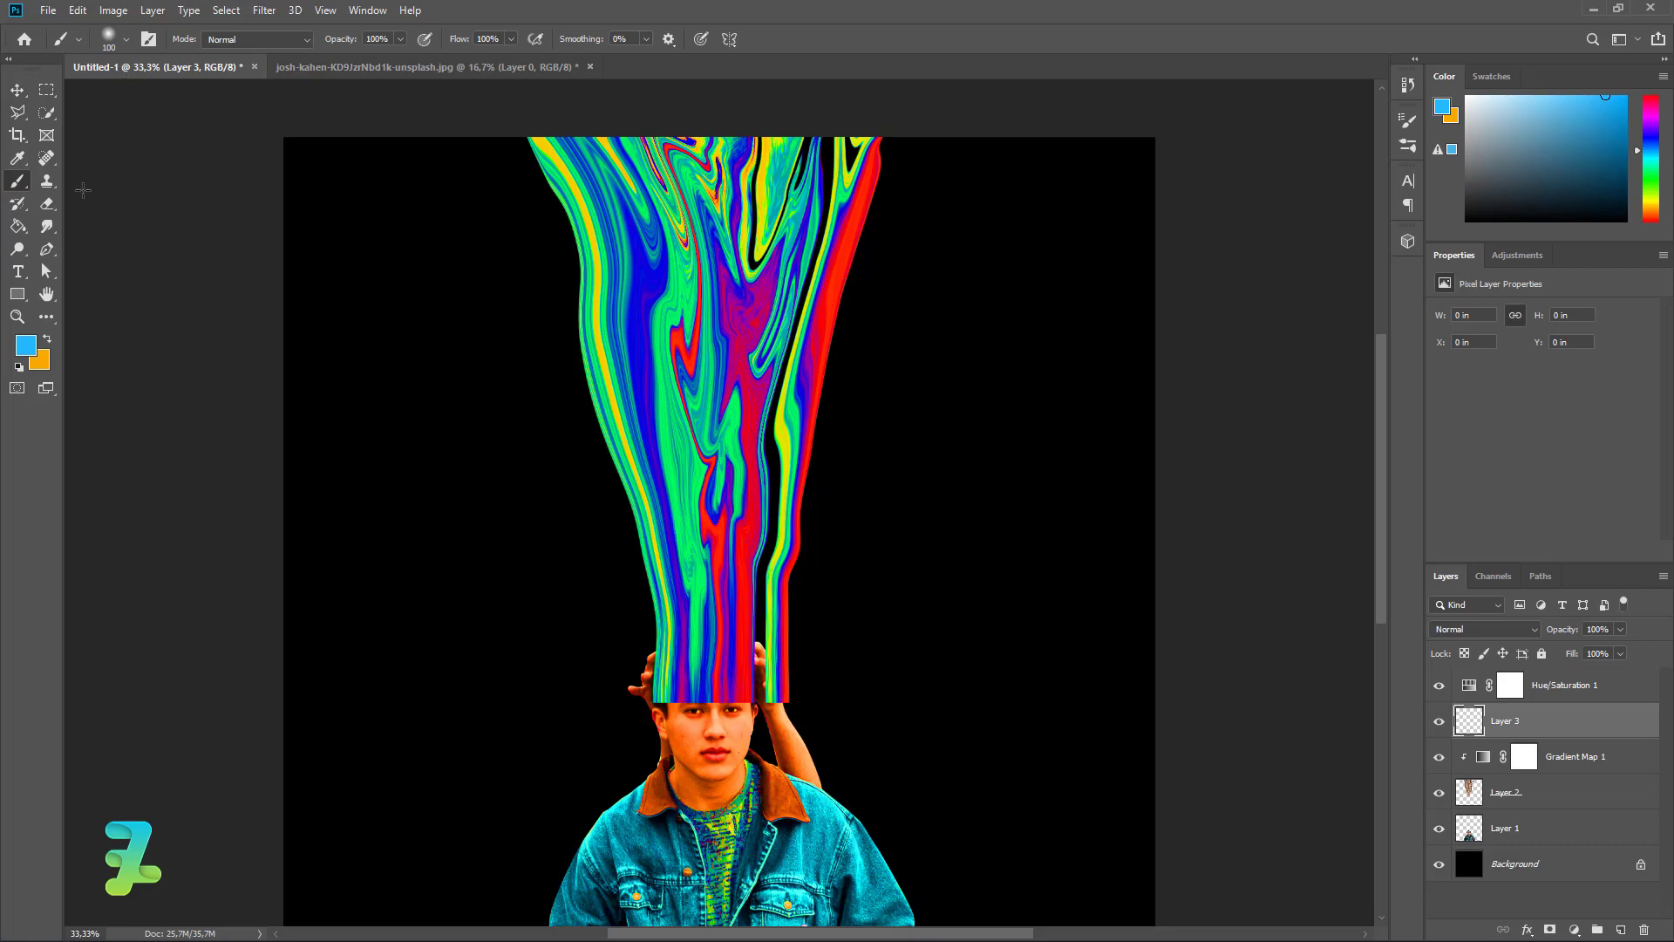
{"action": "left_click", "coordinate": [25, 345]}
{"action": "type", "text": "ffffff"}
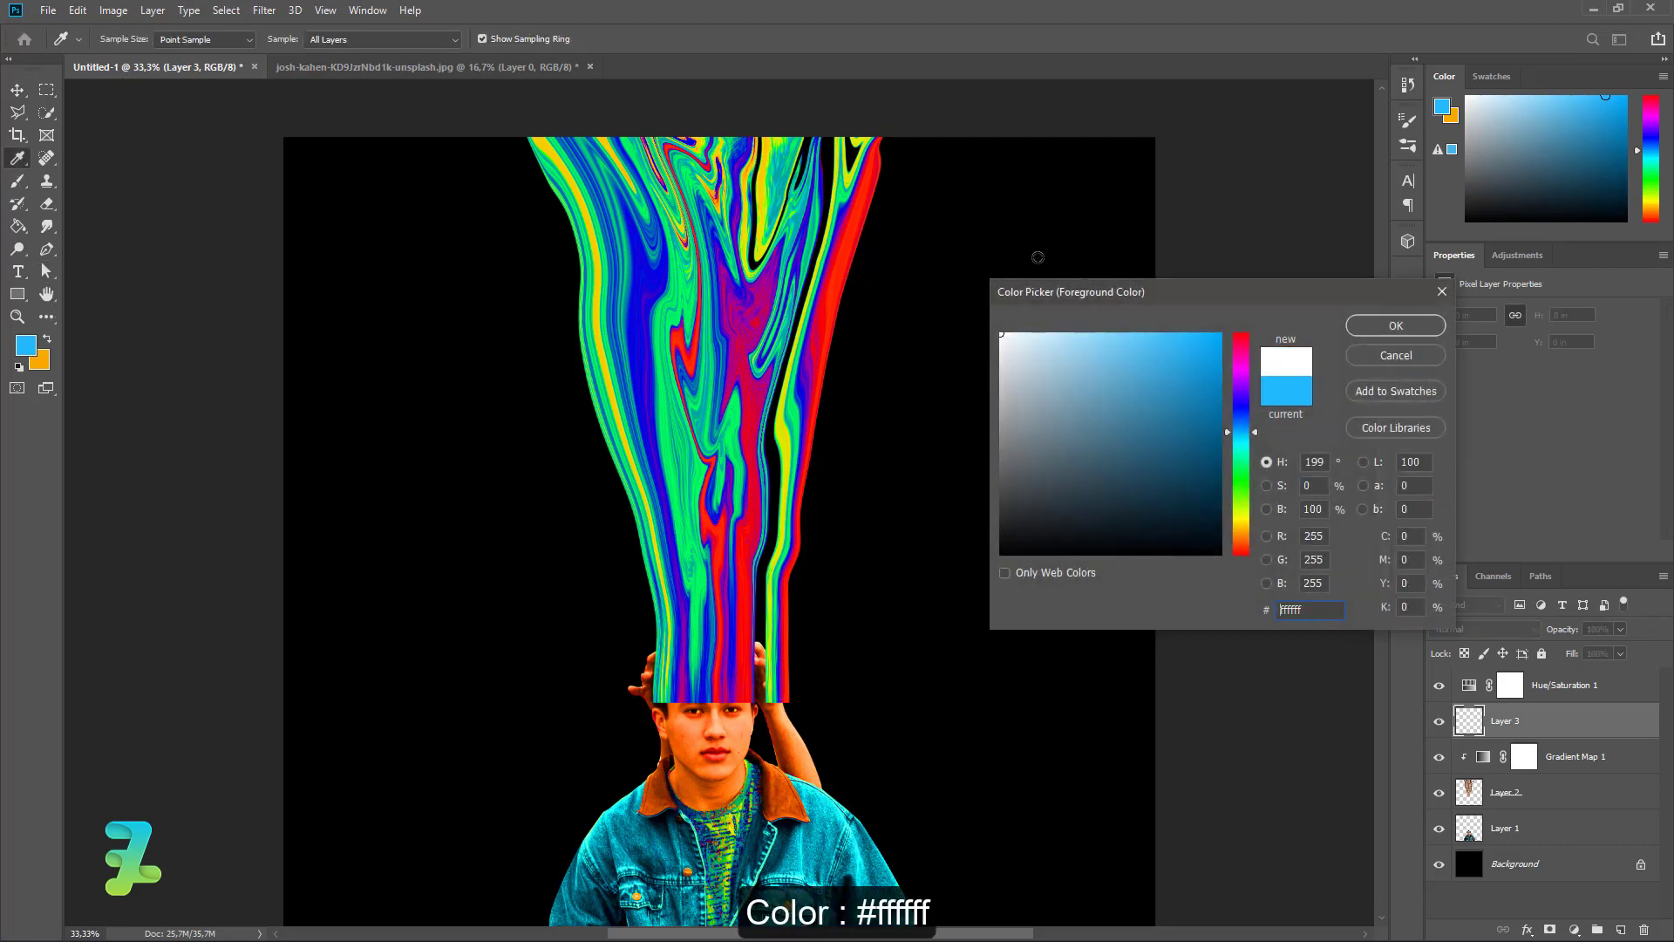
{"action": "left_click", "coordinate": [1398, 327]}
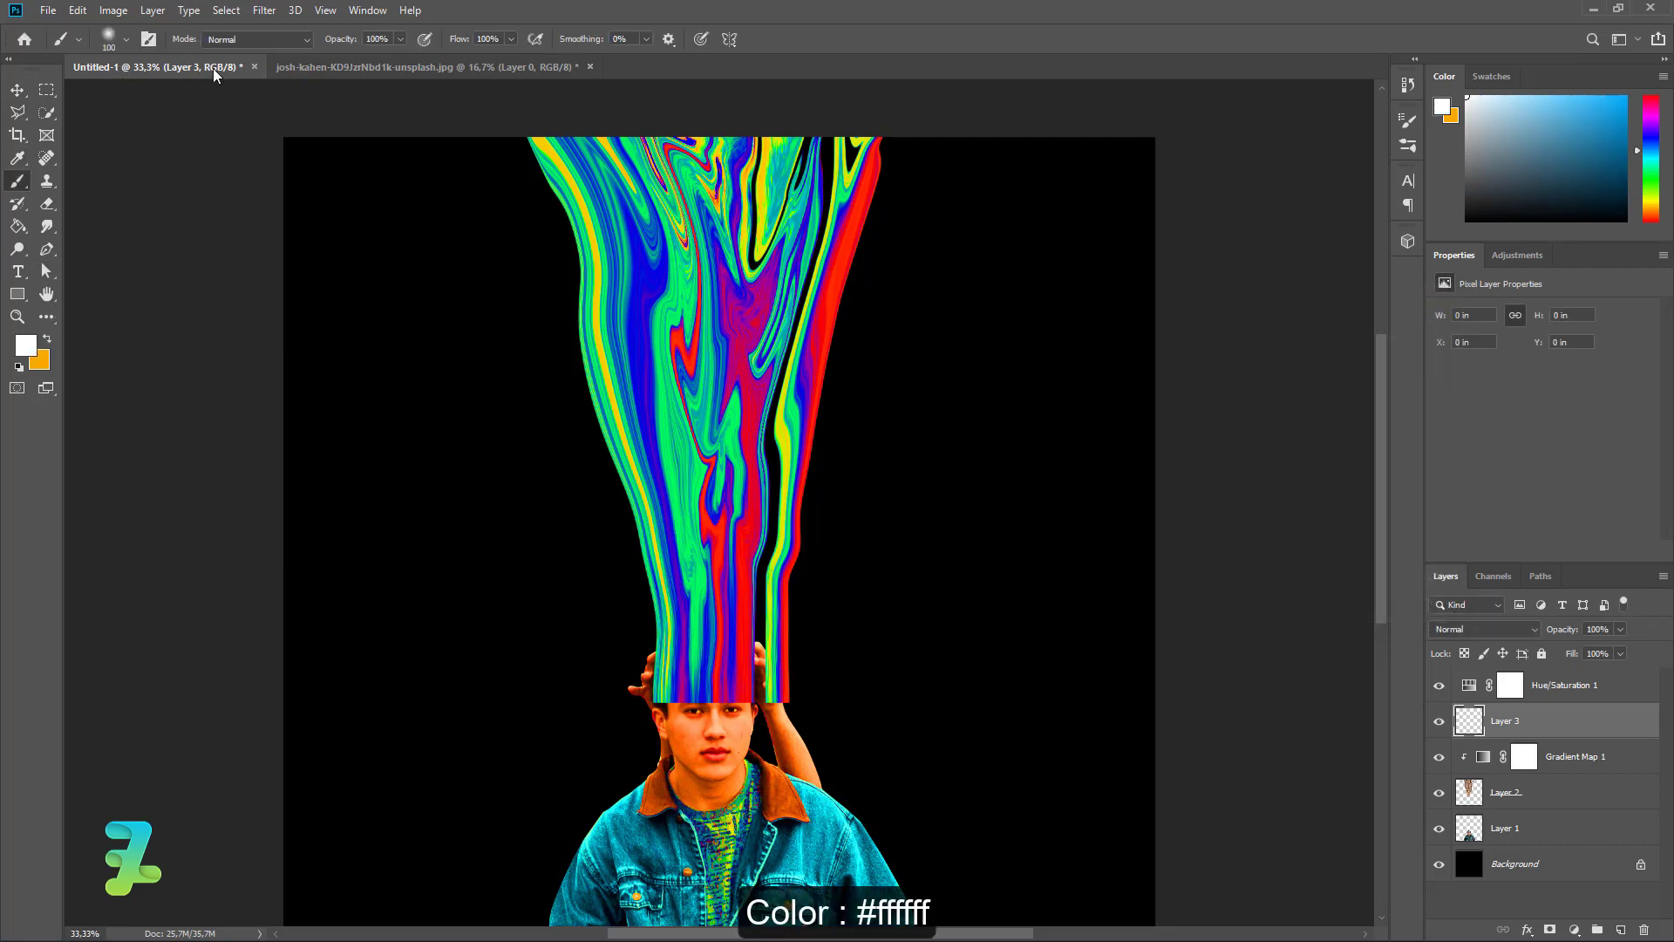
Step: Switch to the Mixer Brush with Sample All Layers enabled and brush tip Spacing turned off
{"action": "right_click", "coordinate": [16, 182]}
{"action": "left_click", "coordinate": [63, 231]}
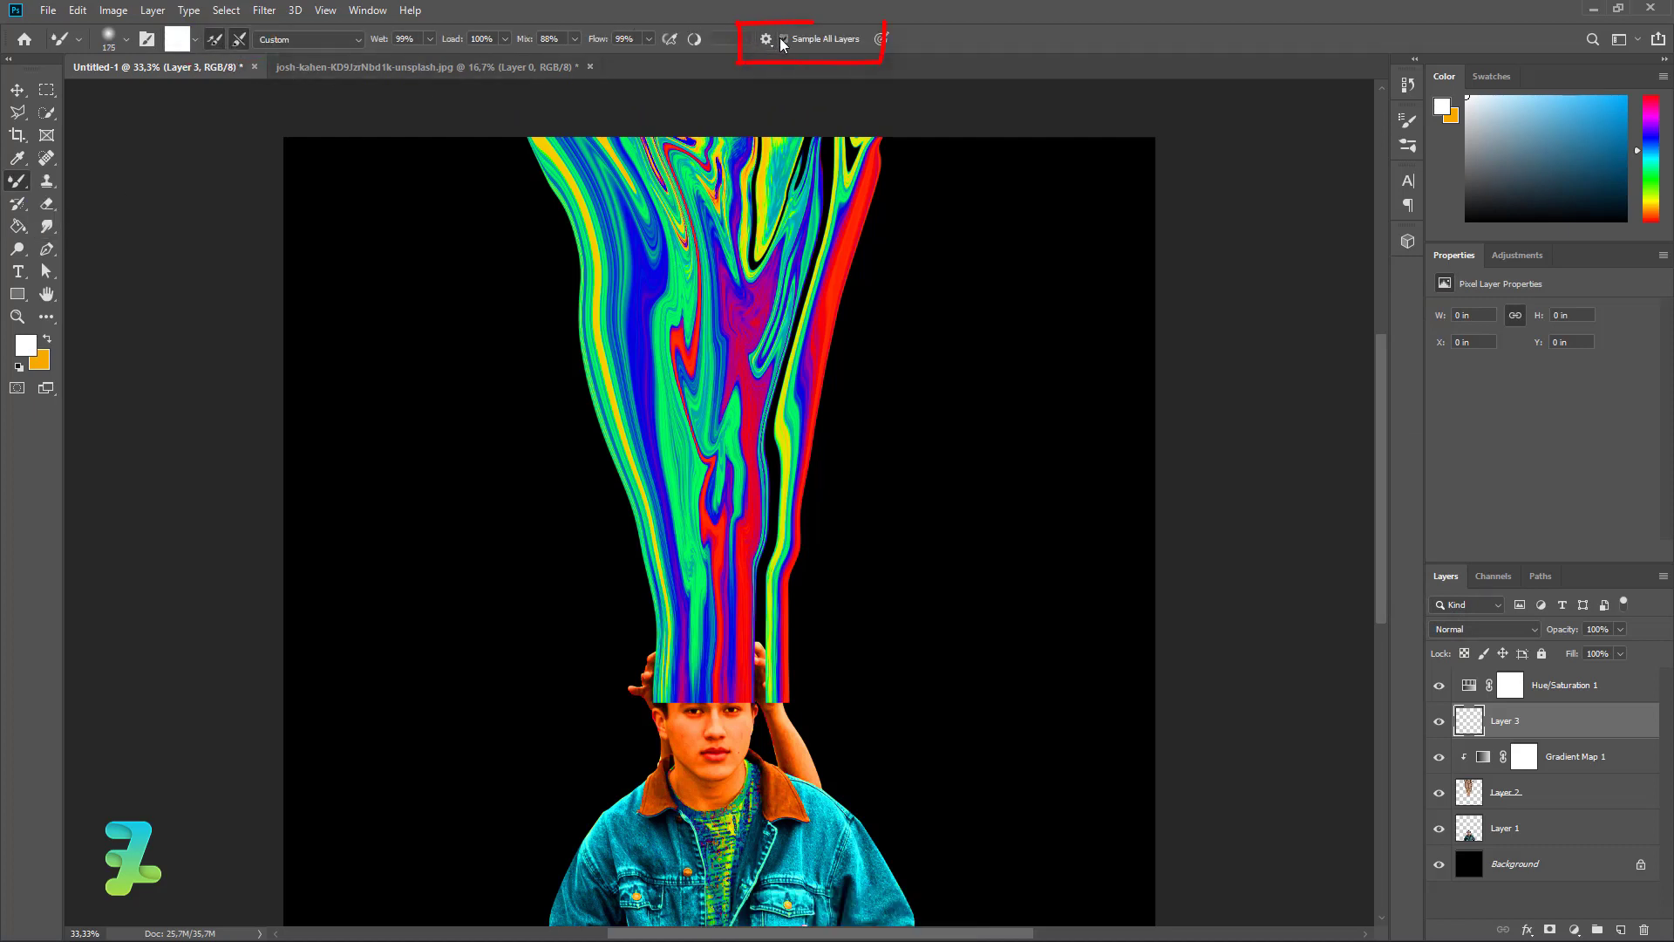
{"action": "left_click", "coordinate": [1405, 122]}
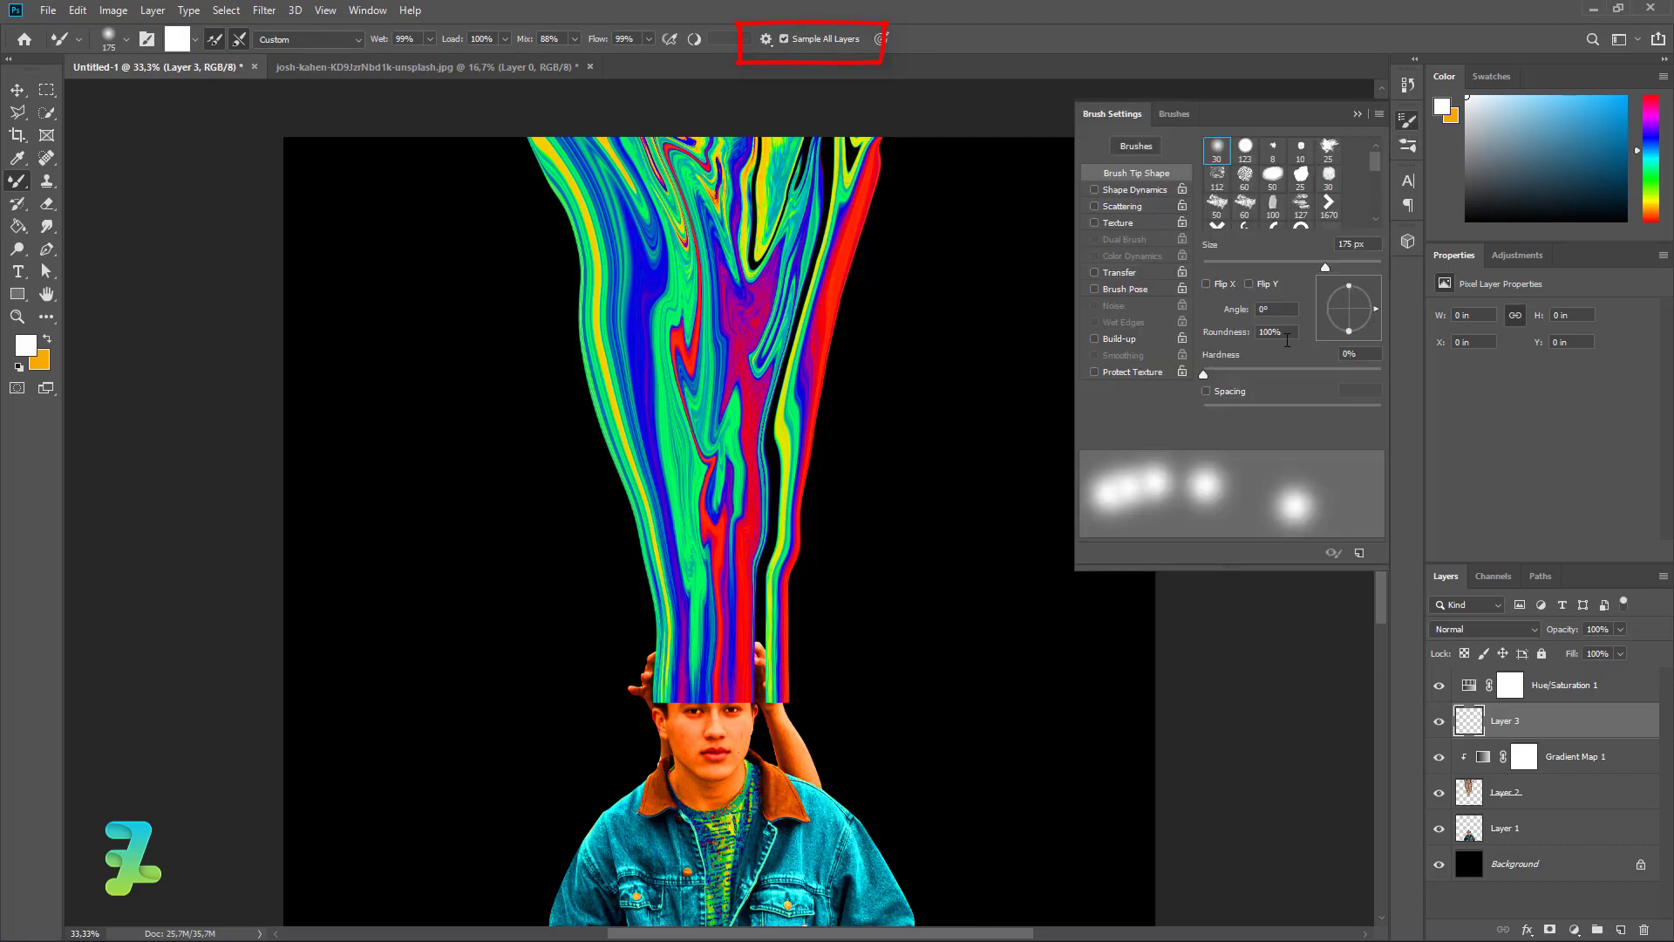
{"action": "left_click", "coordinate": [1207, 392]}
{"action": "left_click", "coordinate": [1207, 392]}
{"action": "left_click", "coordinate": [1357, 114]}
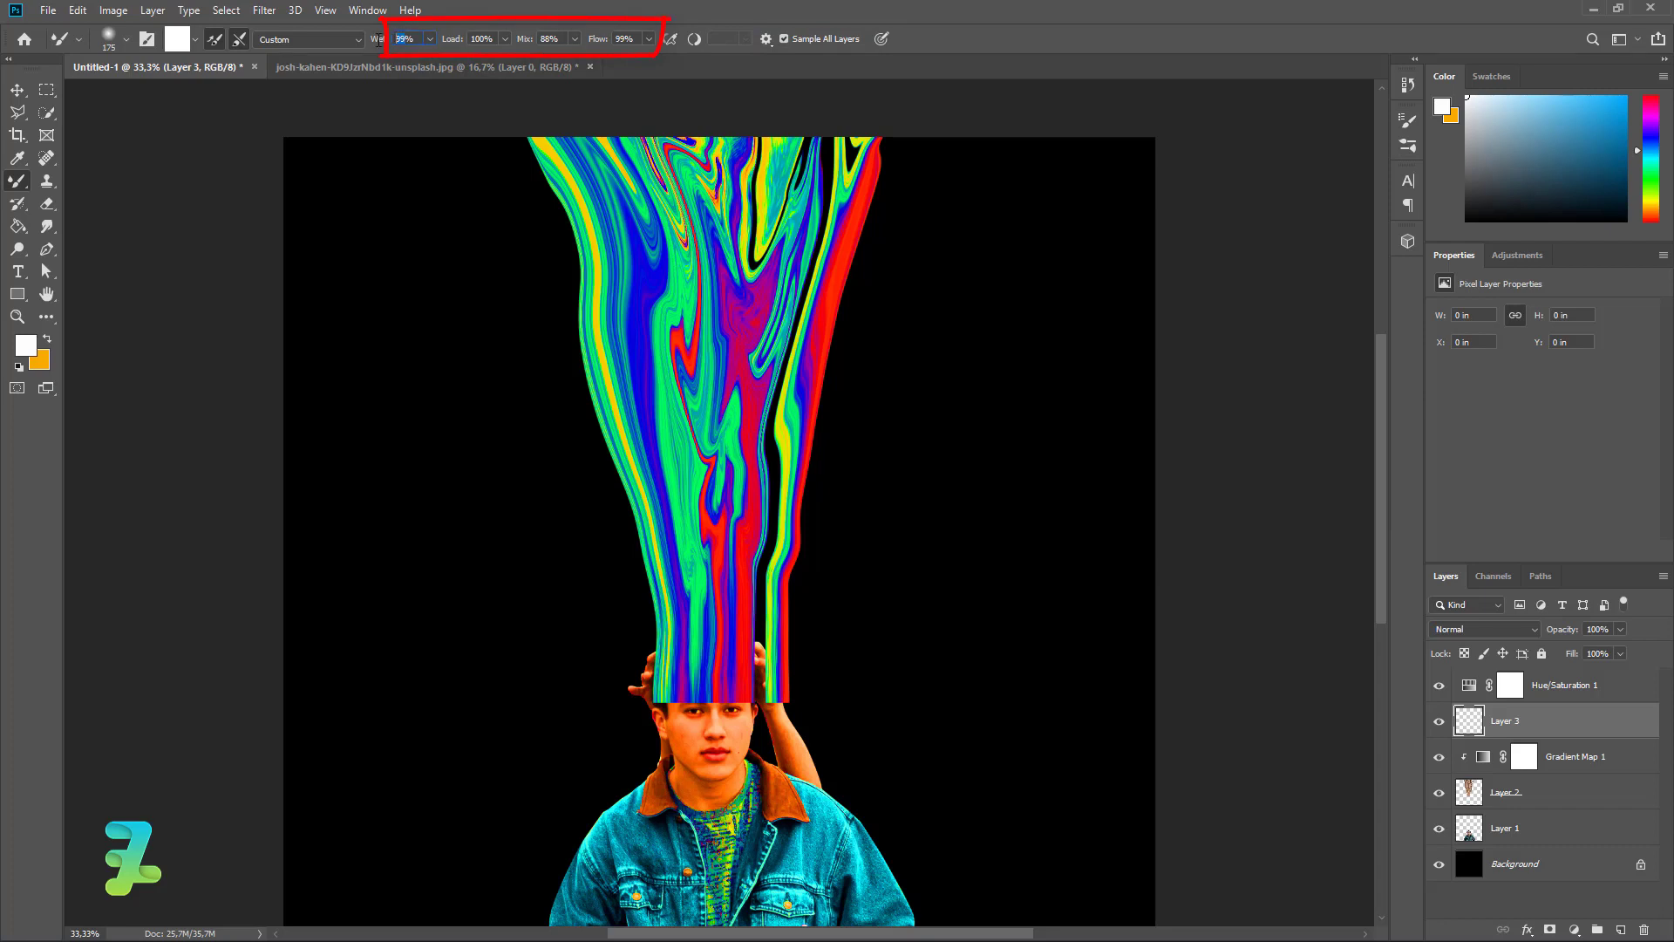
Step: Use Wet 99%, Load 100%, Mix 88% and Flow 99% for the Mixer Brush and clean the brush
{"action": "left_click_drag", "start_coordinate": [493, 36], "coordinate": [462, 46]}
{"action": "left_click", "coordinate": [568, 37]}
{"action": "left_click", "coordinate": [126, 39]}
{"action": "left_click", "coordinate": [125, 43]}
{"action": "left_click", "coordinate": [196, 40]}
{"action": "left_click", "coordinate": [207, 78]}
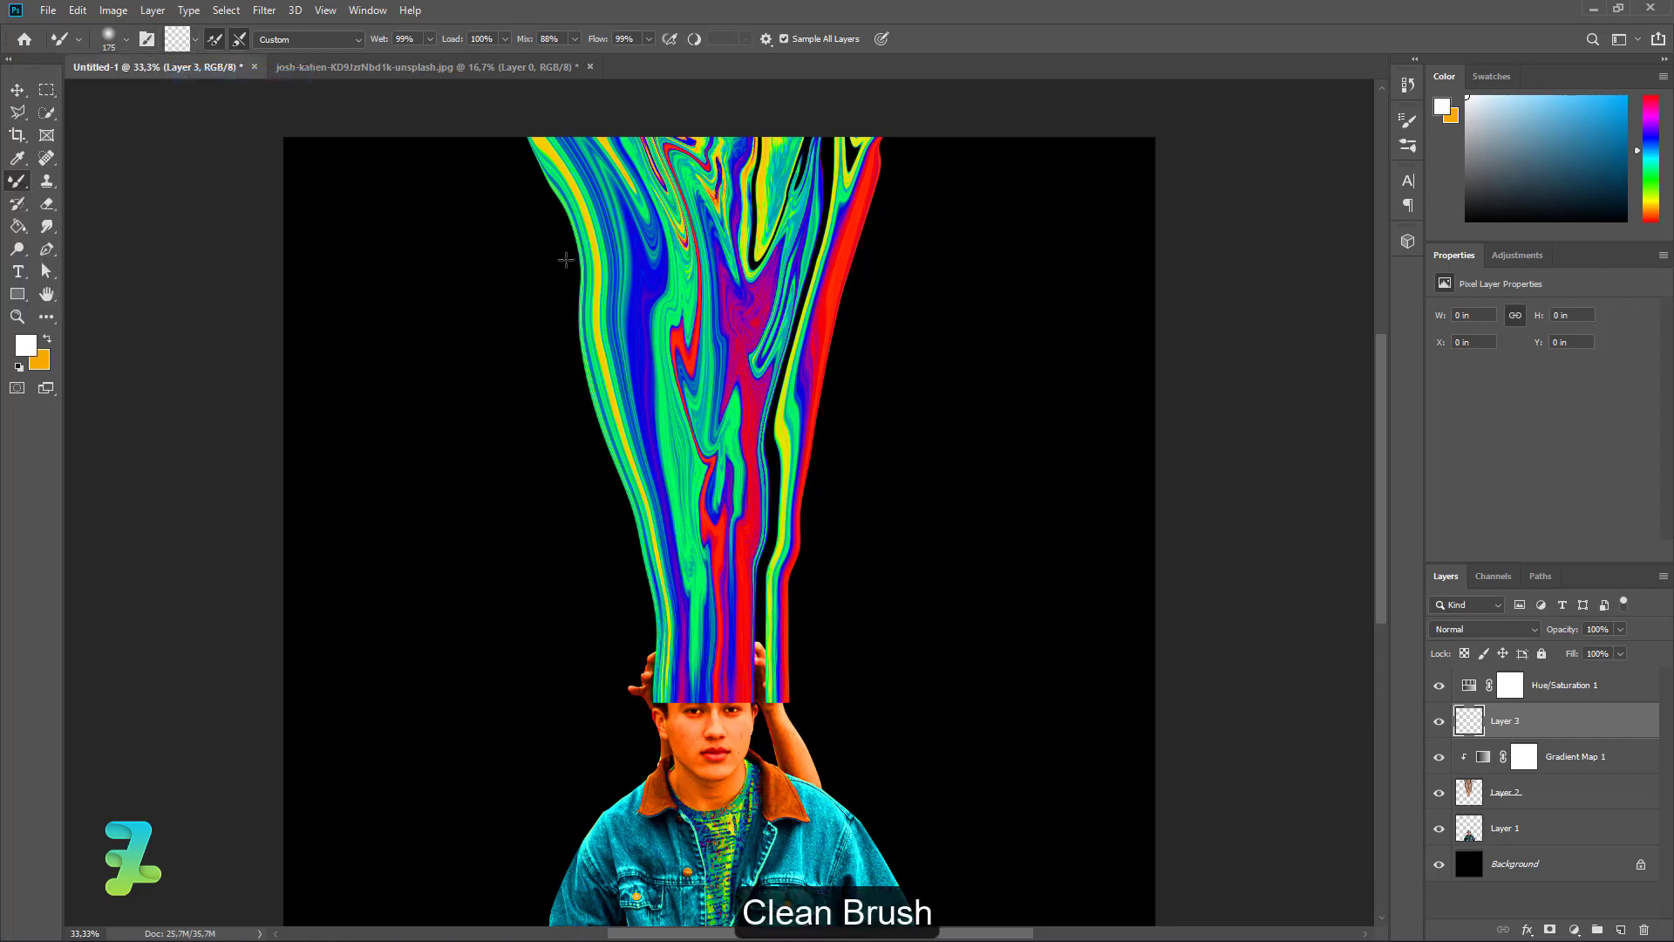
{"action": "key", "text": "bracketright"}
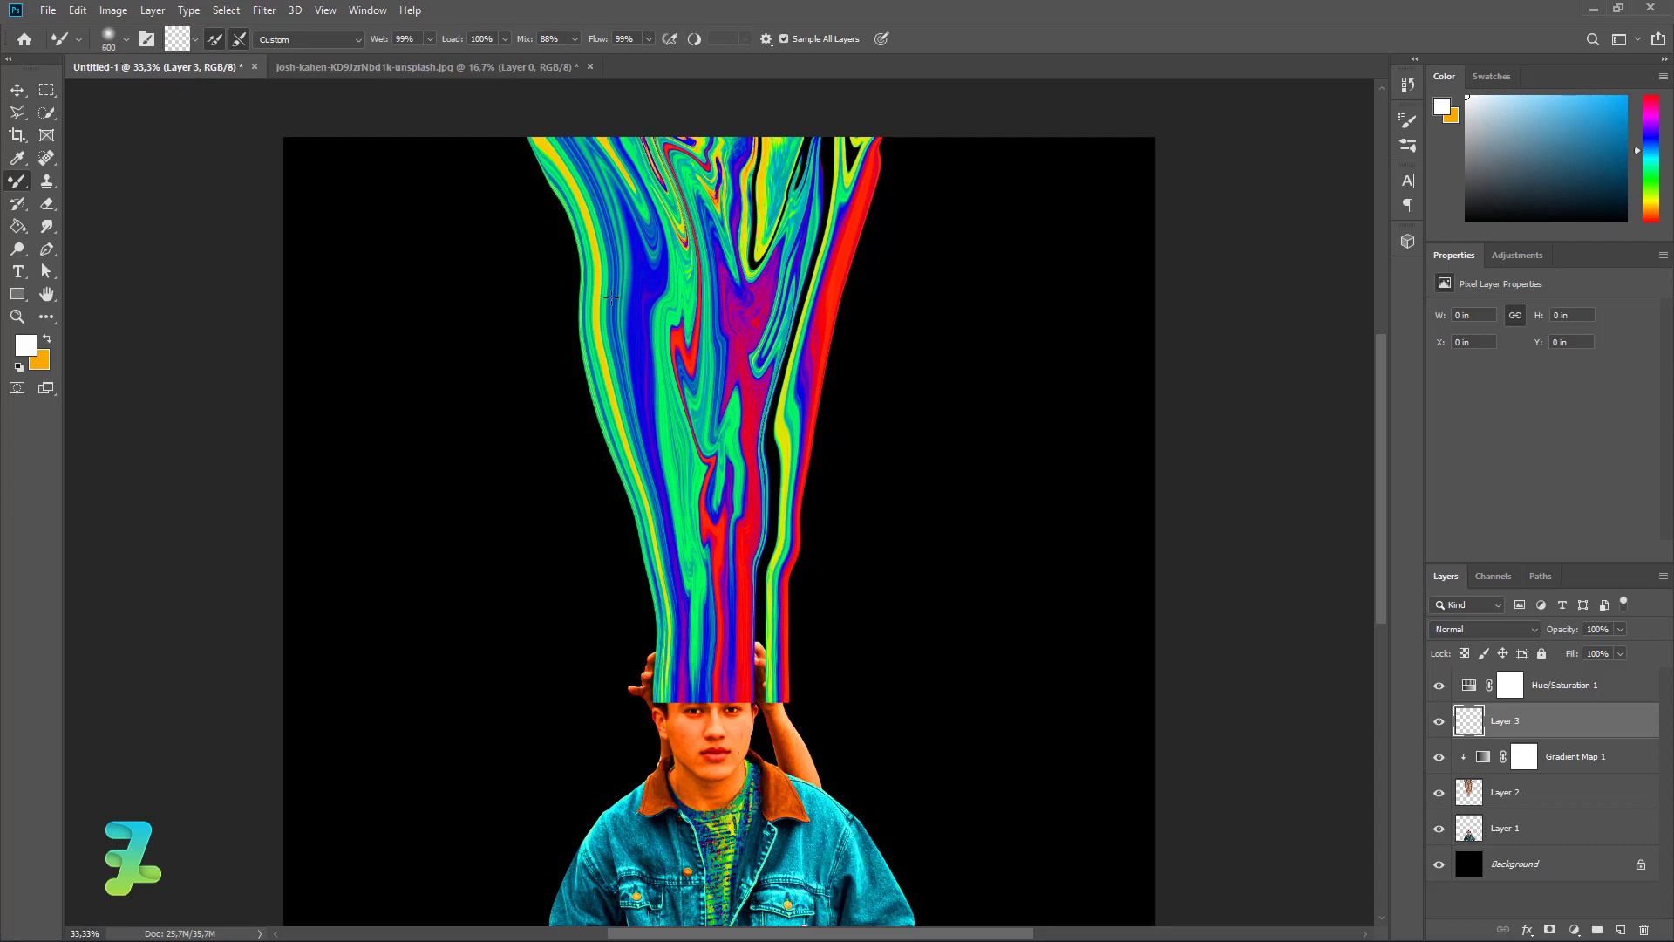
{"action": "left_click_drag", "start_coordinate": [599, 289], "coordinate": [595, 188]}
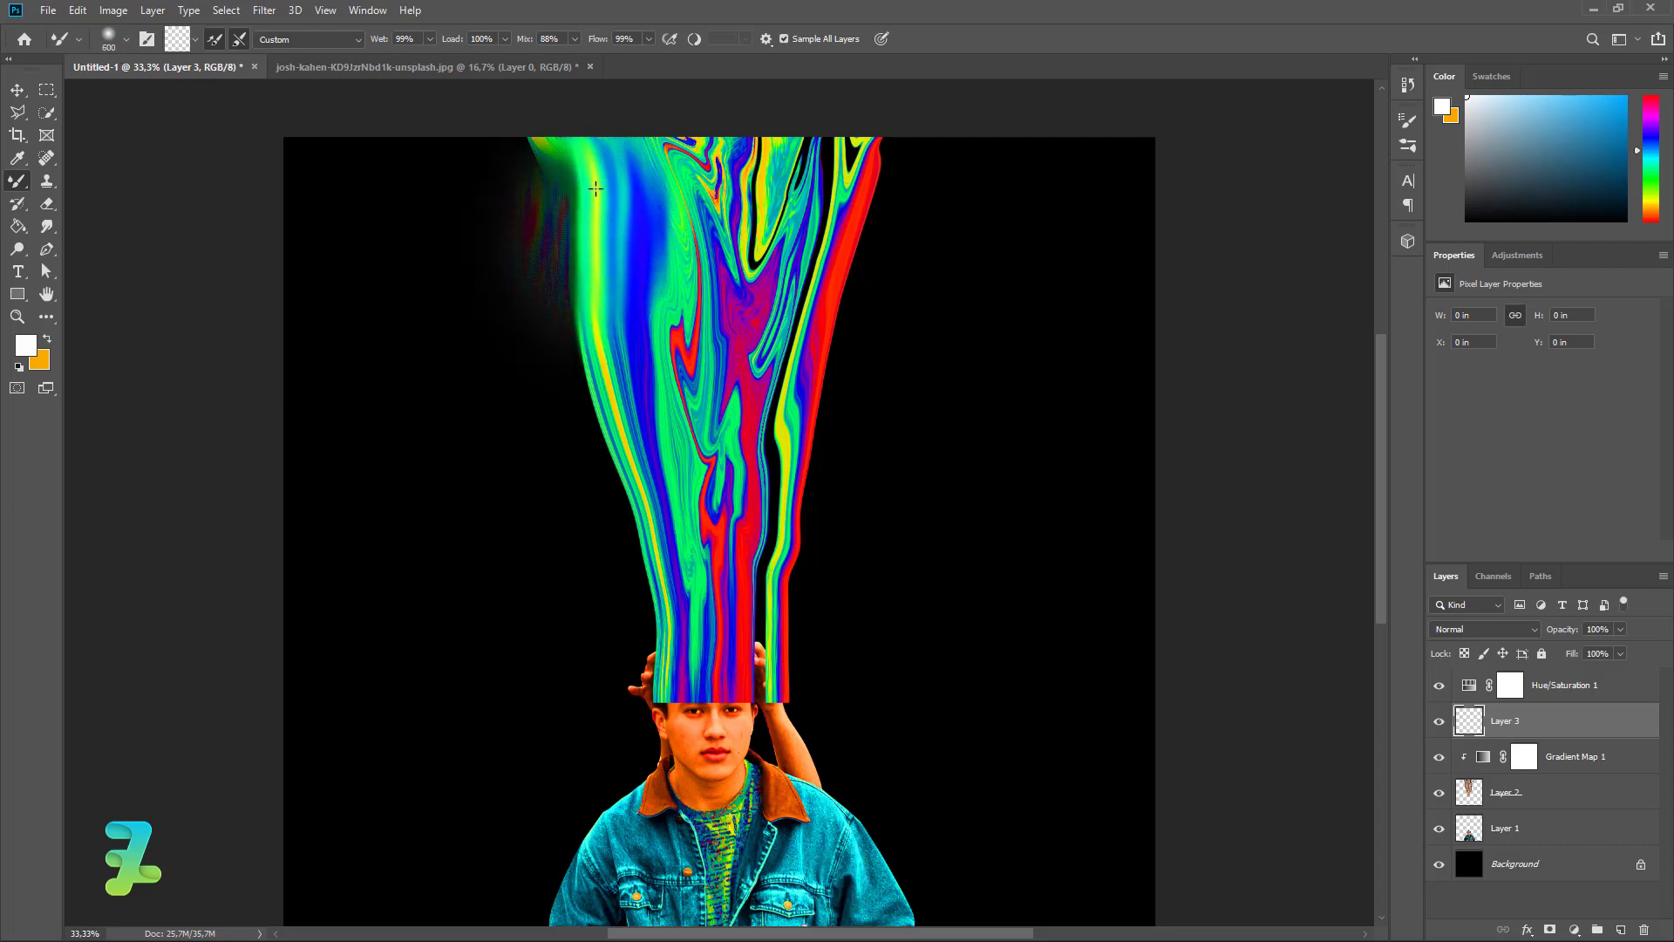
{"action": "key", "text": "ctrl+z"}
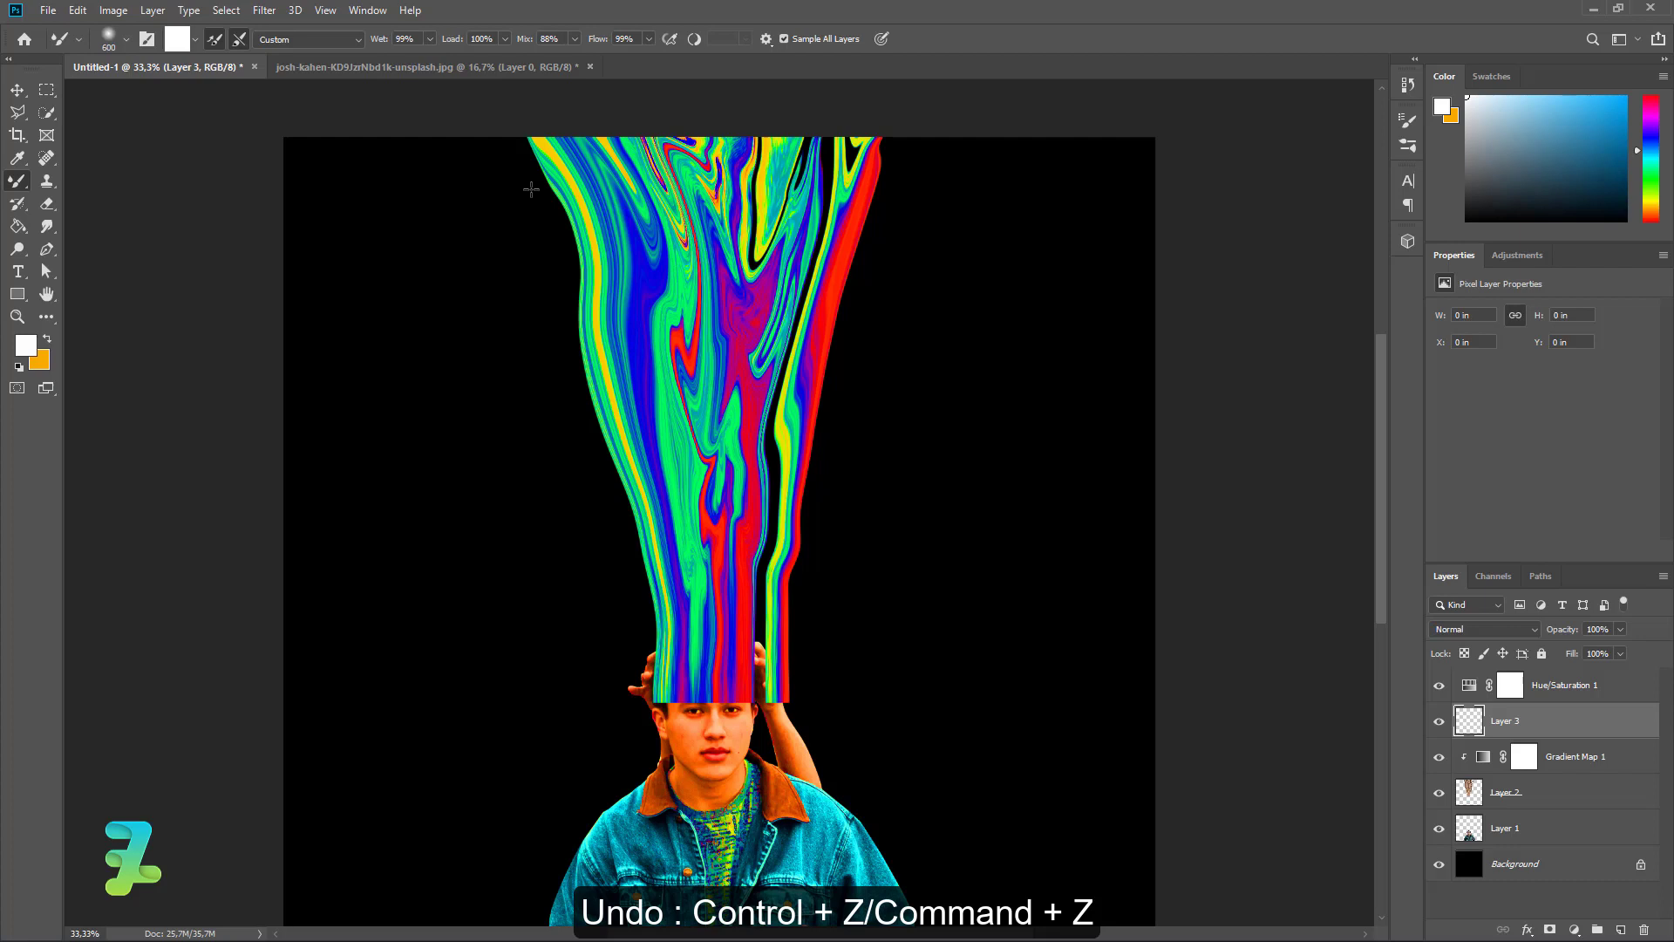
Step: Clean the Mixer Brush, reduce its size to 250, and smear the left and middle parts of the colored strip into smooth streaks
{"action": "left_click", "coordinate": [195, 39]}
{"action": "left_click", "coordinate": [194, 73]}
{"action": "key", "text": "bracketleft"}
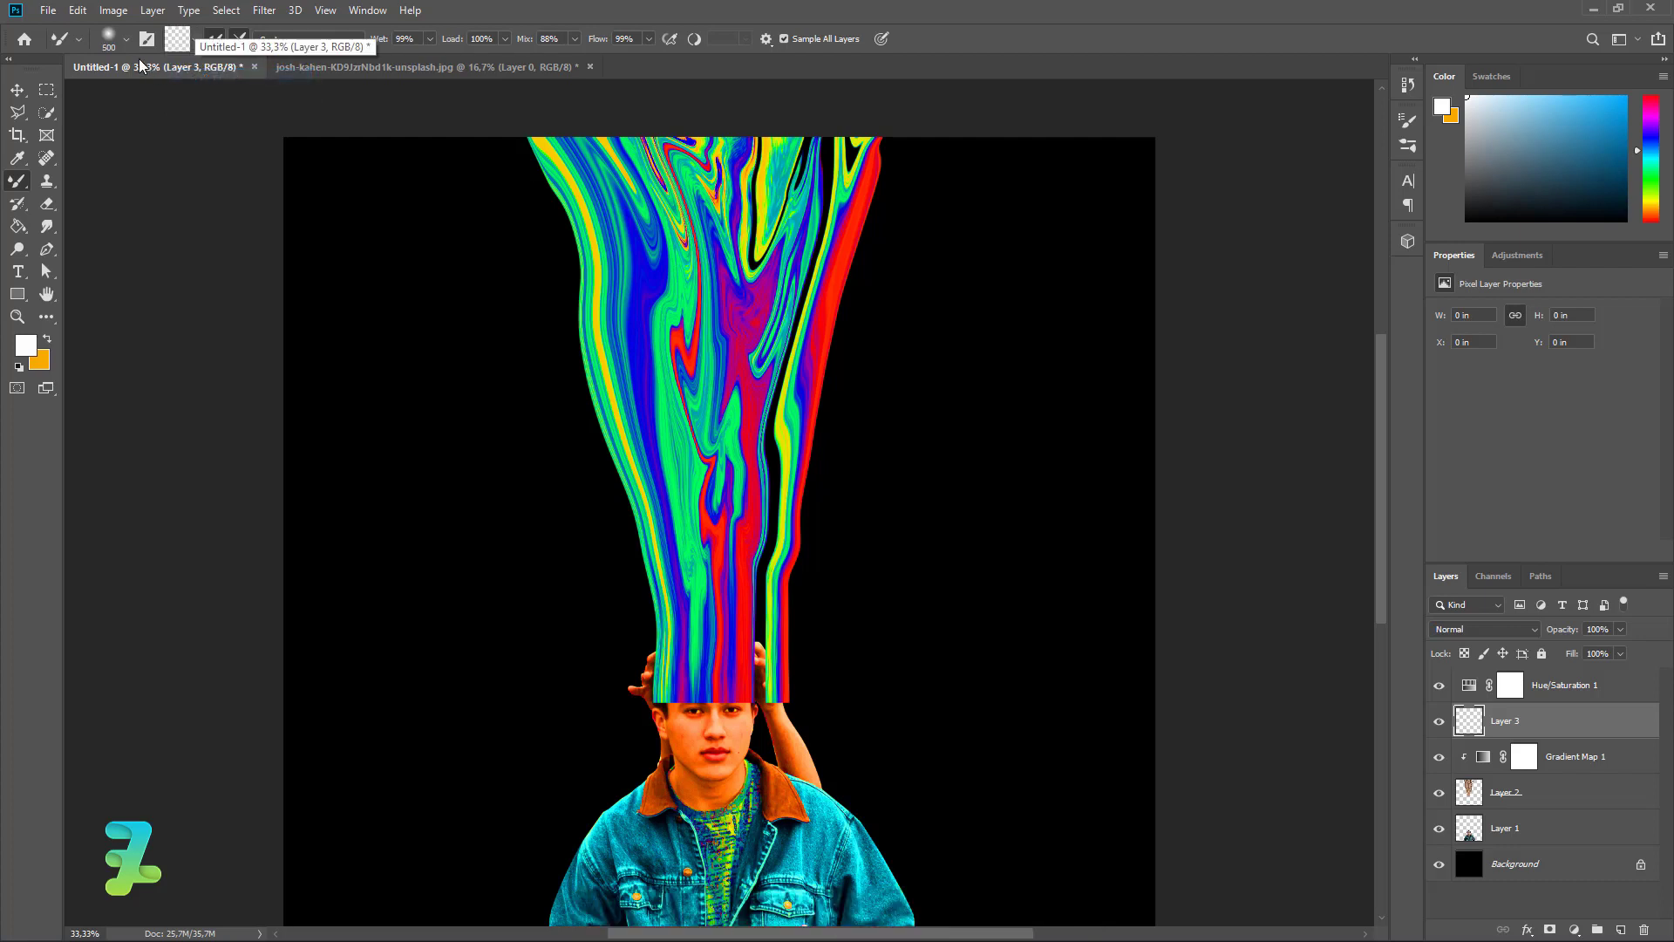
{"action": "mouse_move", "coordinate": [606, 263]}
{"action": "left_mouse_down"}
{"action": "mouse_move", "coordinate": [600, 191]}
{"action": "mouse_move", "coordinate": [571, 90]}
{"action": "left_mouse_up"}
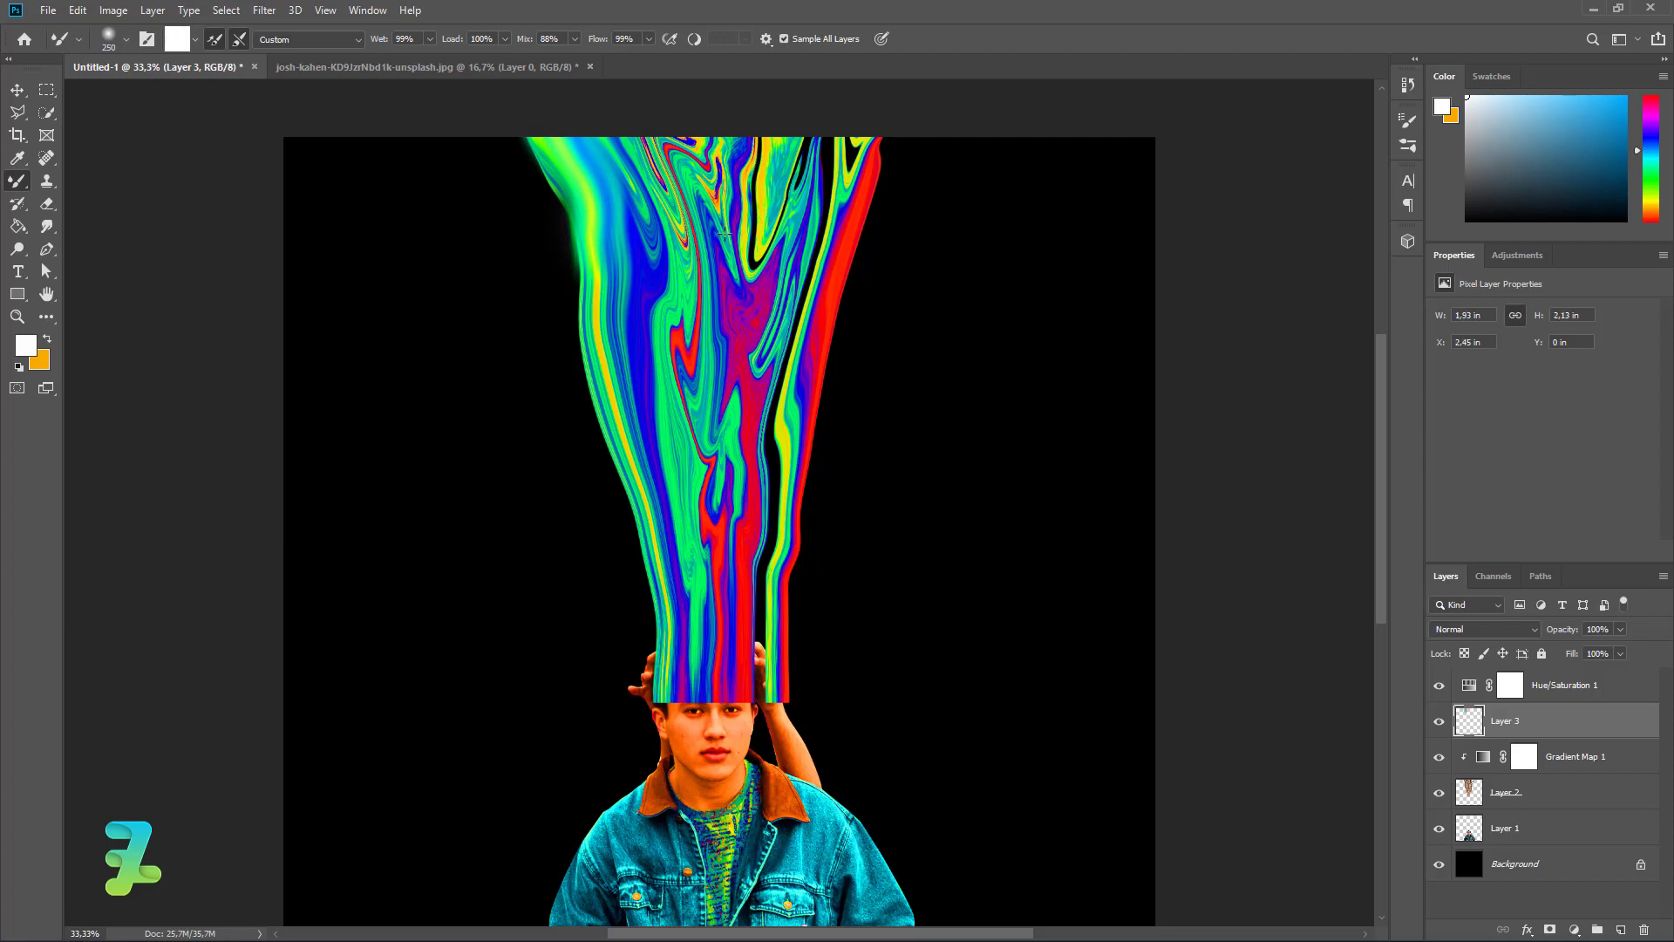
{"action": "left_click_drag", "start_coordinate": [724, 234], "coordinate": [723, 128]}
{"action": "left_click_drag", "start_coordinate": [670, 218], "coordinate": [660, 163]}
{"action": "mouse_move", "coordinate": [647, 242]}
{"action": "left_mouse_down"}
{"action": "mouse_move", "coordinate": [614, 268]}
{"action": "mouse_move", "coordinate": [625, 301]}
{"action": "left_mouse_up"}
{"action": "mouse_move", "coordinate": [603, 305]}
{"action": "left_mouse_down"}
{"action": "mouse_move", "coordinate": [672, 672]}
{"action": "mouse_move", "coordinate": [698, 588]}
{"action": "mouse_move", "coordinate": [688, 492]}
{"action": "mouse_move", "coordinate": [700, 642]}
{"action": "mouse_move", "coordinate": [664, 323]}
{"action": "mouse_move", "coordinate": [680, 276]}
{"action": "mouse_move", "coordinate": [724, 662]}
{"action": "mouse_move", "coordinate": [669, 249]}
{"action": "left_mouse_up"}
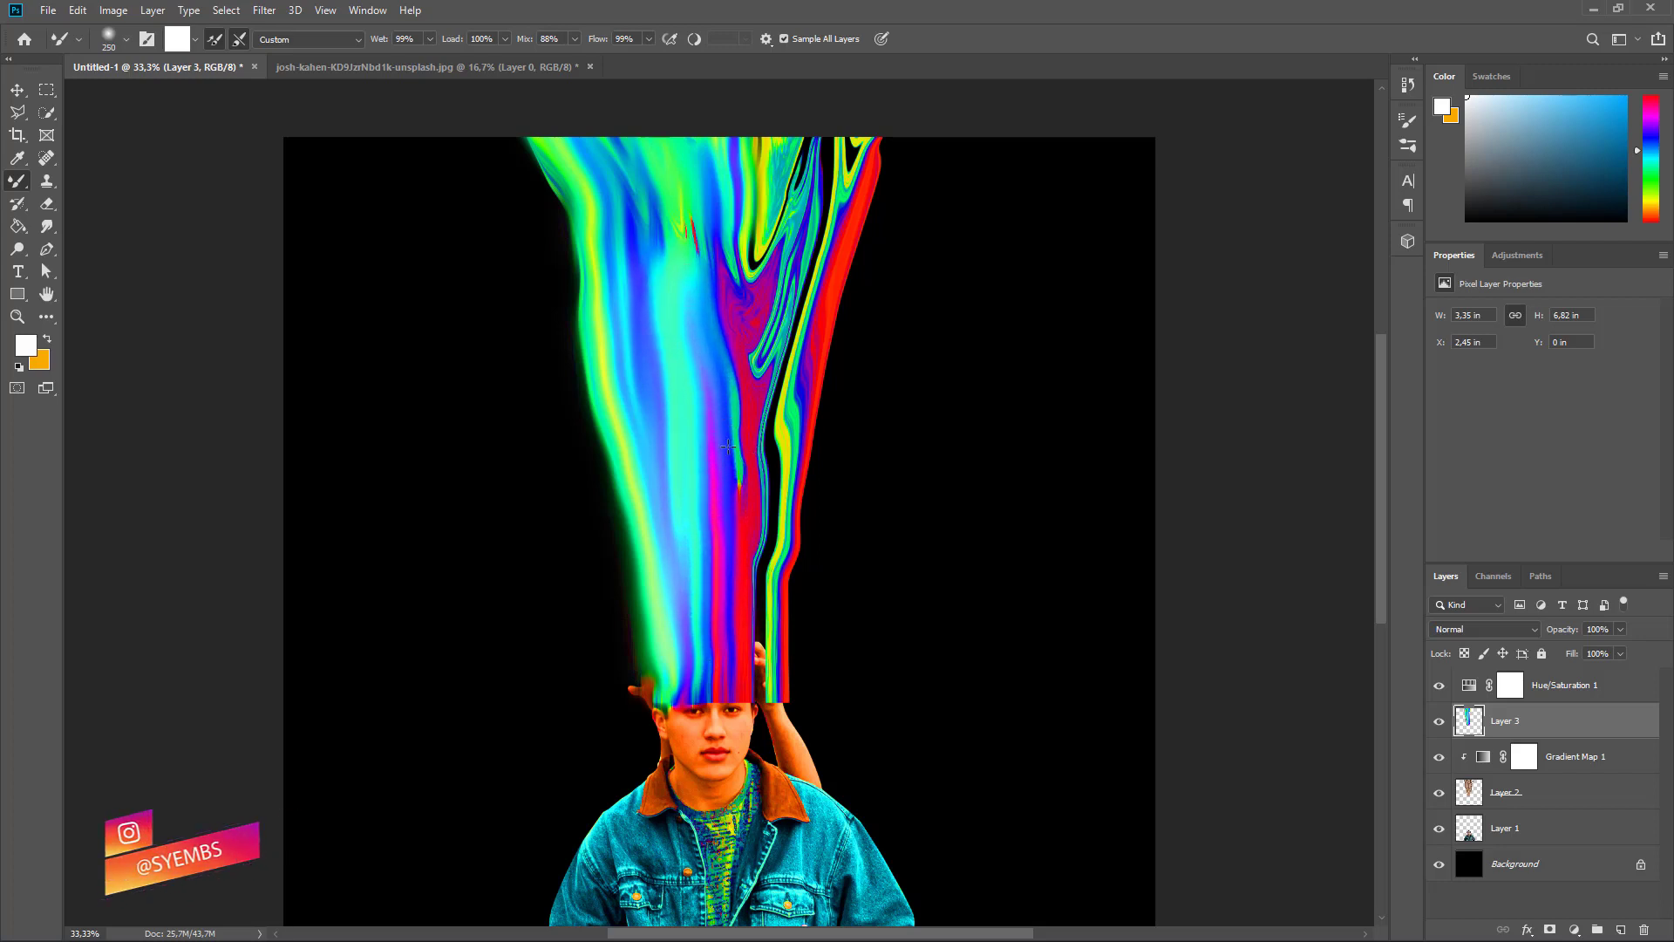
Step: Smear the strip's center and upper right swirls upward into smooth streaks along the flow
{"action": "mouse_move", "coordinate": [727, 446]}
{"action": "left_mouse_down"}
{"action": "mouse_move", "coordinate": [745, 303]}
{"action": "mouse_move", "coordinate": [714, 226]}
{"action": "mouse_move", "coordinate": [722, 185]}
{"action": "left_mouse_up"}
{"action": "left_click_drag", "start_coordinate": [751, 272], "coordinate": [768, 223]}
{"action": "left_click_drag", "start_coordinate": [779, 374], "coordinate": [820, 125]}
{"action": "left_click_drag", "start_coordinate": [763, 233], "coordinate": [763, 129]}
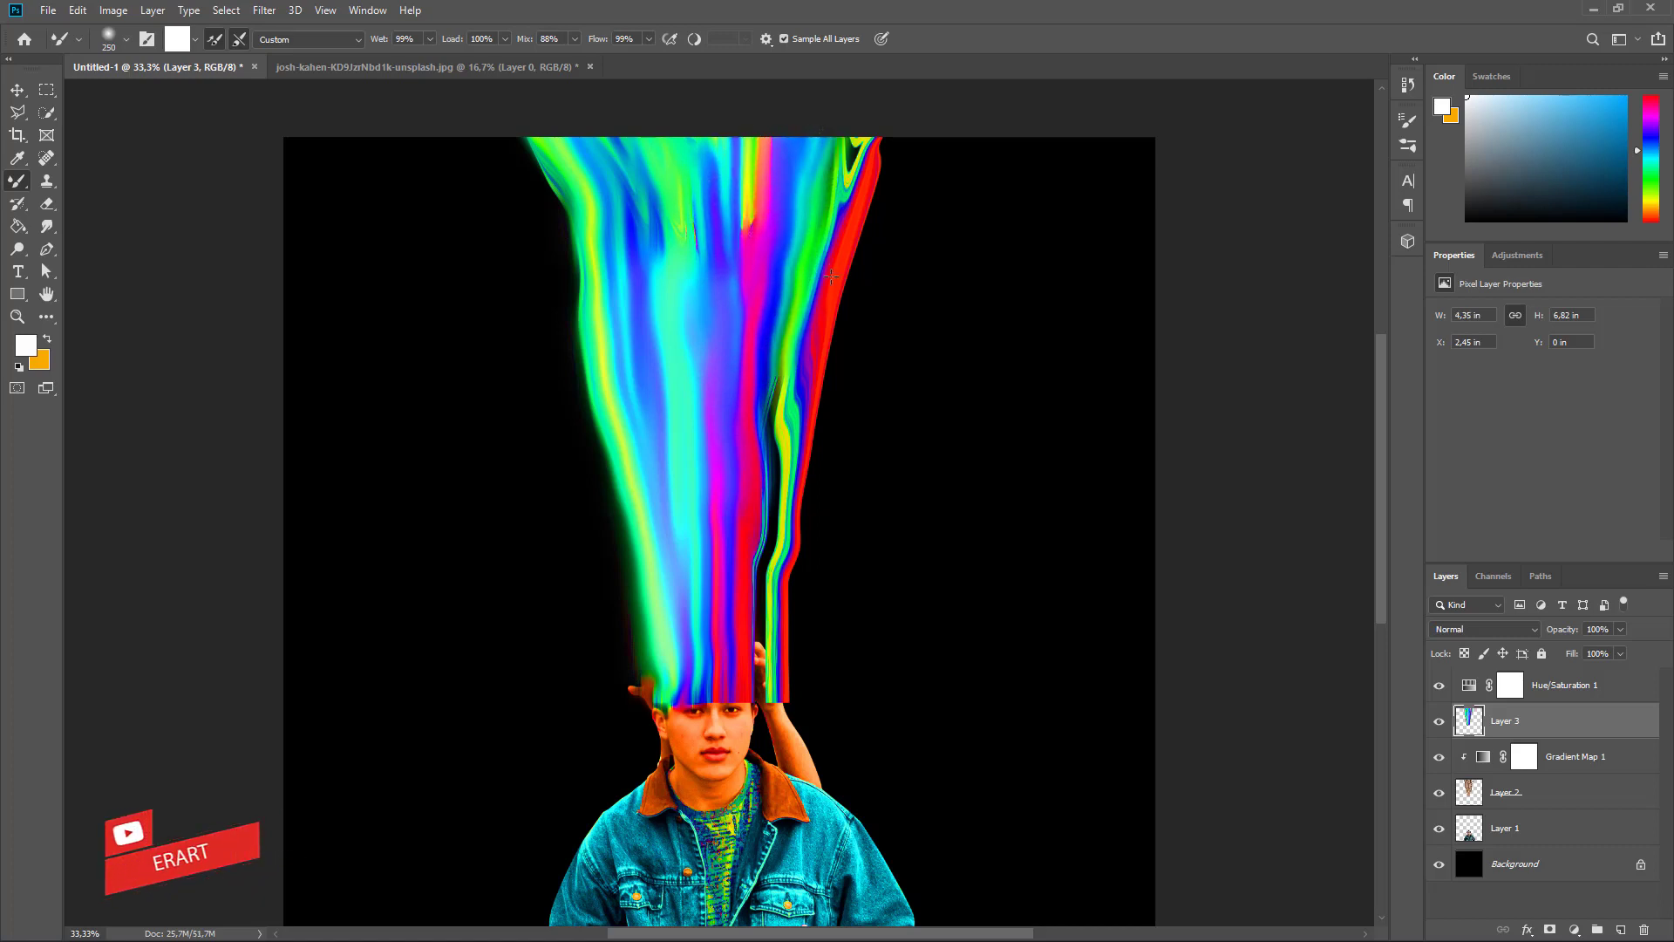
{"action": "left_click_drag", "start_coordinate": [816, 273], "coordinate": [861, 130]}
{"action": "mouse_move", "coordinate": [791, 377]}
{"action": "left_mouse_down"}
{"action": "mouse_move", "coordinate": [795, 498]}
{"action": "mouse_move", "coordinate": [788, 478]}
{"action": "left_mouse_up"}
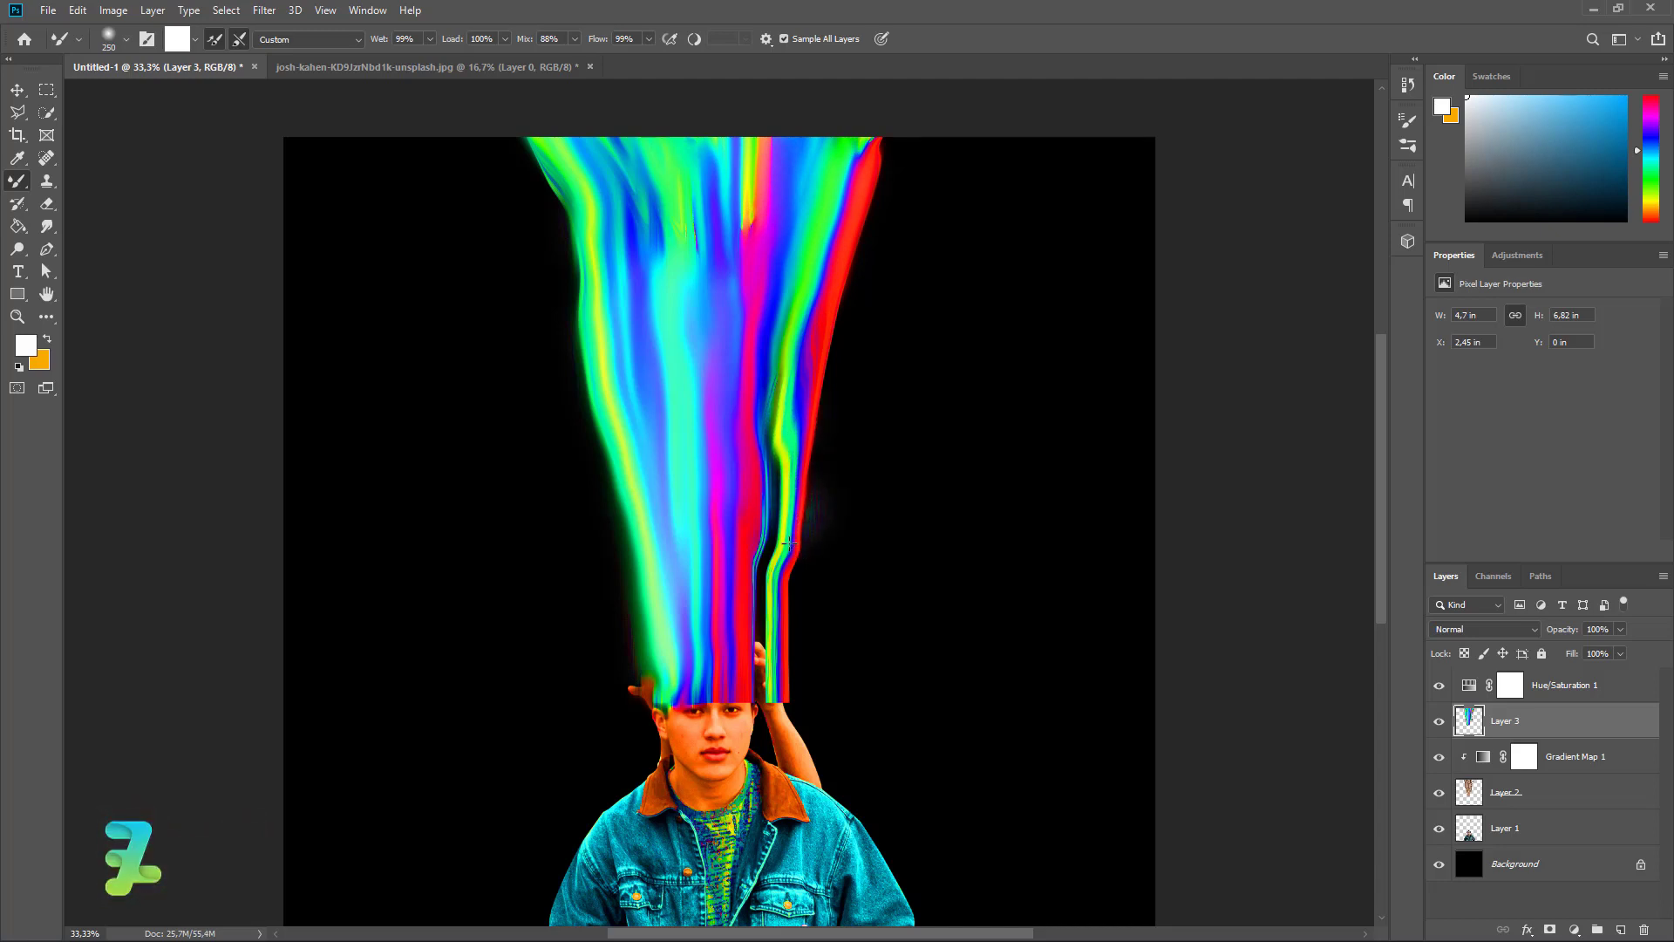
{"action": "key", "text": "ctrl+z"}
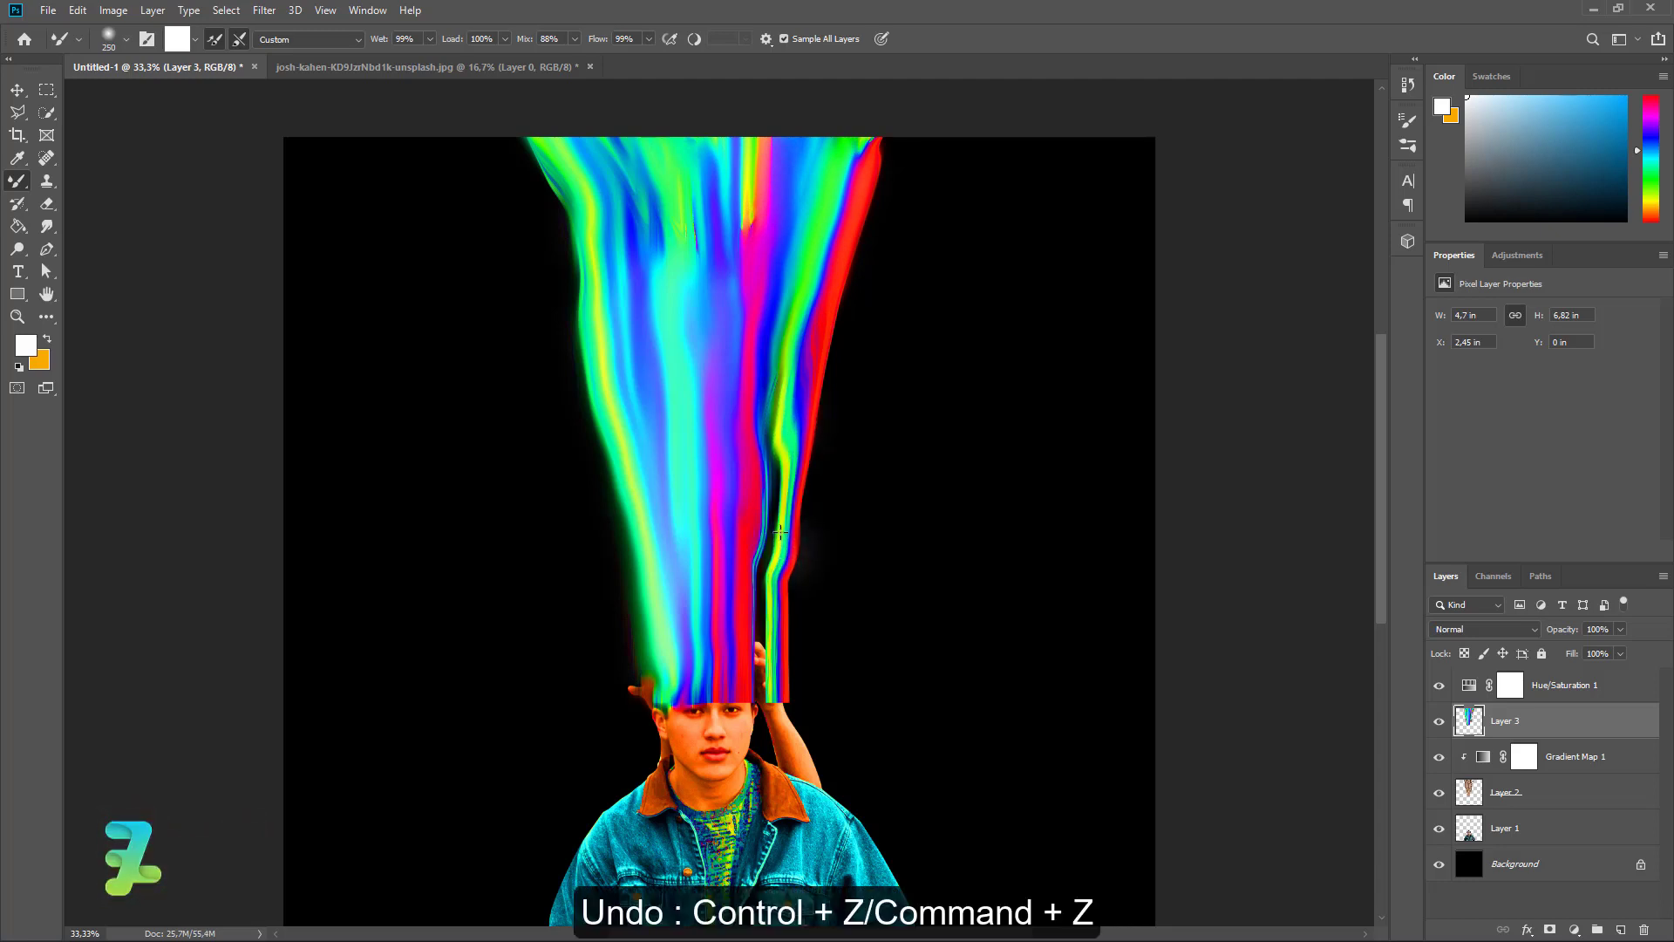
{"action": "key", "text": "ctrl+z"}
{"action": "left_click_drag", "start_coordinate": [780, 526], "coordinate": [791, 482]}
{"action": "key", "text": "ctrl+z"}
{"action": "key", "text": "ctrl+z"}
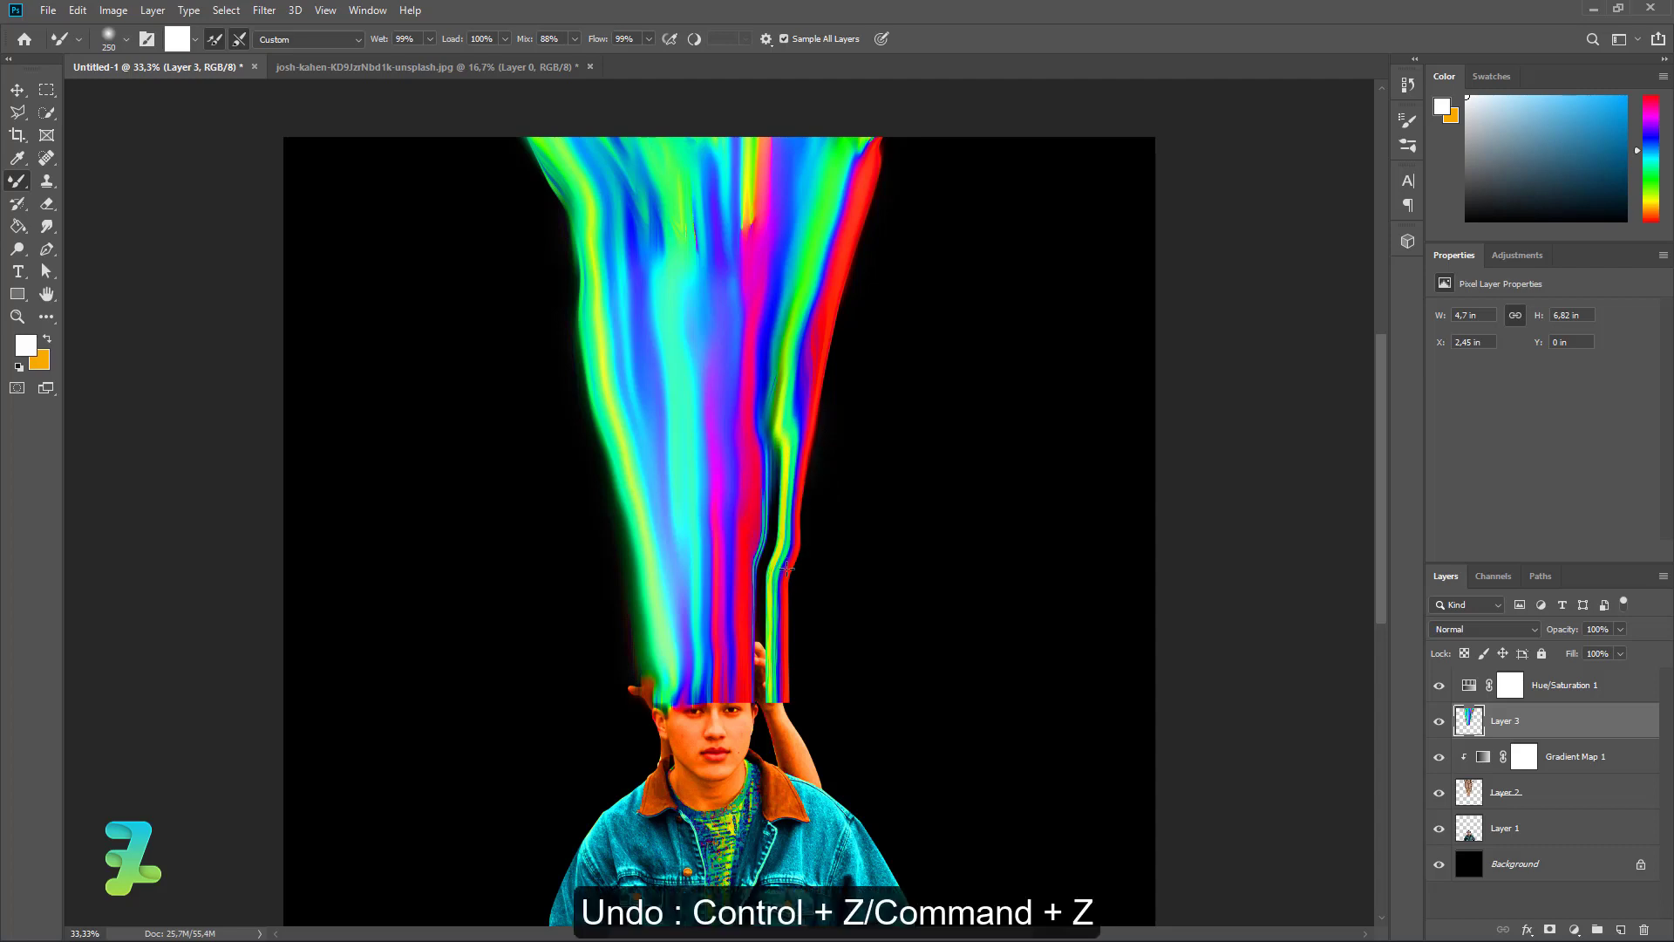
Step: Smear the strip's lower right strand upward and blend the strip's base into the man's forehead and hands
{"action": "mouse_move", "coordinate": [782, 639]}
{"action": "left_mouse_down"}
{"action": "mouse_move", "coordinate": [783, 702]}
{"action": "mouse_move", "coordinate": [768, 572]}
{"action": "mouse_move", "coordinate": [794, 479]}
{"action": "left_mouse_up"}
{"action": "key", "text": "ctrl+z"}
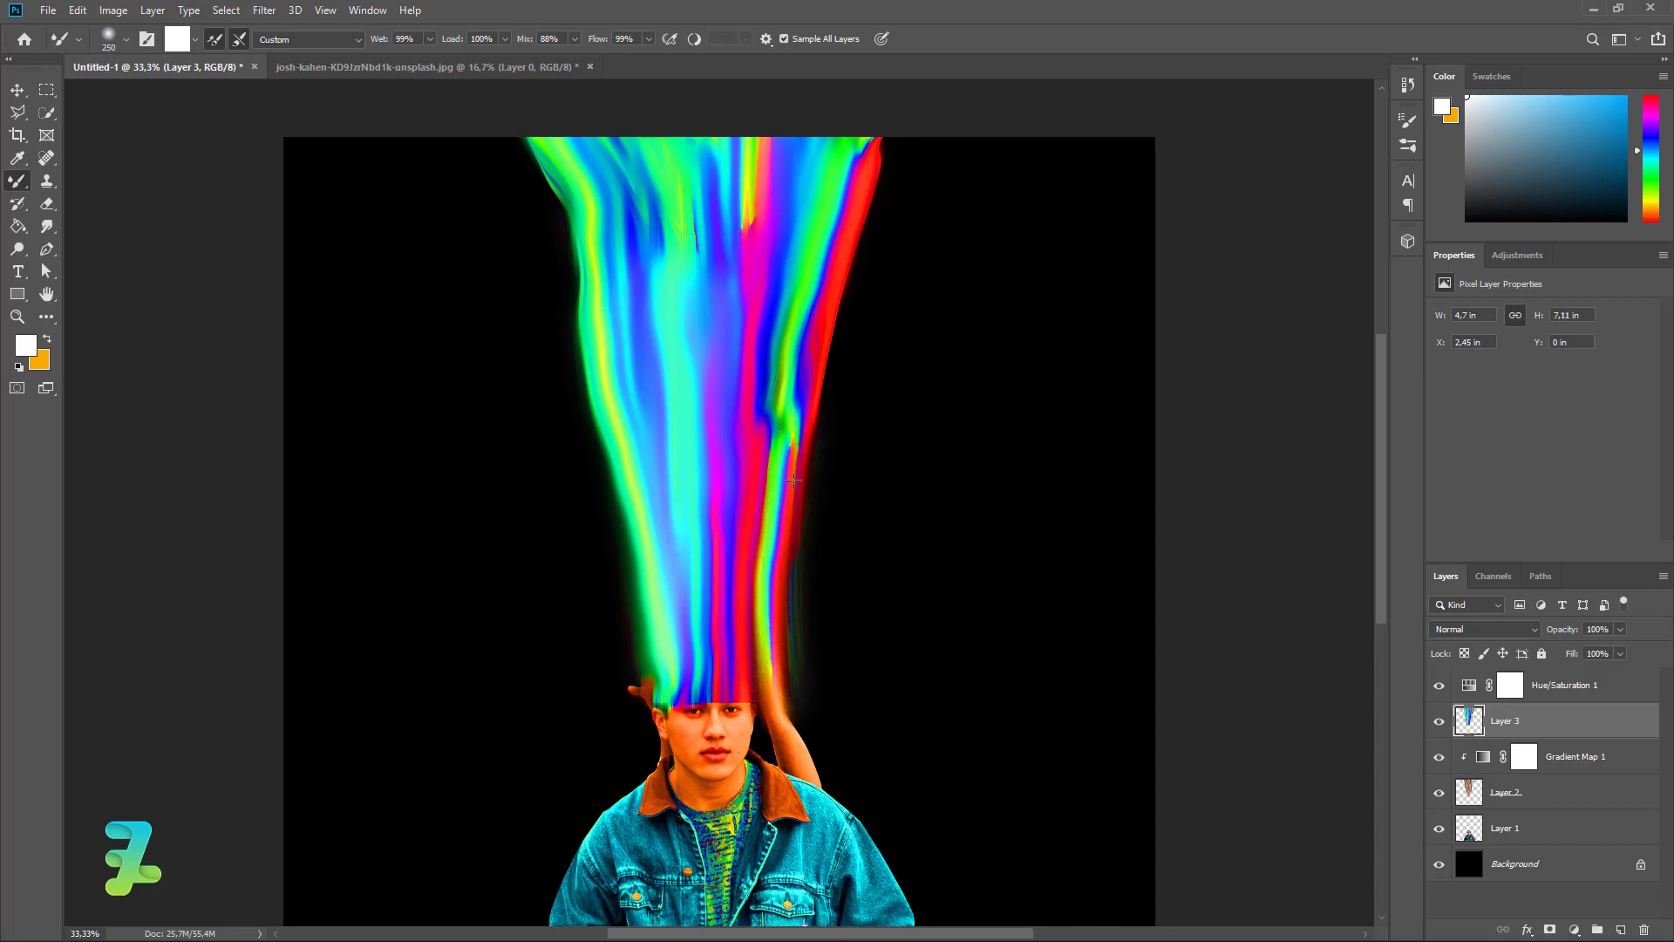
{"action": "mouse_move", "coordinate": [761, 664]}
{"action": "left_mouse_down"}
{"action": "mouse_move", "coordinate": [668, 694]}
{"action": "mouse_move", "coordinate": [728, 685]}
{"action": "mouse_move", "coordinate": [653, 675]}
{"action": "left_mouse_up"}
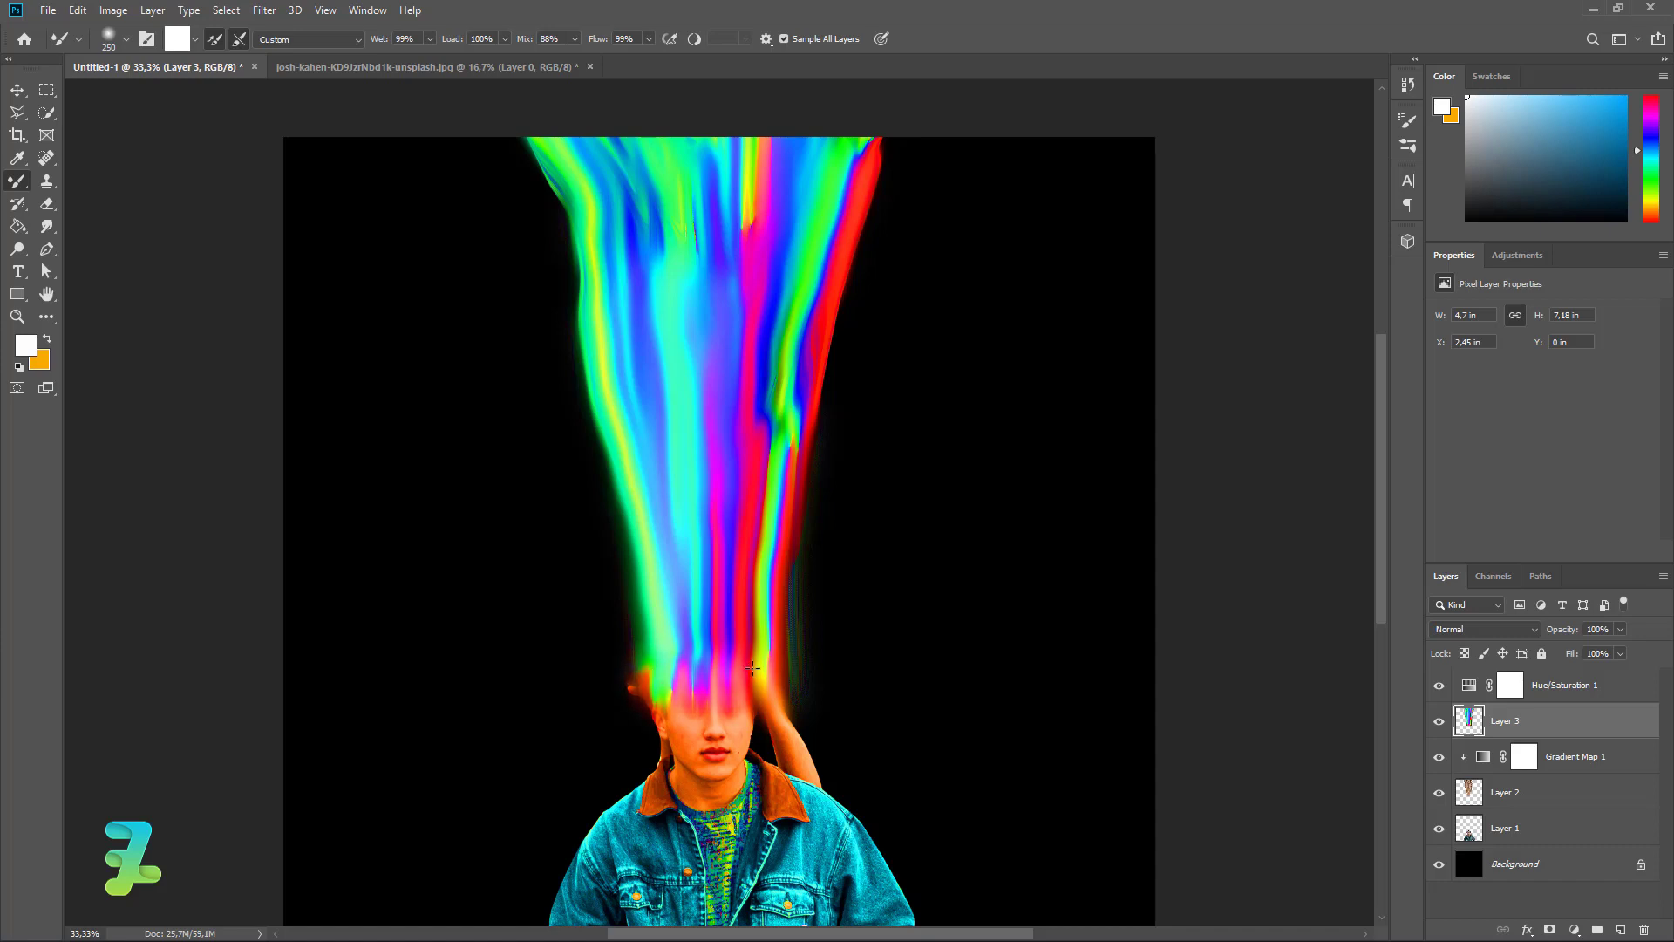
{"action": "left_click_drag", "start_coordinate": [768, 672], "coordinate": [764, 649]}
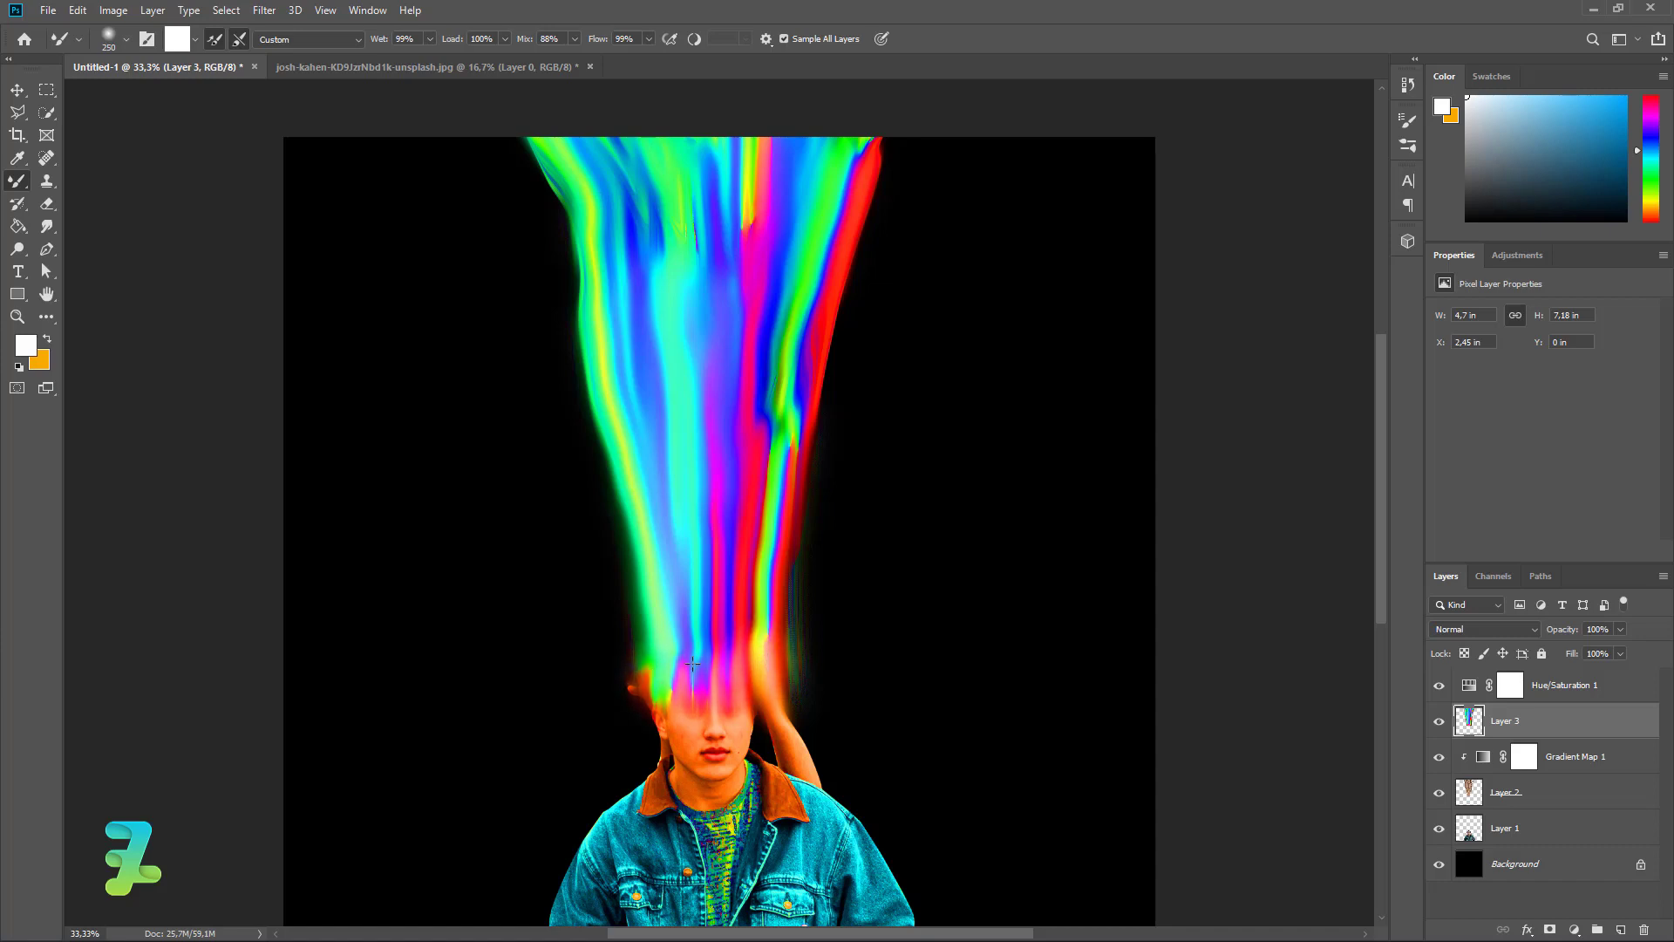
{"action": "left_click_drag", "start_coordinate": [645, 684], "coordinate": [644, 680]}
{"action": "left_click_drag", "start_coordinate": [779, 673], "coordinate": [781, 661]}
{"action": "key", "text": "ctrl+z"}
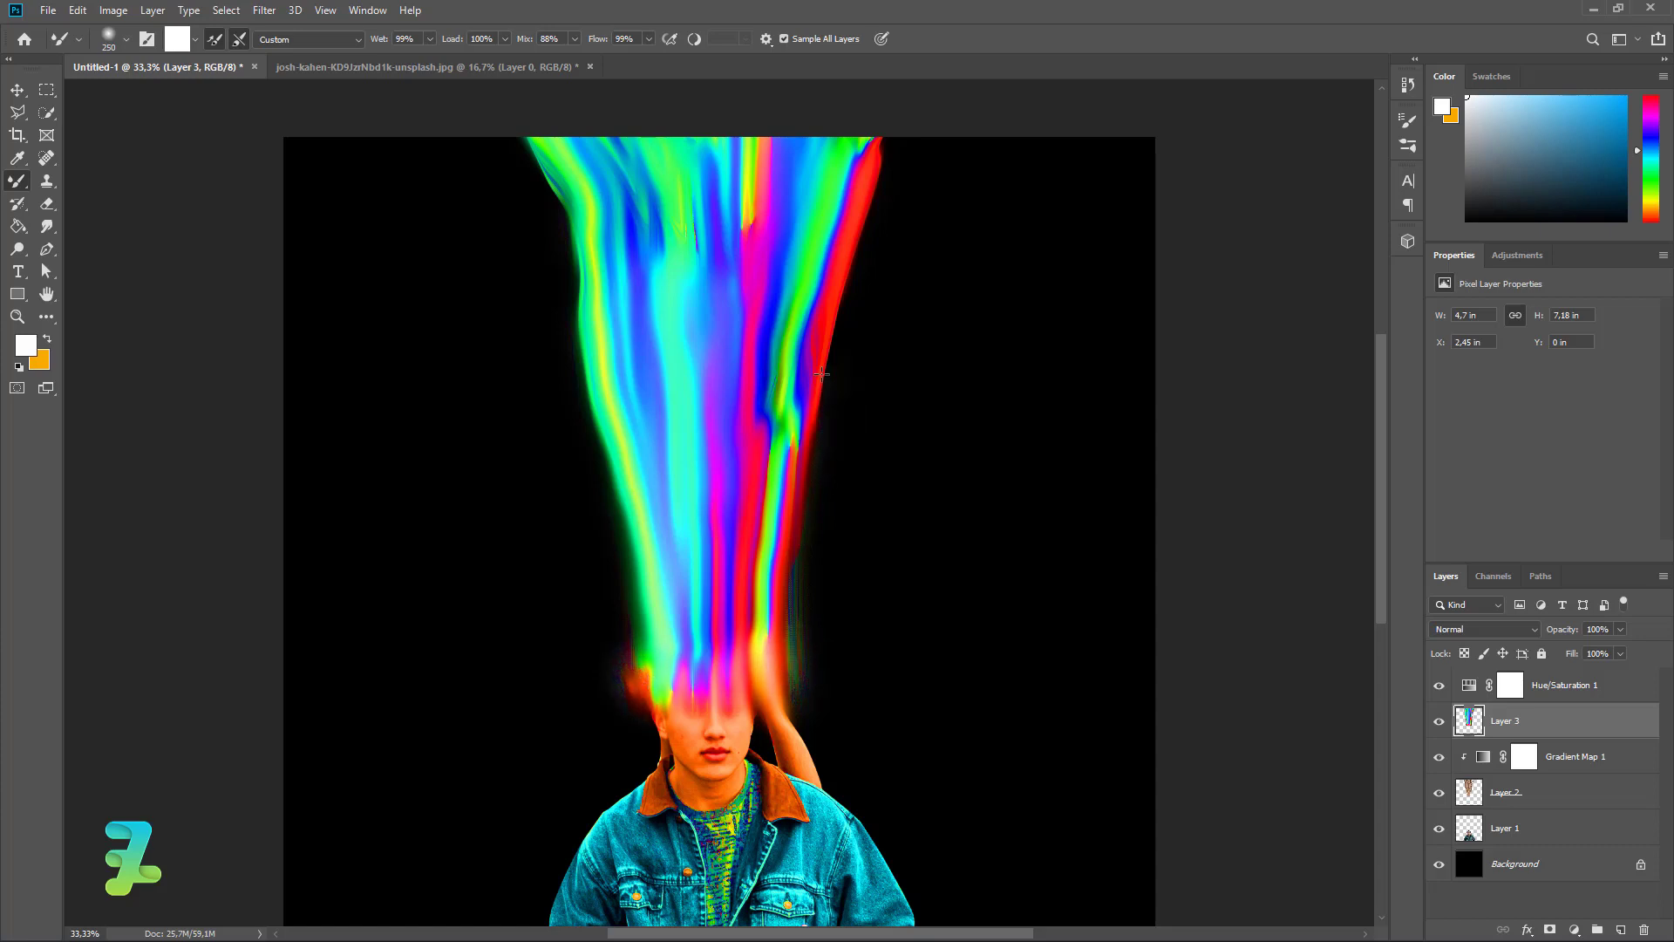
Step: Extend the strip's upper right and upper left edges outward with Mixer Brush strokes toward the canvas top
{"action": "left_click_drag", "start_coordinate": [852, 232], "coordinate": [891, 155]}
{"action": "mouse_move", "coordinate": [542, 165]}
{"action": "left_mouse_down"}
{"action": "mouse_move", "coordinate": [527, 124]}
{"action": "mouse_move", "coordinate": [525, 143]}
{"action": "left_mouse_up"}
{"action": "left_click_drag", "start_coordinate": [567, 206], "coordinate": [524, 140]}
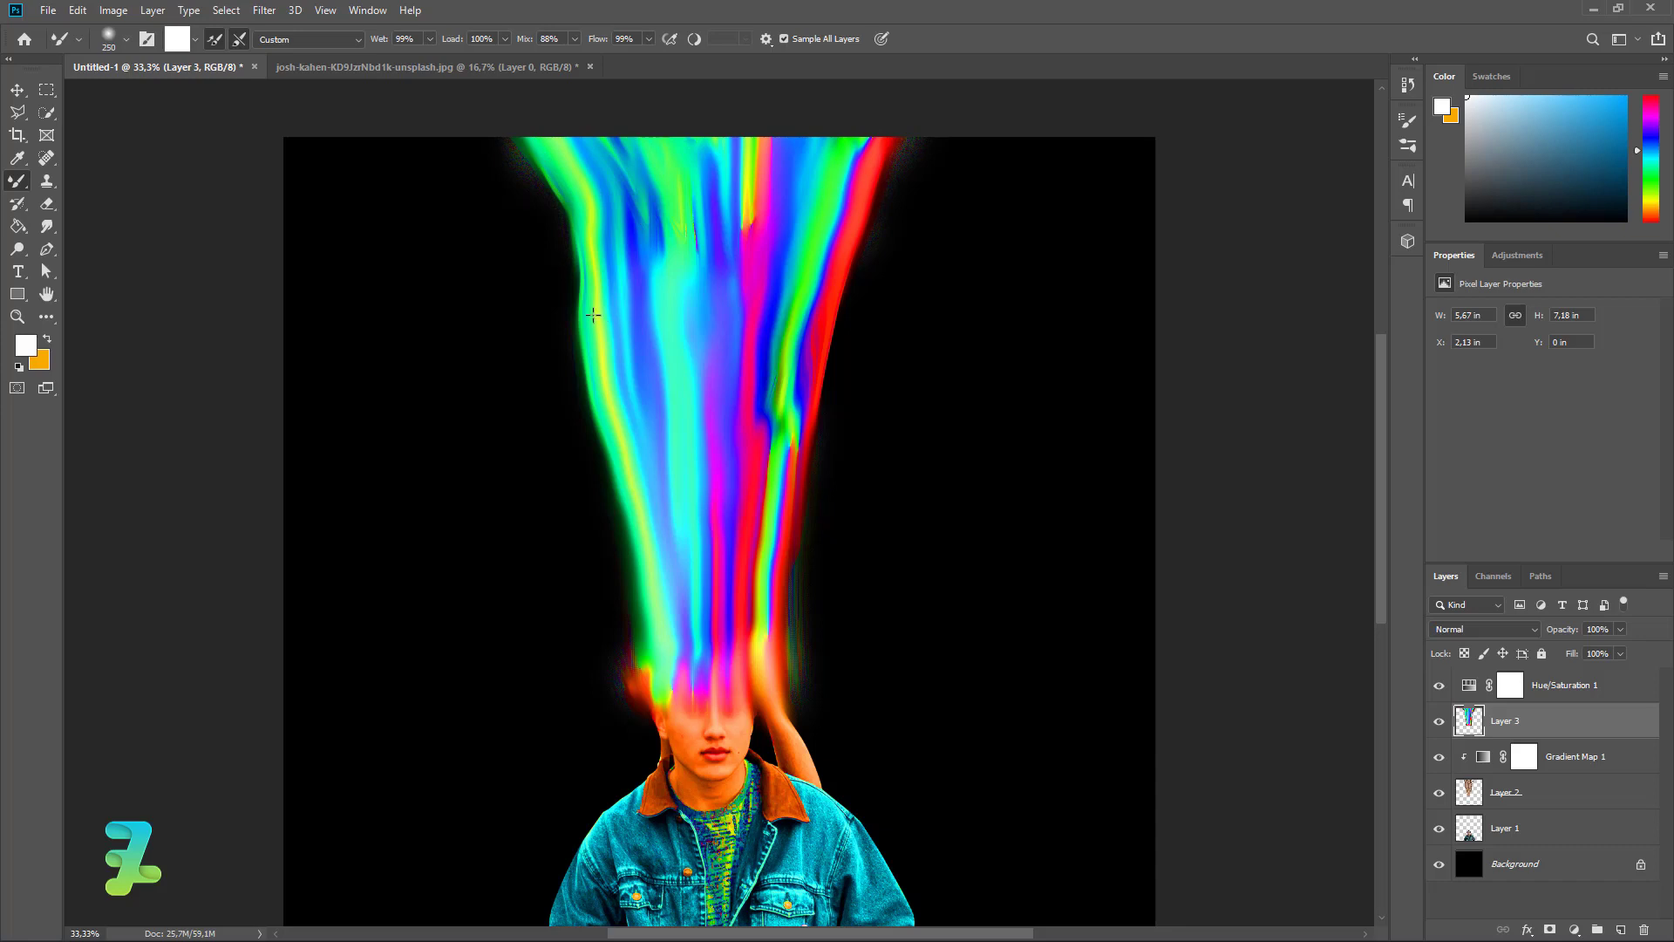
{"action": "mouse_move", "coordinate": [610, 471]}
{"action": "left_mouse_down"}
{"action": "mouse_move", "coordinate": [564, 362]}
{"action": "mouse_move", "coordinate": [567, 387]}
{"action": "left_mouse_up"}
{"action": "key", "text": "ctrl+z"}
Step: Open the Liquify filter on Layer 3 and push the strip's upper left edge outward using a size 250 Forward Warp brush
{"action": "left_click", "coordinate": [263, 13]}
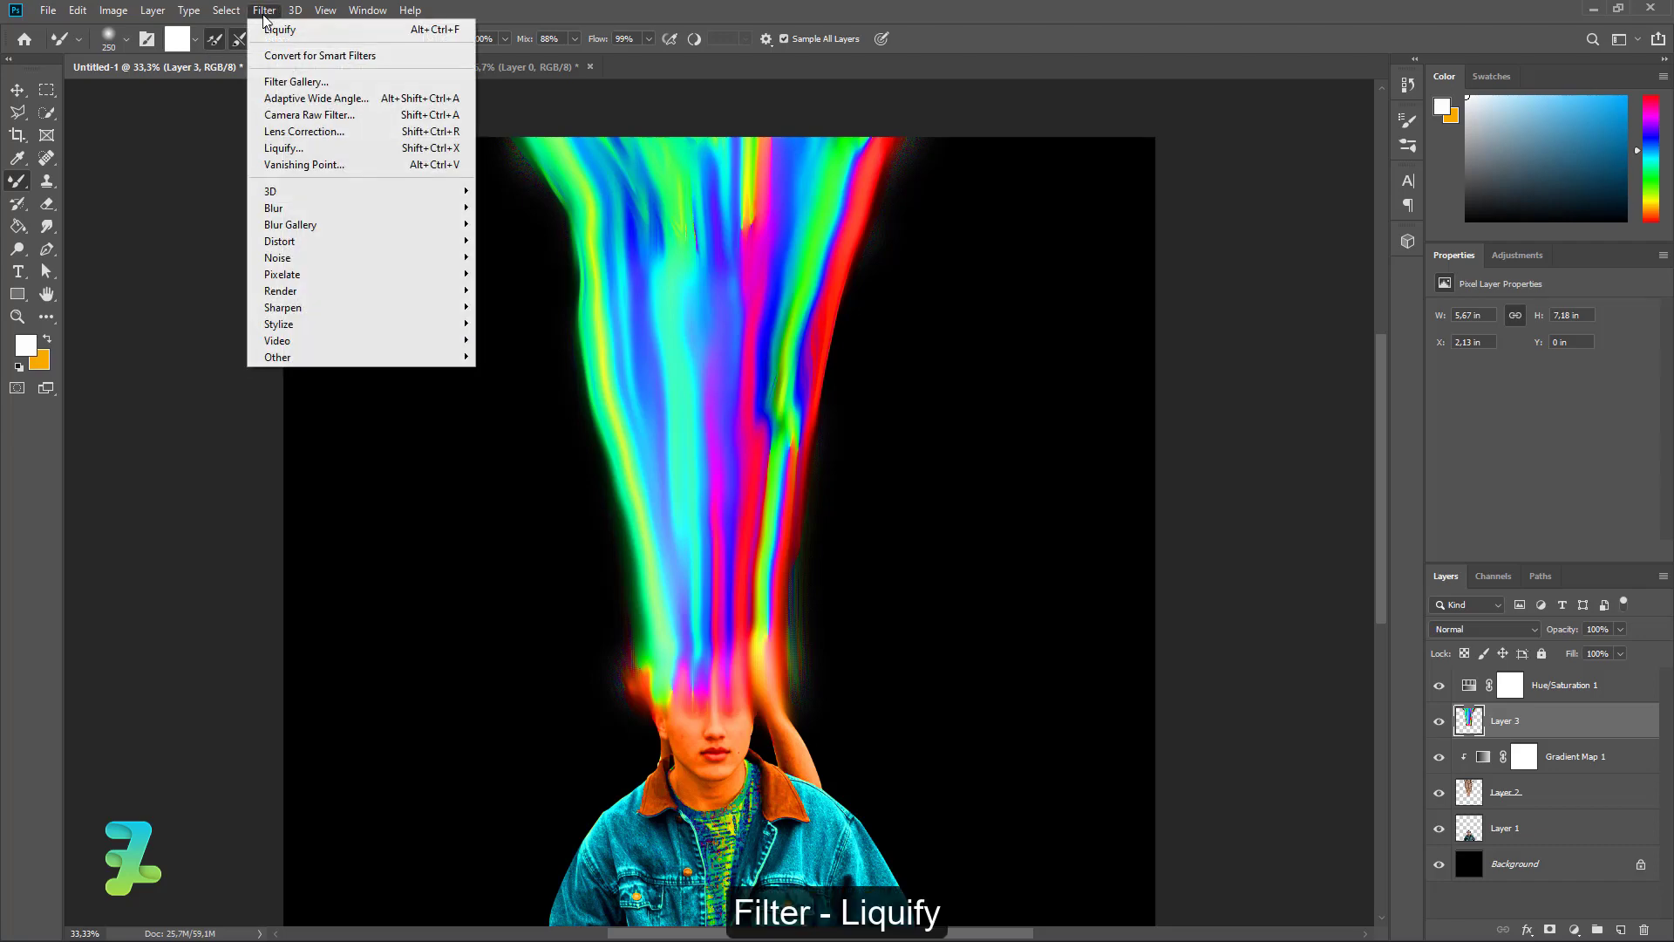
{"action": "left_click", "coordinate": [297, 148]}
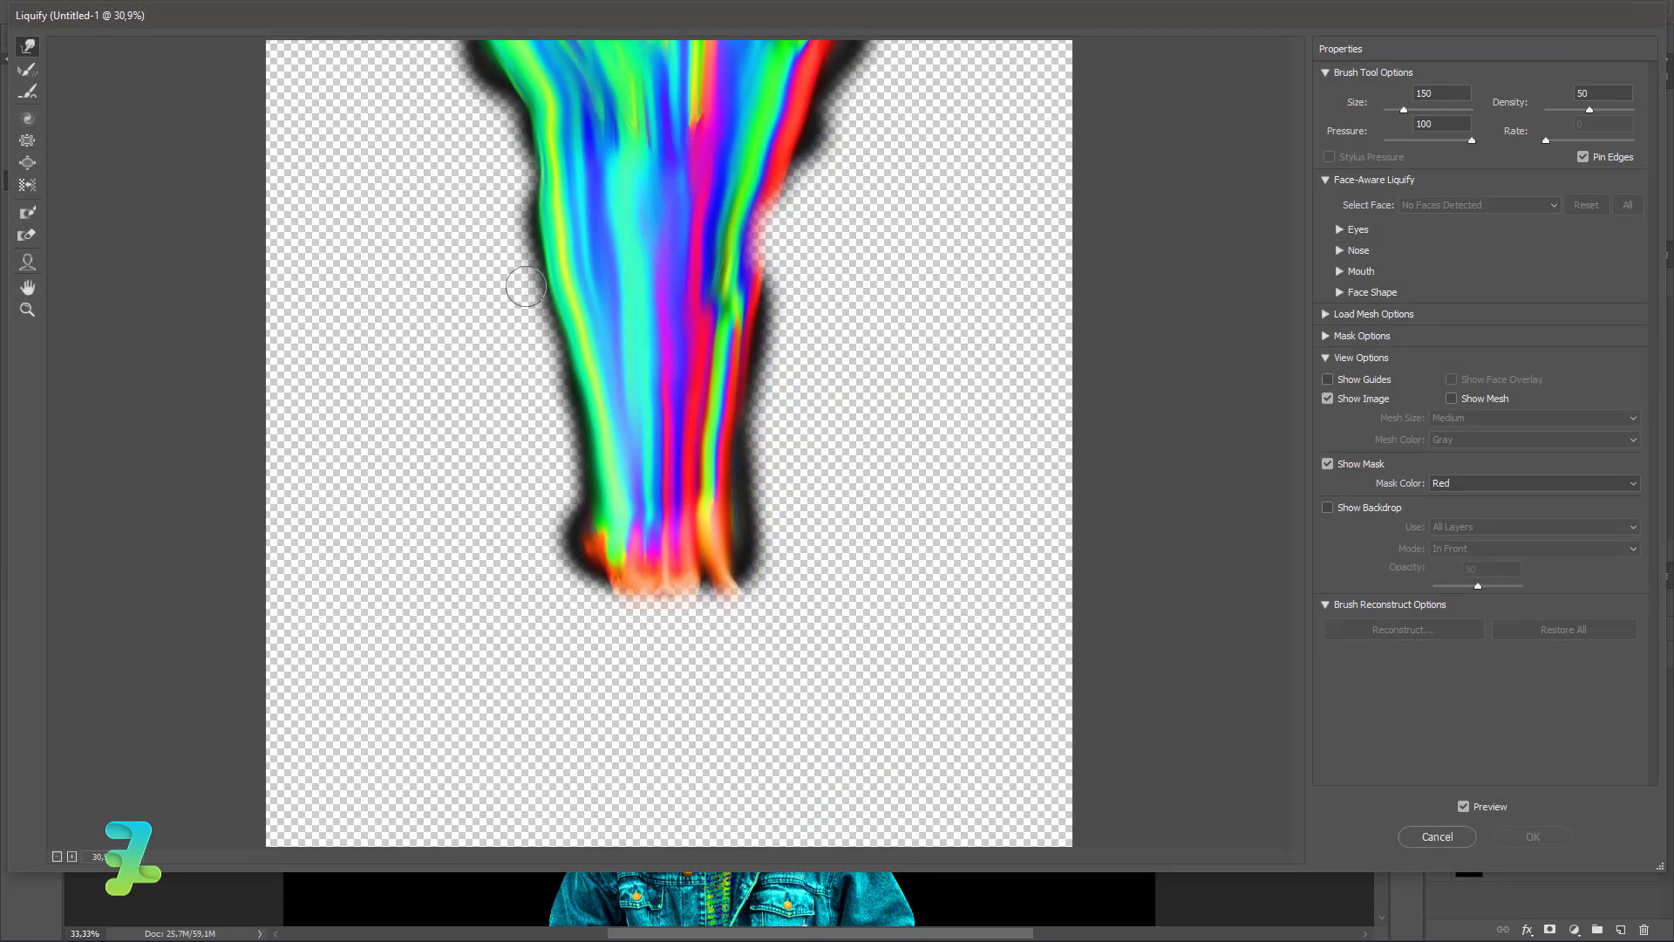
{"action": "key", "text": "bracketright"}
{"action": "key", "text": "bracketright"}
{"action": "key", "text": "bracketright"}
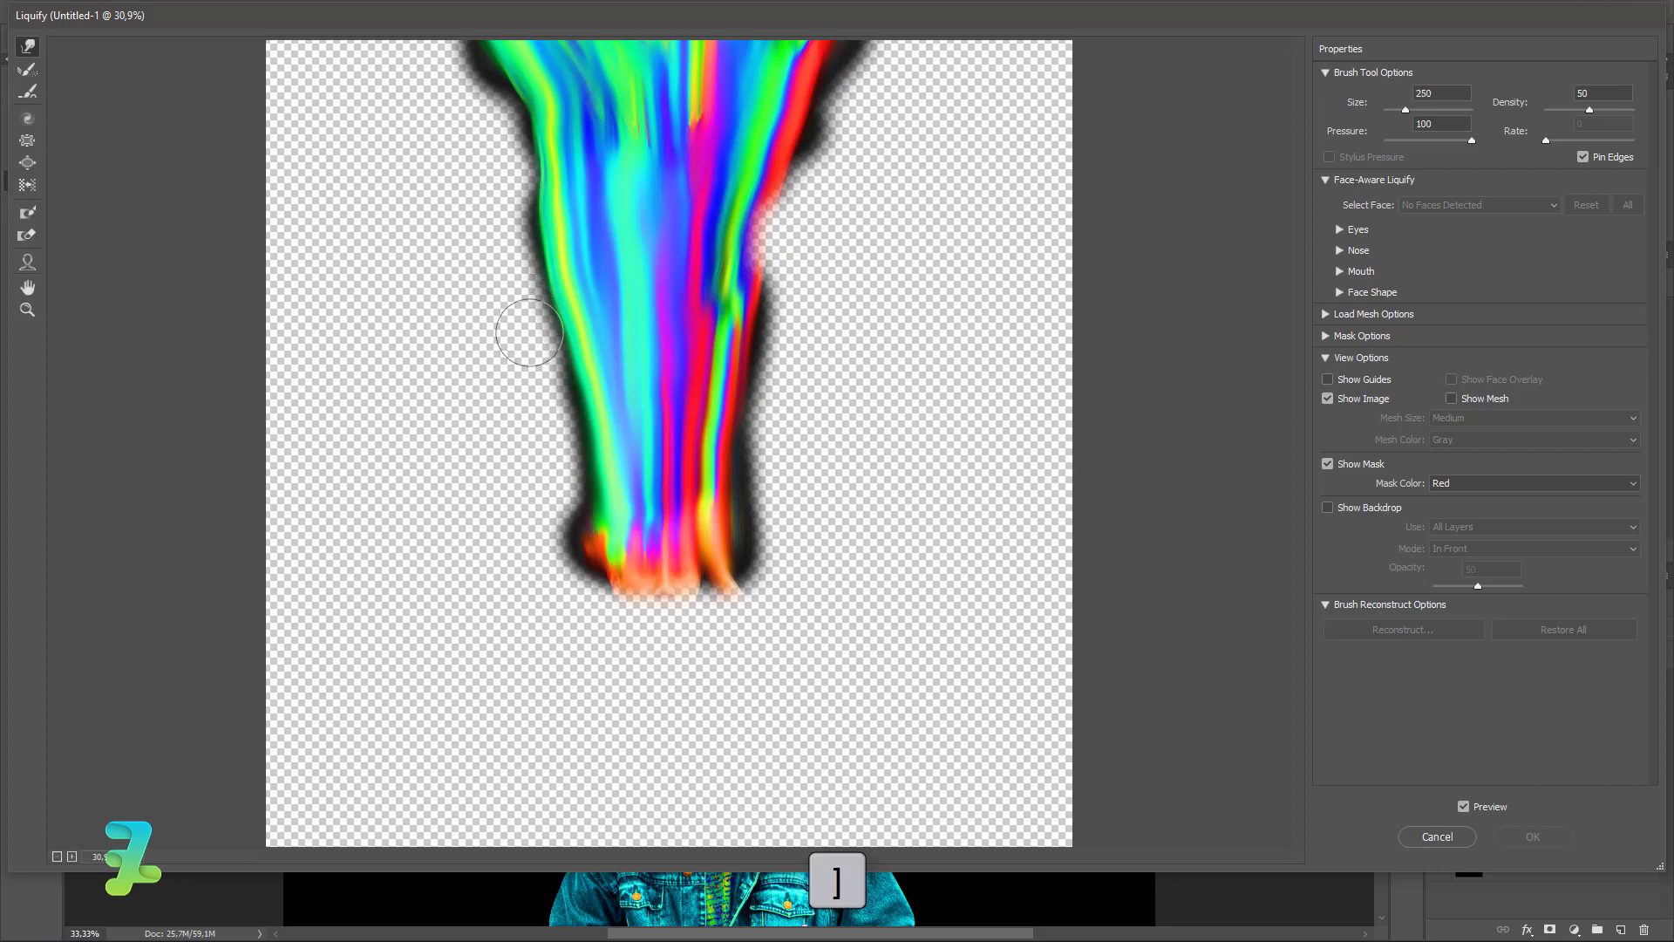
{"action": "key", "text": "bracketleft"}
{"action": "mouse_move", "coordinate": [545, 362]}
{"action": "left_mouse_down"}
{"action": "mouse_move", "coordinate": [533, 218]}
{"action": "mouse_move", "coordinate": [548, 133]}
{"action": "mouse_move", "coordinate": [537, 83]}
{"action": "mouse_move", "coordinate": [499, 45]}
{"action": "mouse_move", "coordinate": [547, 103]}
{"action": "mouse_move", "coordinate": [430, 35]}
{"action": "left_mouse_up"}
{"action": "left_click_drag", "start_coordinate": [532, 97], "coordinate": [408, 35]}
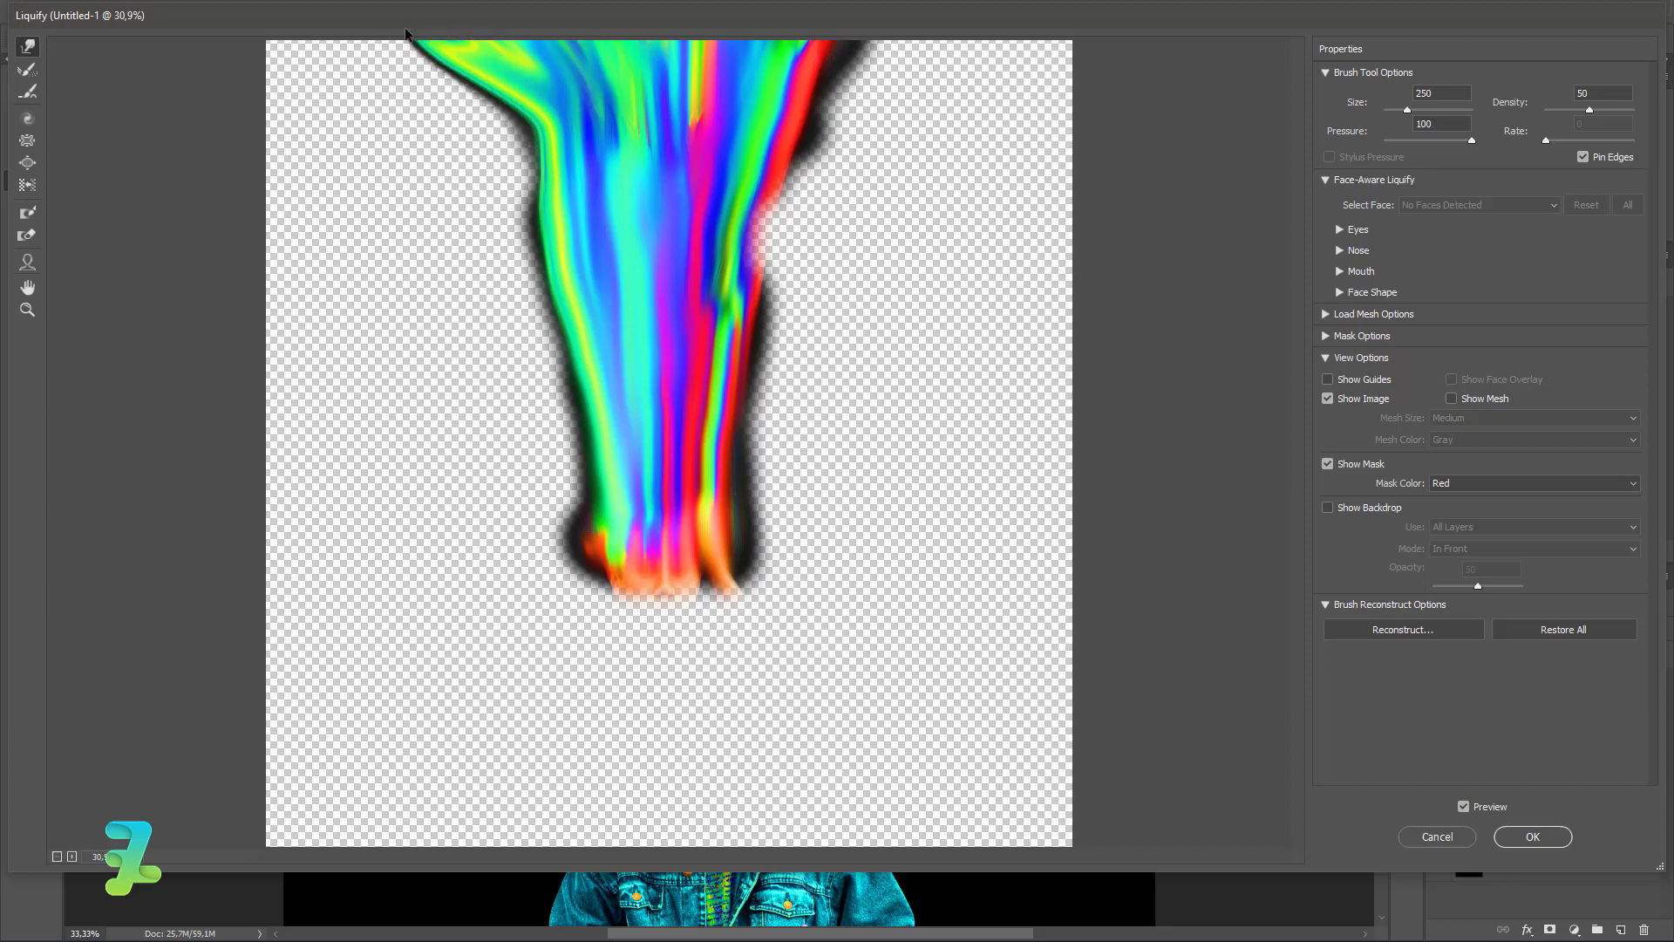
Step: Push the strip's upper right edge up and outward in Liquify so that it flares toward the top
{"action": "left_click_drag", "start_coordinate": [797, 137], "coordinate": [860, 44]}
{"action": "left_click_drag", "start_coordinate": [818, 103], "coordinate": [866, 44]}
{"action": "mouse_move", "coordinate": [800, 131]}
{"action": "left_mouse_down"}
{"action": "mouse_move", "coordinate": [858, 61]}
{"action": "mouse_move", "coordinate": [898, 69]}
{"action": "left_mouse_up"}
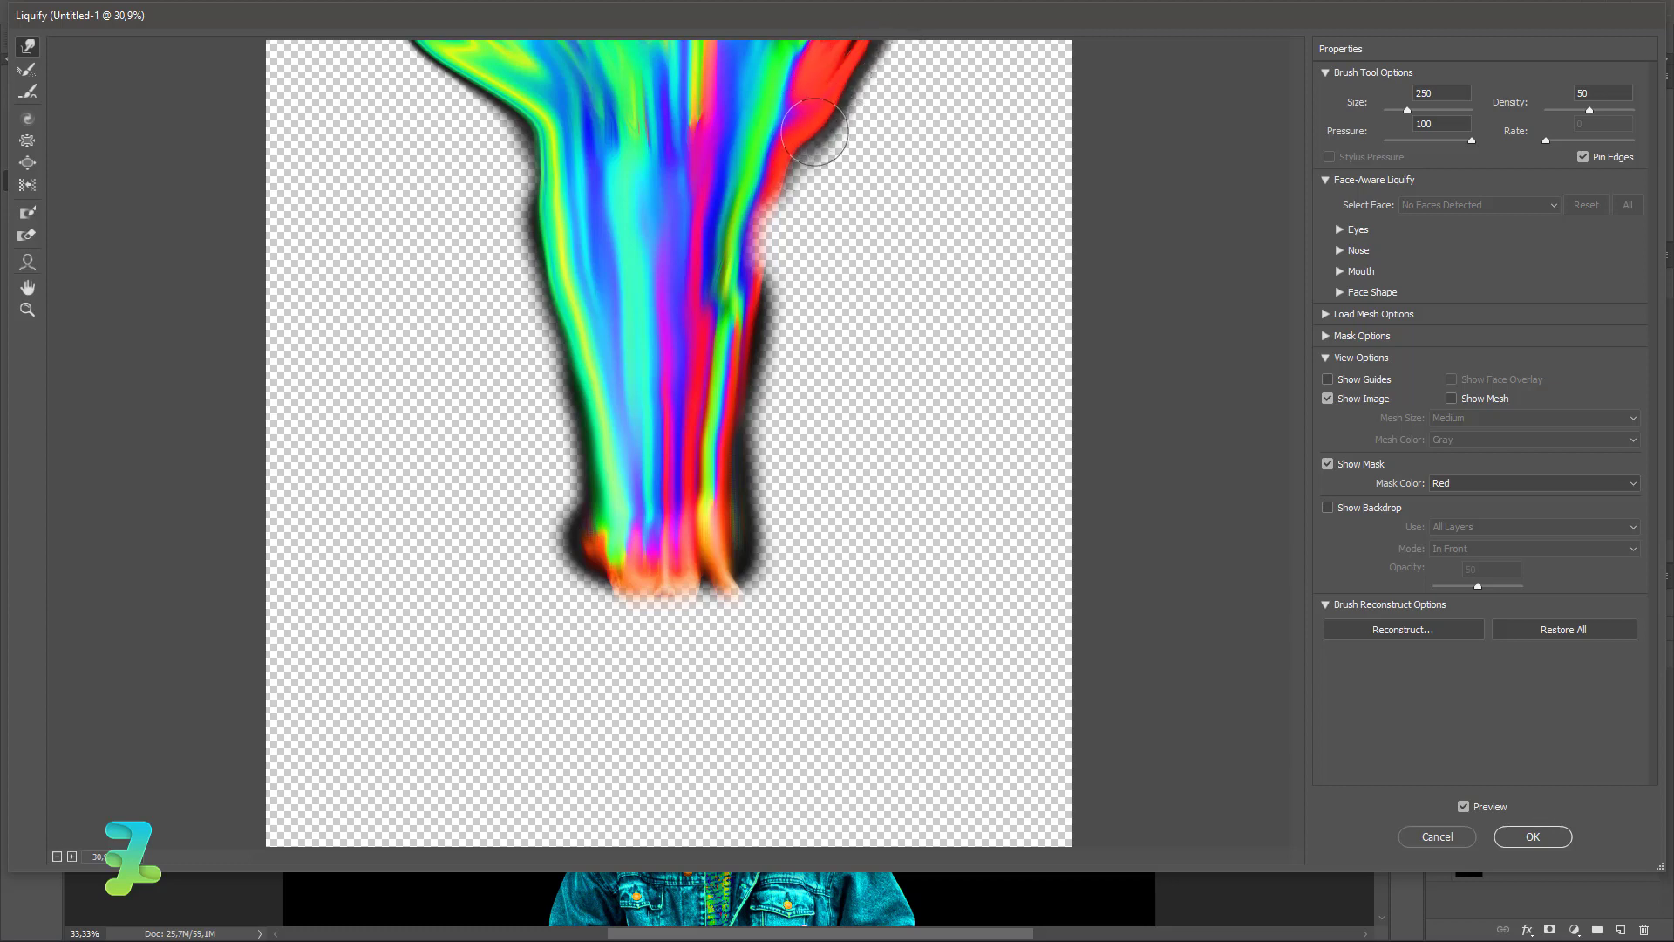
{"action": "mouse_move", "coordinate": [748, 274]}
{"action": "left_mouse_down"}
{"action": "mouse_move", "coordinate": [814, 172]}
{"action": "mouse_move", "coordinate": [839, 87]}
{"action": "left_mouse_up"}
{"action": "left_click_drag", "start_coordinate": [767, 226], "coordinate": [859, 70]}
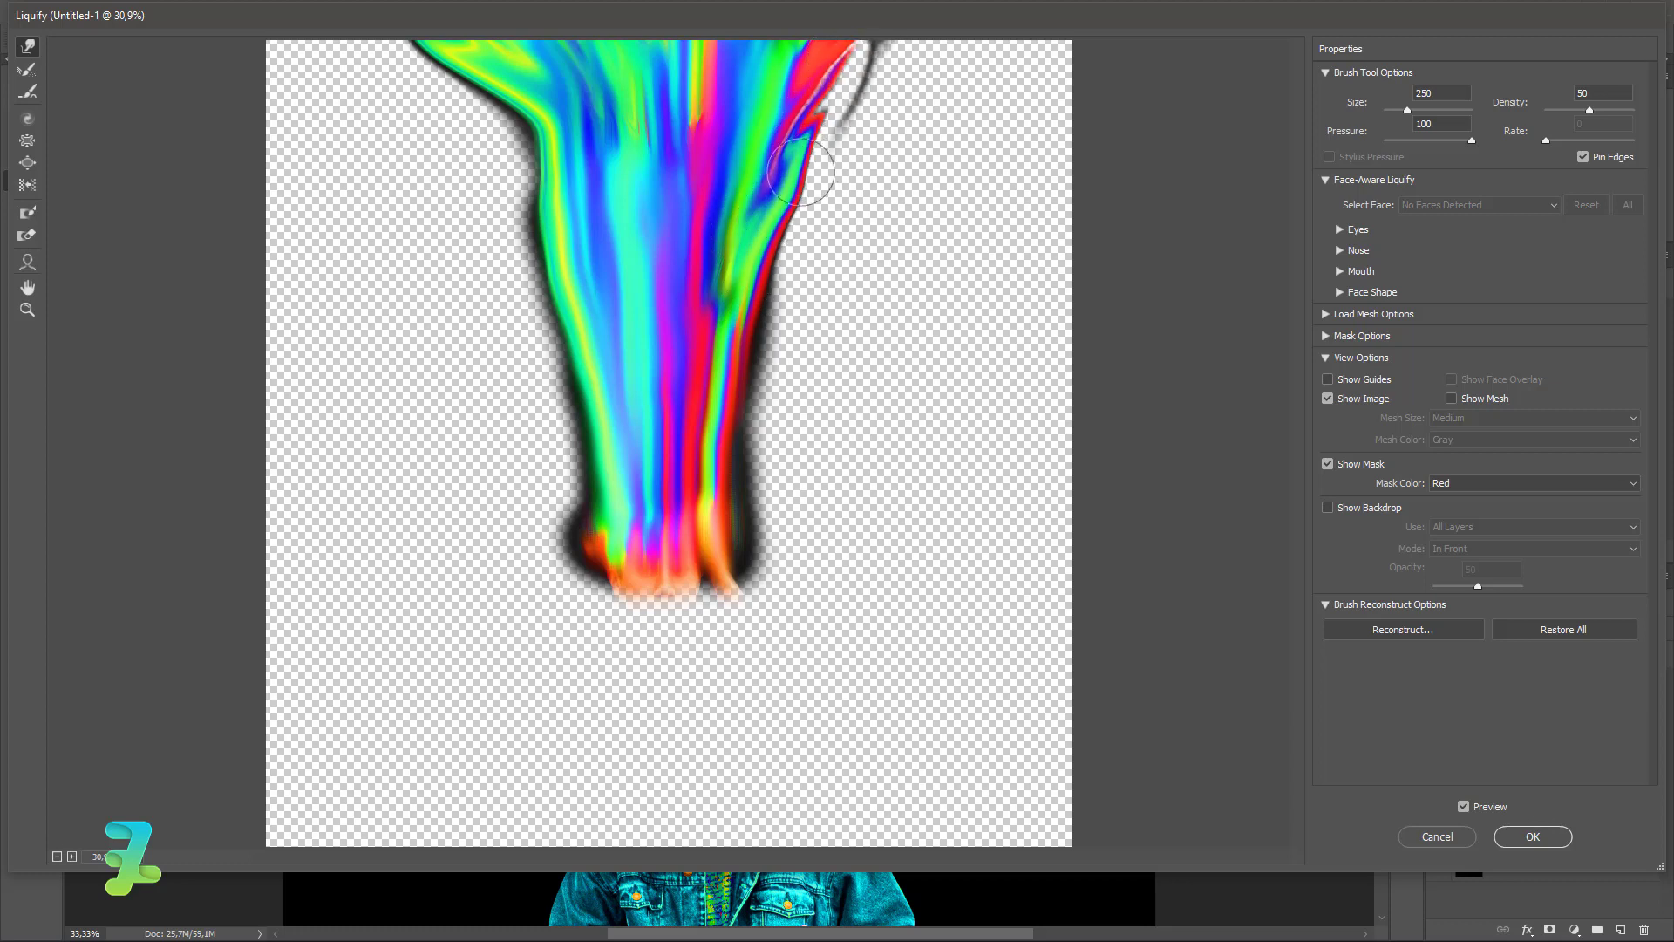
{"action": "left_click_drag", "start_coordinate": [801, 172], "coordinate": [879, 47]}
{"action": "left_click_drag", "start_coordinate": [830, 142], "coordinate": [900, 33]}
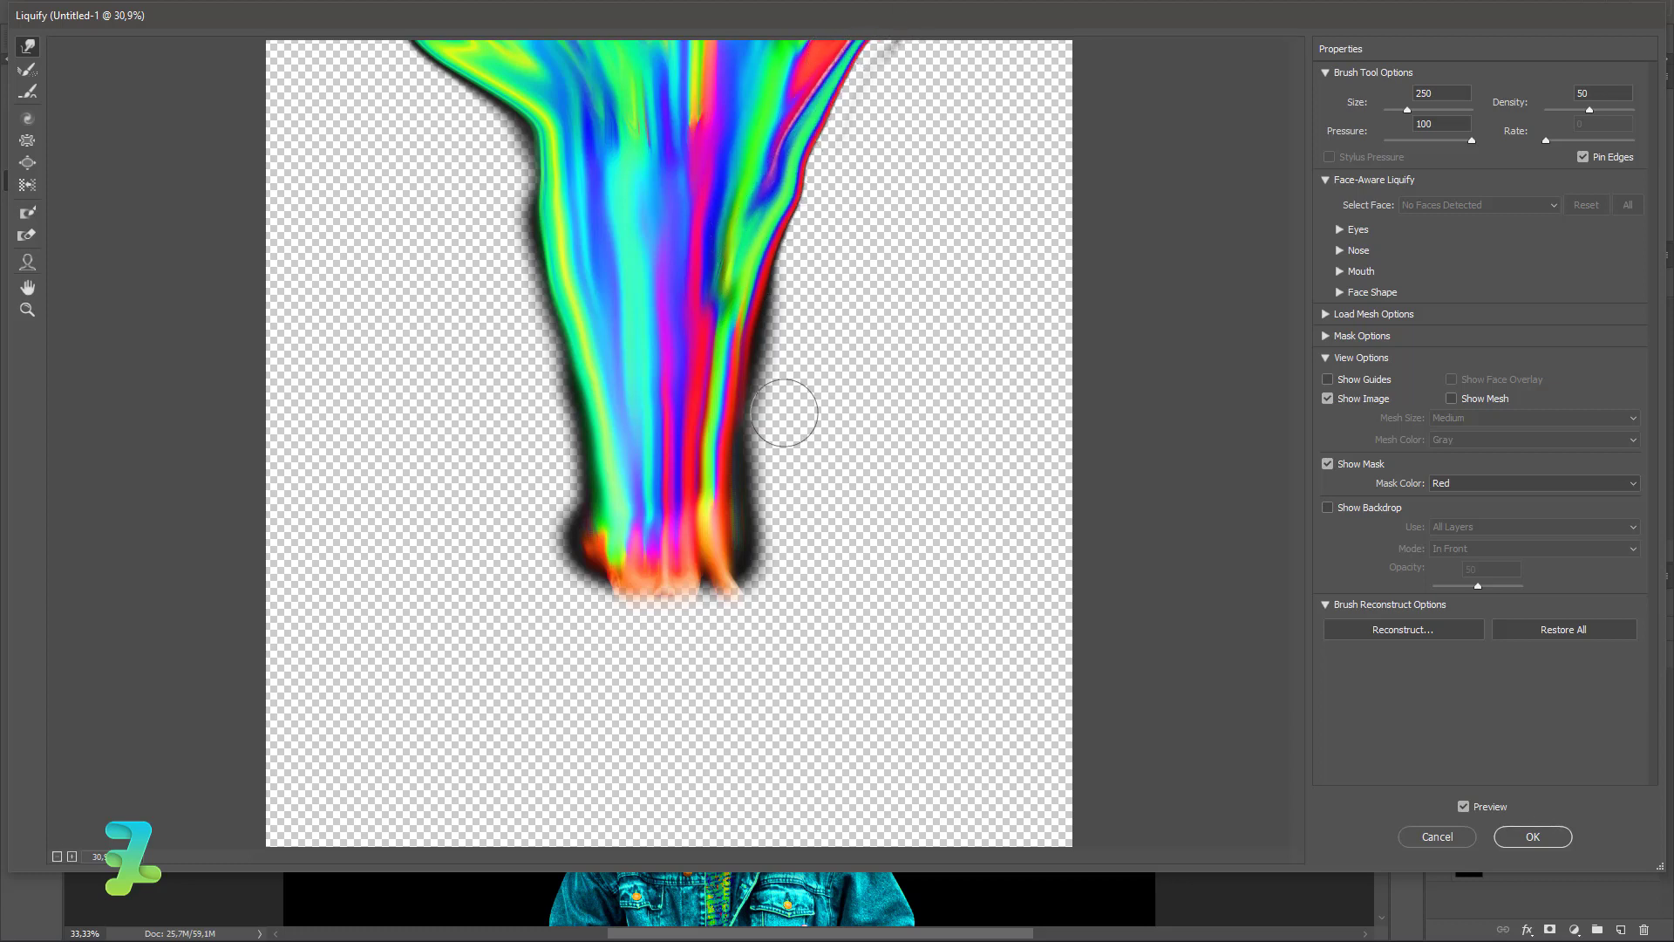
Step: Reduce the Forward Warp brush to size 150 and push the strip's lower right edge upward into a smooth outline toward the canvas top
{"action": "key", "text": "bracketleft"}
{"action": "key", "text": "bracketleft"}
{"action": "key", "text": "bracketleft"}
{"action": "key", "text": "bracketleft"}
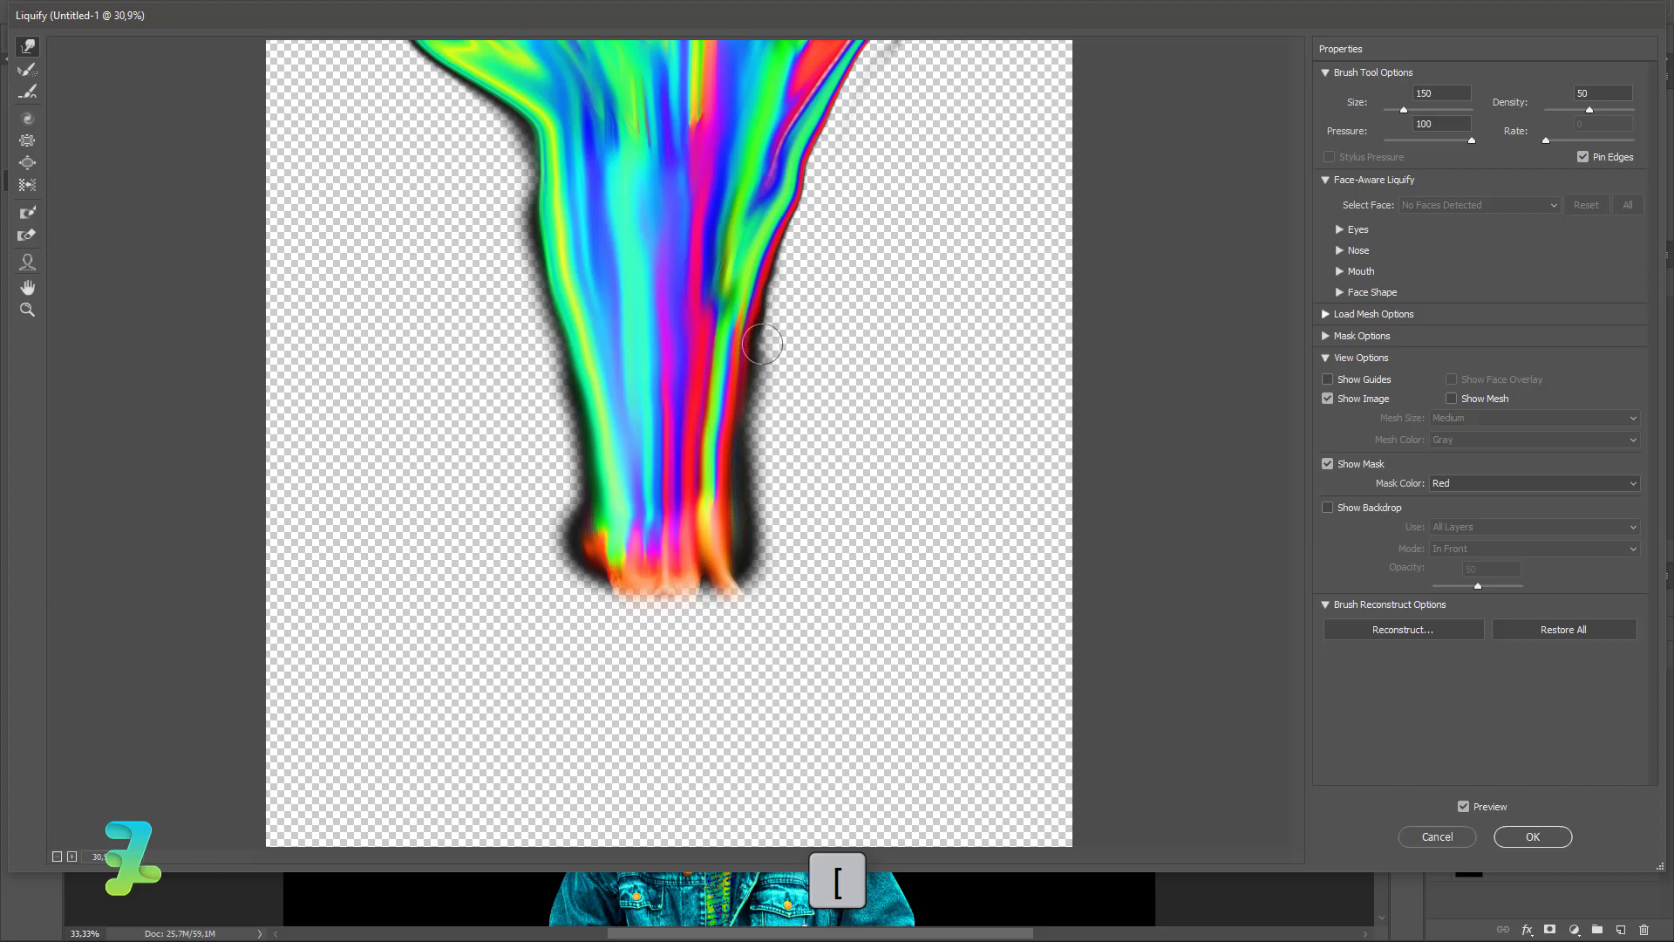
{"action": "mouse_move", "coordinate": [758, 333]}
{"action": "left_mouse_down"}
{"action": "mouse_move", "coordinate": [793, 228]}
{"action": "mouse_move", "coordinate": [755, 359]}
{"action": "mouse_move", "coordinate": [769, 308]}
{"action": "left_mouse_up"}
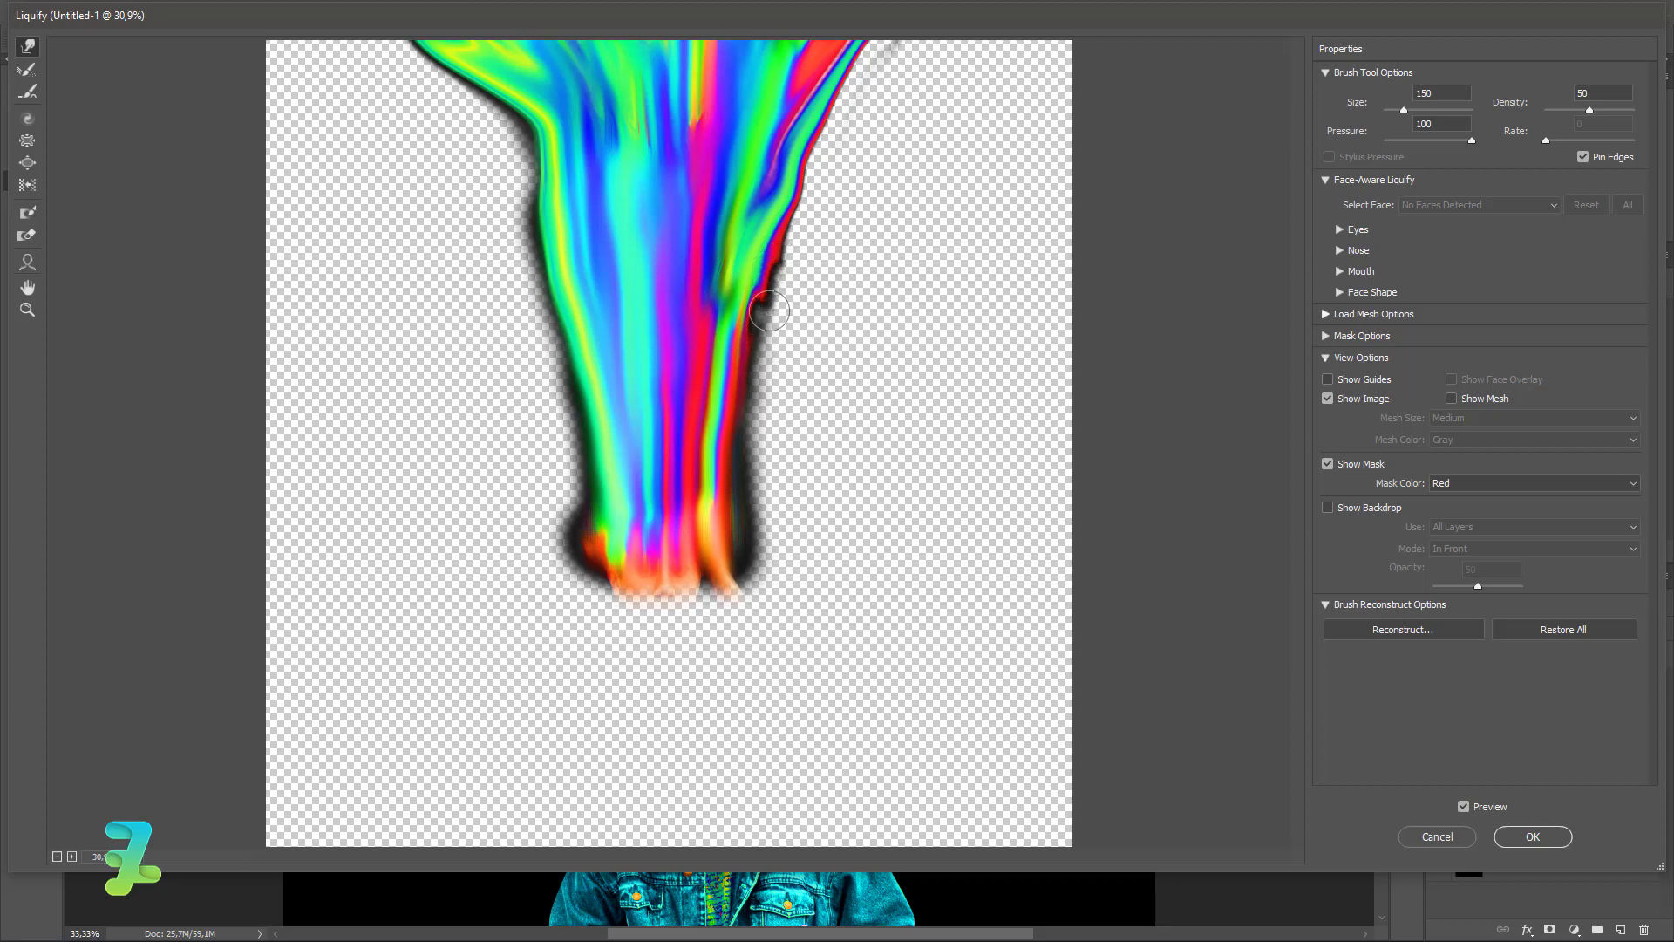
{"action": "mouse_move", "coordinate": [742, 363]}
{"action": "left_mouse_down"}
{"action": "mouse_move", "coordinate": [788, 216]}
{"action": "mouse_move", "coordinate": [770, 275]}
{"action": "left_mouse_up"}
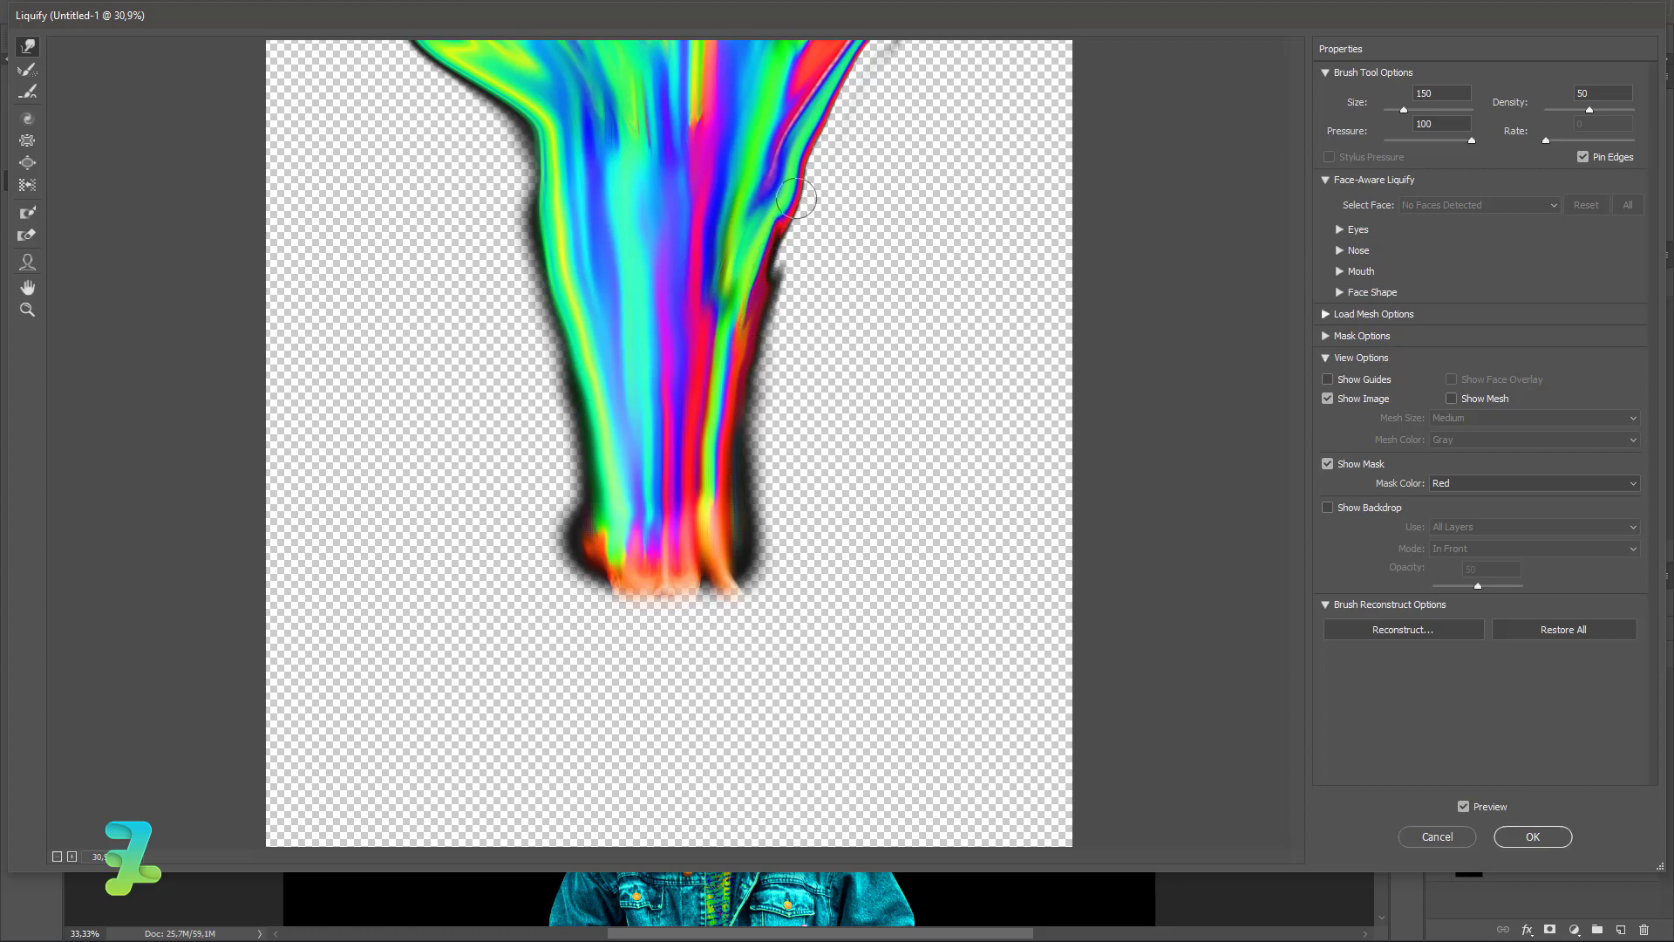
{"action": "left_click_drag", "start_coordinate": [795, 199], "coordinate": [770, 282]}
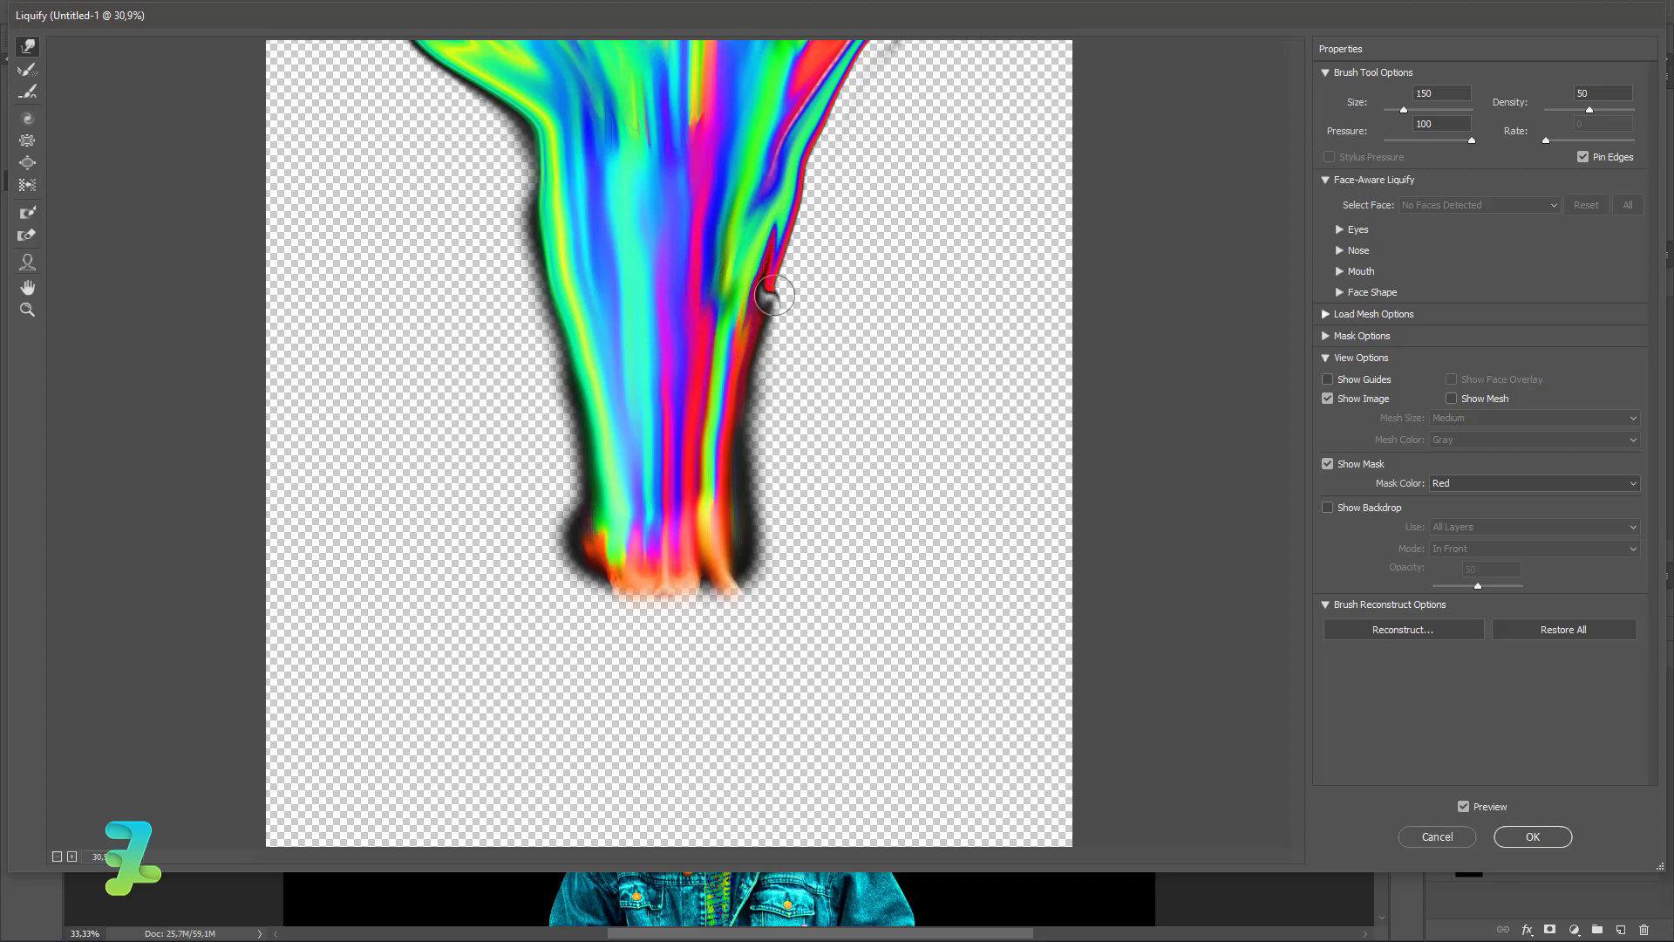
{"action": "left_click_drag", "start_coordinate": [770, 271], "coordinate": [789, 227]}
{"action": "left_click_drag", "start_coordinate": [783, 280], "coordinate": [803, 178]}
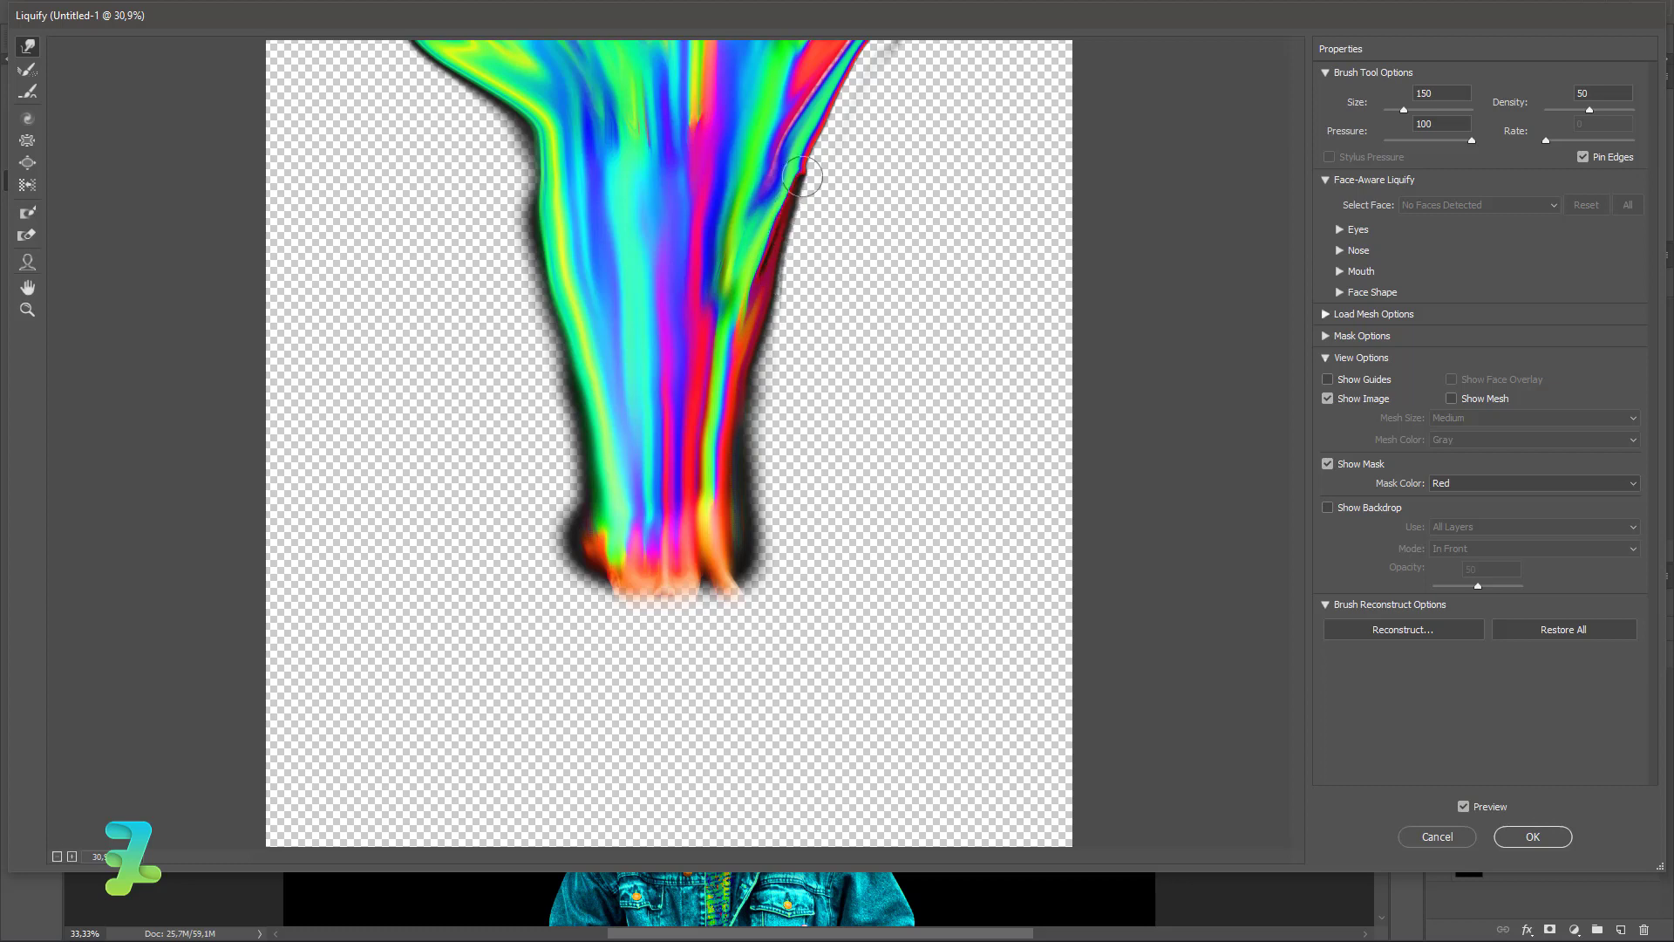
{"action": "left_click_drag", "start_coordinate": [798, 248], "coordinate": [879, 26]}
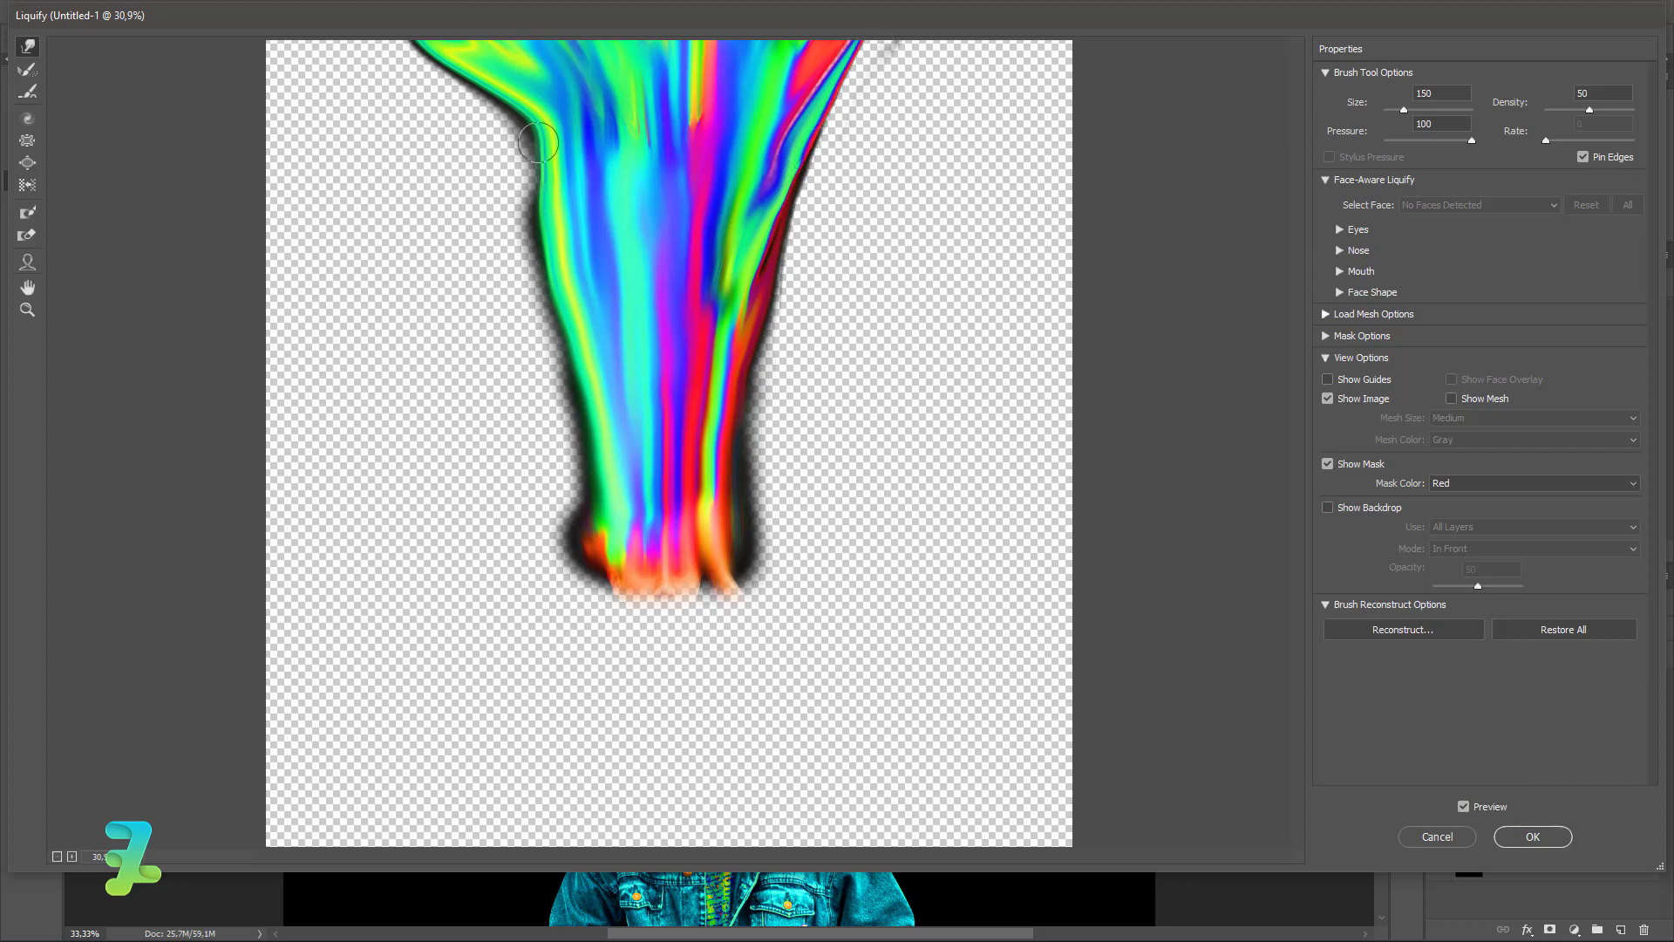
Step: Push the strip's upper left edge up and outward toward the canvas top with the size 150 Forward Warp brush
{"action": "left_click_drag", "start_coordinate": [539, 143], "coordinate": [488, 89]}
{"action": "mouse_move", "coordinate": [550, 190]}
{"action": "left_mouse_down"}
{"action": "mouse_move", "coordinate": [527, 120]}
{"action": "mouse_move", "coordinate": [455, 36]}
{"action": "left_mouse_up"}
{"action": "mouse_move", "coordinate": [489, 91]}
{"action": "left_mouse_down"}
{"action": "mouse_move", "coordinate": [416, 48]}
{"action": "mouse_move", "coordinate": [470, 70]}
{"action": "mouse_move", "coordinate": [443, 38]}
{"action": "left_mouse_up"}
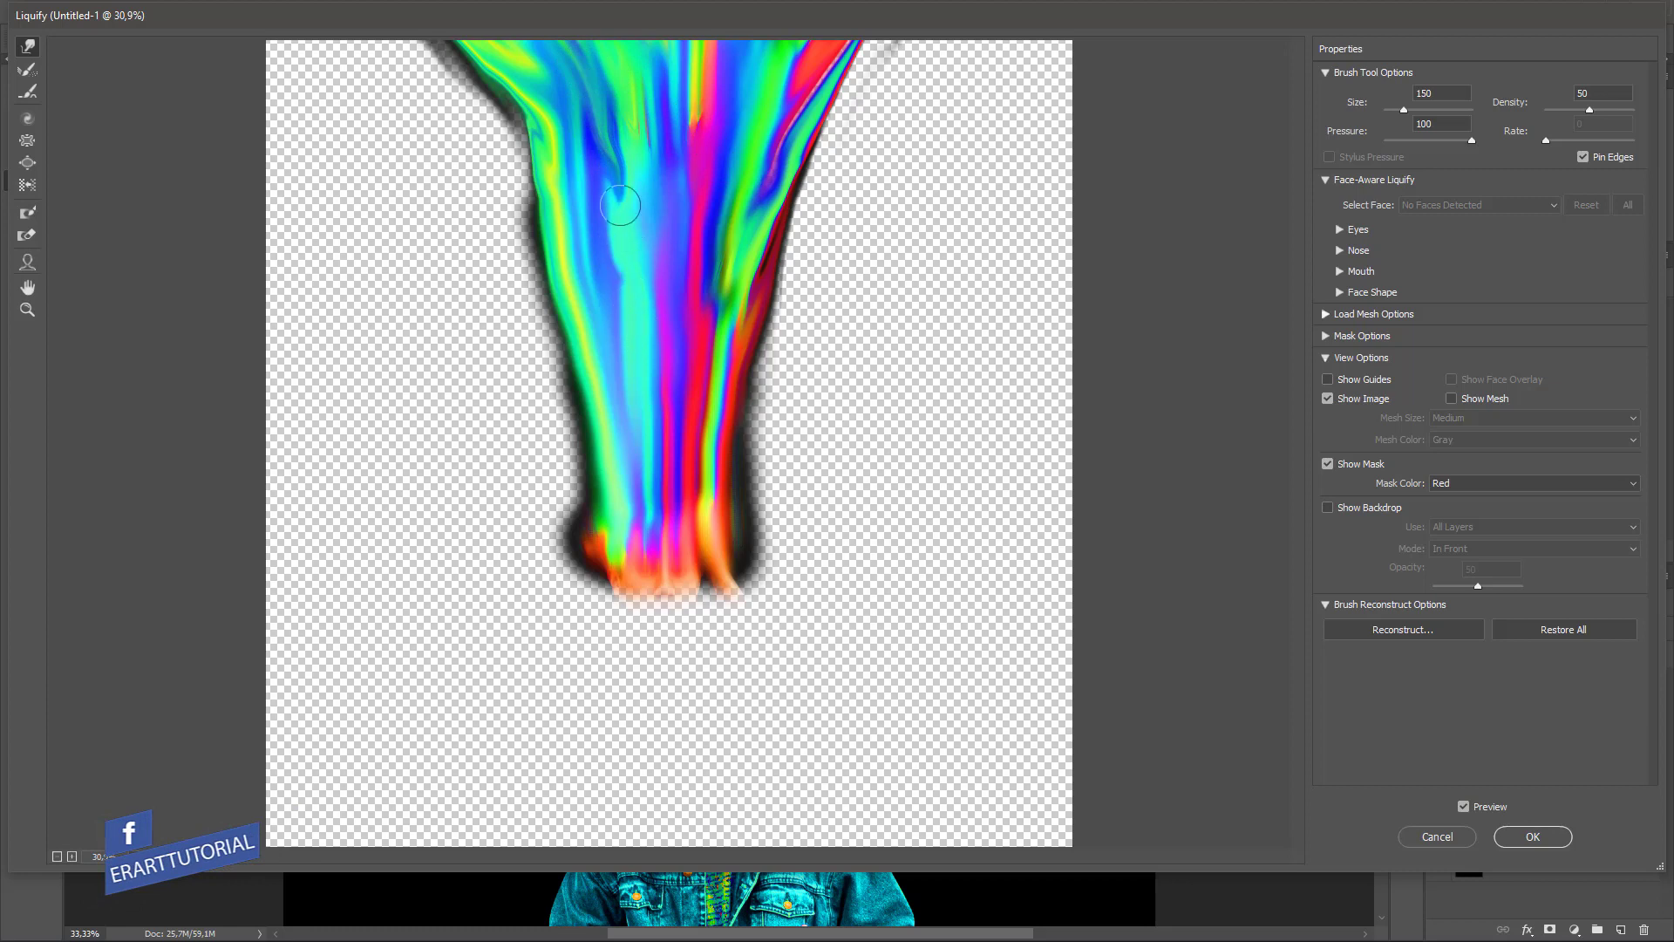
Step: Warp the strip's central cyan, blue and magenta streaks into wavy swirls, enlarging the Forward Warp brush to size 300 for the long upward strokes
{"action": "mouse_move", "coordinate": [620, 204]}
{"action": "left_mouse_down"}
{"action": "mouse_move", "coordinate": [616, 114]}
{"action": "mouse_move", "coordinate": [634, 264]}
{"action": "left_mouse_up"}
{"action": "left_click_drag", "start_coordinate": [626, 141], "coordinate": [627, 249]}
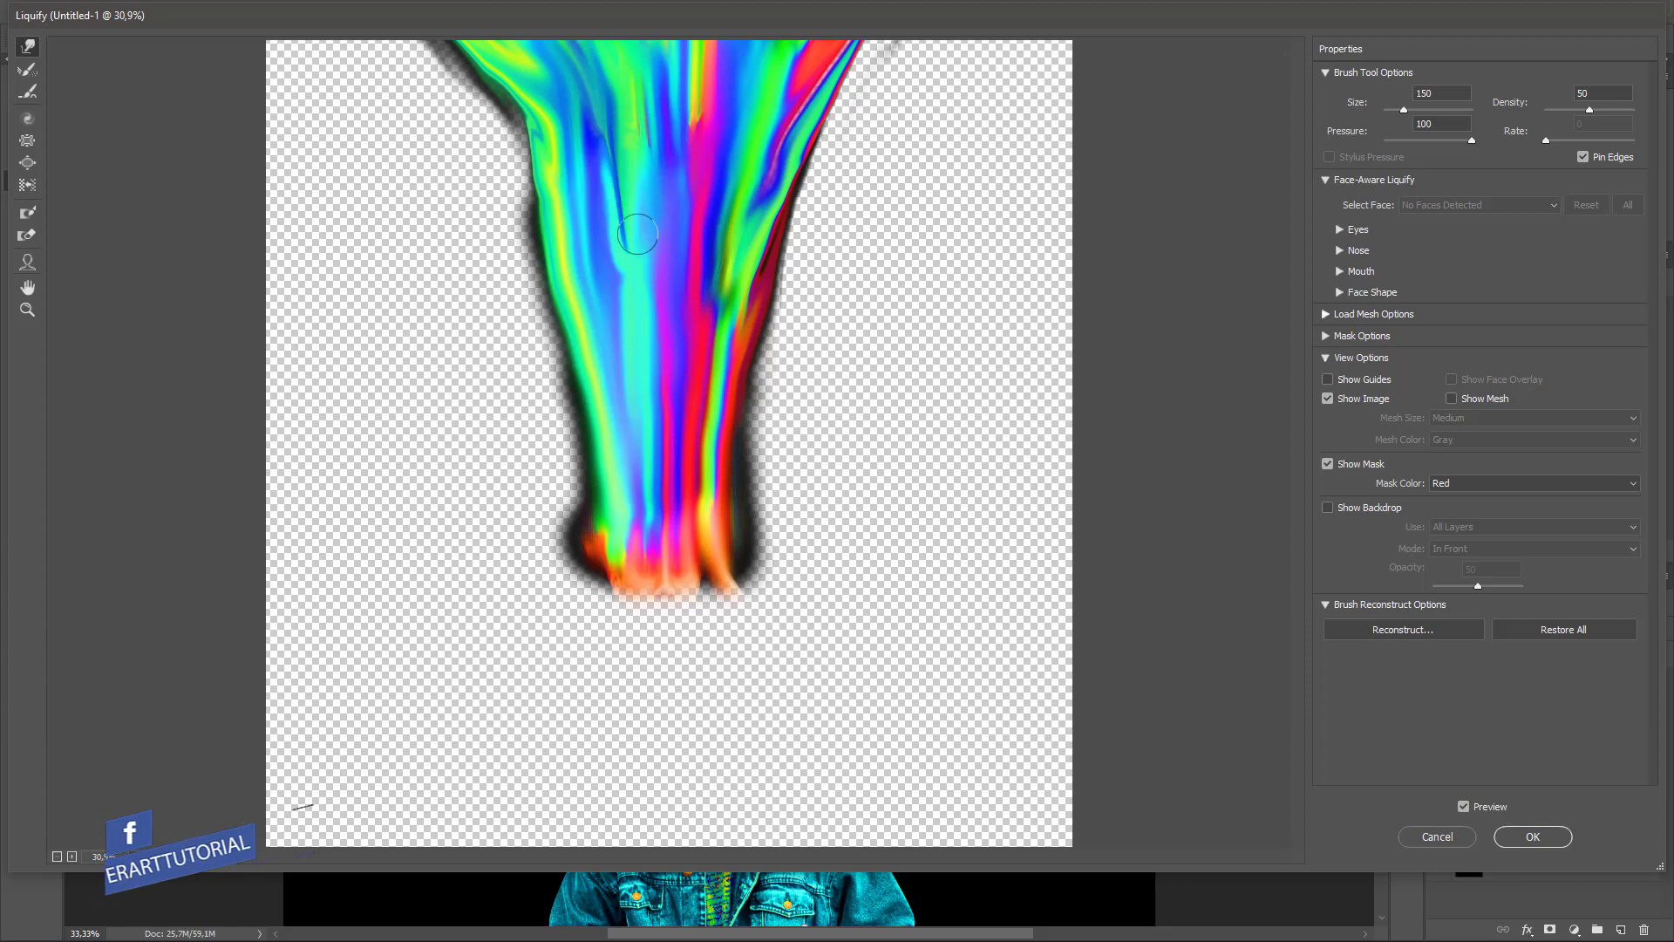
{"action": "key", "text": "bracketright"}
{"action": "key", "text": "bracketright"}
{"action": "key", "text": "bracketright"}
{"action": "key", "text": "bracketright"}
{"action": "mouse_move", "coordinate": [638, 126]}
{"action": "left_mouse_down"}
{"action": "mouse_move", "coordinate": [664, 347]}
{"action": "mouse_move", "coordinate": [654, 140]}
{"action": "mouse_move", "coordinate": [686, 355]}
{"action": "mouse_move", "coordinate": [660, 159]}
{"action": "mouse_move", "coordinate": [656, 288]}
{"action": "mouse_move", "coordinate": [649, 130]}
{"action": "left_mouse_up"}
{"action": "left_click_drag", "start_coordinate": [619, 322], "coordinate": [644, 80]}
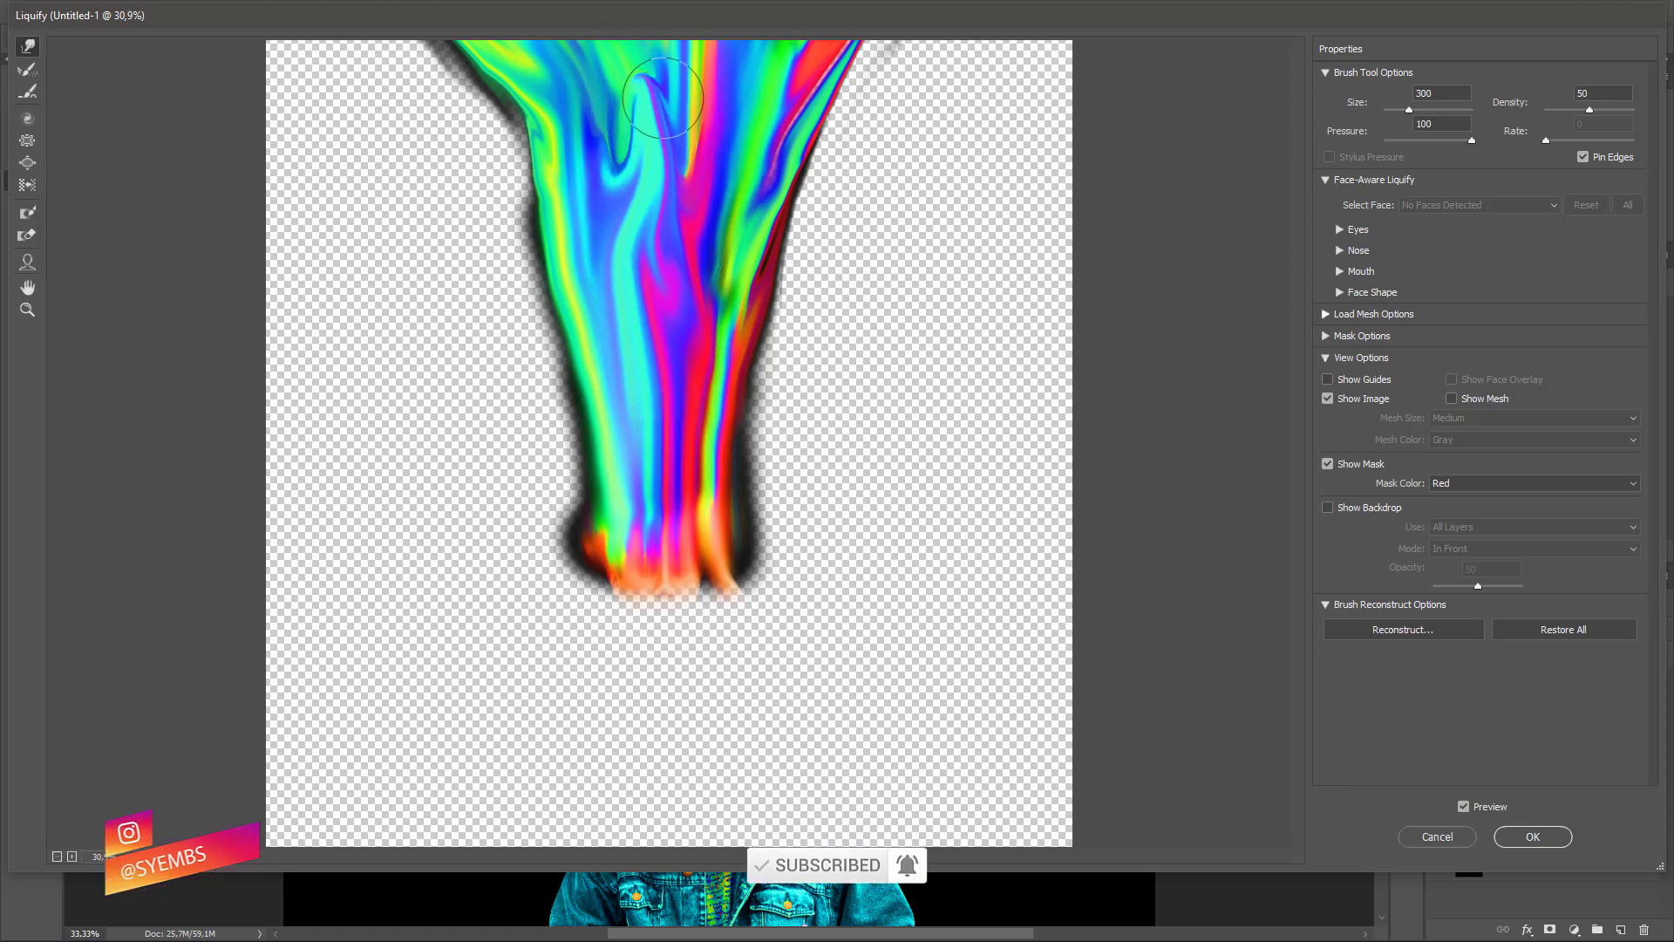
{"action": "left_click_drag", "start_coordinate": [665, 283], "coordinate": [641, 74]}
{"action": "mouse_move", "coordinate": [705, 263]}
{"action": "left_mouse_down"}
{"action": "mouse_move", "coordinate": [690, 217]}
{"action": "mouse_move", "coordinate": [710, 44]}
{"action": "mouse_move", "coordinate": [726, 248]}
{"action": "mouse_move", "coordinate": [750, 59]}
{"action": "mouse_move", "coordinate": [662, 456]}
{"action": "mouse_move", "coordinate": [616, 103]}
{"action": "mouse_move", "coordinate": [587, 77]}
{"action": "left_mouse_up"}
{"action": "left_click_drag", "start_coordinate": [651, 224], "coordinate": [590, 51]}
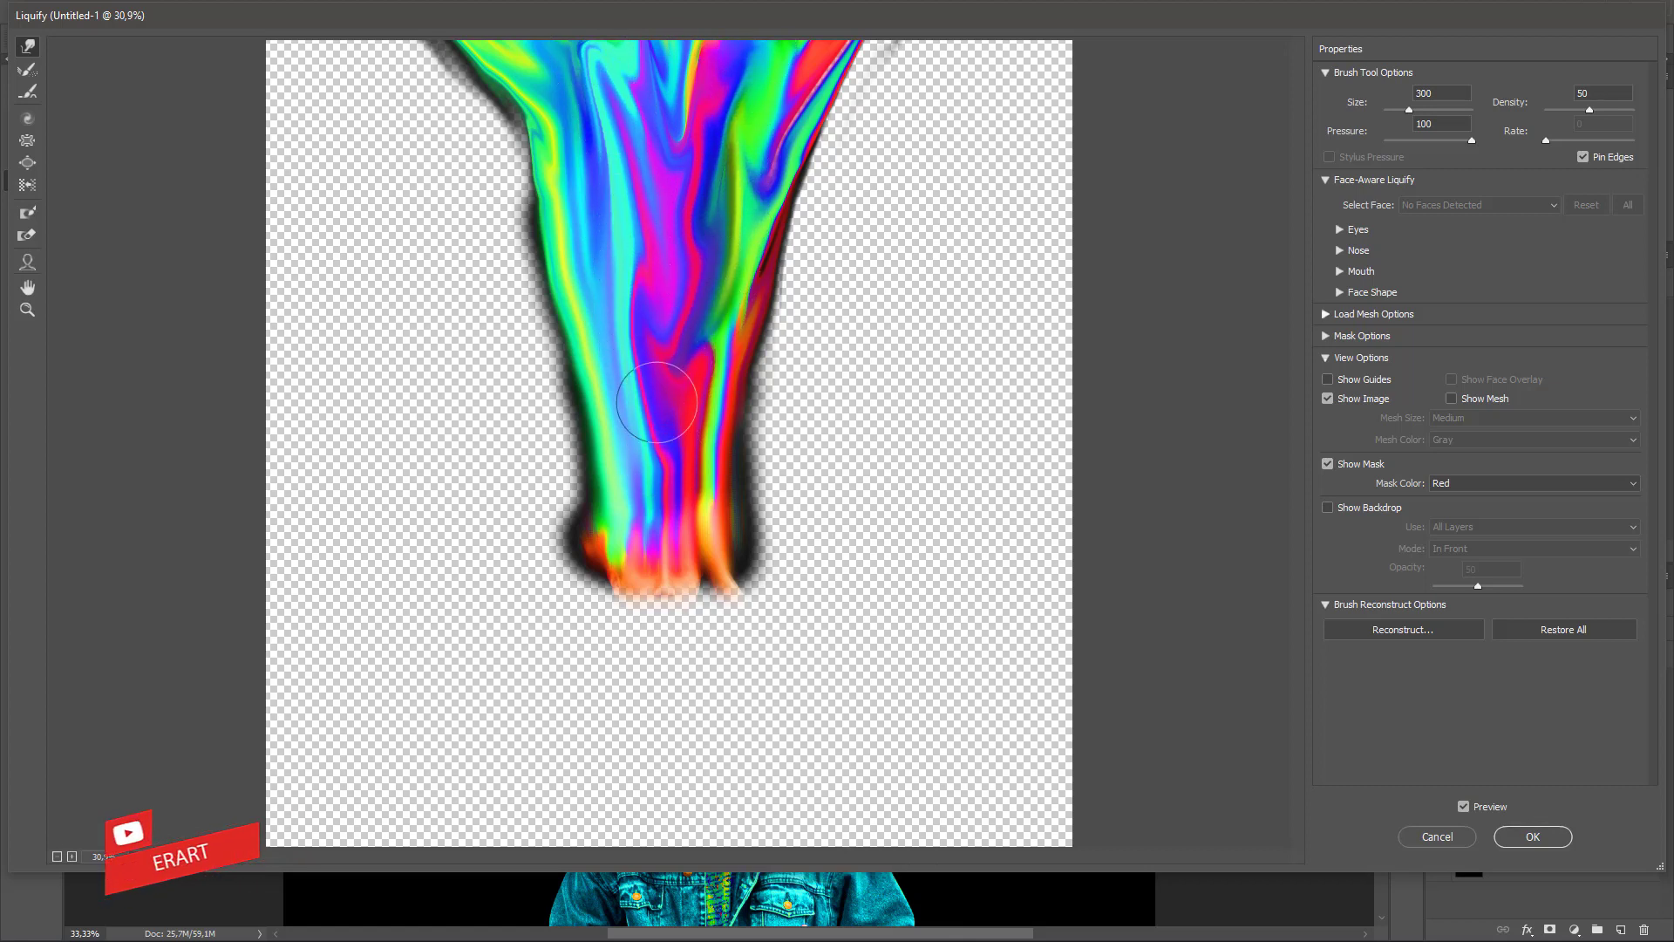
{"action": "mouse_move", "coordinate": [633, 342]}
{"action": "left_mouse_down"}
{"action": "mouse_move", "coordinate": [668, 414]}
{"action": "mouse_move", "coordinate": [649, 347]}
{"action": "mouse_move", "coordinate": [652, 376]}
{"action": "mouse_move", "coordinate": [626, 340]}
{"action": "mouse_move", "coordinate": [559, 40]}
{"action": "left_mouse_up"}
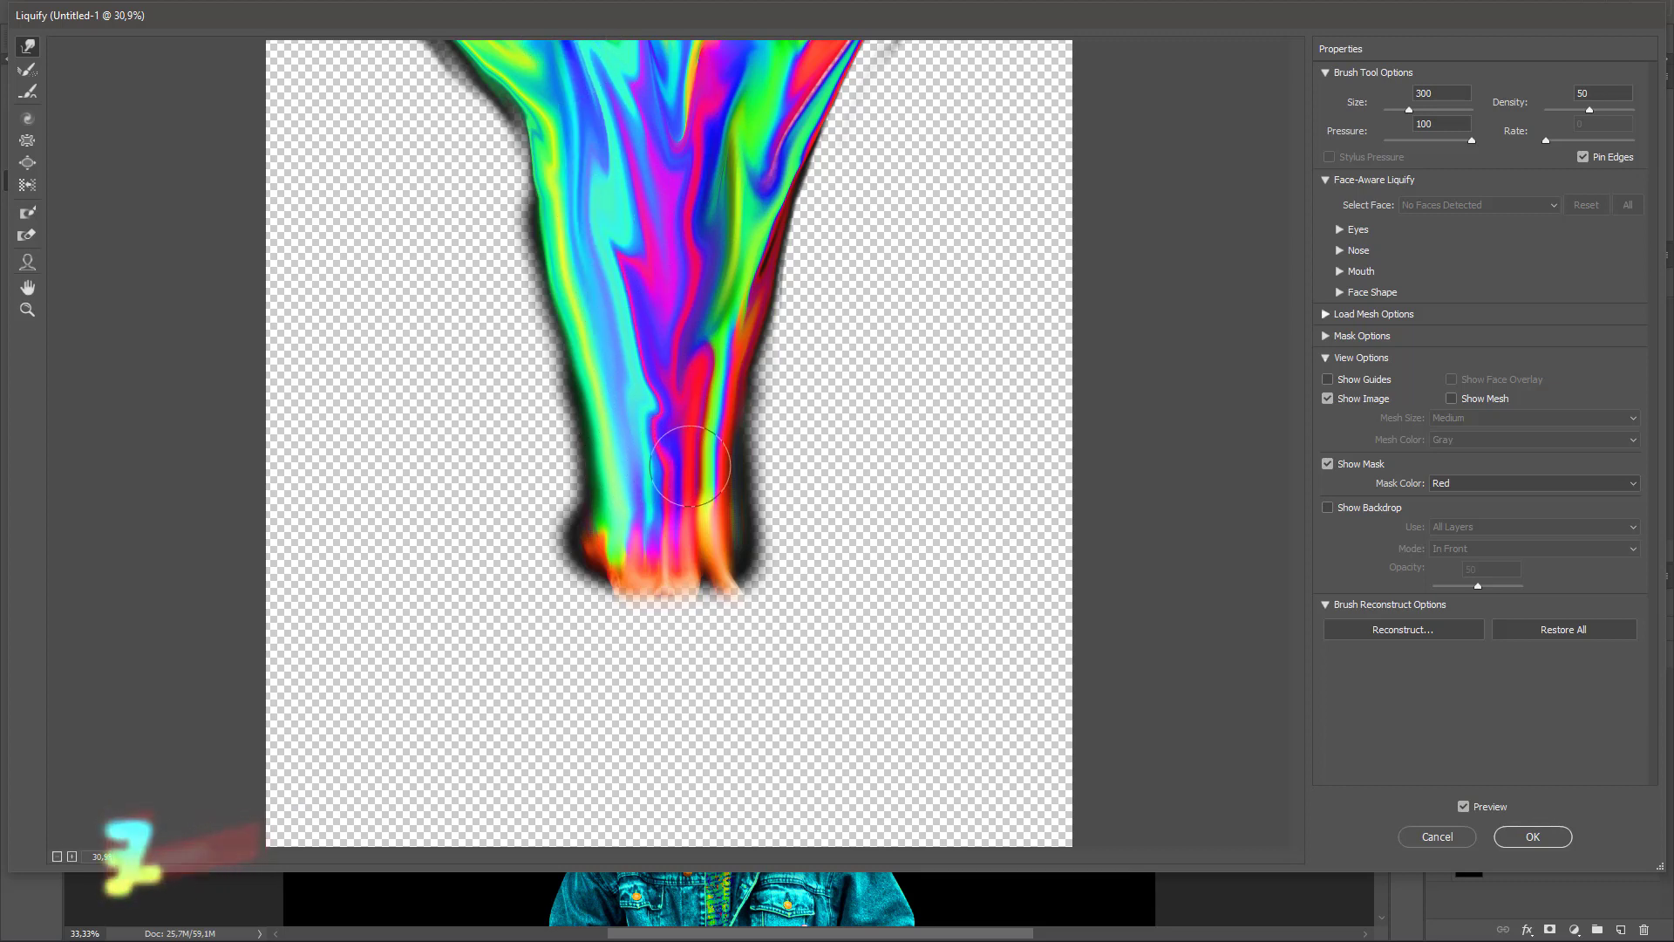
Step: Push the strip's green and red streaks on the right upward with the size 300 brush and apply the Liquify changes
{"action": "mouse_move", "coordinate": [765, 355]}
{"action": "left_mouse_down"}
{"action": "mouse_move", "coordinate": [755, 201]}
{"action": "mouse_move", "coordinate": [795, 46]}
{"action": "left_mouse_up"}
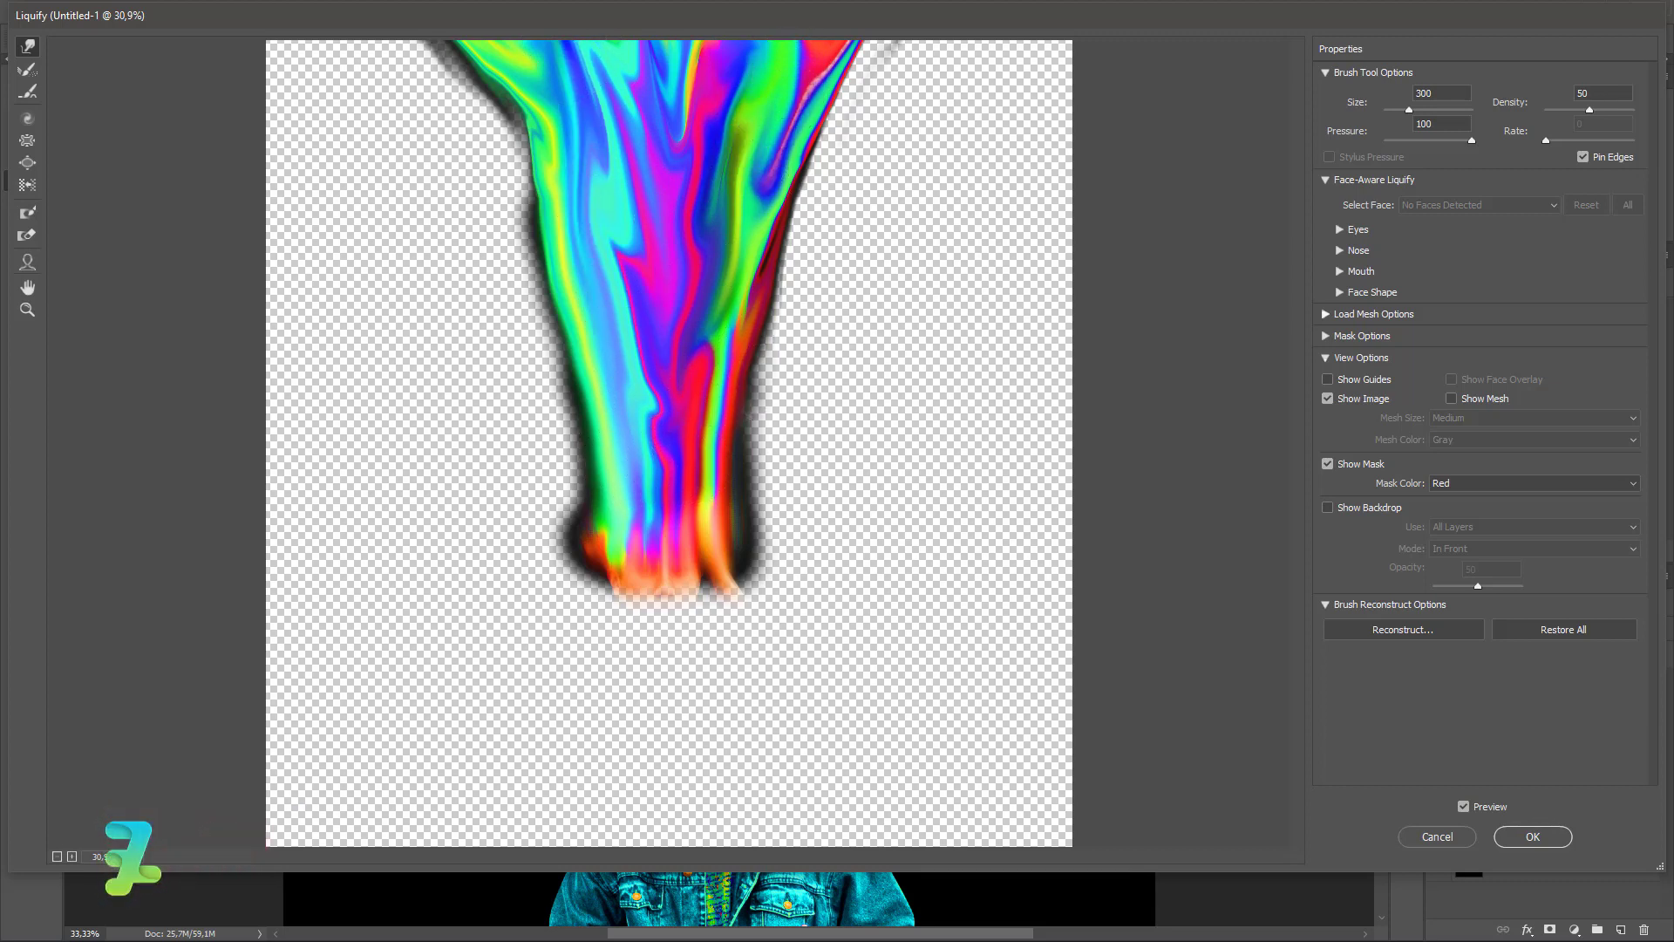
{"action": "left_click_drag", "start_coordinate": [733, 105], "coordinate": [749, 39]}
{"action": "left_click_drag", "start_coordinate": [719, 311], "coordinate": [739, 61]}
{"action": "mouse_move", "coordinate": [764, 196]}
{"action": "left_mouse_down"}
{"action": "mouse_move", "coordinate": [727, 154]}
{"action": "mouse_move", "coordinate": [736, 37]}
{"action": "left_mouse_up"}
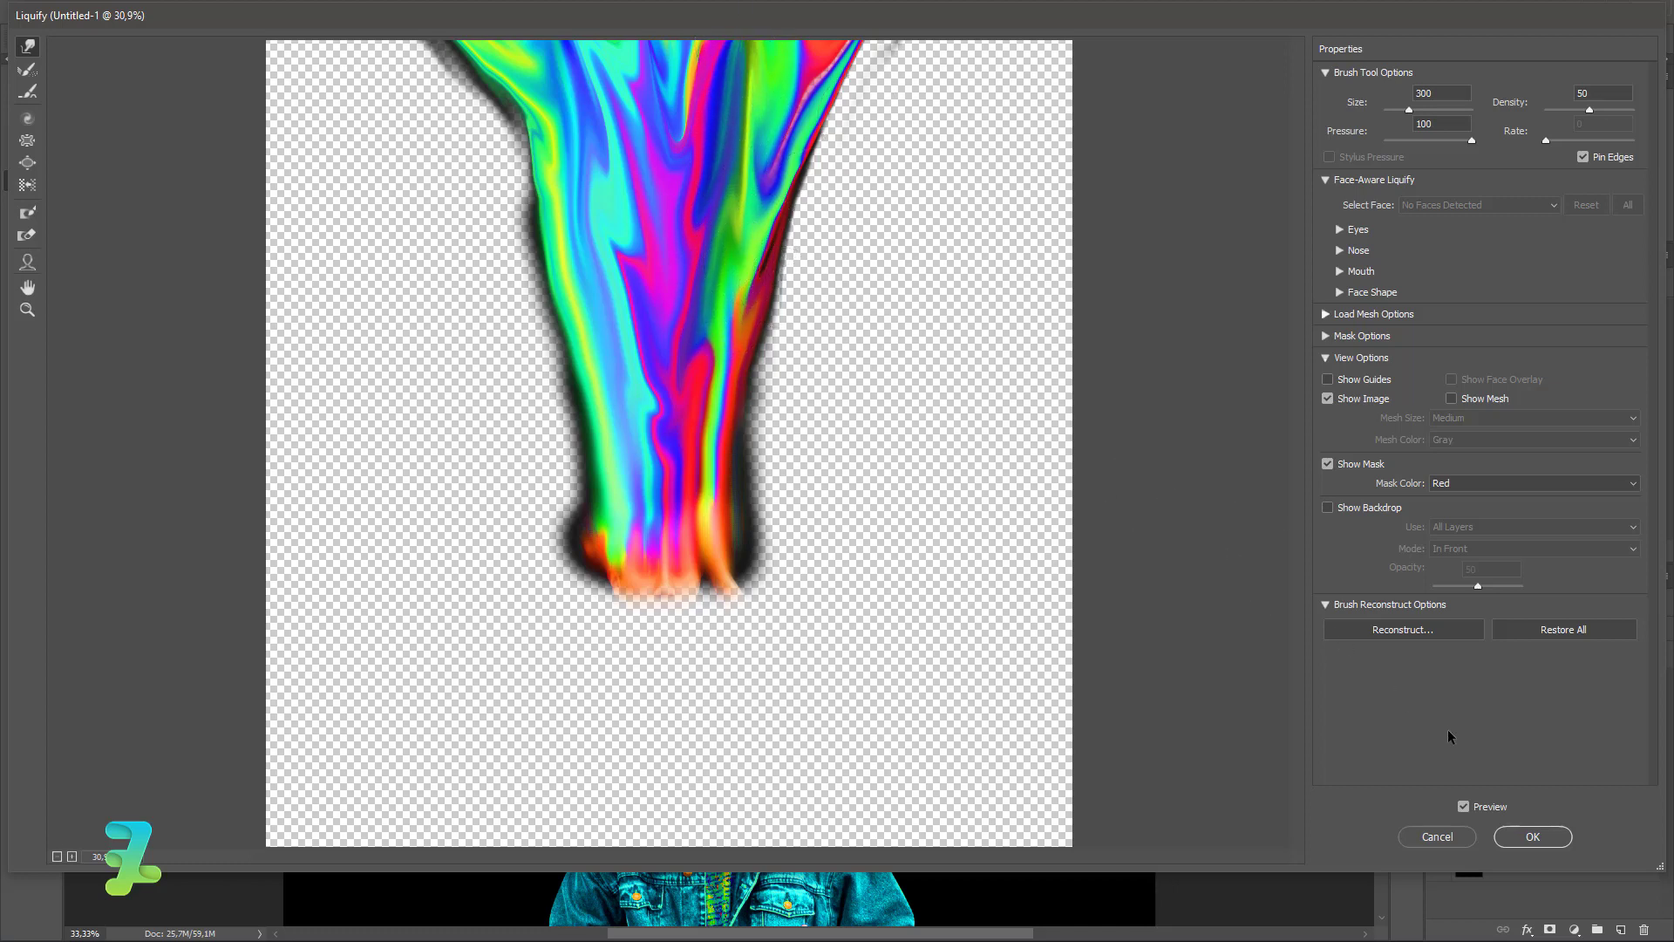
{"action": "left_click", "coordinate": [1528, 835]}
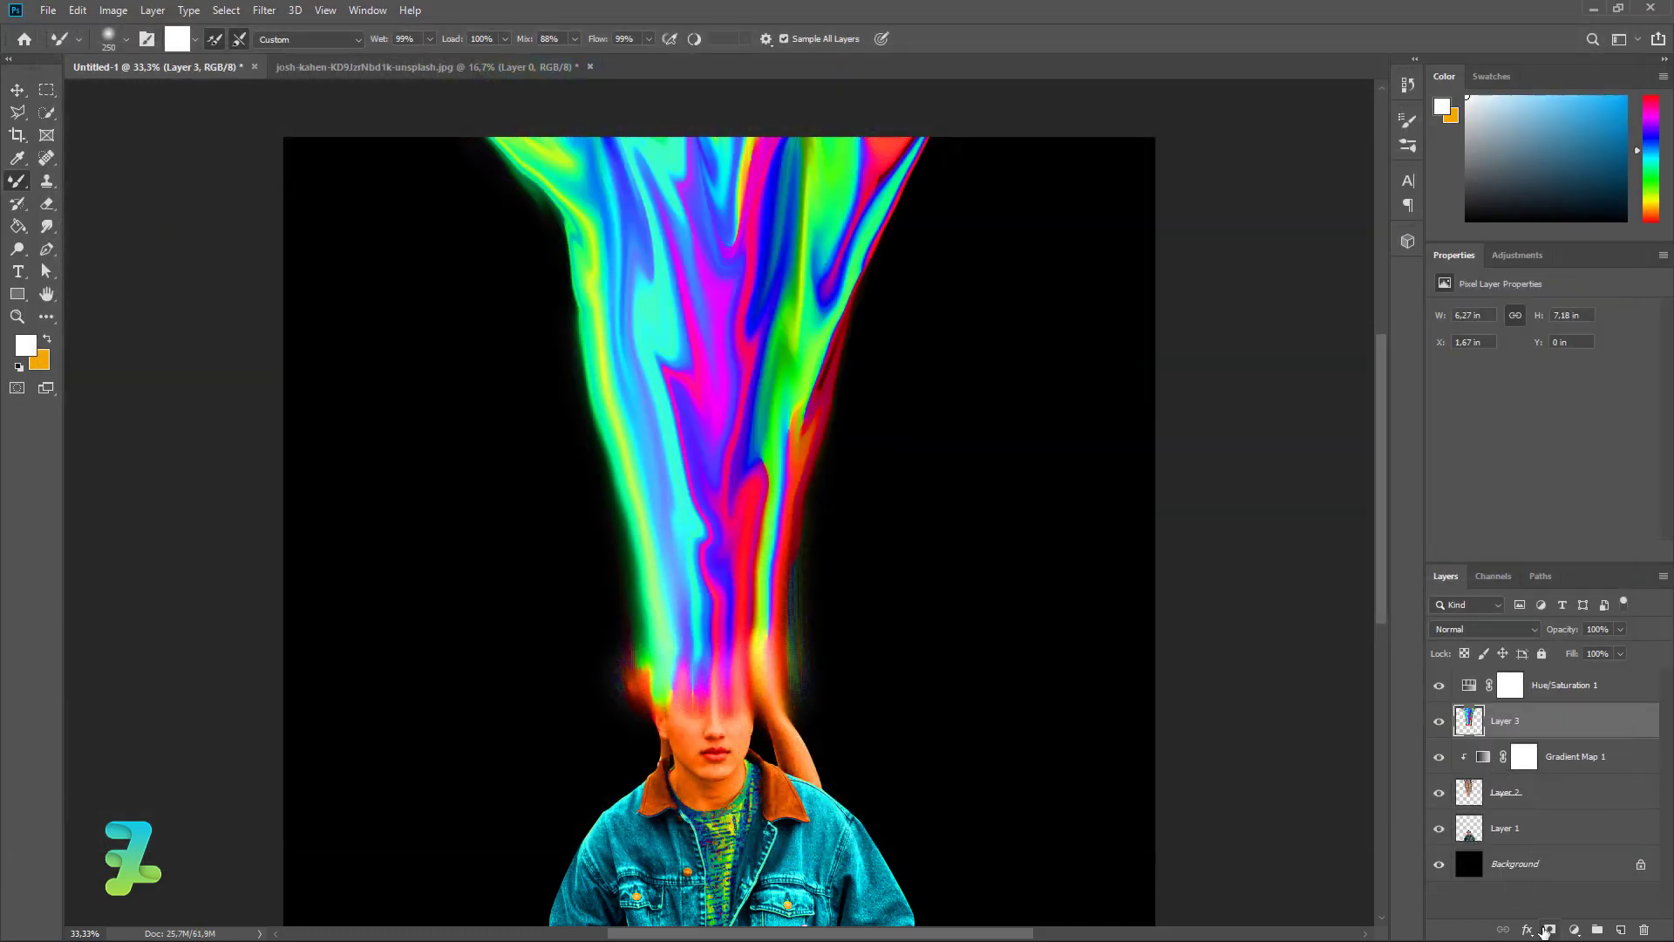
Step: Erase the dark smudge right of the strip's base on Layer 3 with a soft 80 px Eraser at 0% hardness
{"action": "left_click", "coordinate": [47, 203]}
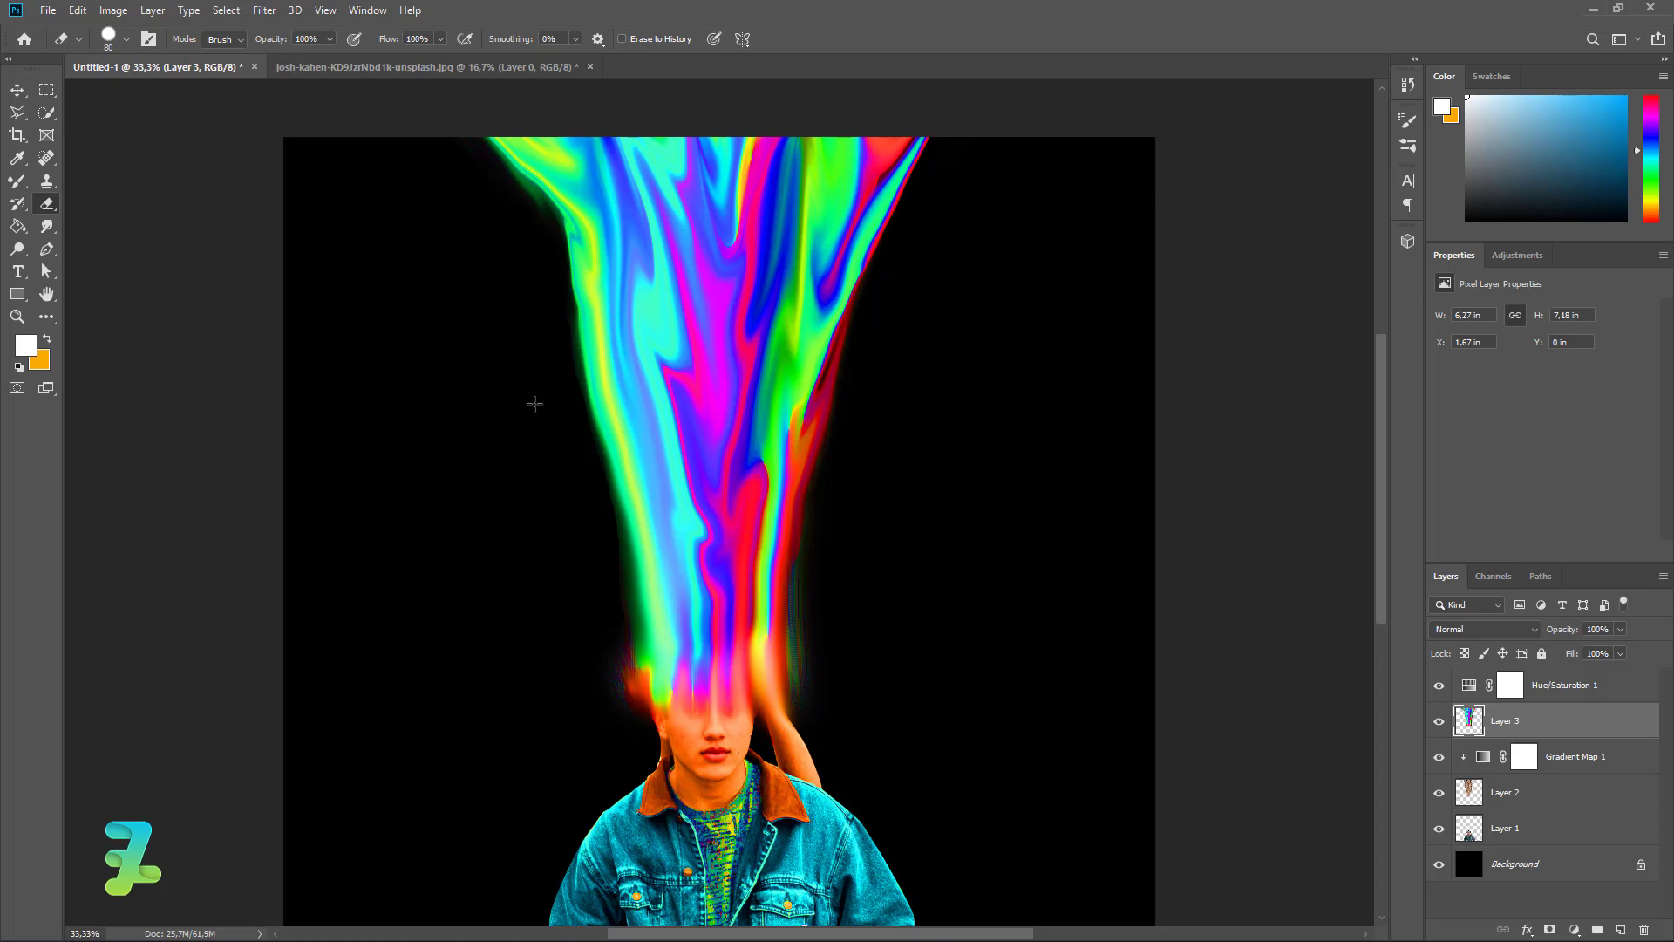
{"action": "scroll", "coordinate": [724, 472], "scroll_direction": "down", "scroll_amount": 1}
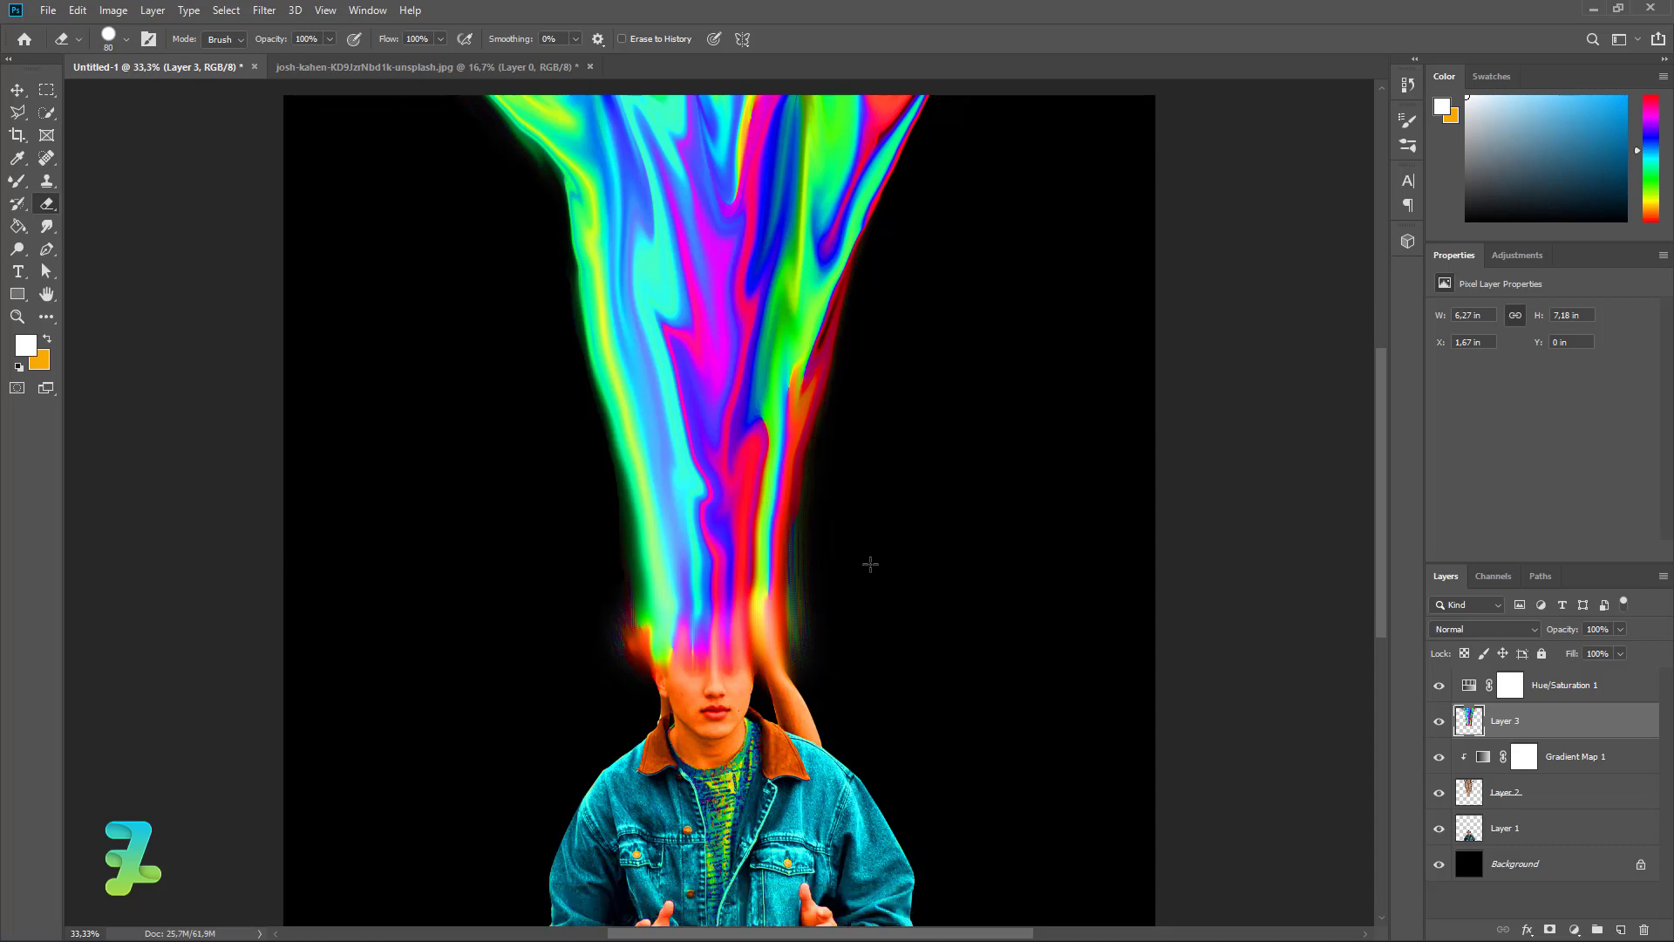
{"action": "mouse_move", "coordinate": [814, 635]}
{"action": "left_mouse_down"}
{"action": "mouse_move", "coordinate": [818, 582]}
{"action": "mouse_move", "coordinate": [819, 628]}
{"action": "mouse_move", "coordinate": [817, 605]}
{"action": "mouse_move", "coordinate": [797, 613]}
{"action": "mouse_move", "coordinate": [824, 451]}
{"action": "left_mouse_up"}
{"action": "key", "text": "ctrl+z"}
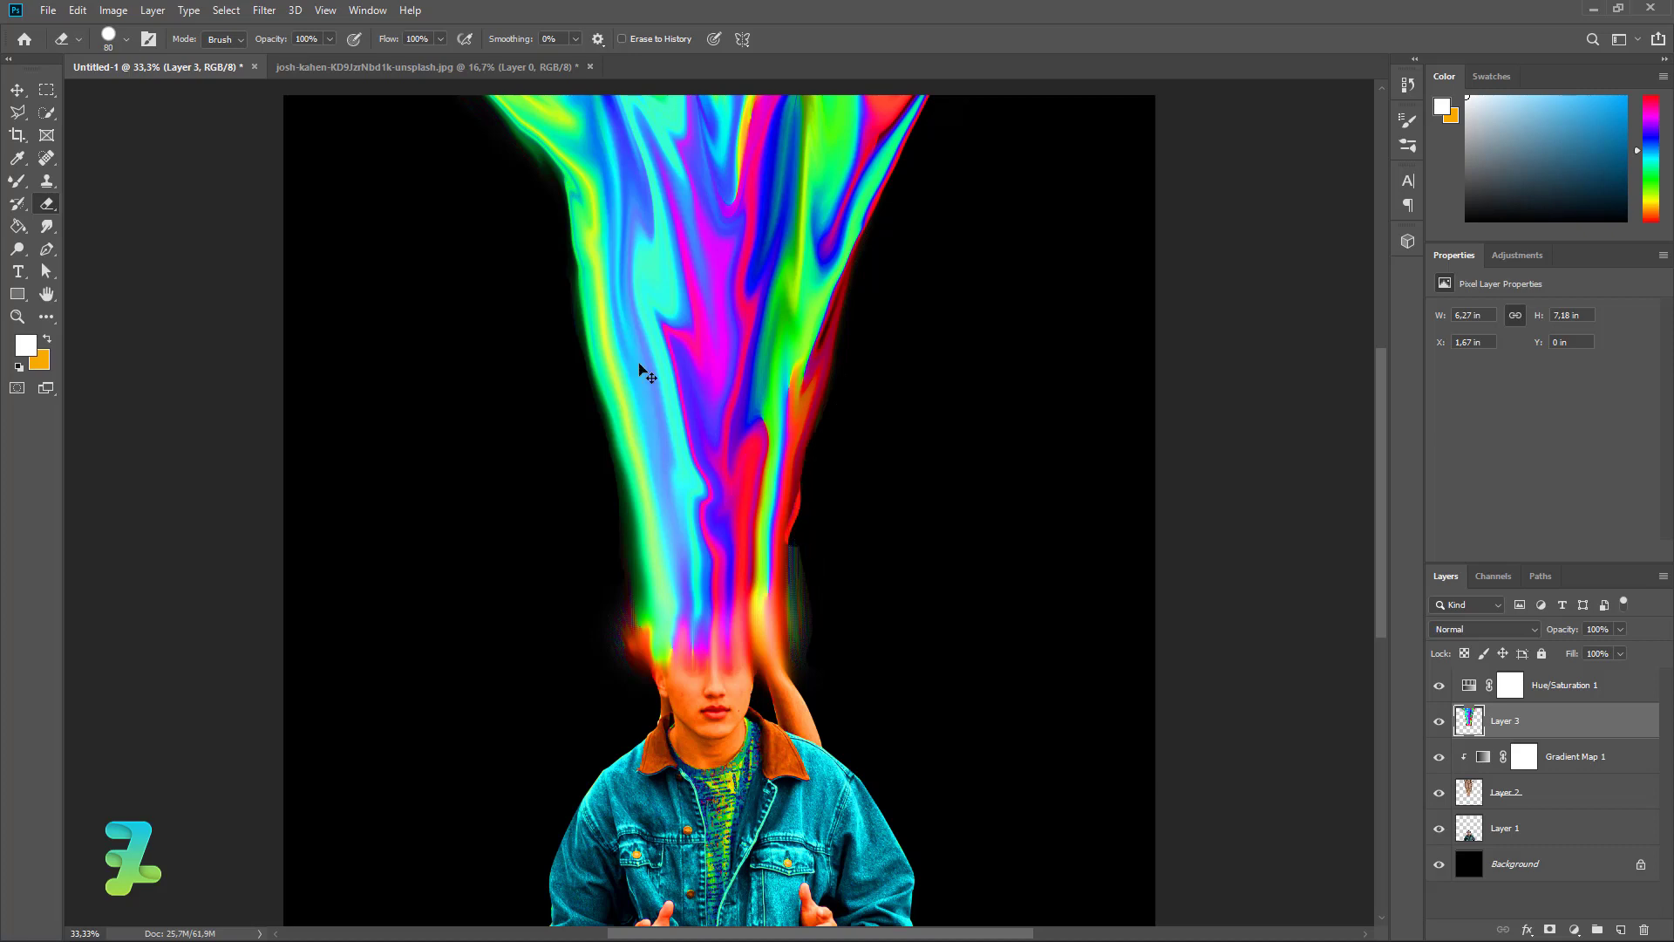
{"action": "left_click", "coordinate": [126, 39]}
{"action": "left_click_drag", "start_coordinate": [209, 140], "coordinate": [95, 138]}
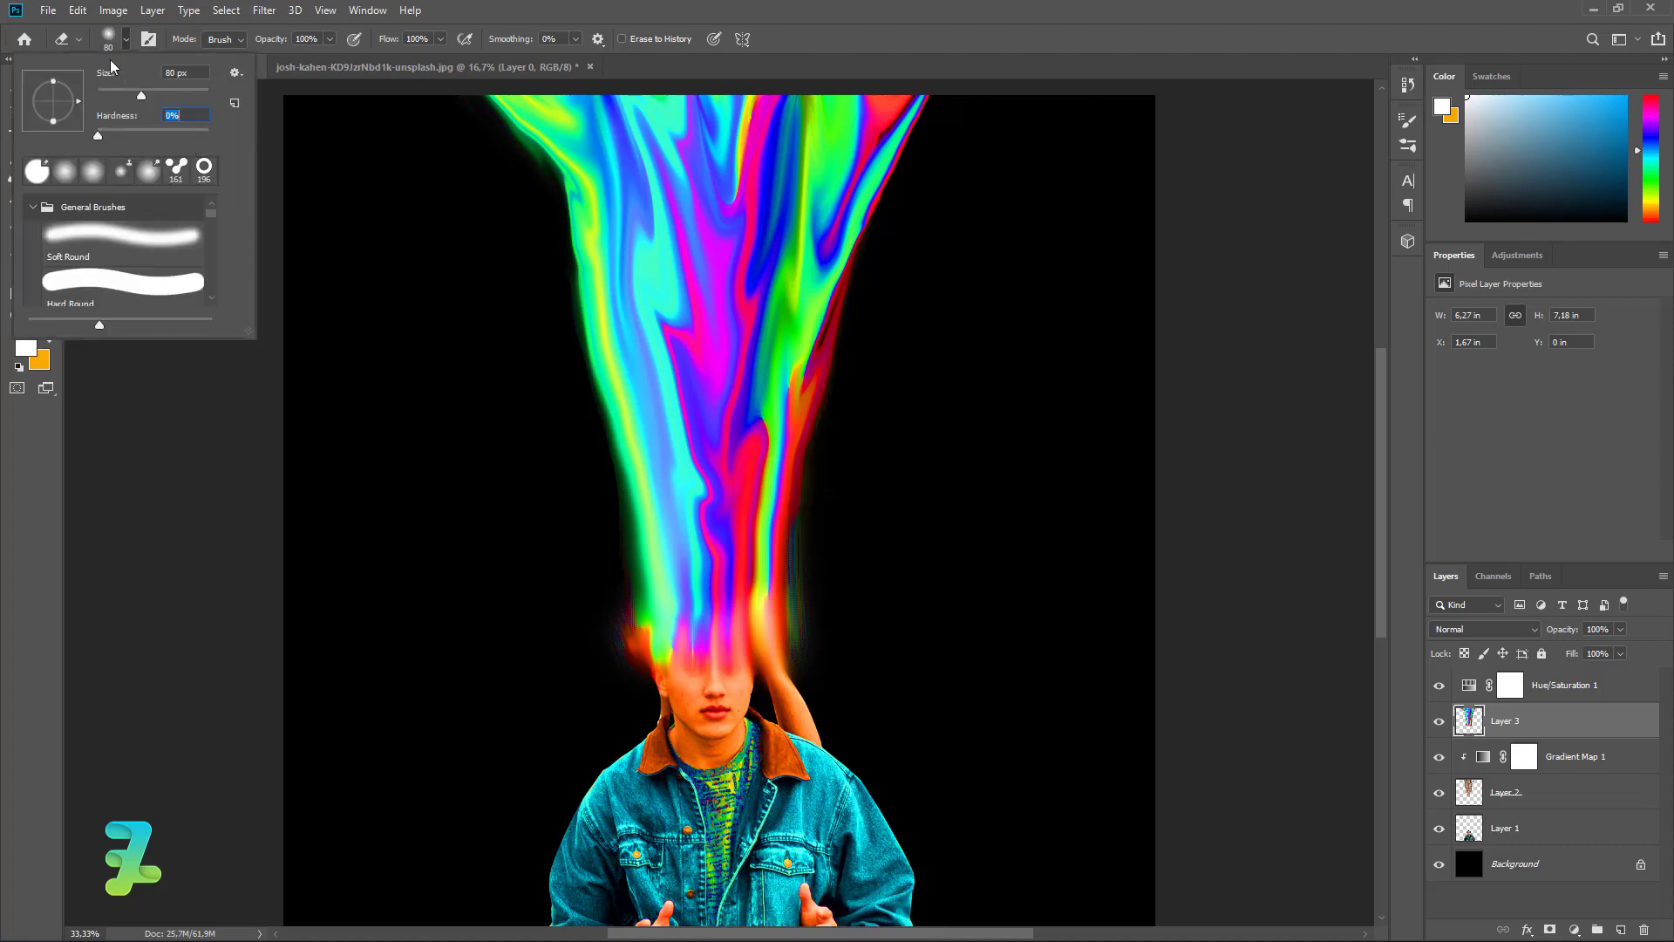
{"action": "left_click", "coordinate": [127, 36]}
{"action": "mouse_move", "coordinate": [815, 625]}
{"action": "left_mouse_down"}
{"action": "mouse_move", "coordinate": [817, 655]}
{"action": "mouse_move", "coordinate": [797, 591]}
{"action": "mouse_move", "coordinate": [807, 610]}
{"action": "mouse_move", "coordinate": [827, 420]}
{"action": "mouse_move", "coordinate": [793, 583]}
{"action": "left_mouse_up"}
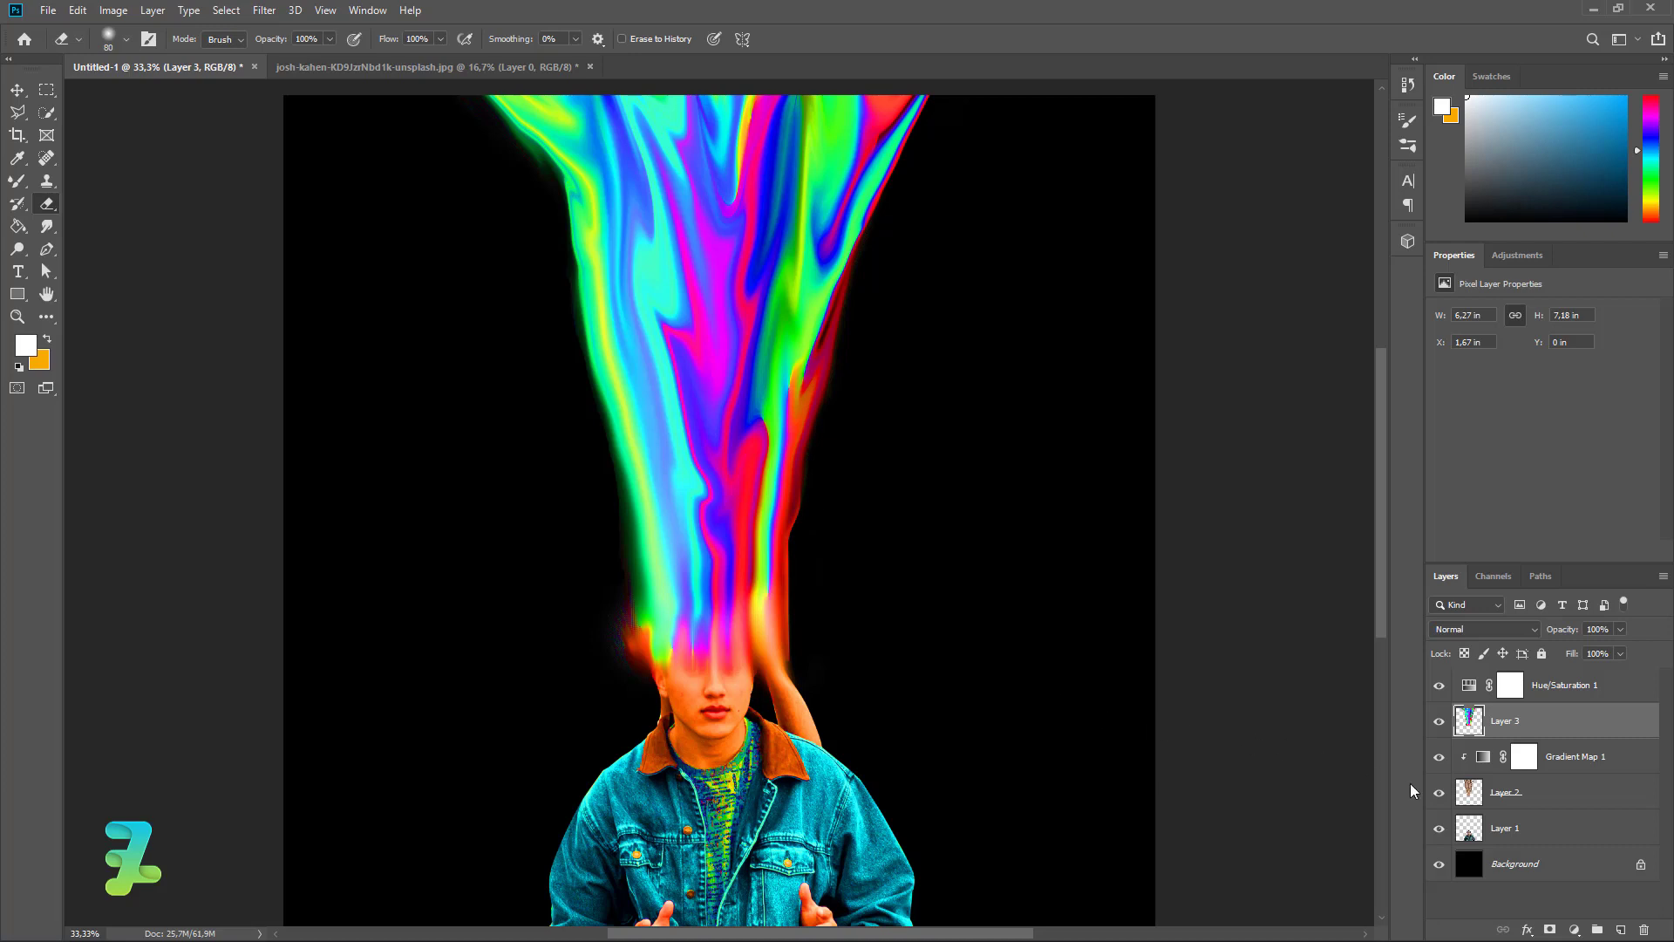
Step: Erase the leftover edge right of the strip's base on Layer 2 and the reddish haze left of its base on Layer 3
{"action": "left_click", "coordinate": [1460, 794]}
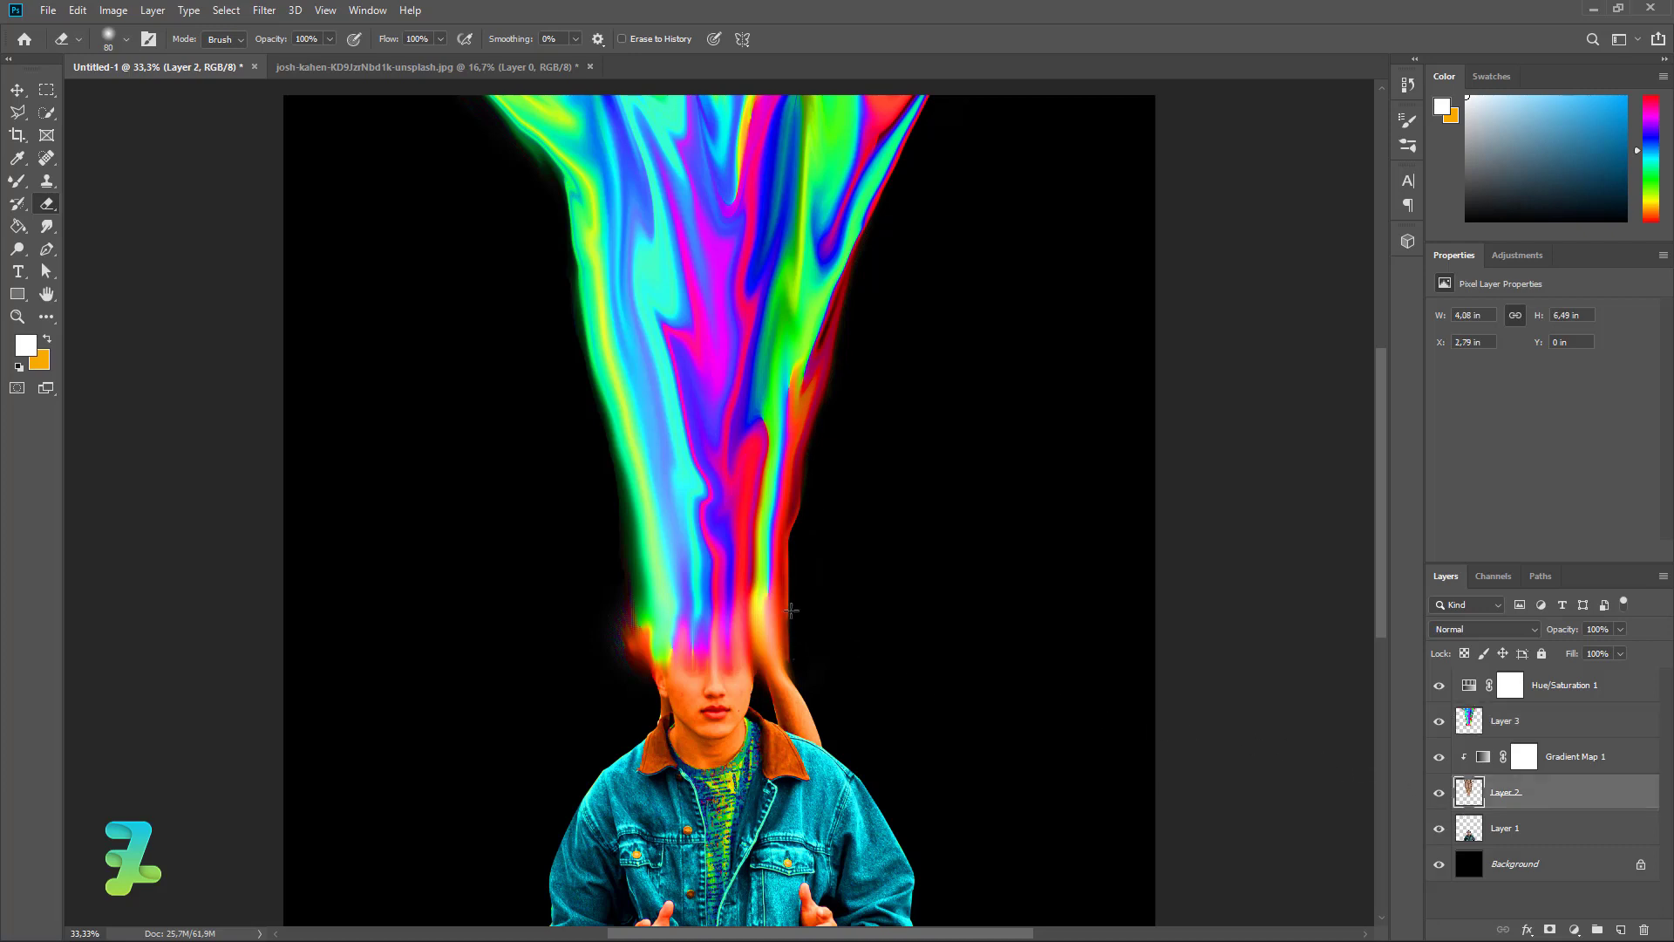
{"action": "mouse_move", "coordinate": [791, 610]}
{"action": "left_mouse_down"}
{"action": "mouse_move", "coordinate": [807, 510]}
{"action": "mouse_move", "coordinate": [787, 573]}
{"action": "left_mouse_up"}
{"action": "left_click", "coordinate": [1465, 733]}
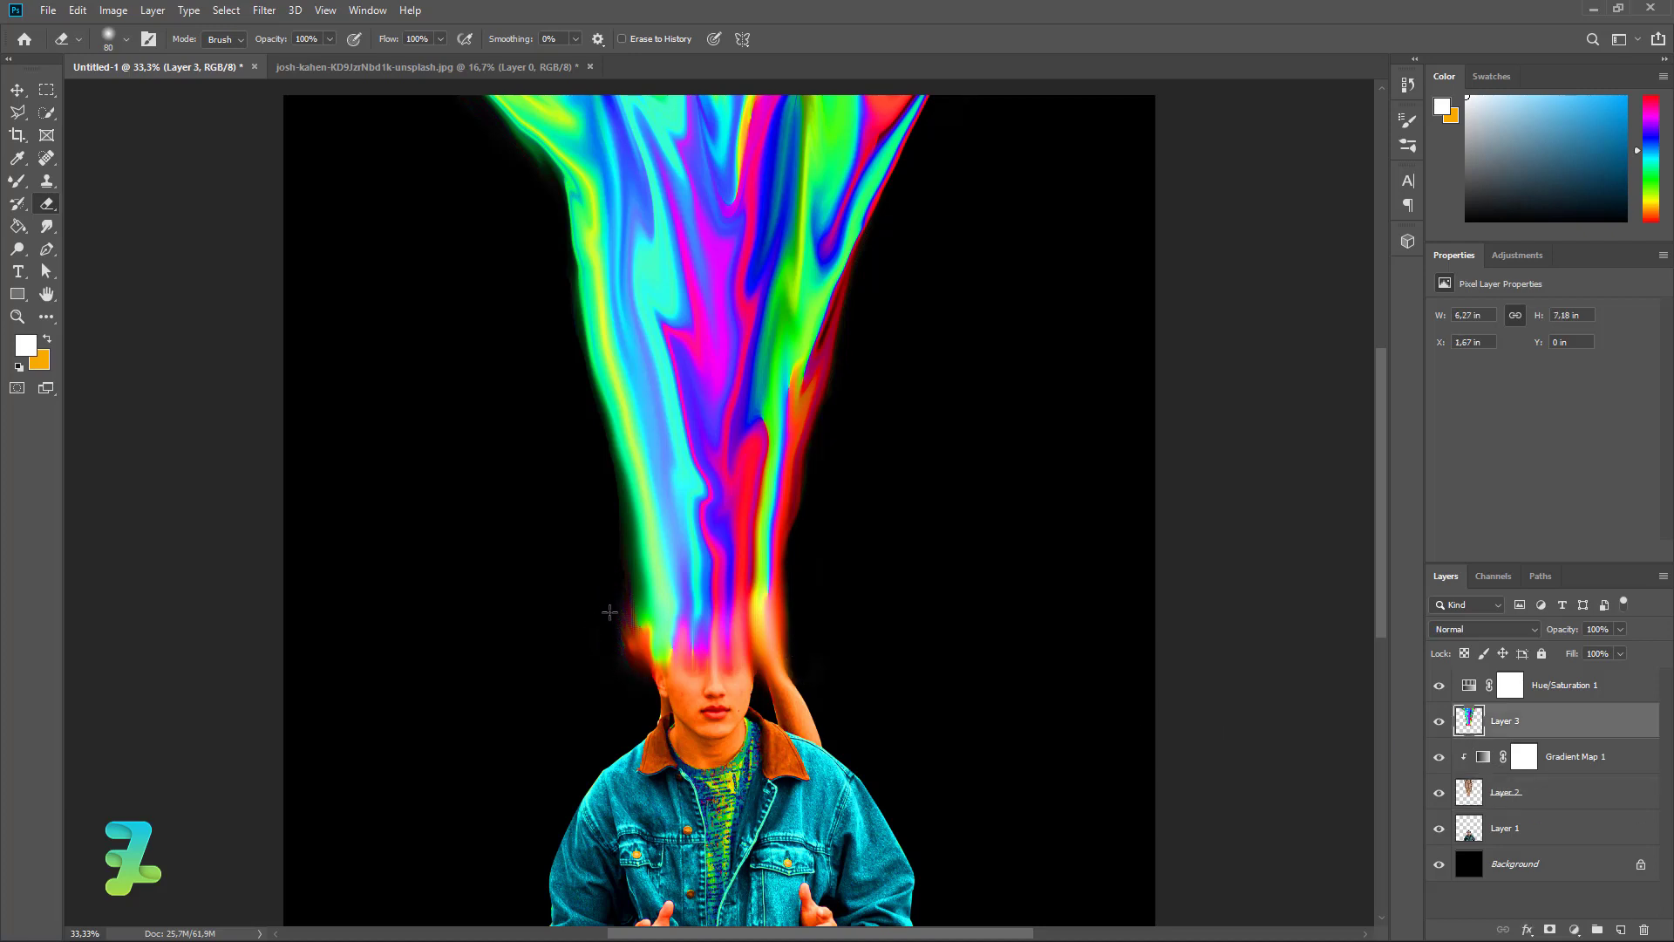
{"action": "mouse_move", "coordinate": [609, 612]}
{"action": "left_mouse_down"}
{"action": "mouse_move", "coordinate": [632, 679]}
{"action": "mouse_move", "coordinate": [613, 594]}
{"action": "left_mouse_up"}
{"action": "scroll", "coordinate": [710, 508], "scroll_direction": "up", "scroll_amount": 1}
{"action": "scroll", "coordinate": [710, 508], "scroll_direction": "down", "scroll_amount": 1}
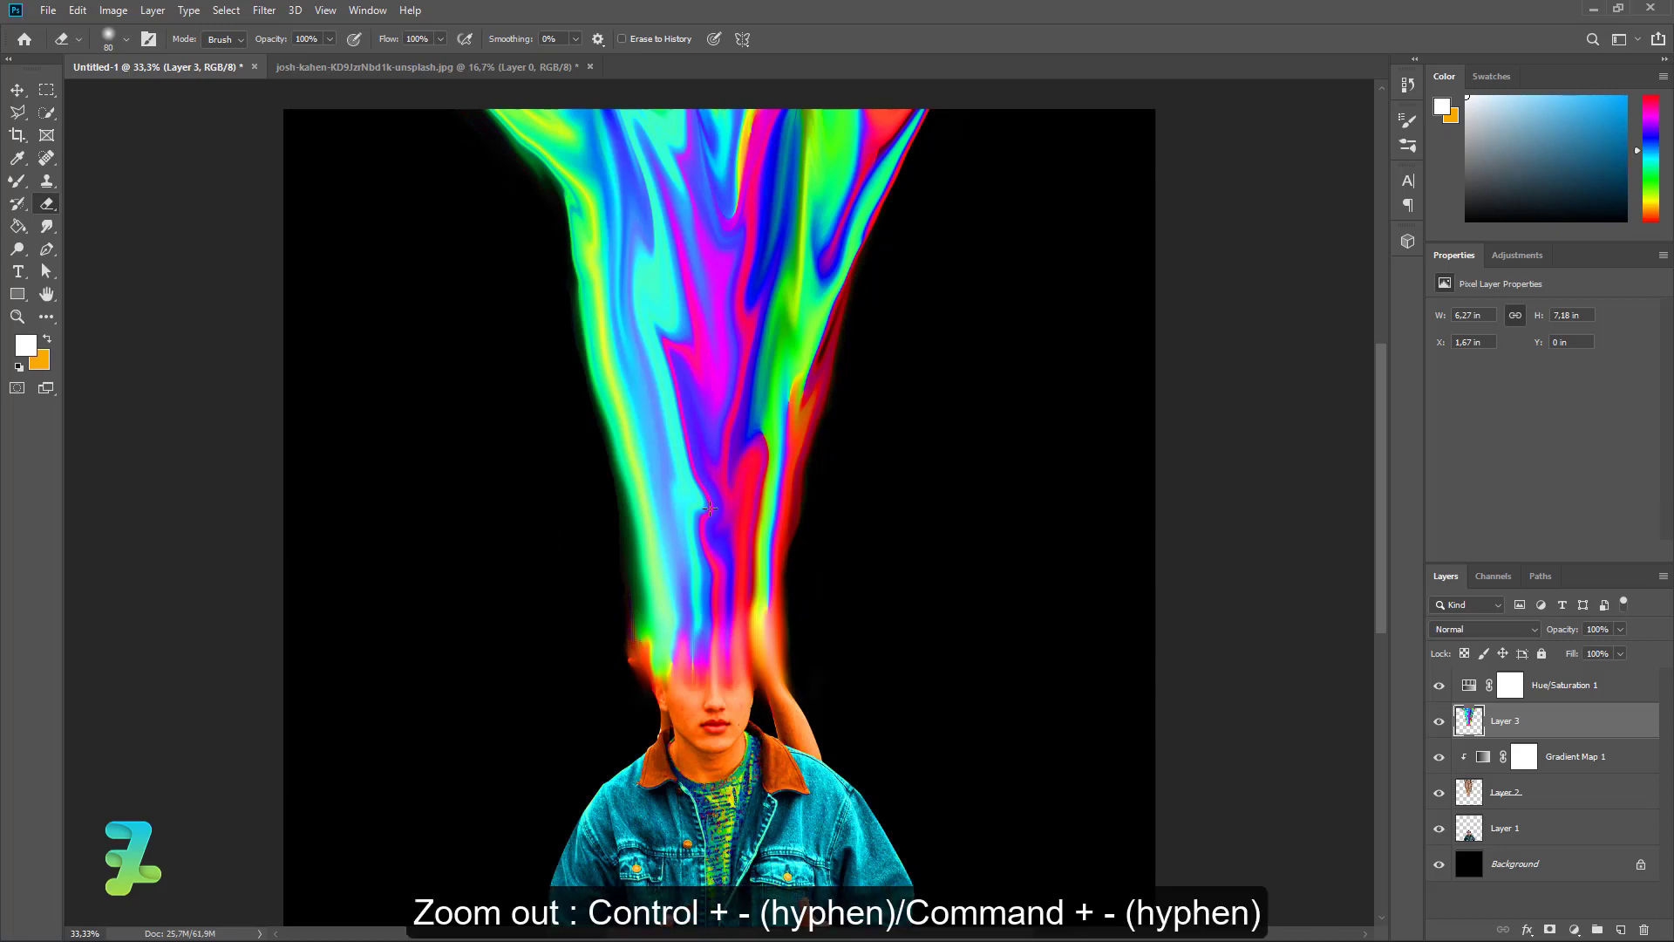
Step: Create a new layer directly above the Background layer and set the background colour to mint green
{"action": "key", "text": "ctrl+minus"}
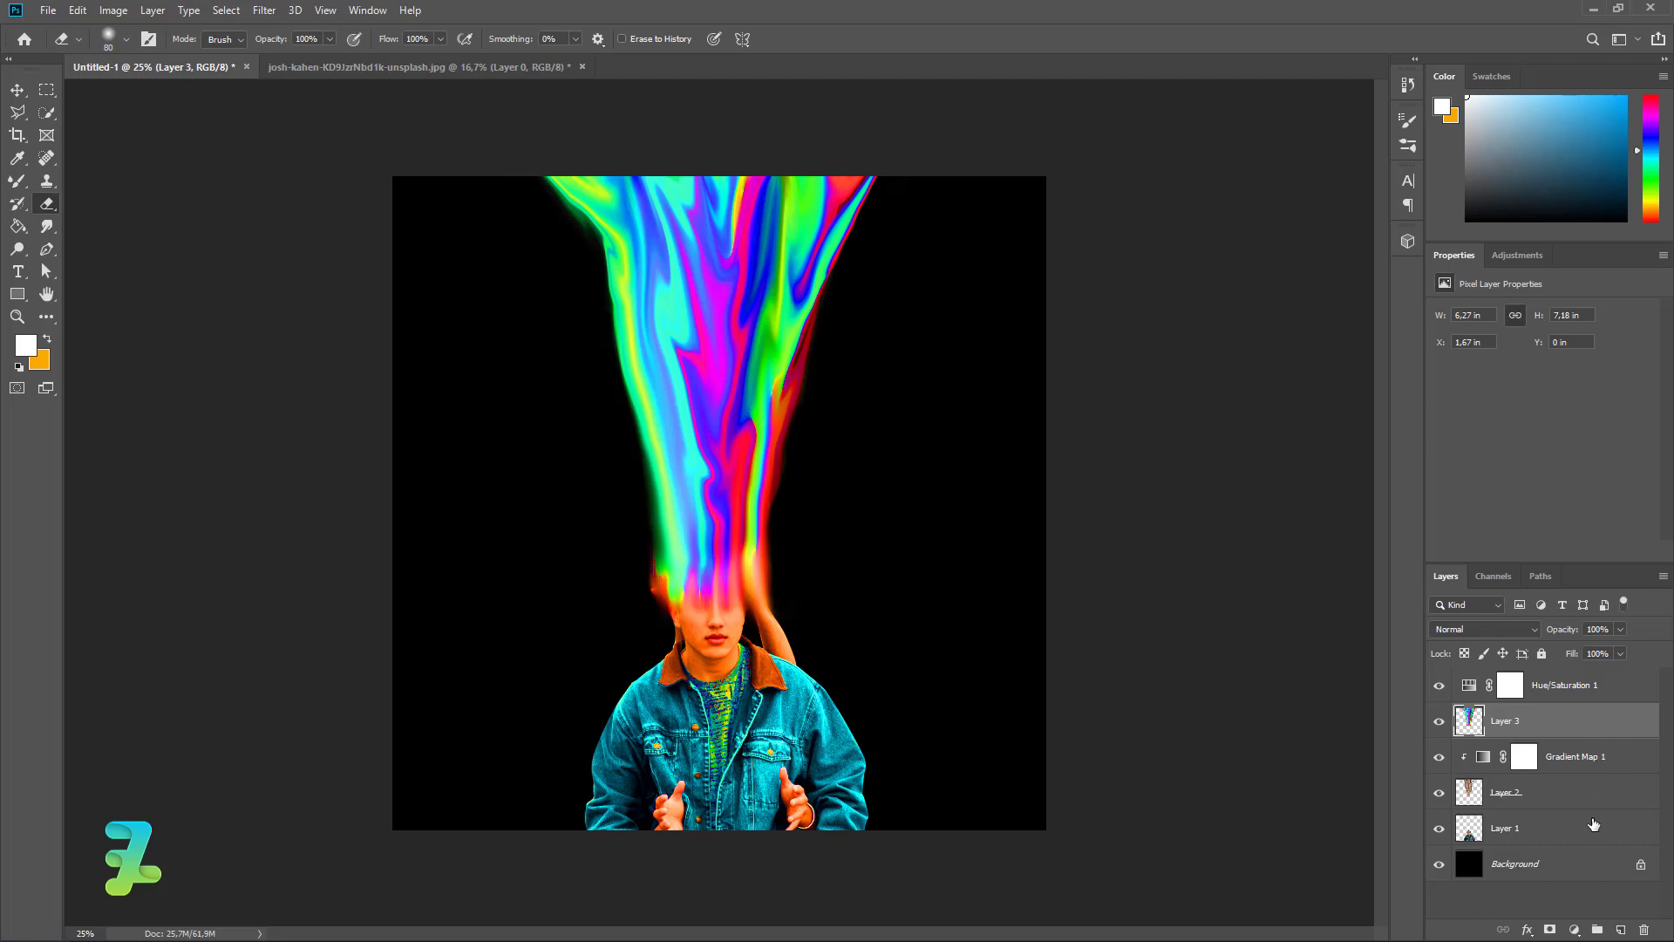
{"action": "left_click", "coordinate": [1579, 874]}
{"action": "left_click", "coordinate": [1621, 929]}
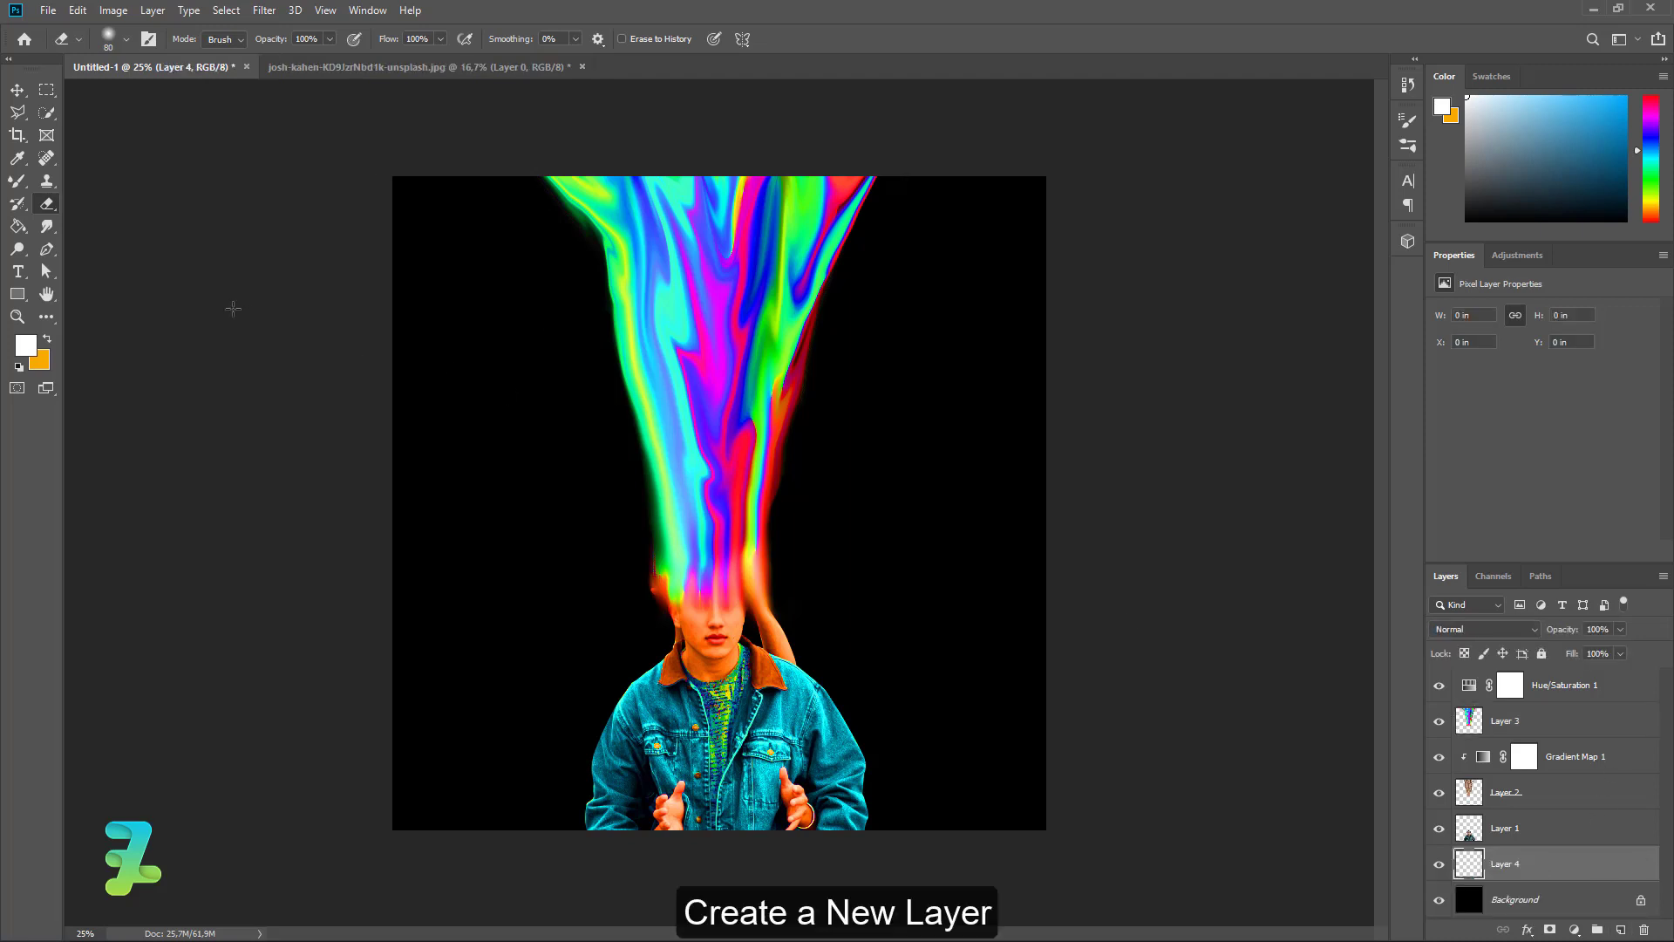
{"action": "left_click", "coordinate": [40, 356]}
{"action": "left_click_drag", "start_coordinate": [1242, 489], "coordinate": [1256, 462]}
{"action": "left_click_drag", "start_coordinate": [1202, 384], "coordinate": [1141, 315]}
{"action": "left_click", "coordinate": [1372, 328]}
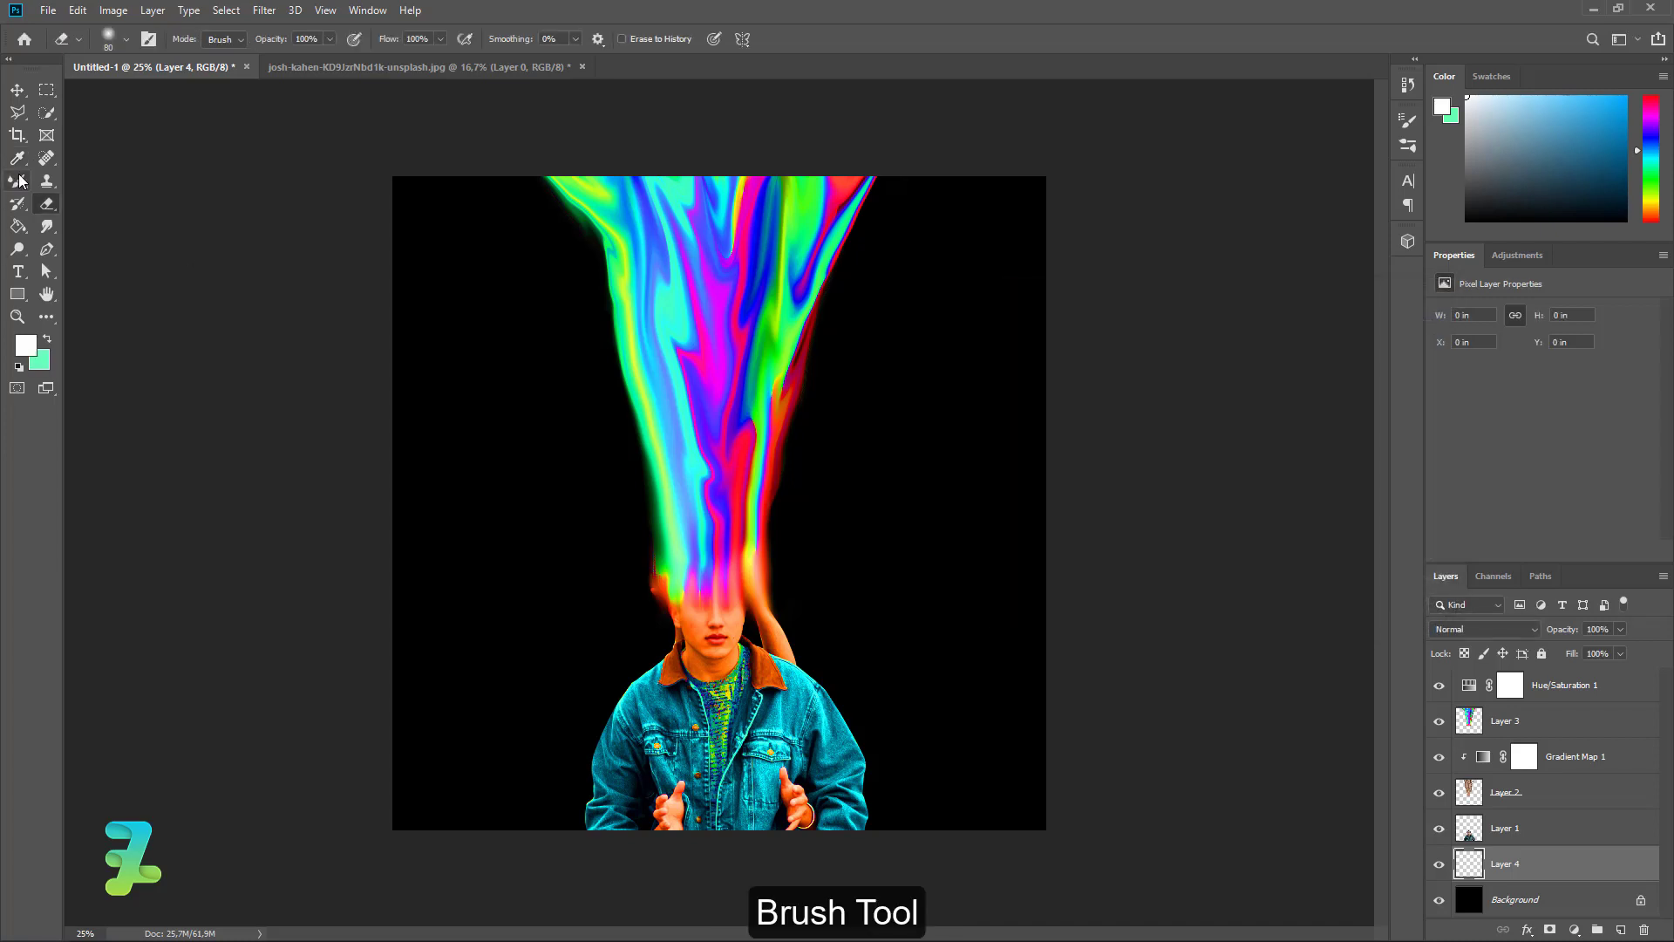
Step: Switch to the Brush tool with a Soft Round tip at 0% hardness and enlarge it to 1457 px
{"action": "right_click", "coordinate": [19, 180]}
{"action": "left_click", "coordinate": [50, 186]}
{"action": "left_click", "coordinate": [126, 39]}
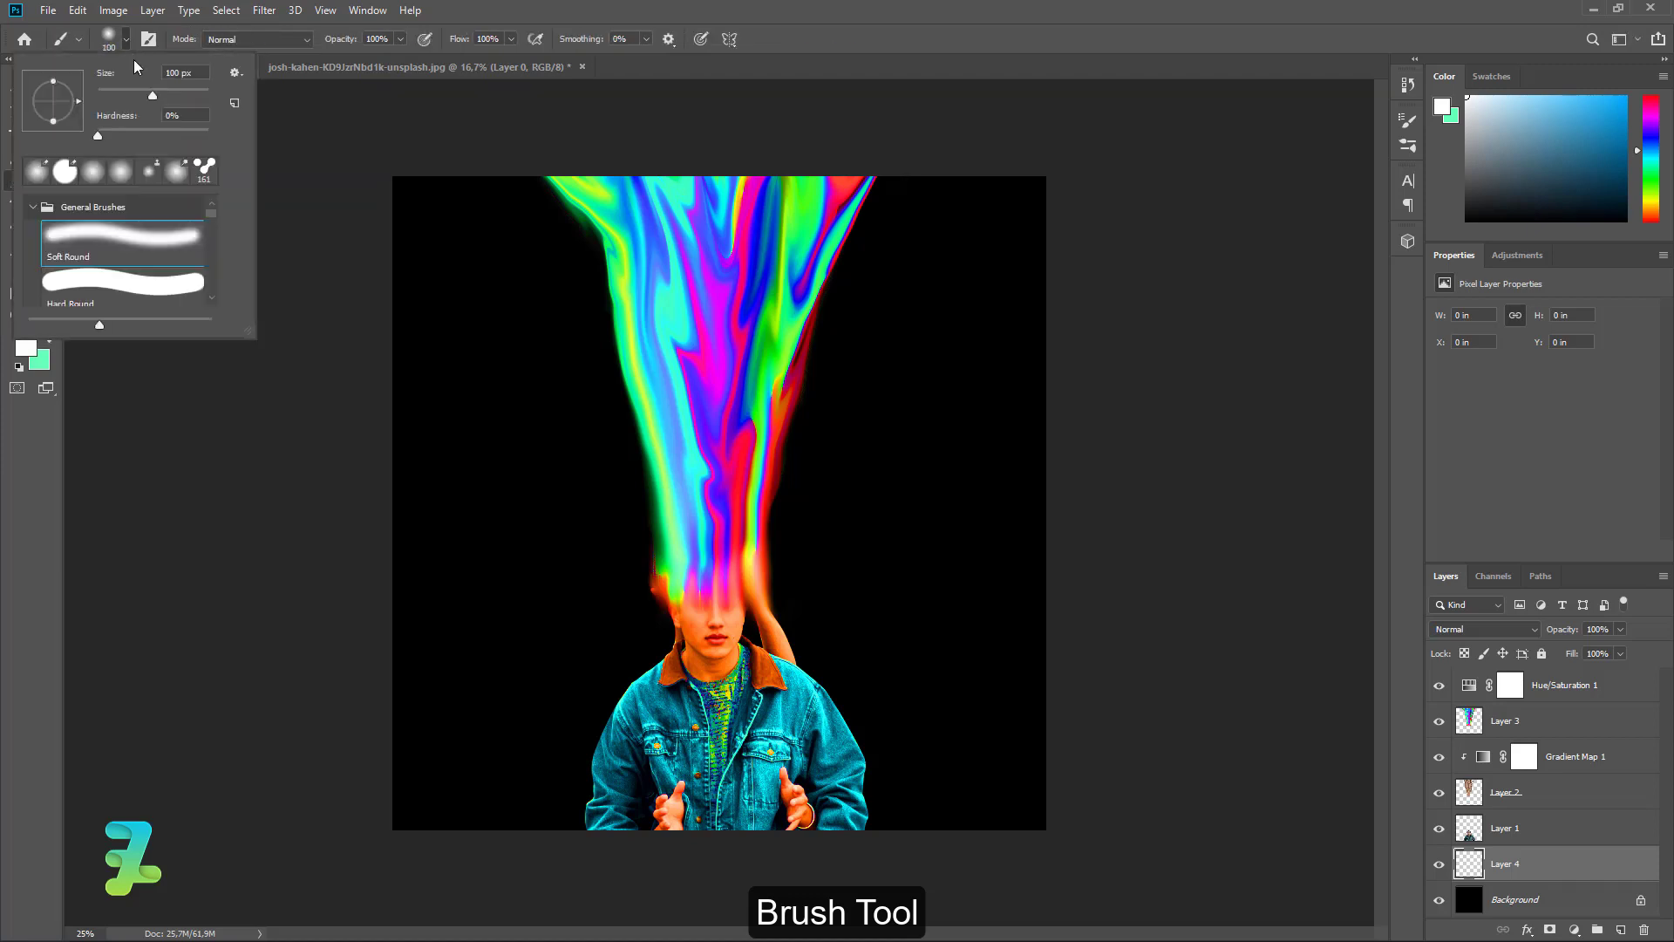
{"action": "left_click", "coordinate": [127, 40]}
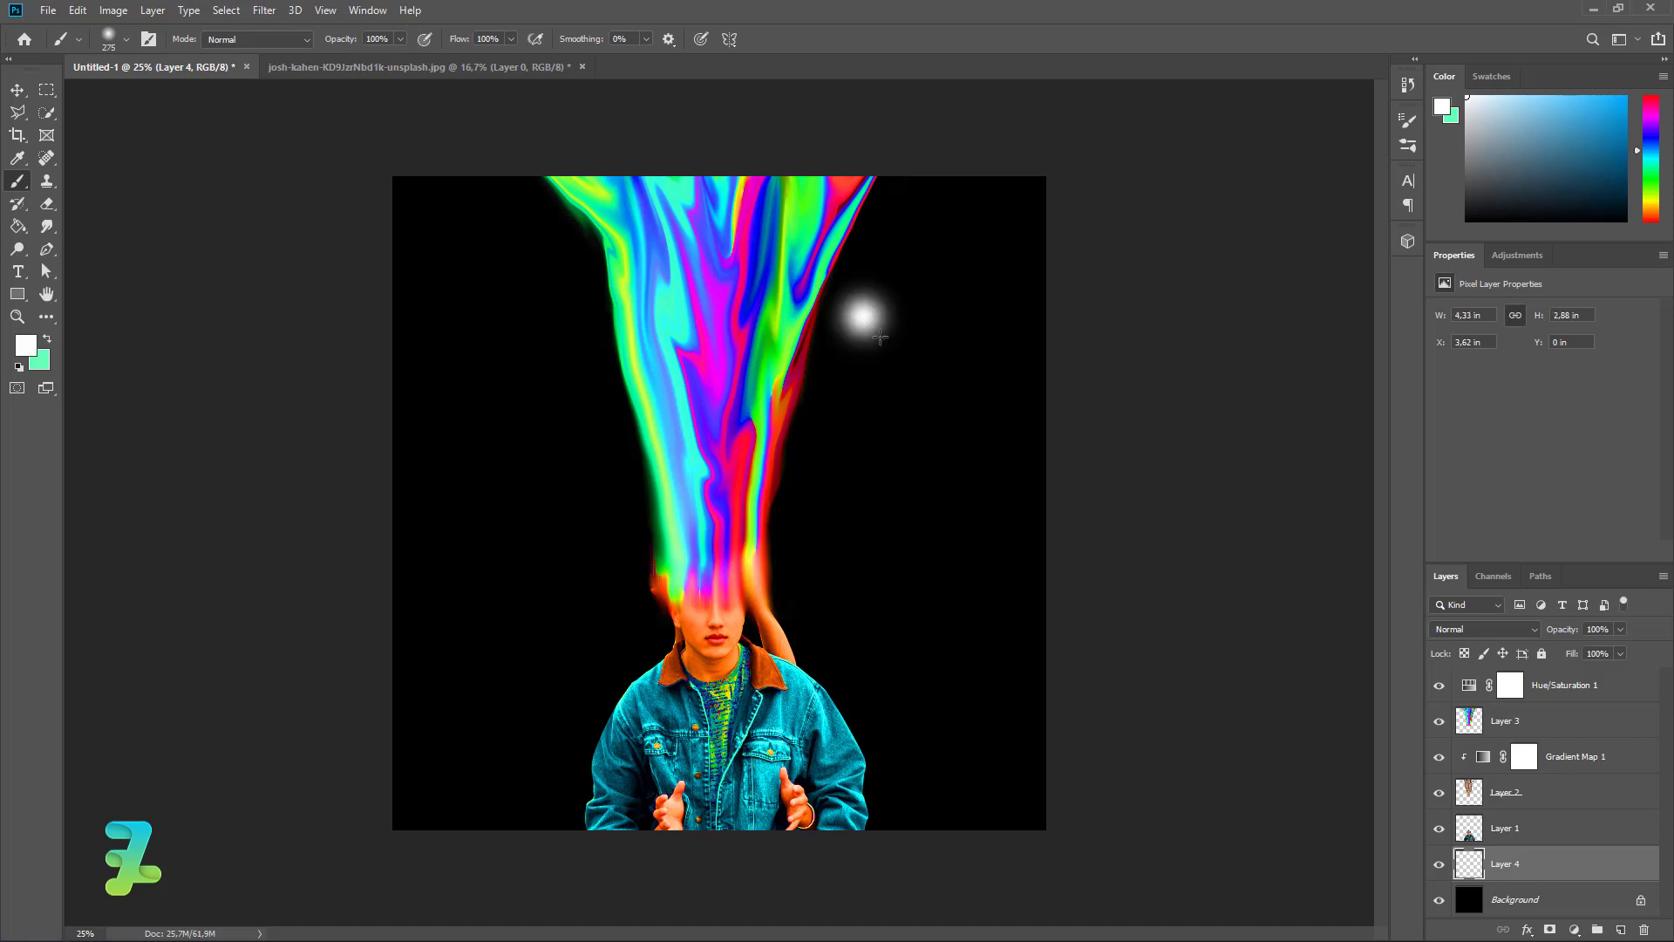
{"action": "left_click", "coordinate": [126, 39]}
{"action": "left_click_drag", "start_coordinate": [196, 96], "coordinate": [200, 96]}
Step: Set the foreground colour to a pale mint green, about #a4ffc6
{"action": "left_click", "coordinate": [26, 348]}
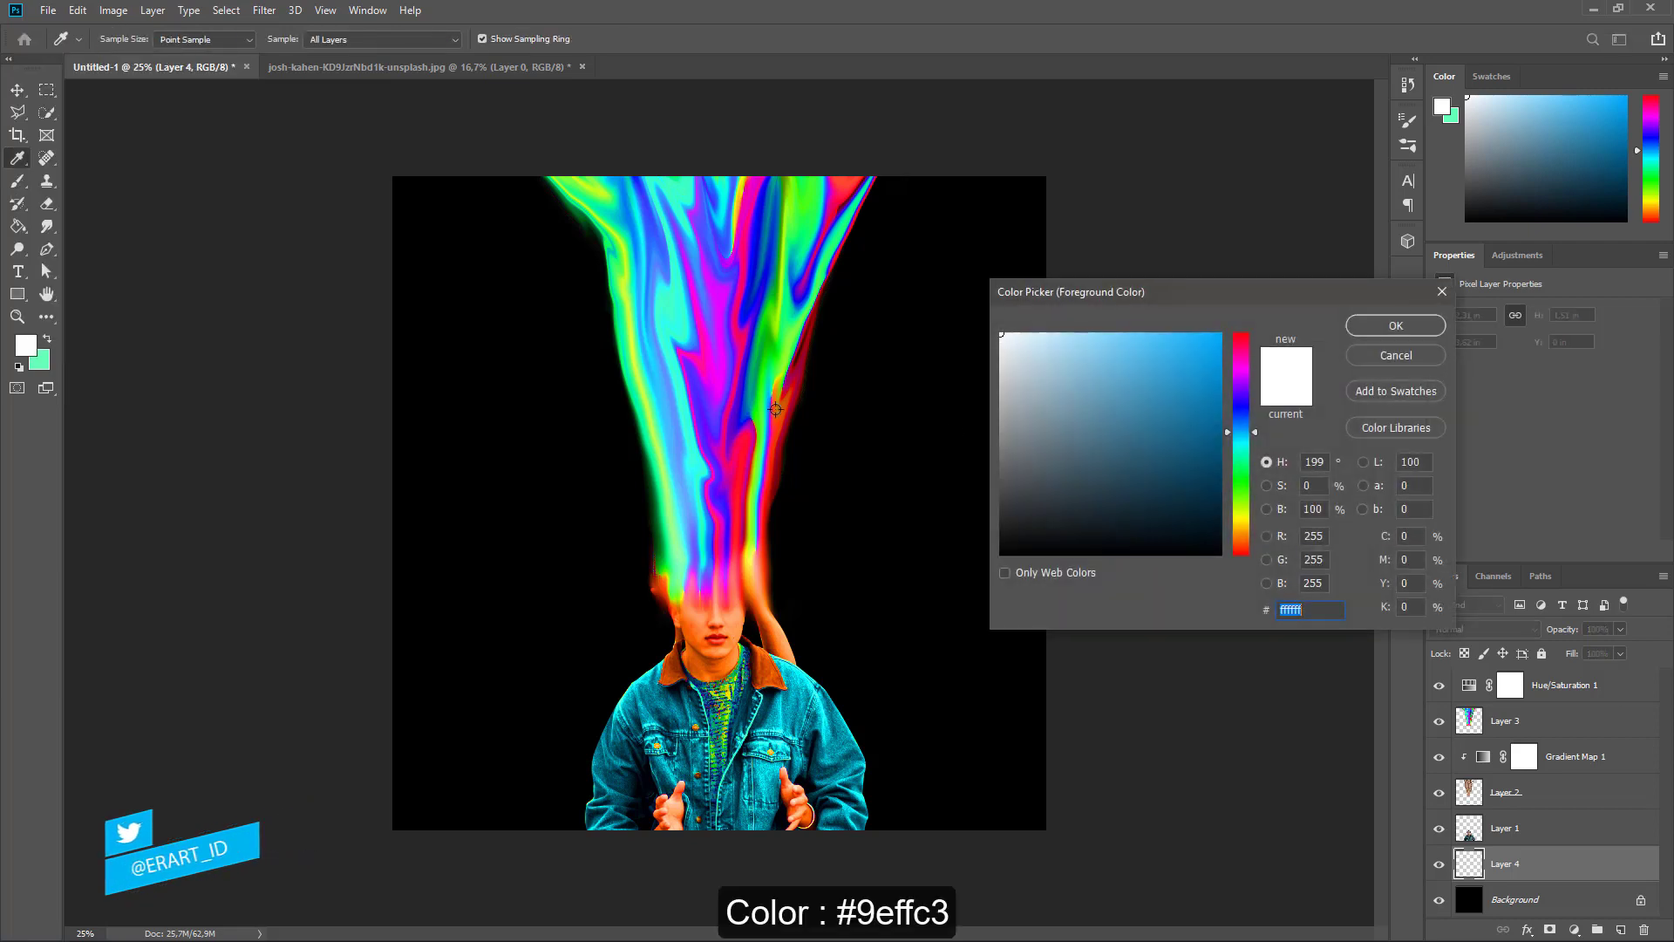
{"action": "left_click_drag", "start_coordinate": [1243, 469], "coordinate": [1244, 467]}
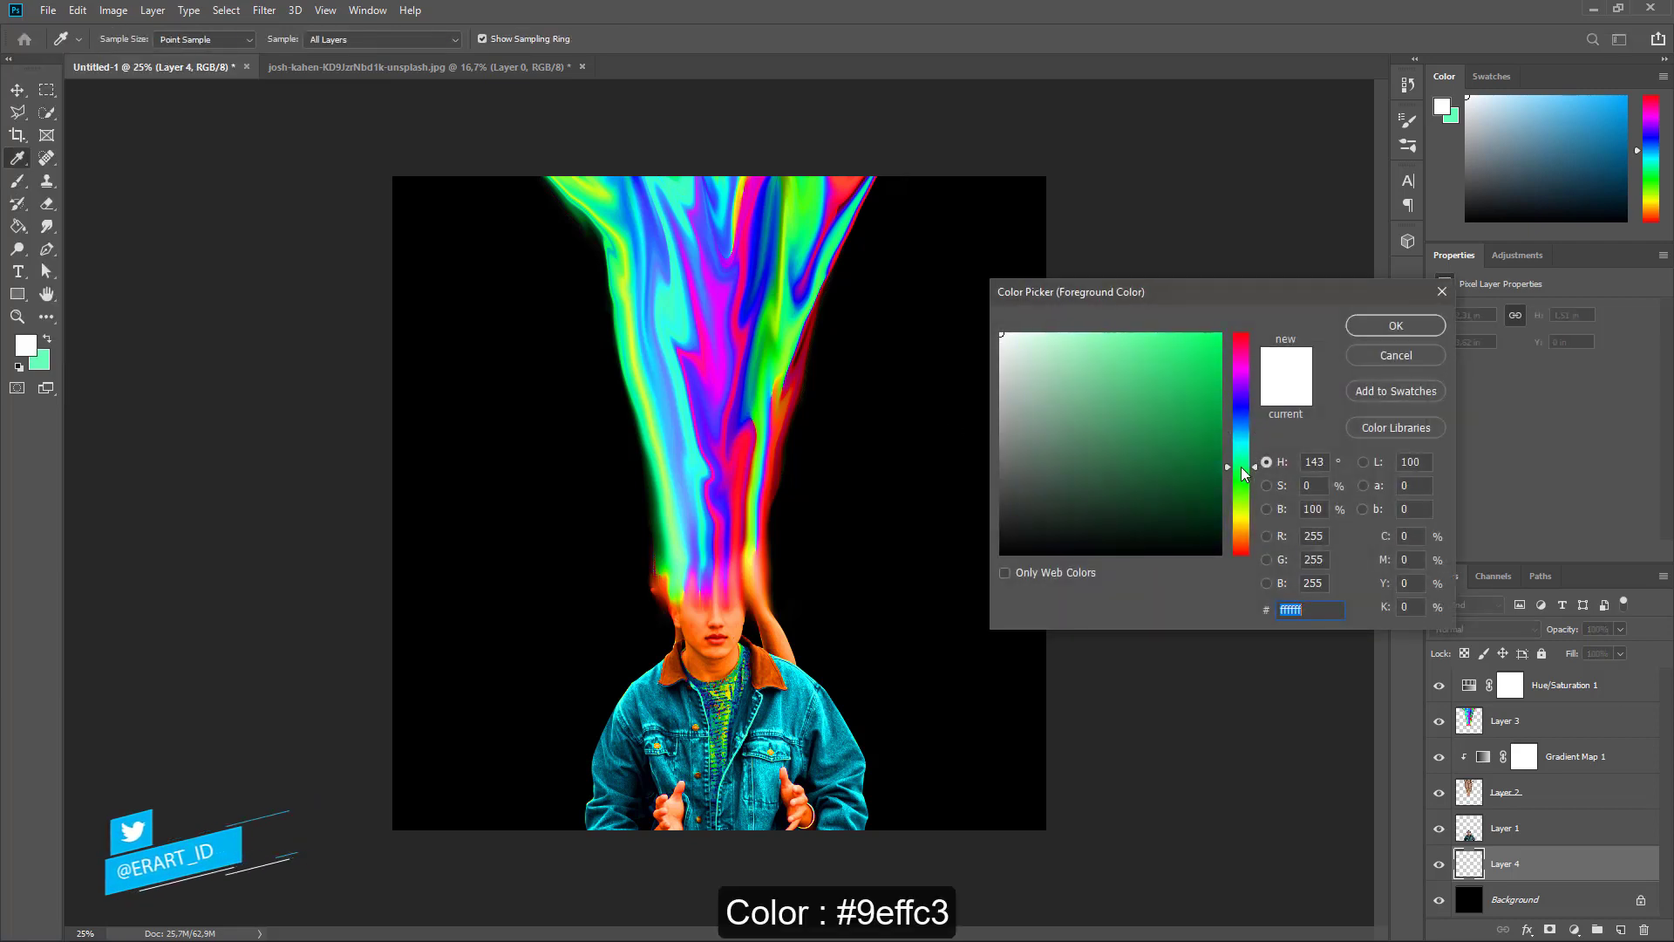
{"action": "left_click_drag", "start_coordinate": [1117, 345], "coordinate": [1083, 273]}
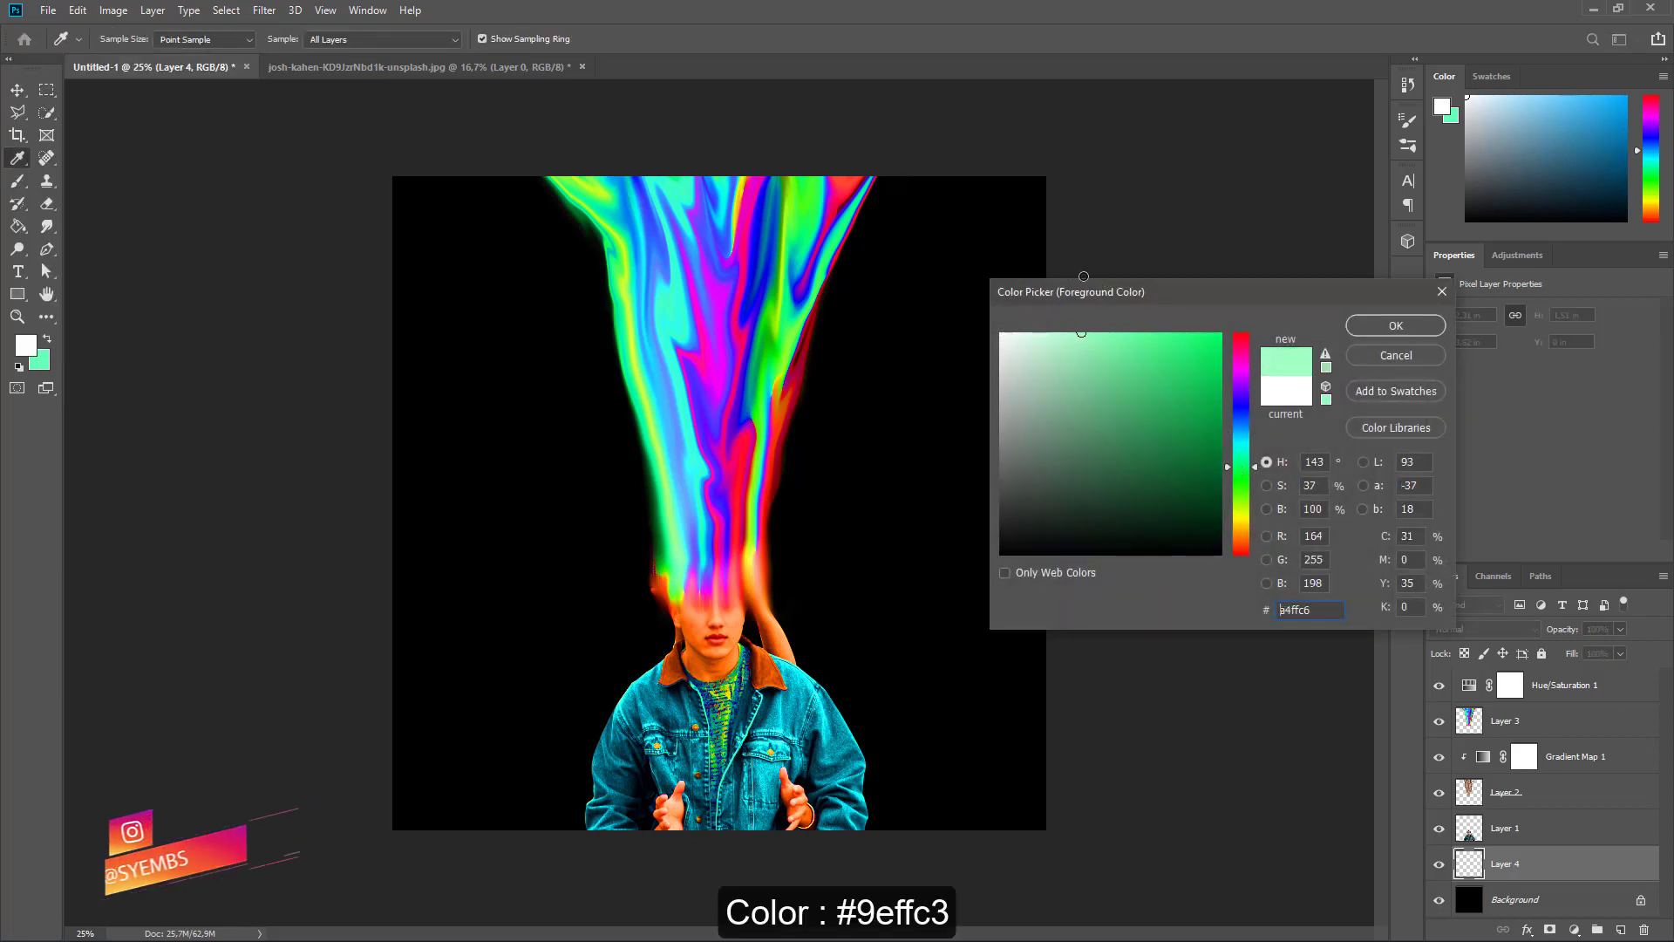
{"action": "left_click", "coordinate": [1375, 321]}
{"action": "left_click", "coordinate": [752, 150]}
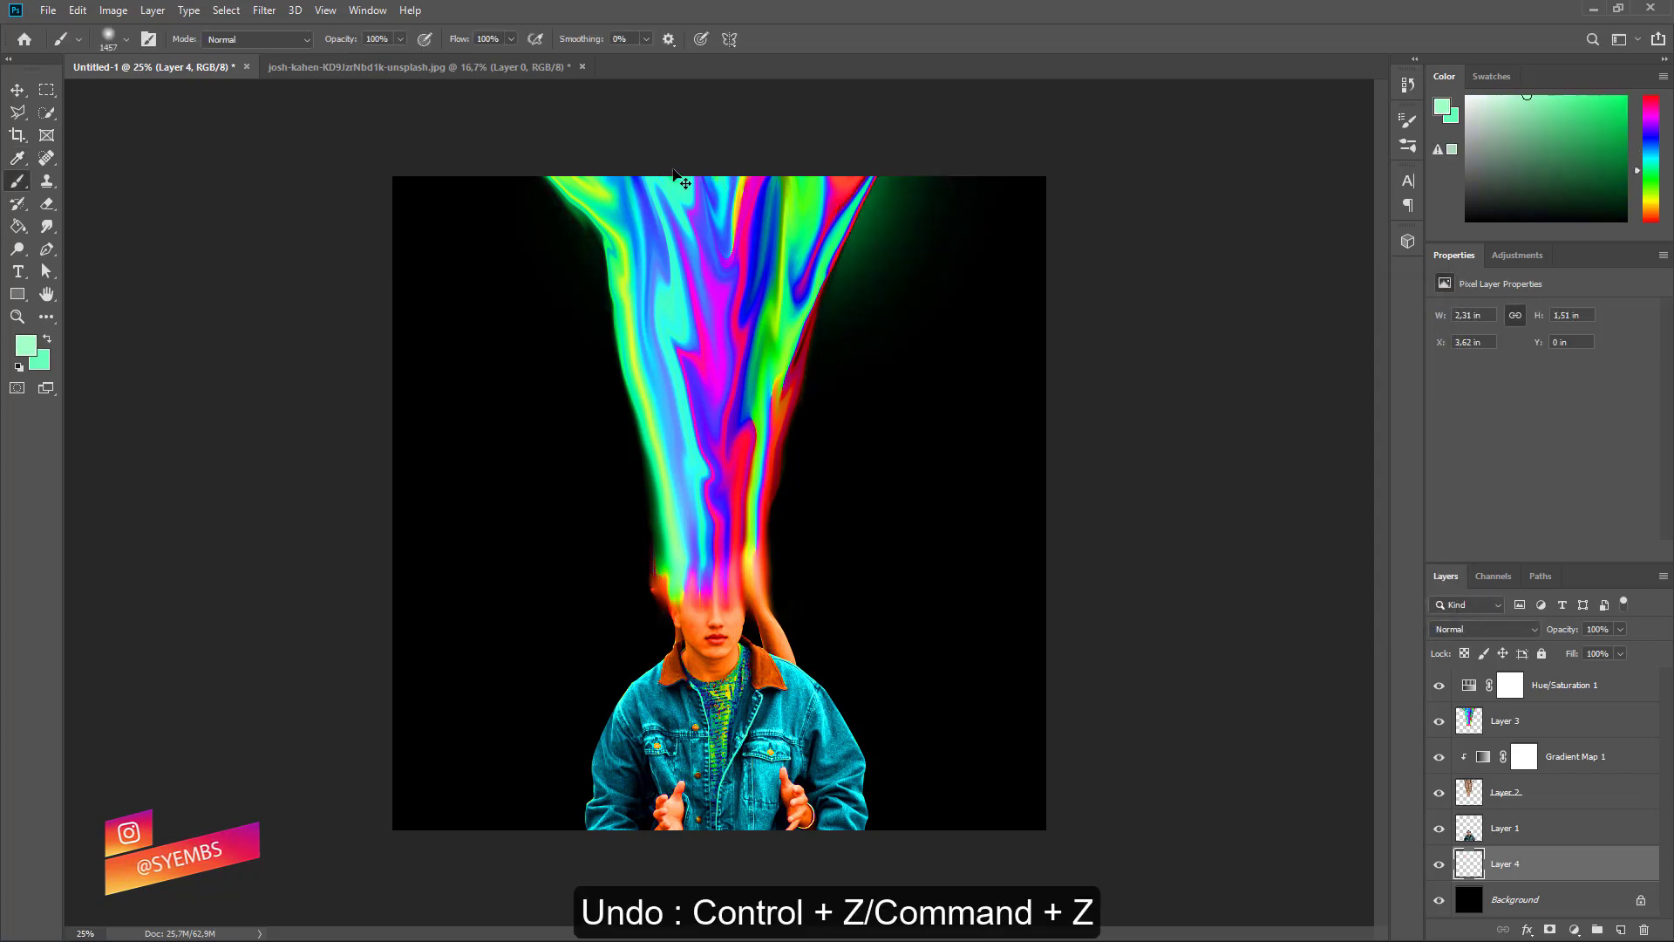
{"action": "key", "text": "ctrl+z"}
{"action": "left_click", "coordinate": [666, 173]}
{"action": "key", "text": "ctrl+z"}
Step: Paint a soft green glow behind the strip's top centre on Layer 4 and scale it up to about 112% with Free Transform
{"action": "left_click", "coordinate": [715, 179]}
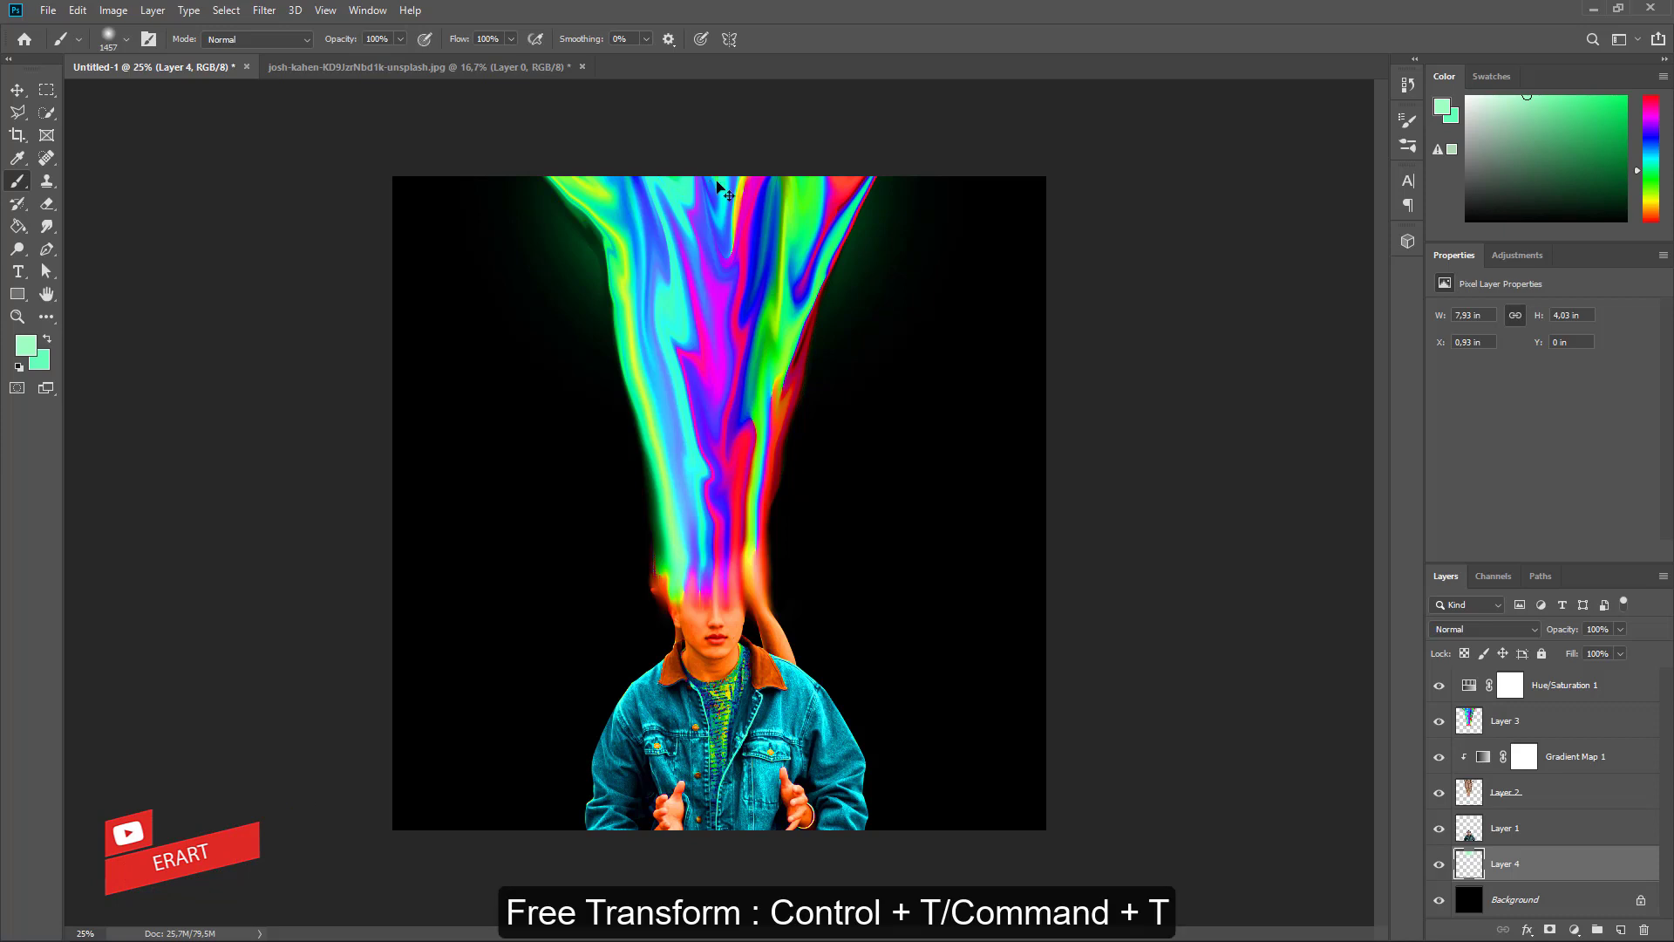
{"action": "key", "text": "ctrl+t"}
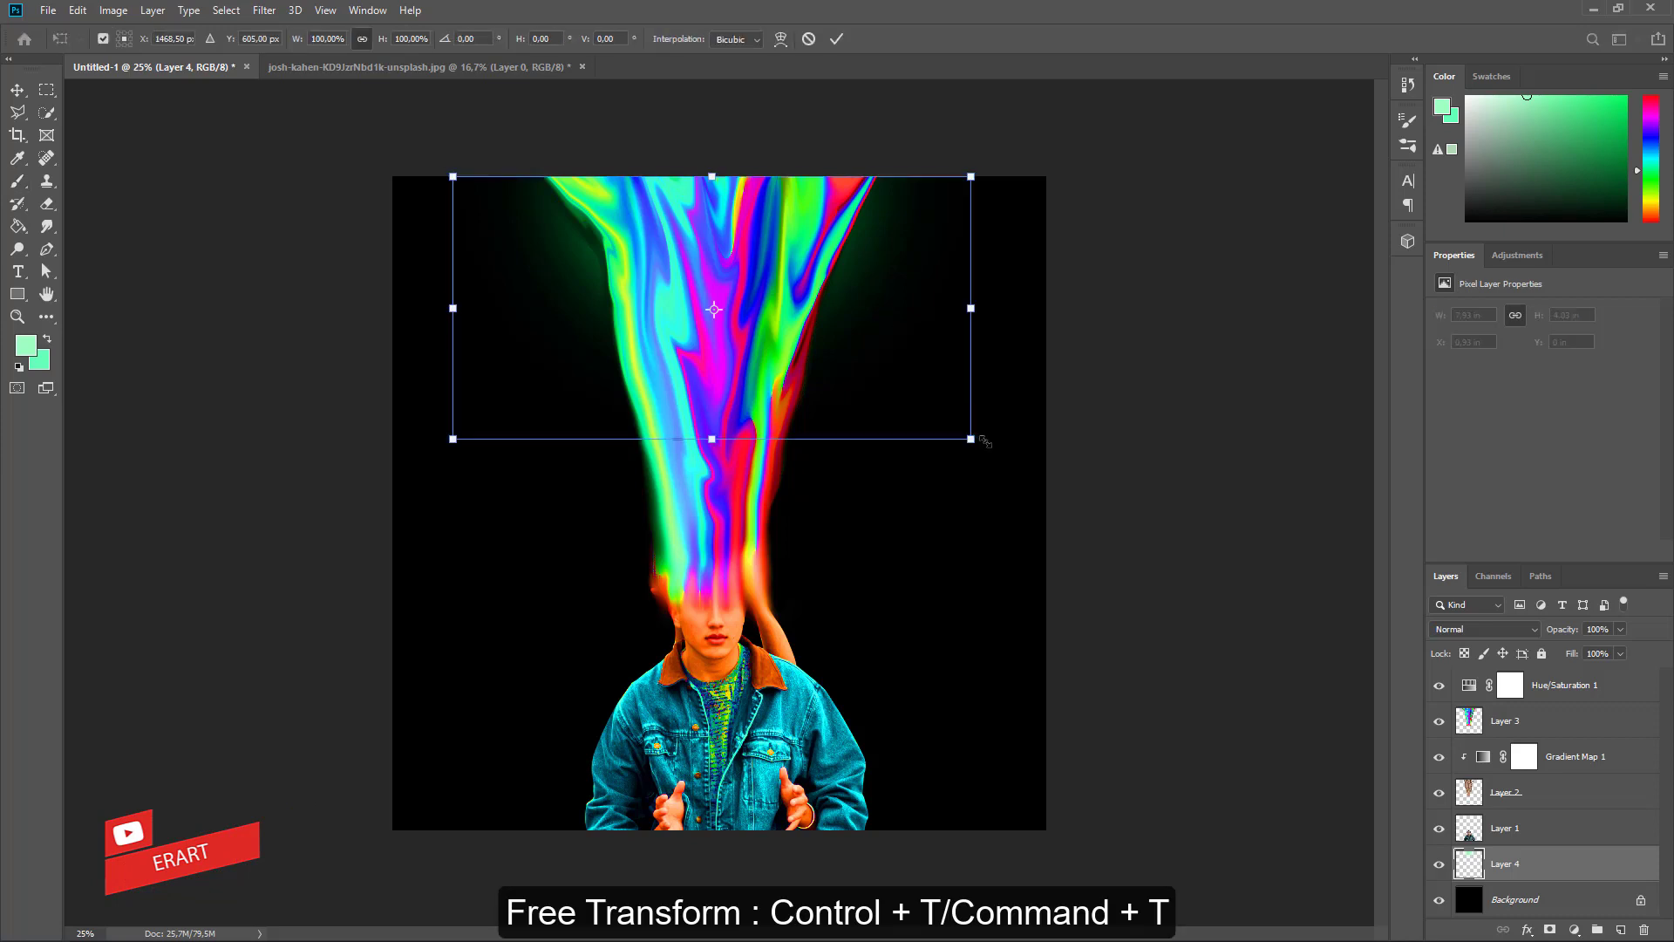
{"action": "mouse_move", "coordinate": [984, 441]}
{"action": "left_mouse_down"}
{"action": "mouse_move", "coordinate": [1053, 478]}
{"action": "mouse_move", "coordinate": [975, 430]}
{"action": "mouse_move", "coordinate": [990, 437]}
{"action": "left_mouse_up"}
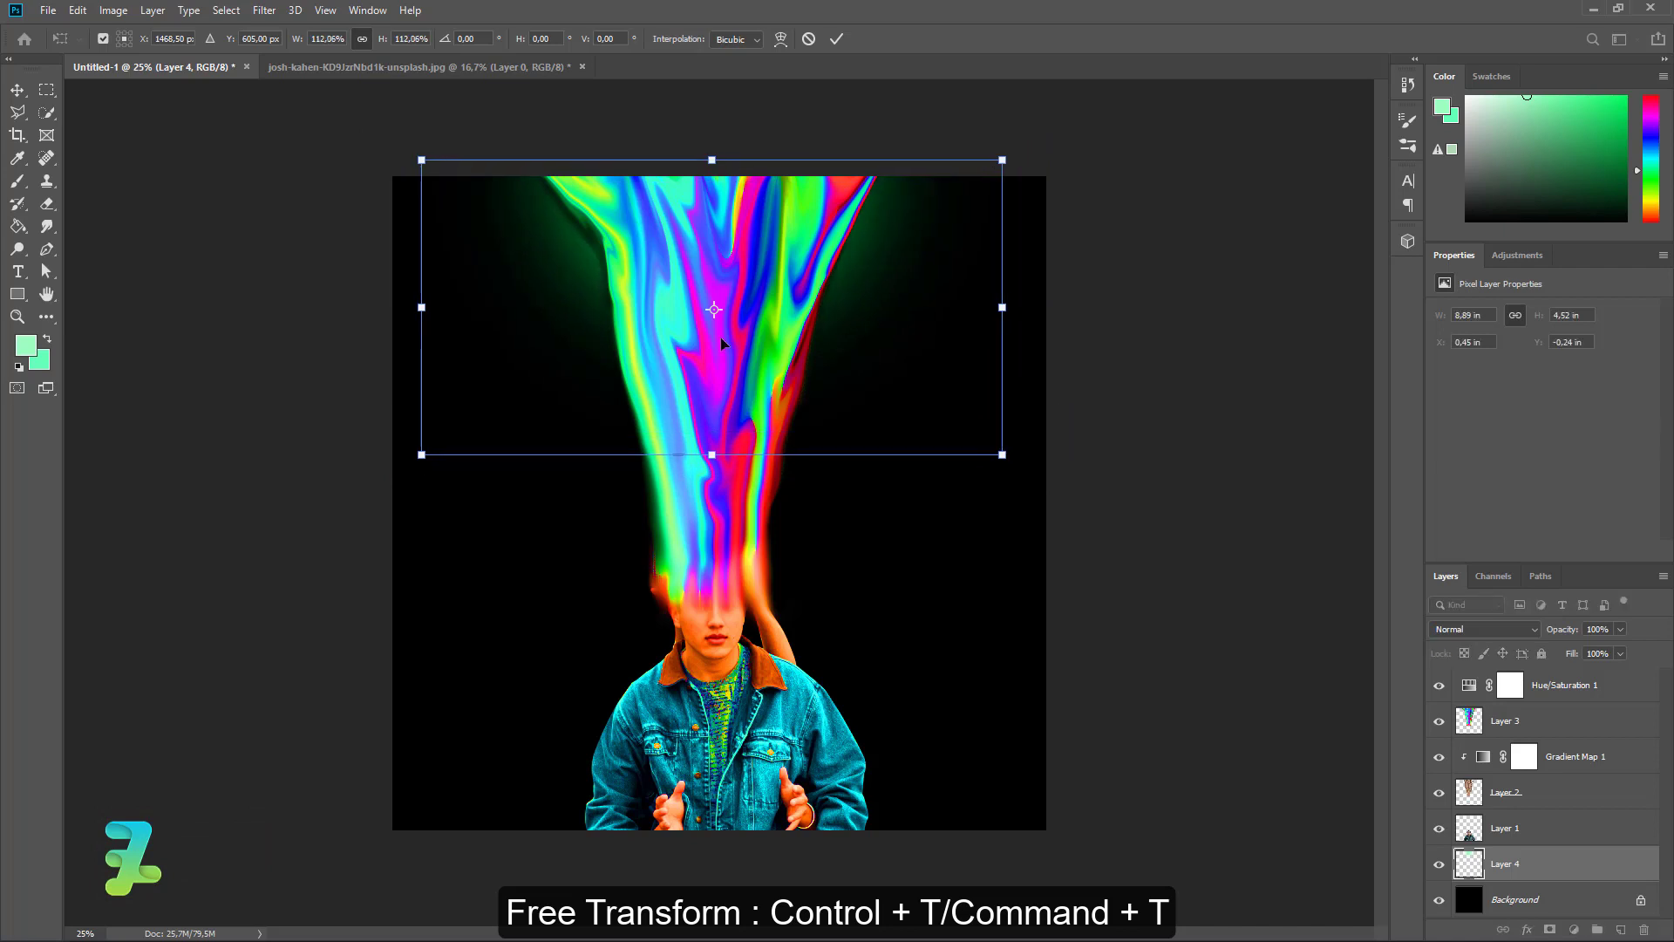
{"action": "left_click", "coordinate": [16, 95]}
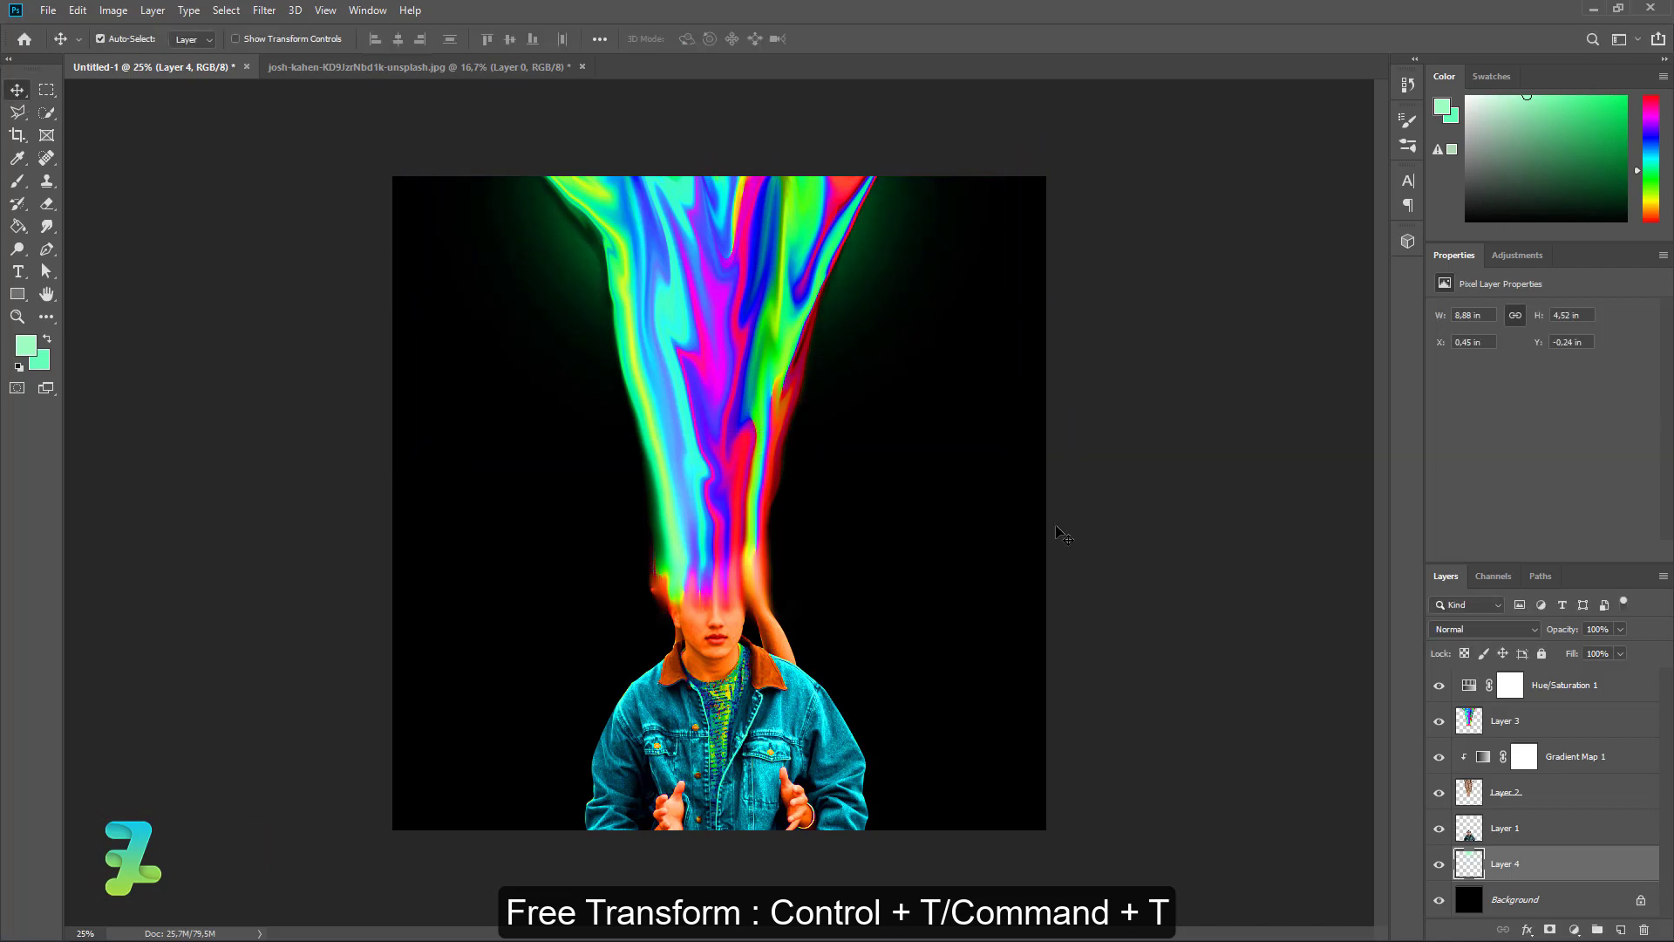
Step: Lower the opacity of Layer 4 to 51%
{"action": "left_click", "coordinate": [1620, 629]}
{"action": "left_click_drag", "start_coordinate": [1624, 651], "coordinate": [1584, 660]}
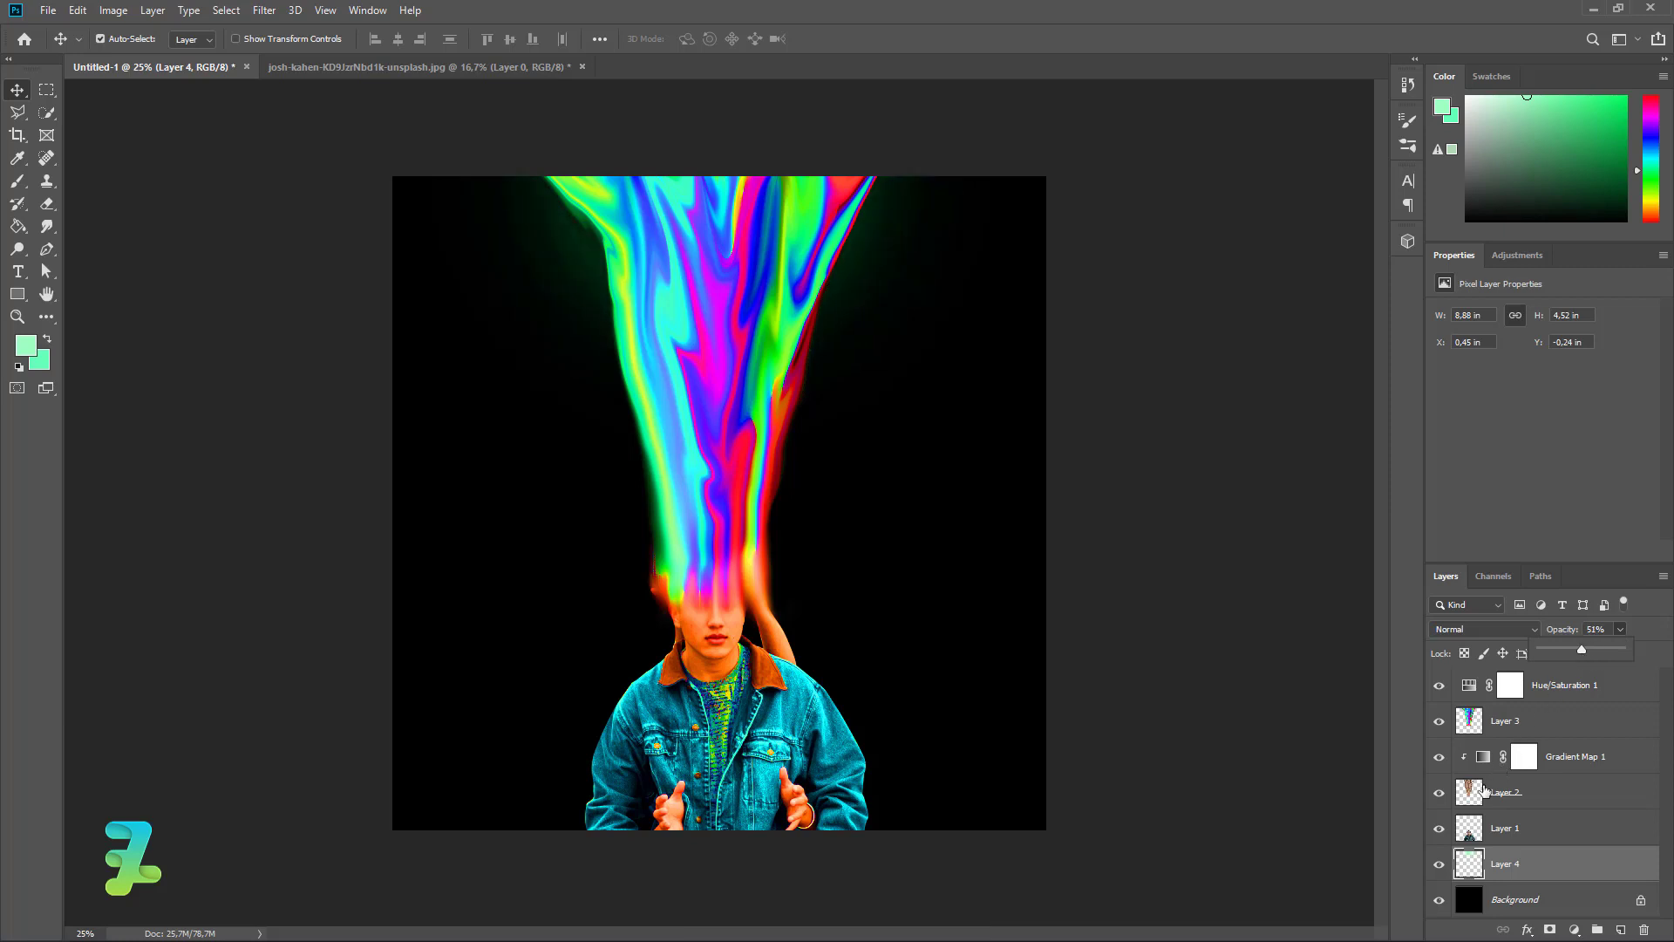
{"action": "left_click", "coordinate": [1472, 730]}
{"action": "key", "text": "e"}
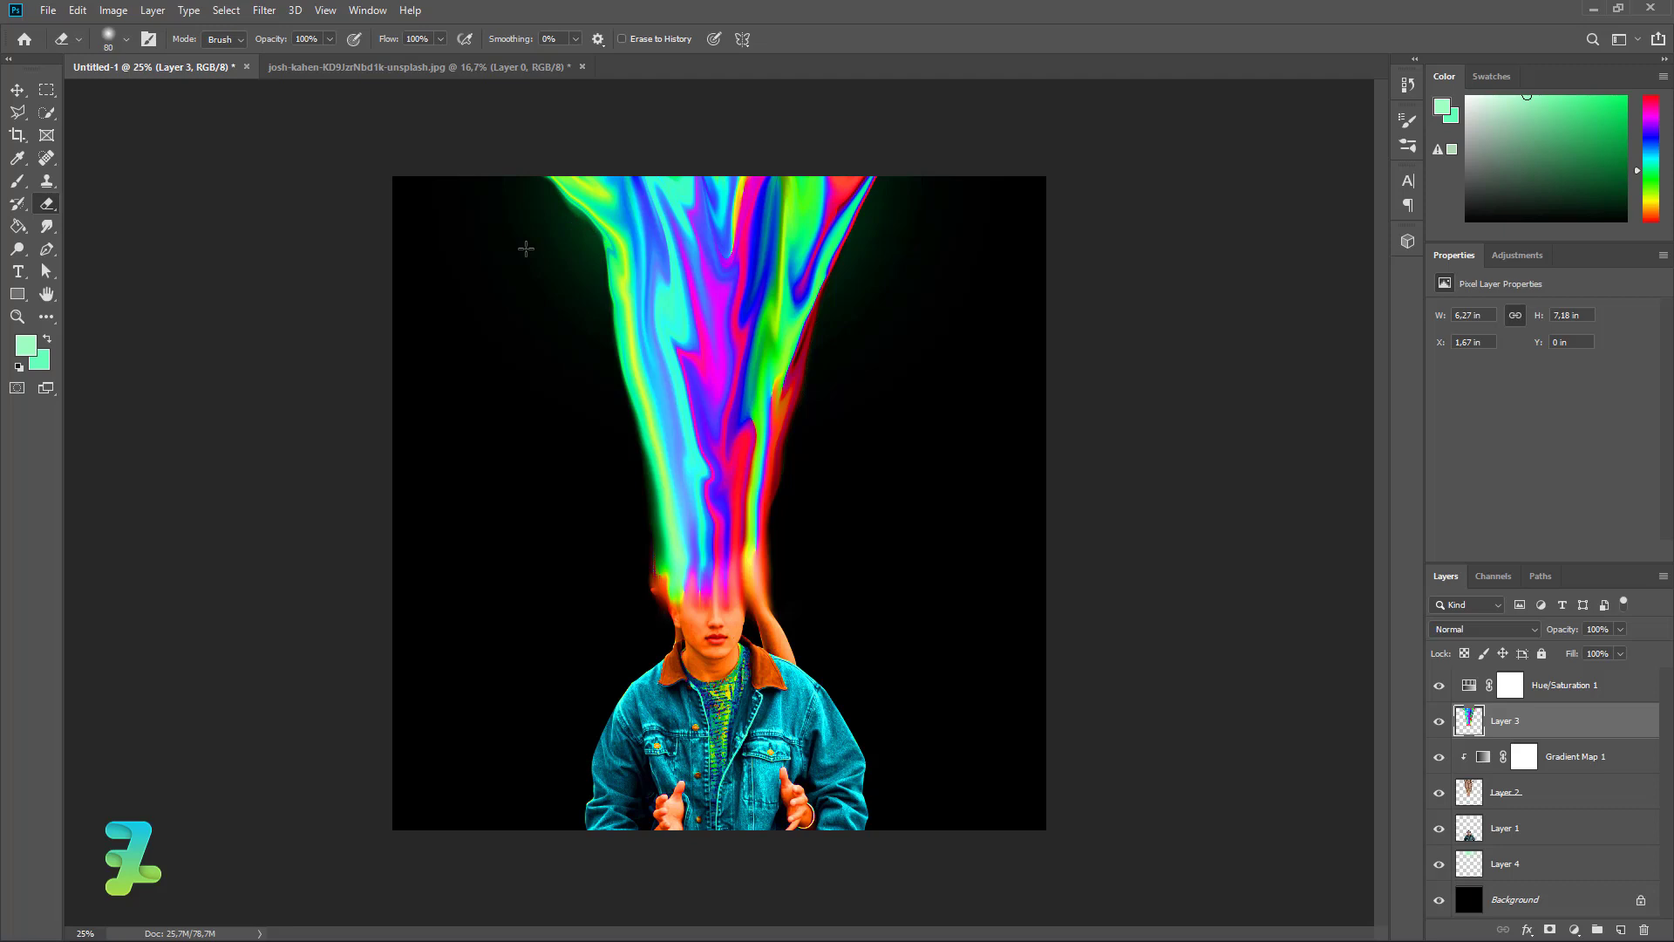
{"action": "key", "text": "v"}
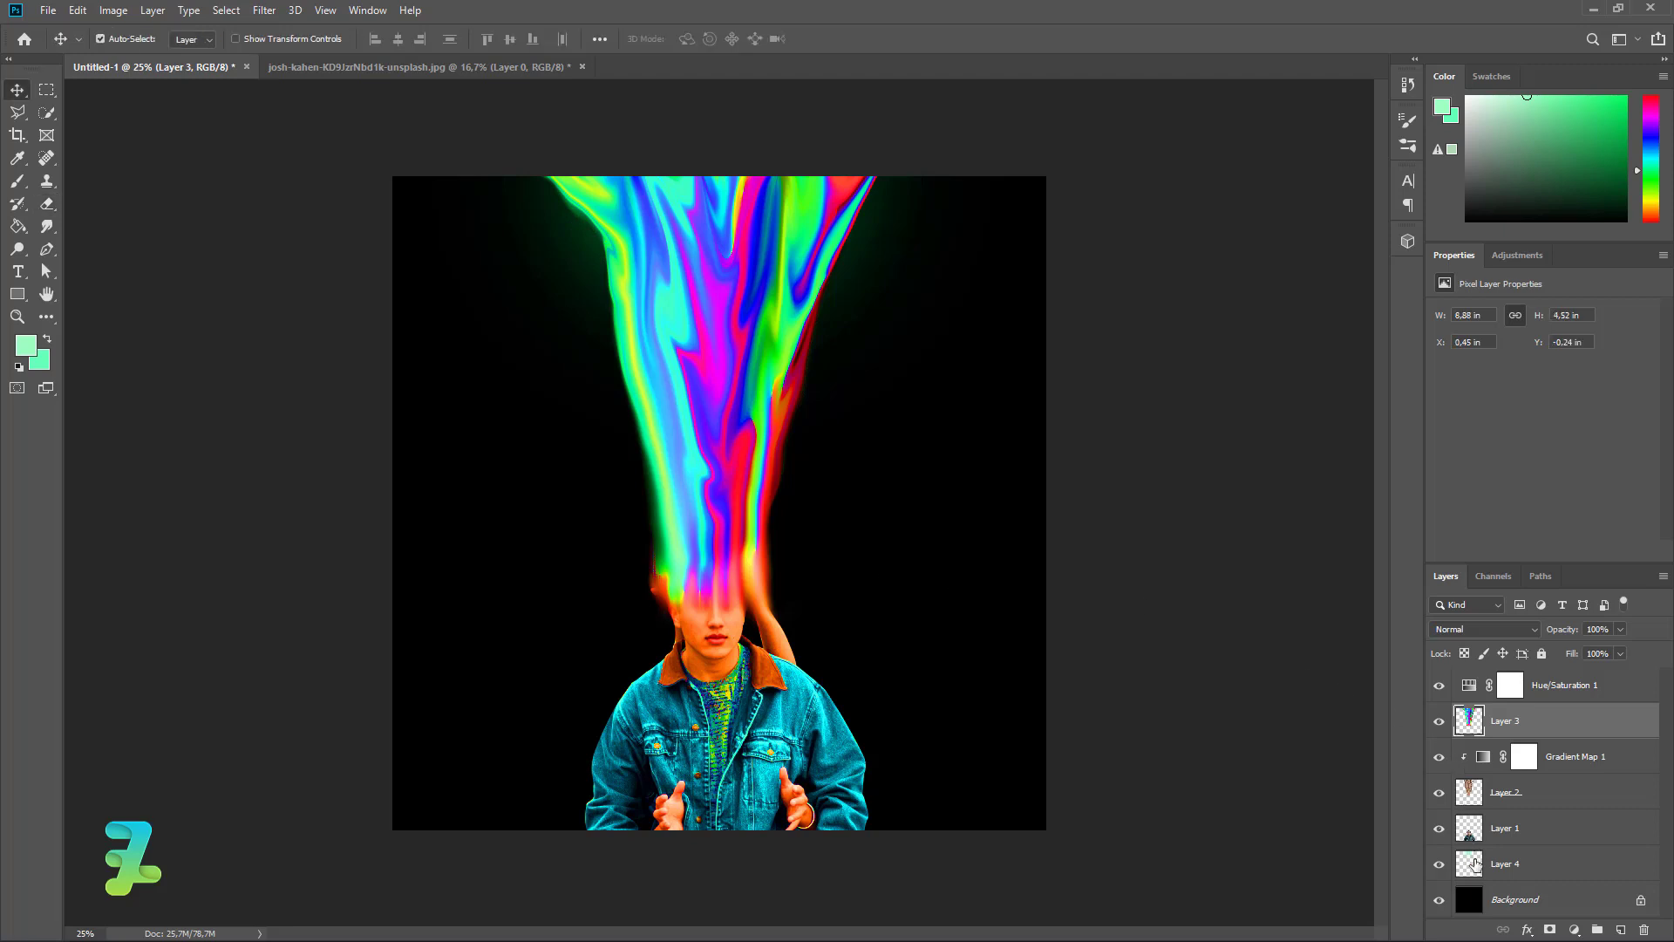
Step: Stretch the green glow on Layer 4 downward with Free Transform to about 149% of its height
{"action": "left_click", "coordinate": [1474, 863]}
{"action": "key", "text": "ctrl+t"}
{"action": "left_click_drag", "start_coordinate": [708, 465], "coordinate": [708, 609]}
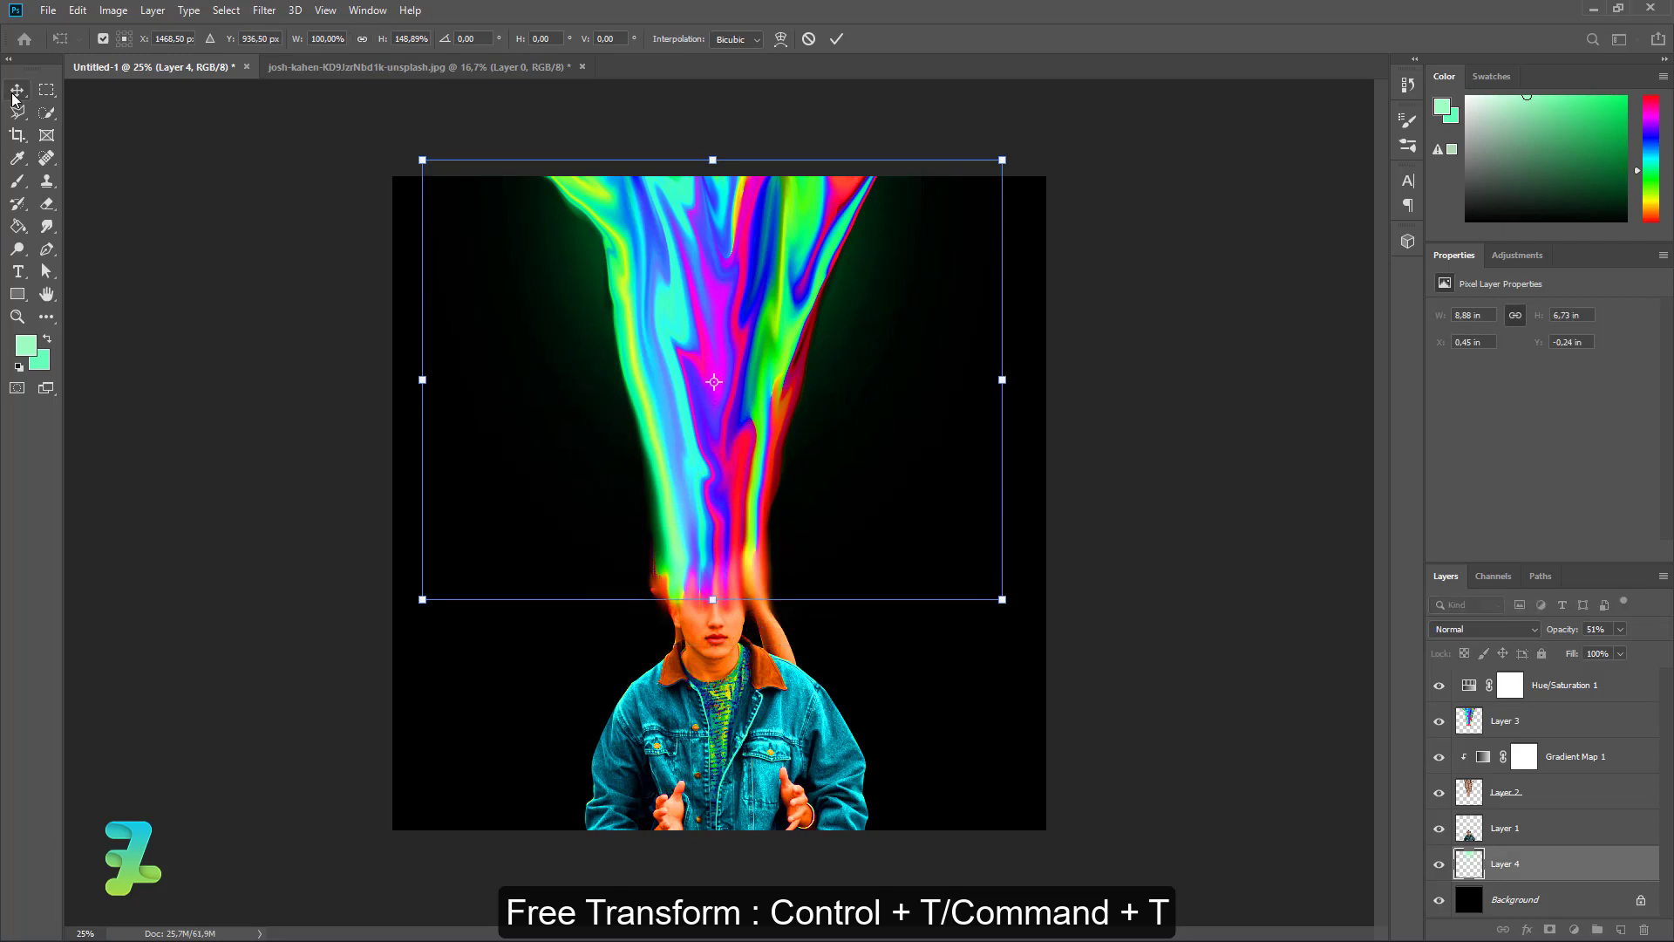
{"action": "key", "text": "Return"}
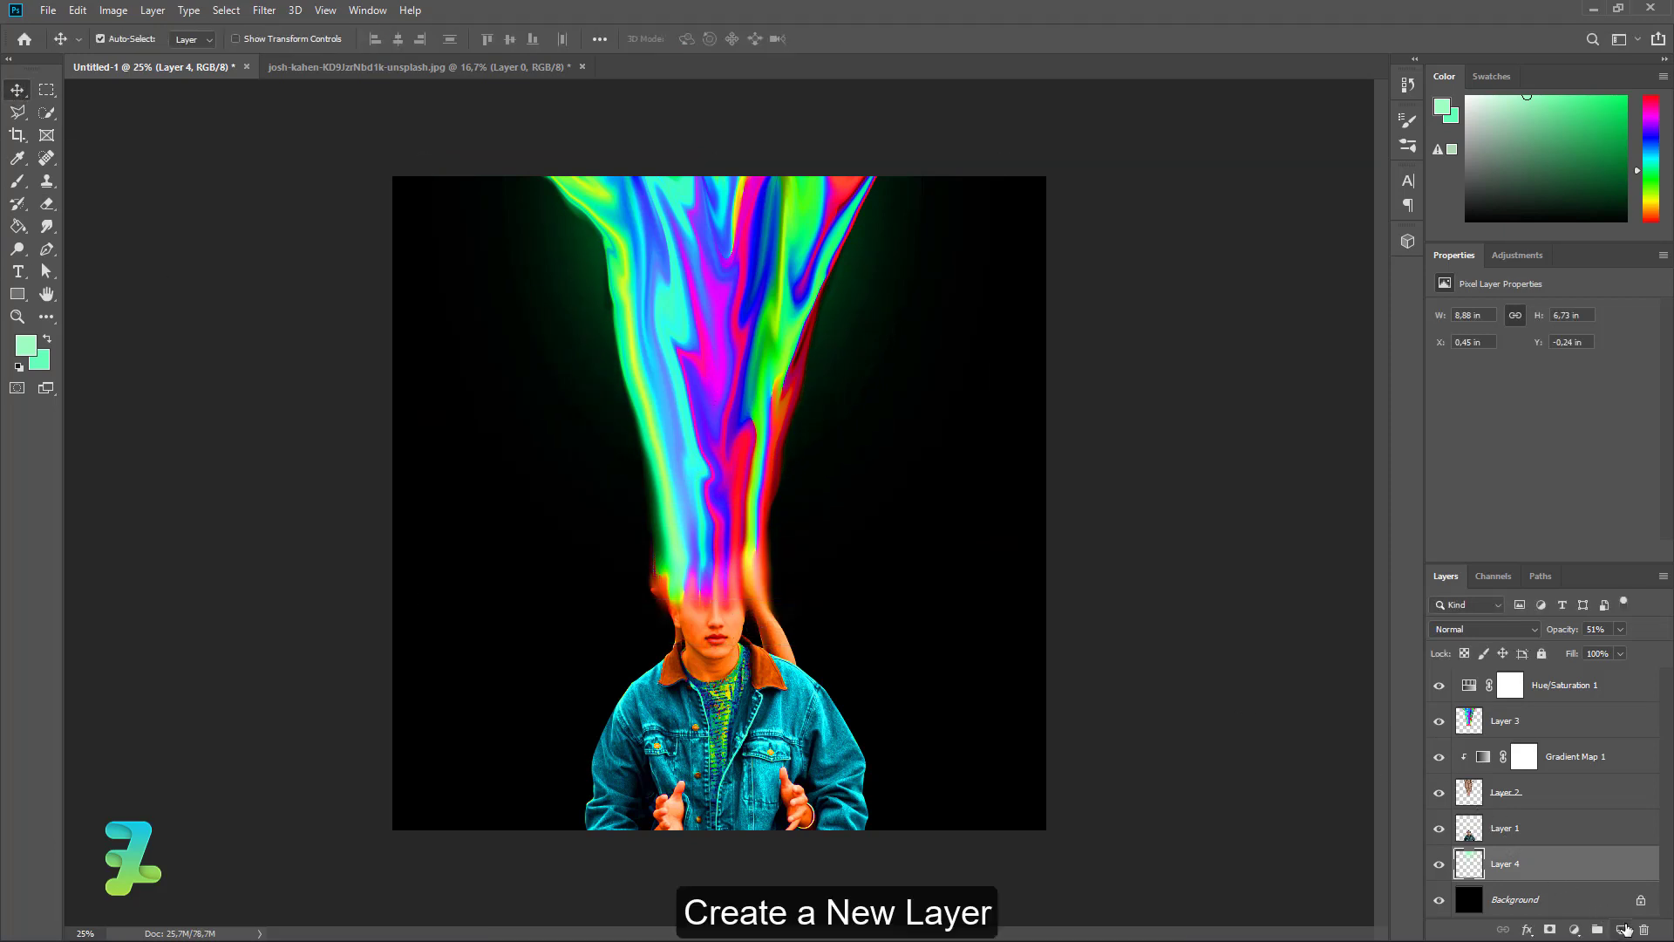
Step: Create a new layer directly above Layer 4 and set the foreground colour to a very pale cyan
{"action": "left_click", "coordinate": [1625, 929]}
{"action": "left_click", "coordinate": [26, 345]}
{"action": "mouse_move", "coordinate": [1096, 340]}
{"action": "left_mouse_down"}
{"action": "mouse_move", "coordinate": [1019, 303]}
{"action": "mouse_move", "coordinate": [1039, 308]}
{"action": "left_mouse_up"}
{"action": "left_click_drag", "start_coordinate": [1240, 441], "coordinate": [1243, 454]}
{"action": "left_click_drag", "start_coordinate": [1063, 340], "coordinate": [1038, 315]}
{"action": "left_click", "coordinate": [1395, 325]}
Step: Paint a soft pale cyan glow behind the strip's top centre and stretch it downward with Free Transform to about 6.15 in high
{"action": "key", "text": "b"}
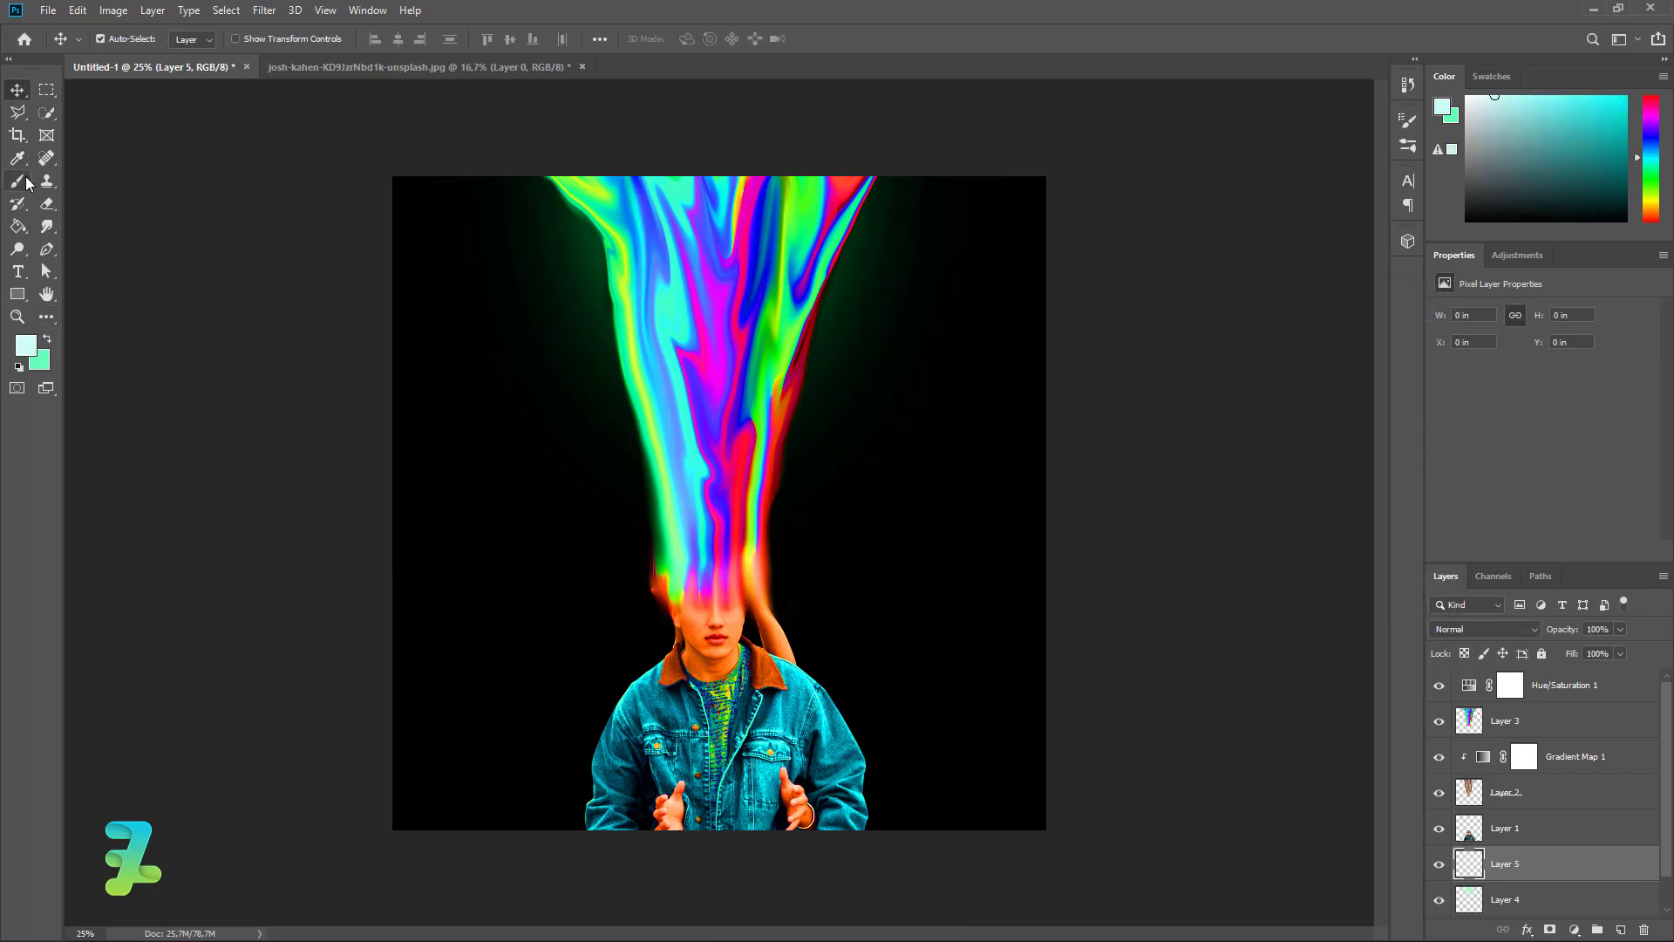
{"action": "left_click", "coordinate": [713, 189]}
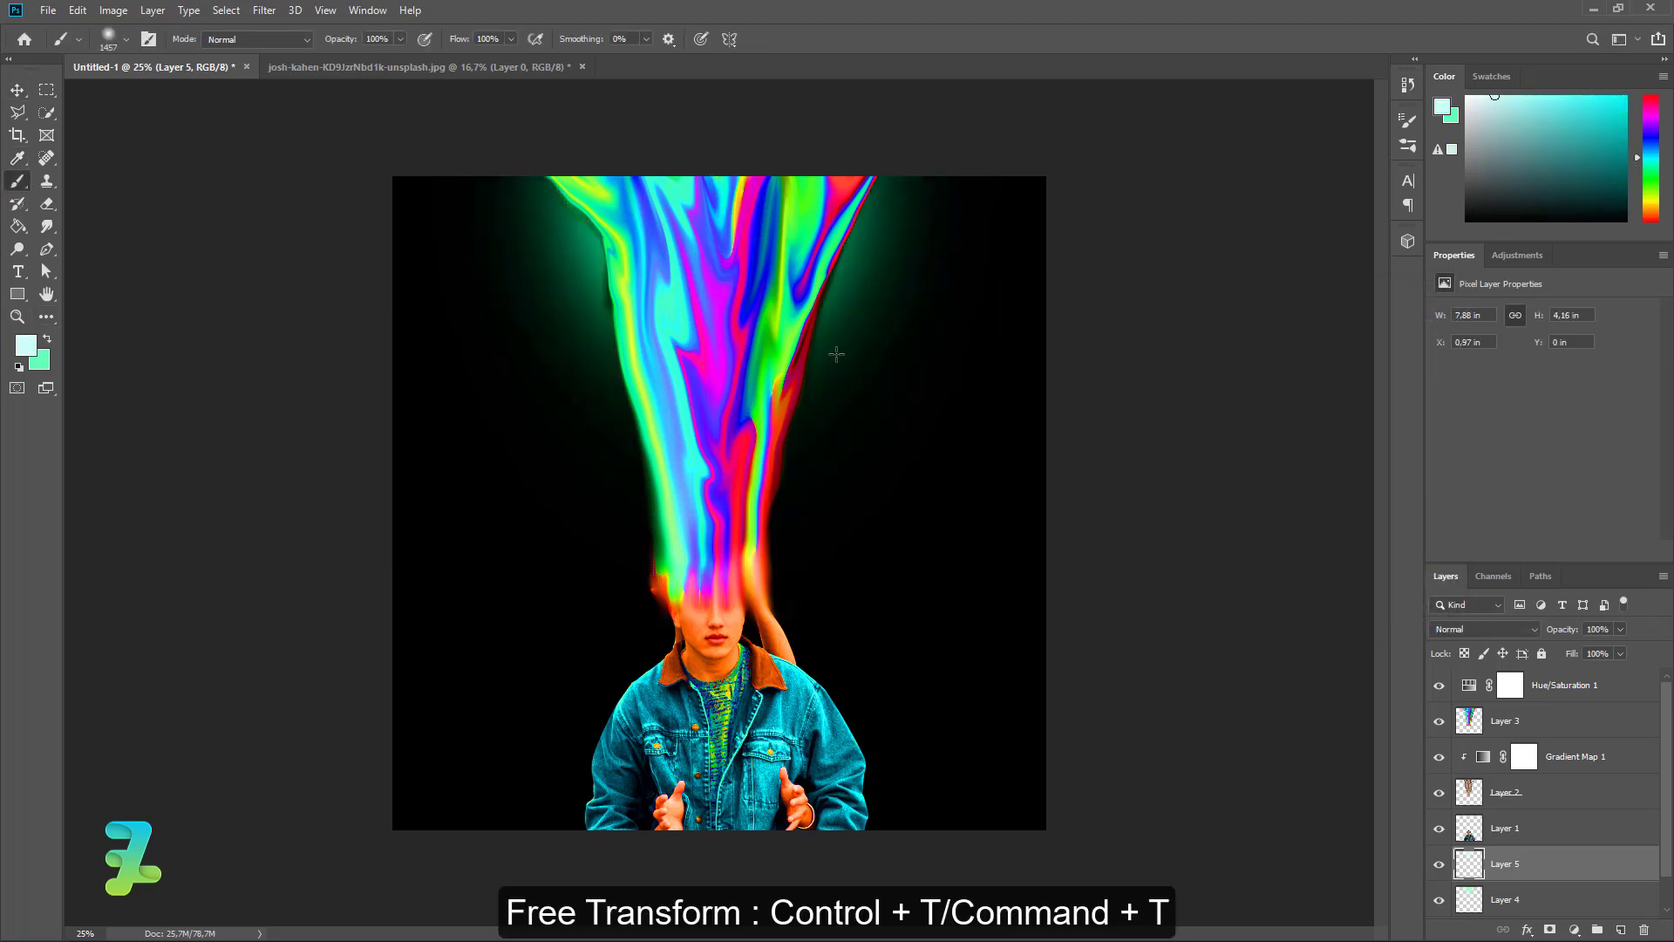
{"action": "key", "text": "ctrl+t"}
{"action": "left_click_drag", "start_coordinate": [714, 478], "coordinate": [789, 578]}
{"action": "left_click", "coordinate": [11, 85]}
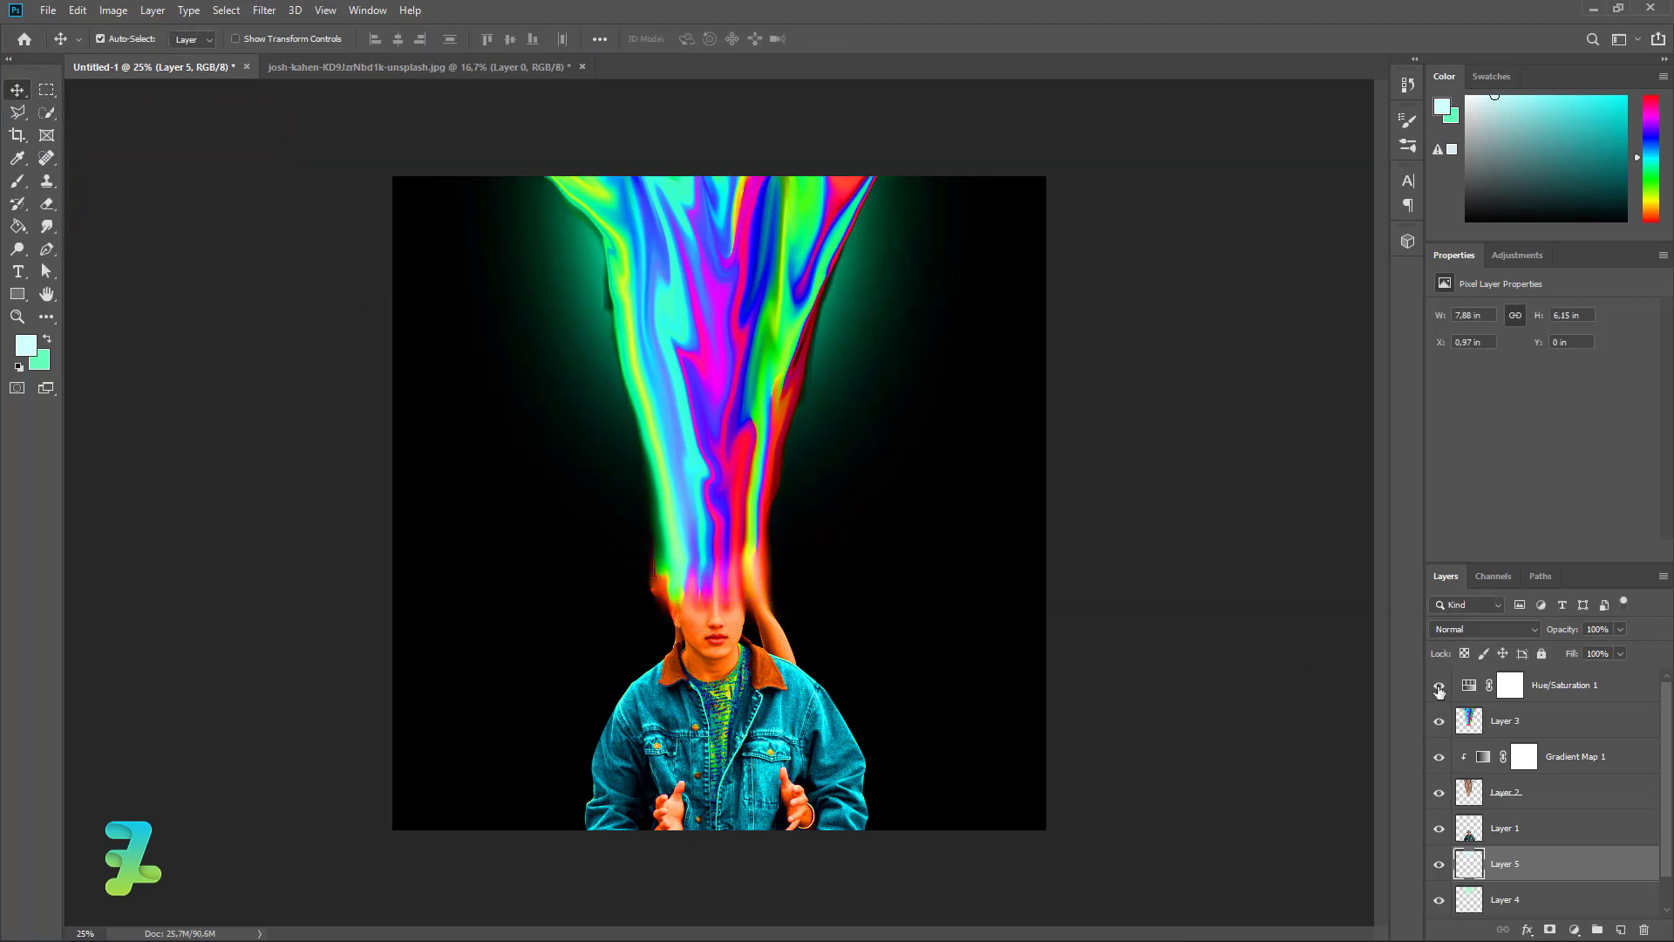
Step: Lower the opacity of Layer 5, set Layer 4 to 41% opacity, and compare the image with and without Hue/Saturation 1
{"action": "left_click", "coordinate": [1620, 630]}
{"action": "left_click_drag", "start_coordinate": [1623, 648], "coordinate": [1567, 652]}
{"action": "left_click", "coordinate": [1545, 899]}
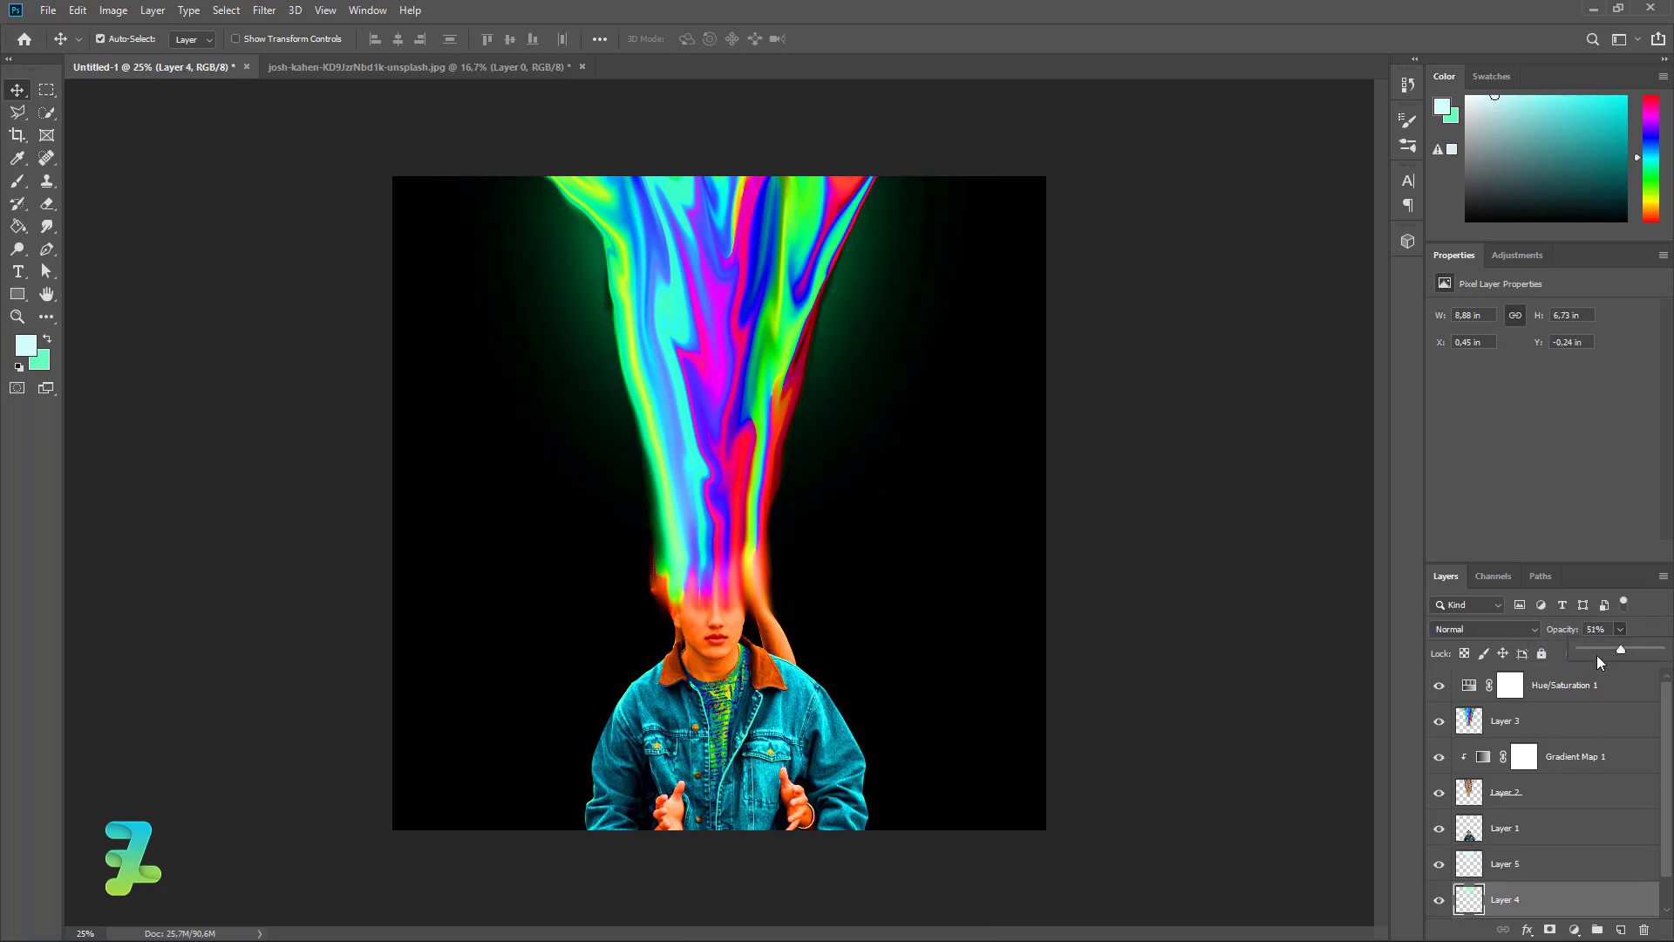
{"action": "mouse_move", "coordinate": [1610, 649]}
{"action": "left_mouse_down"}
{"action": "mouse_move", "coordinate": [1594, 651]}
{"action": "mouse_move", "coordinate": [1613, 650]}
{"action": "left_mouse_up"}
{"action": "left_click", "coordinate": [1439, 686]}
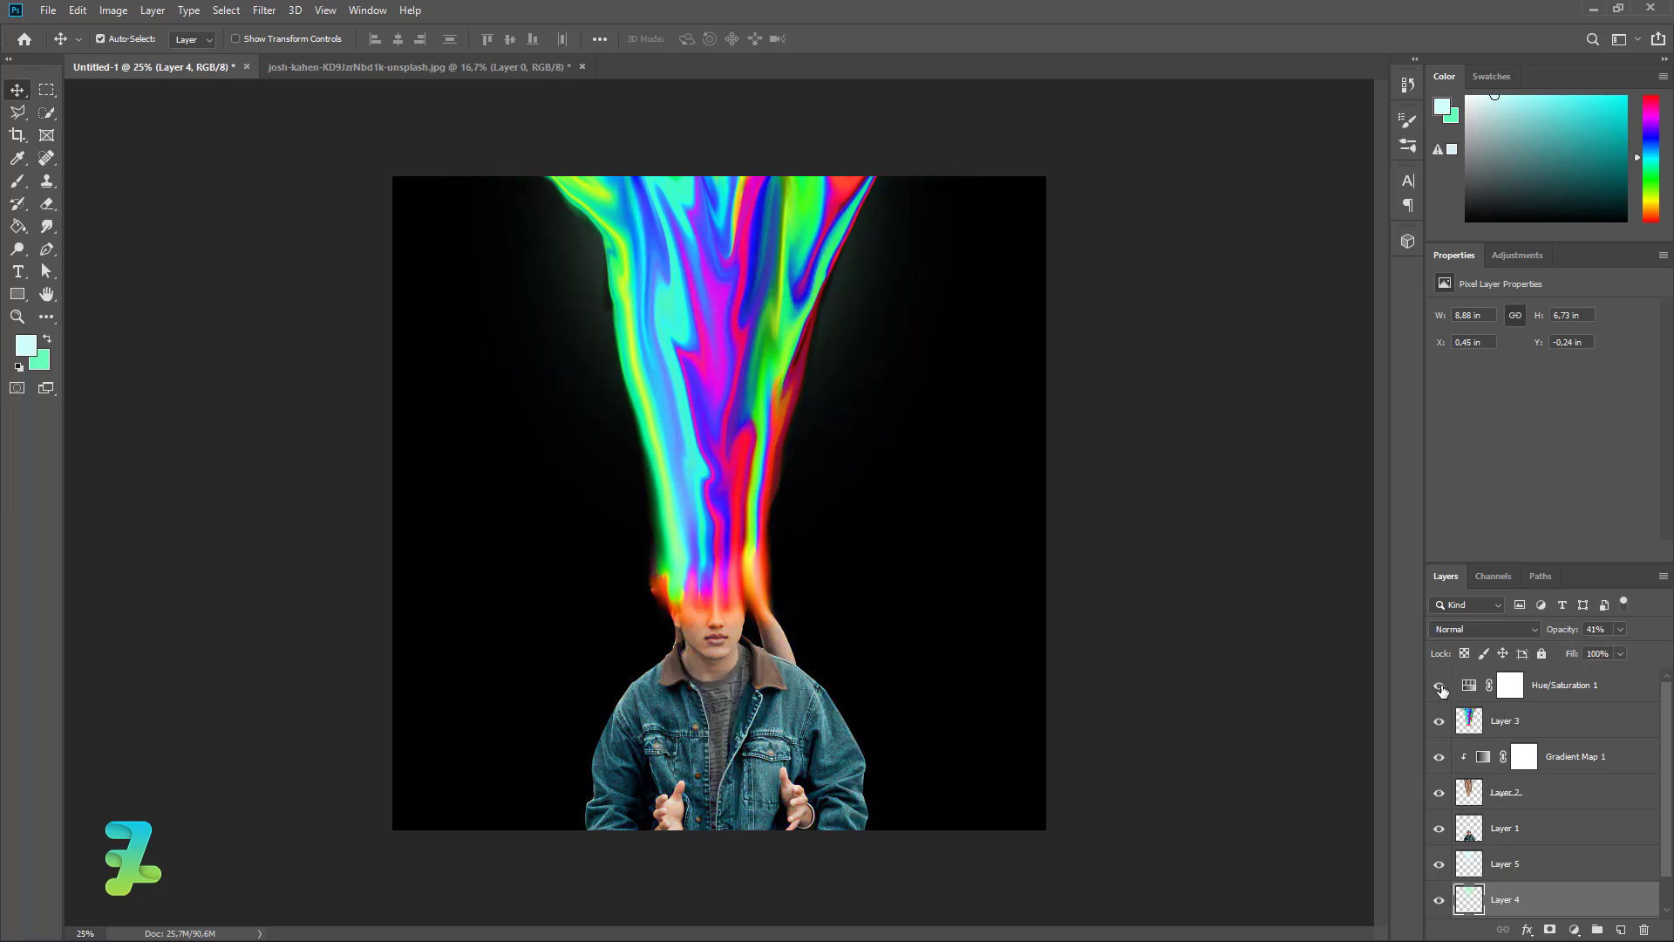
{"action": "left_click", "coordinate": [1439, 686]}
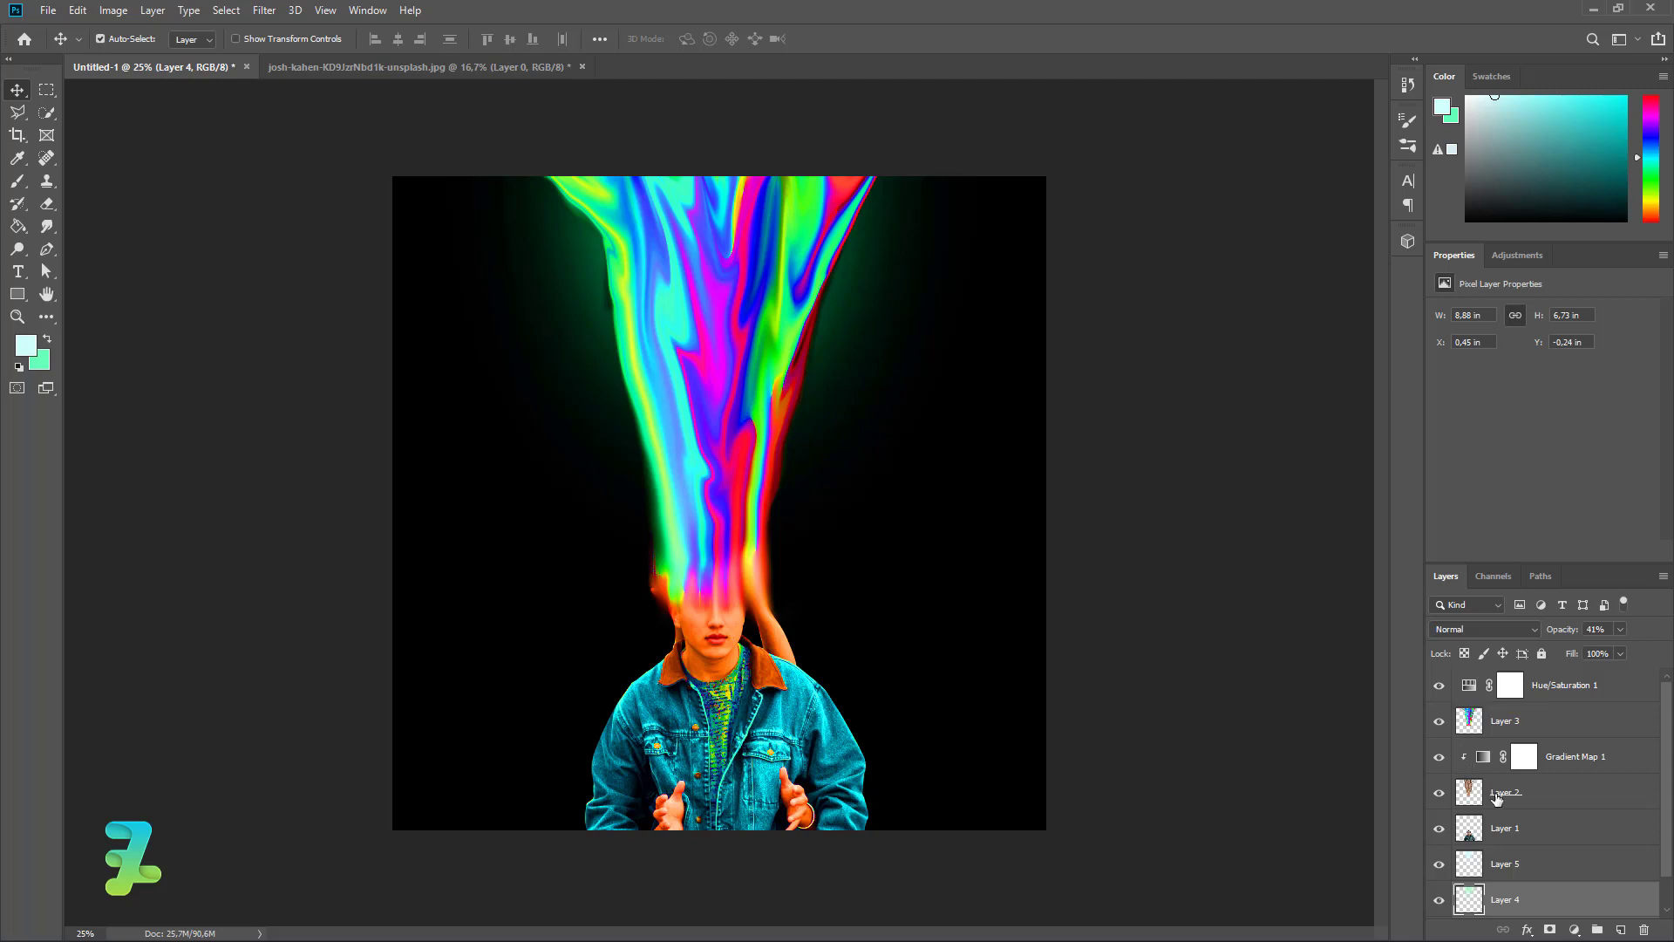
Step: Add a Curves adjustment layer above Layer 1 and clip it to that layer
{"action": "left_click", "coordinate": [1494, 844]}
{"action": "left_click", "coordinate": [1574, 929]}
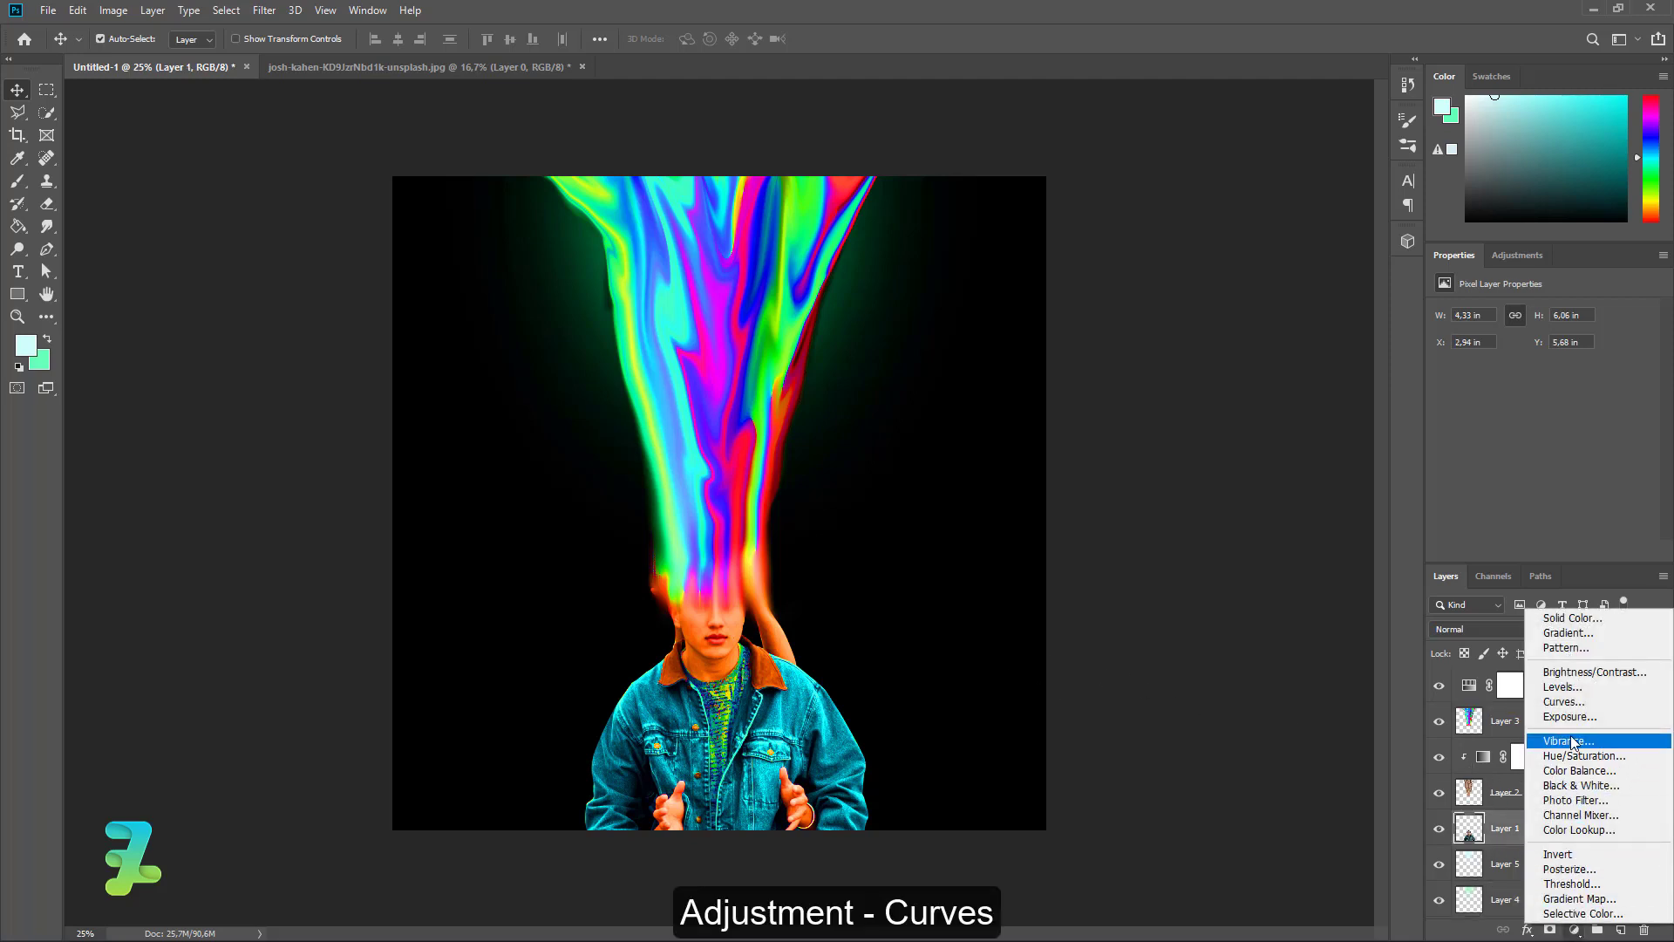
{"action": "left_click", "coordinate": [1573, 701]}
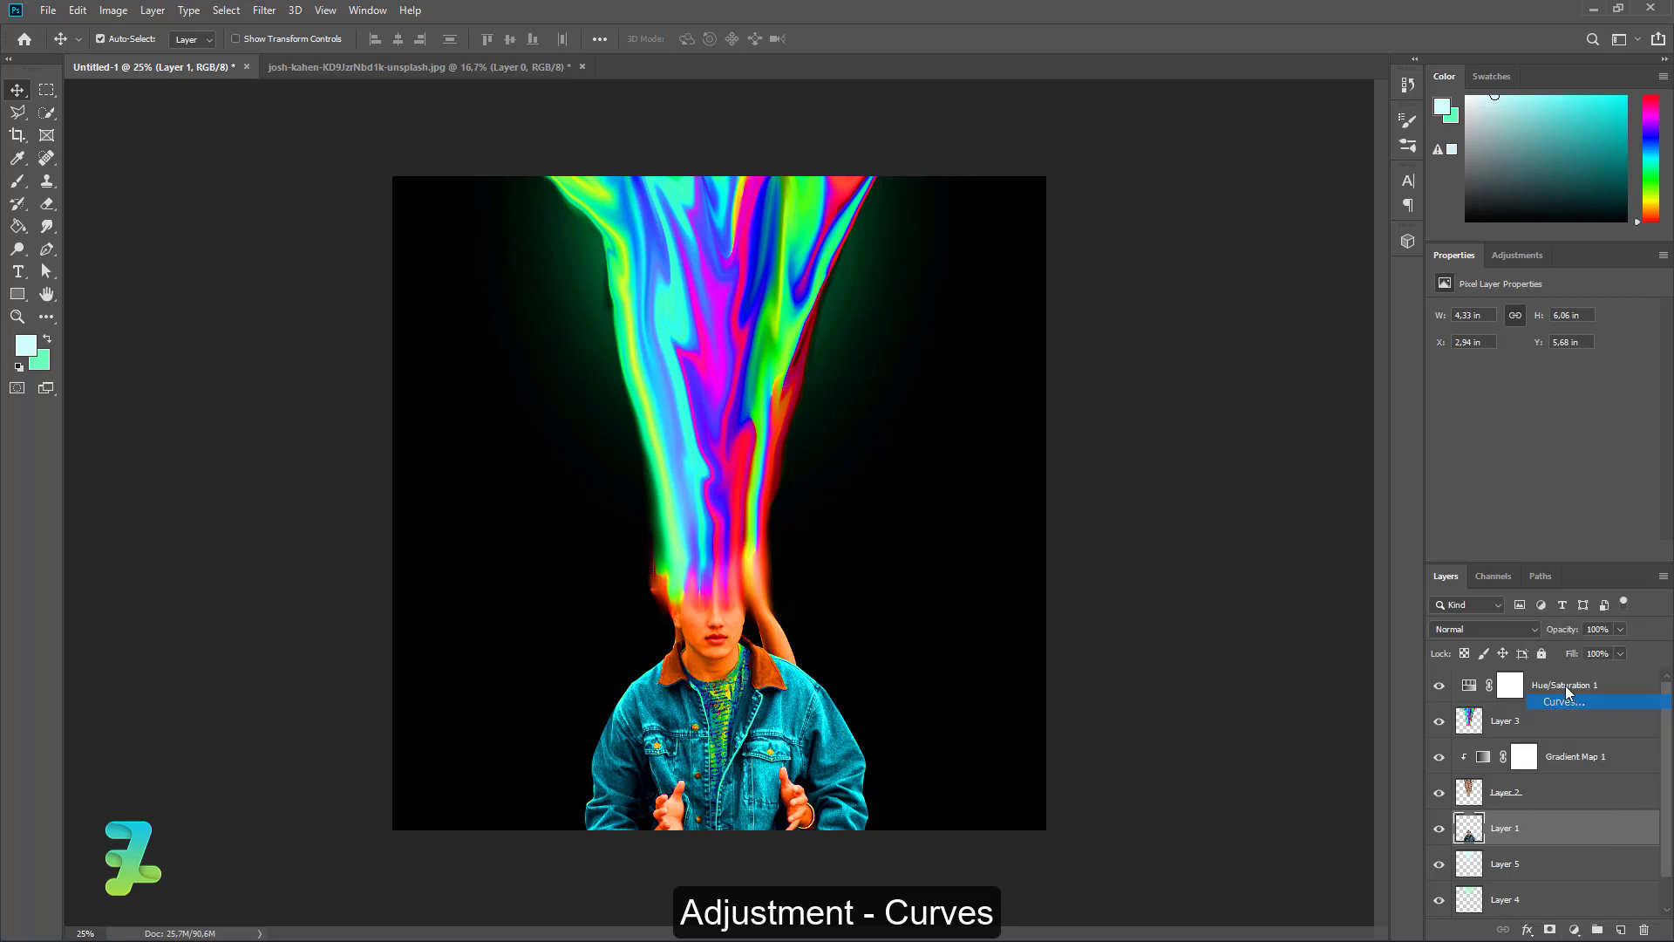
{"action": "left_click", "coordinate": [1541, 551]}
Step: Shape the RGB curve into an S, using on-image sampling on the jacket, to darken the man's shadows and increase contrast
{"action": "left_click", "coordinate": [1444, 335]}
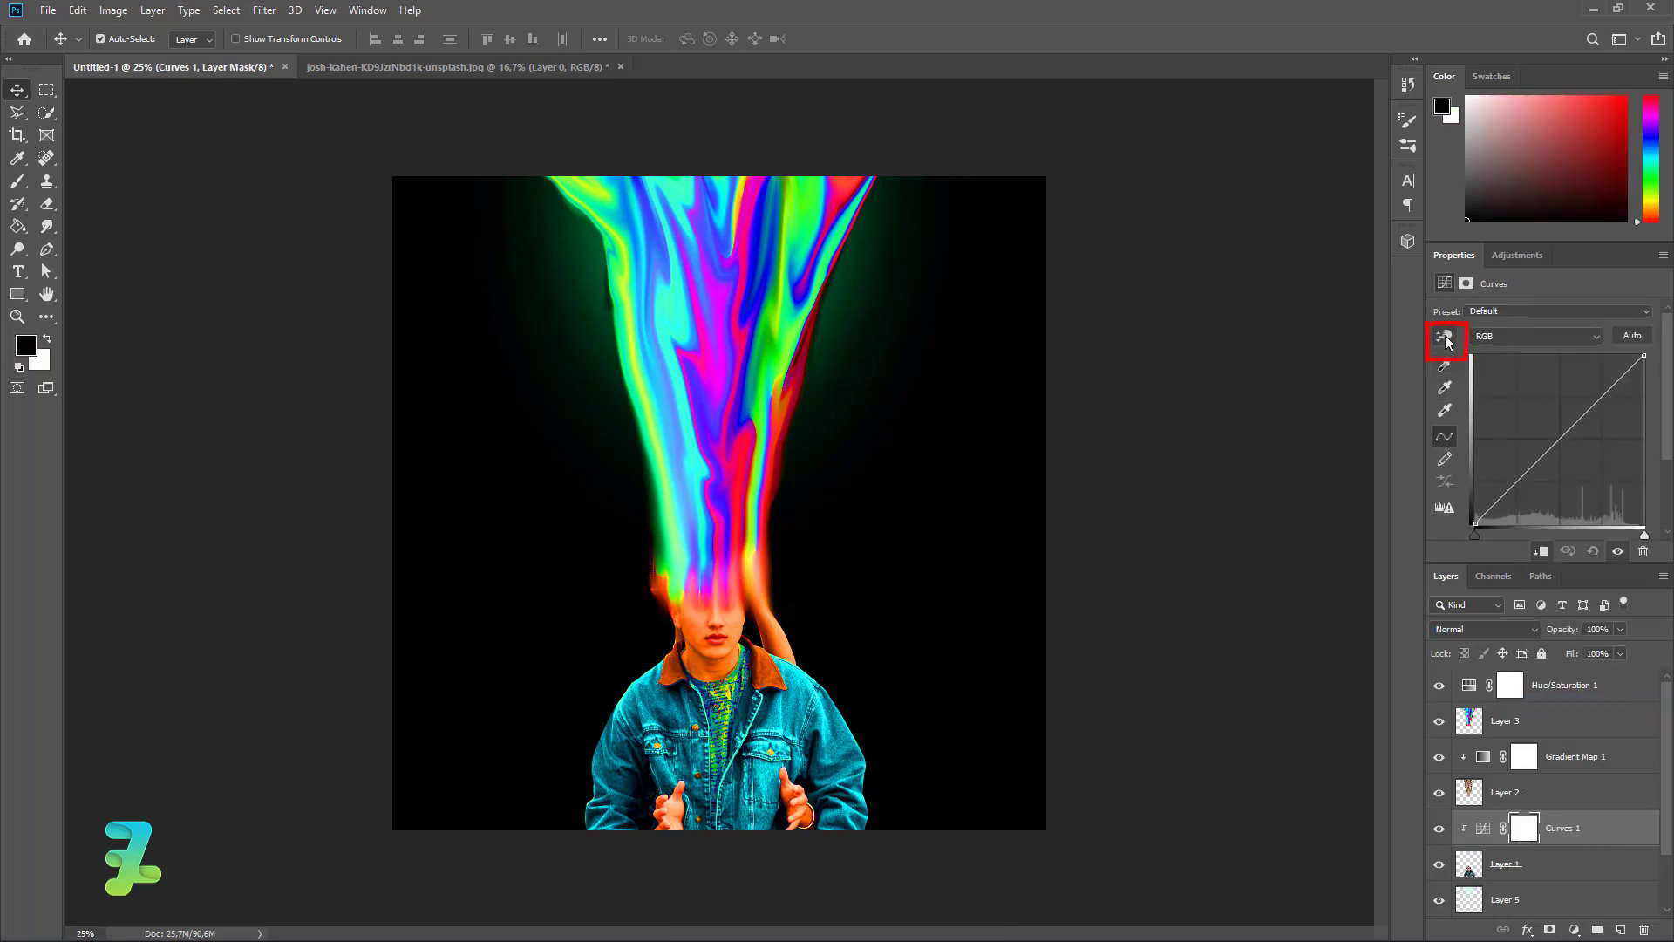
{"action": "left_click", "coordinate": [795, 704]}
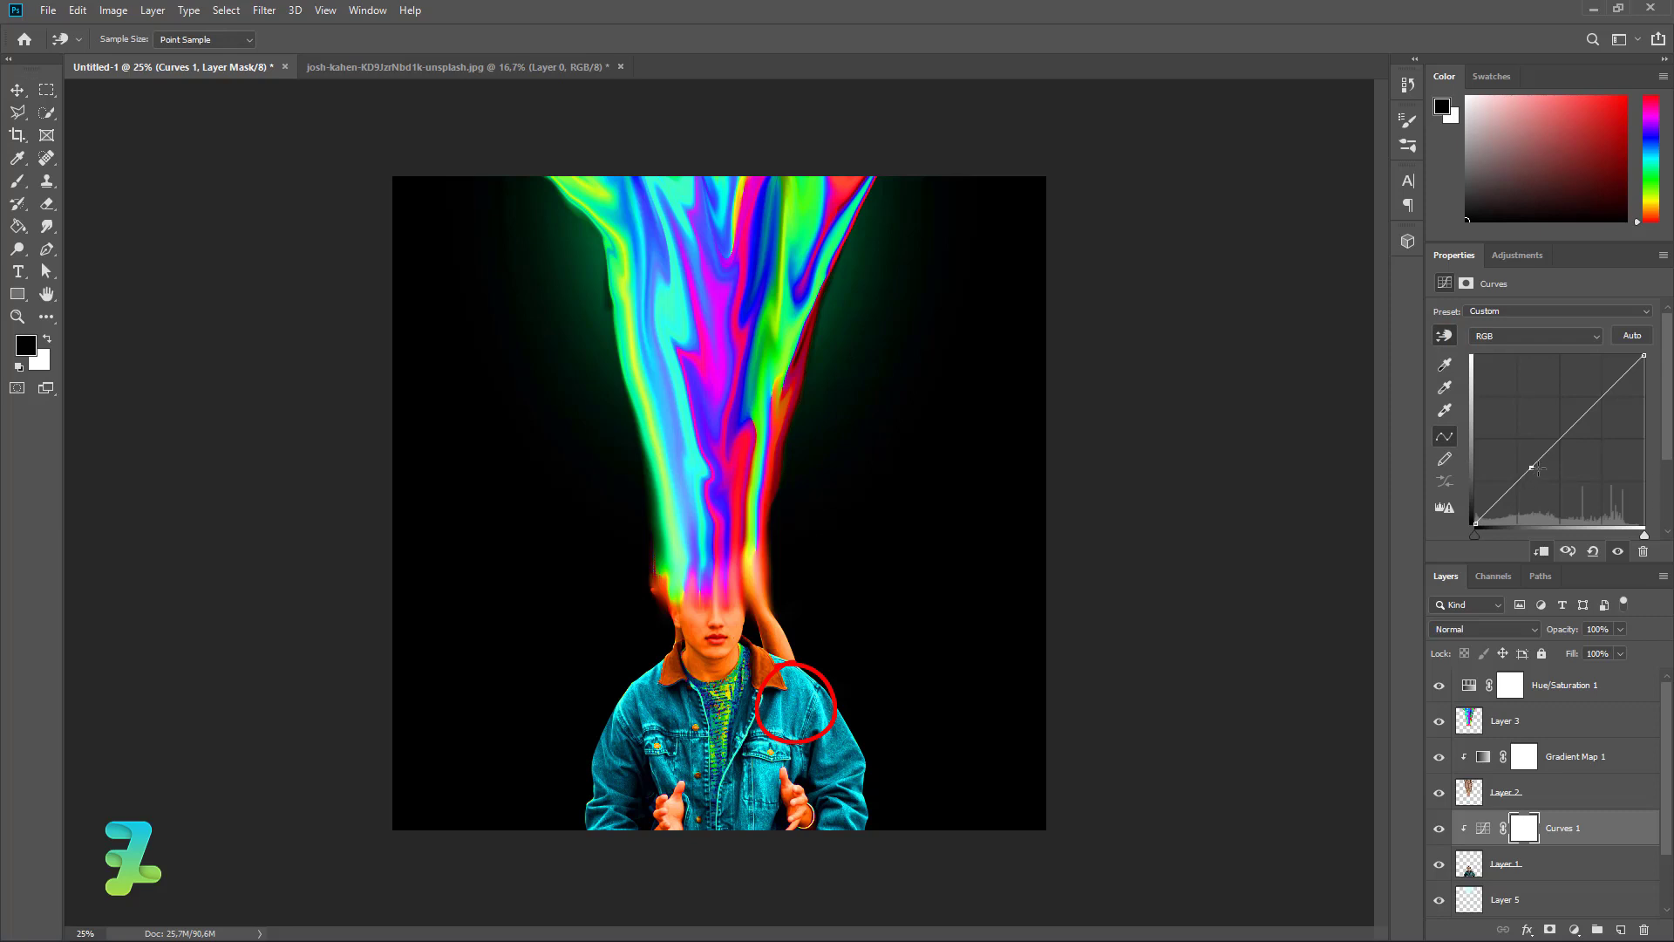
{"action": "mouse_move", "coordinate": [1538, 470]}
{"action": "left_mouse_down"}
{"action": "mouse_move", "coordinate": [1528, 453]}
{"action": "mouse_move", "coordinate": [1548, 460]}
{"action": "left_mouse_up"}
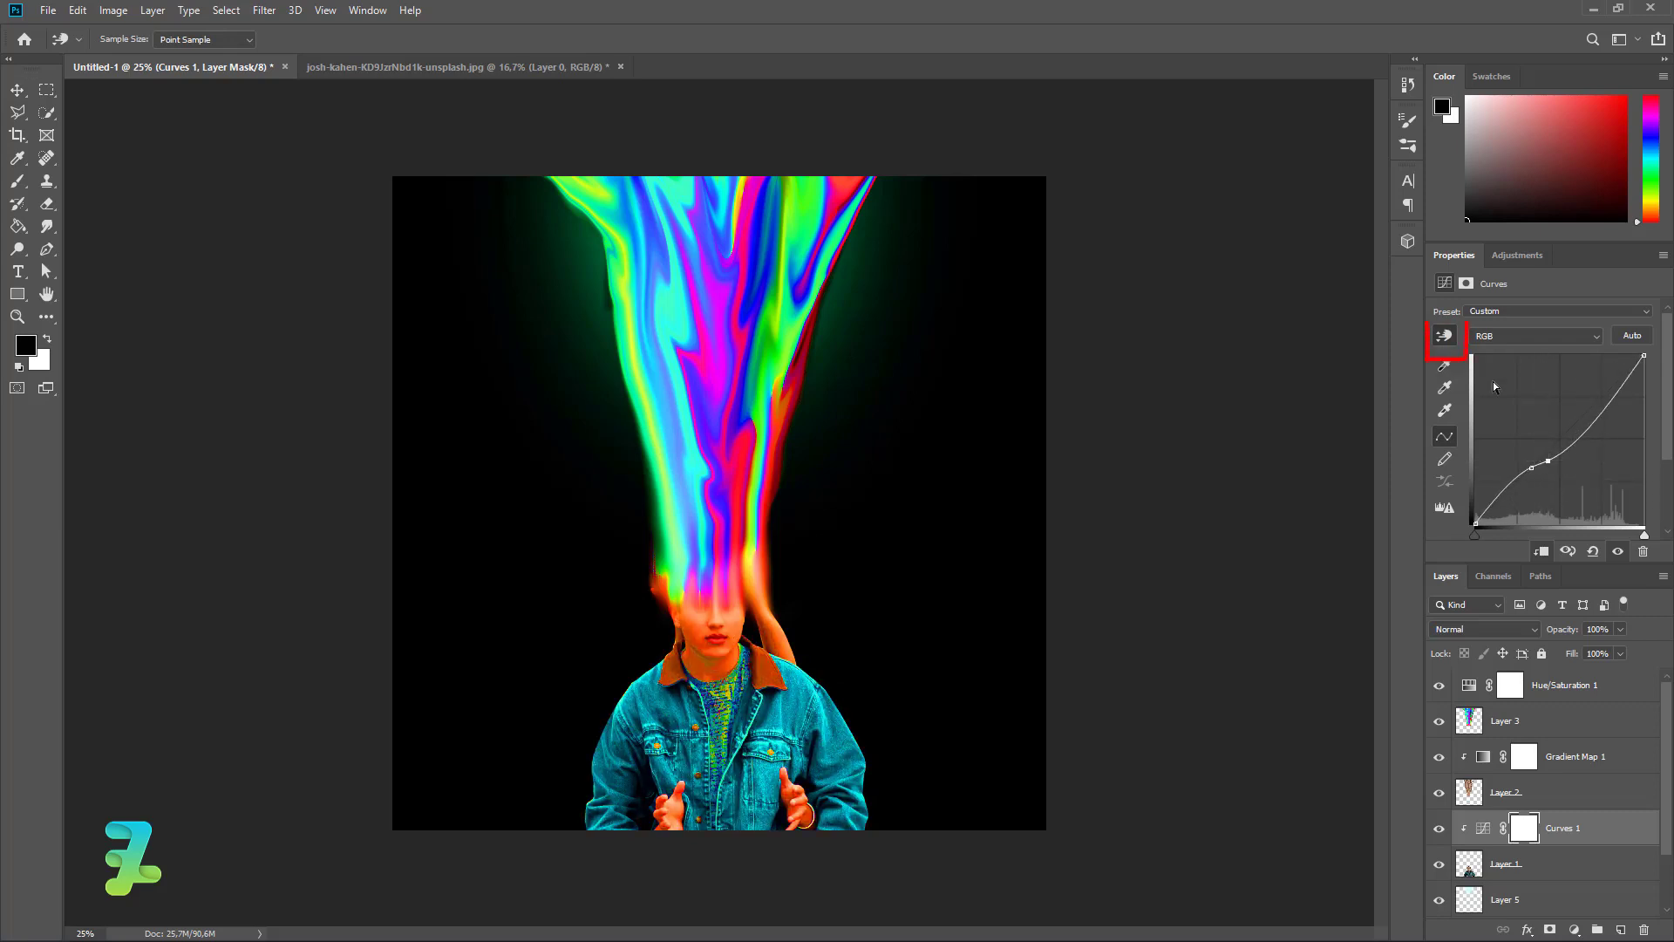
{"action": "key", "text": "Delete"}
{"action": "key", "text": "v"}
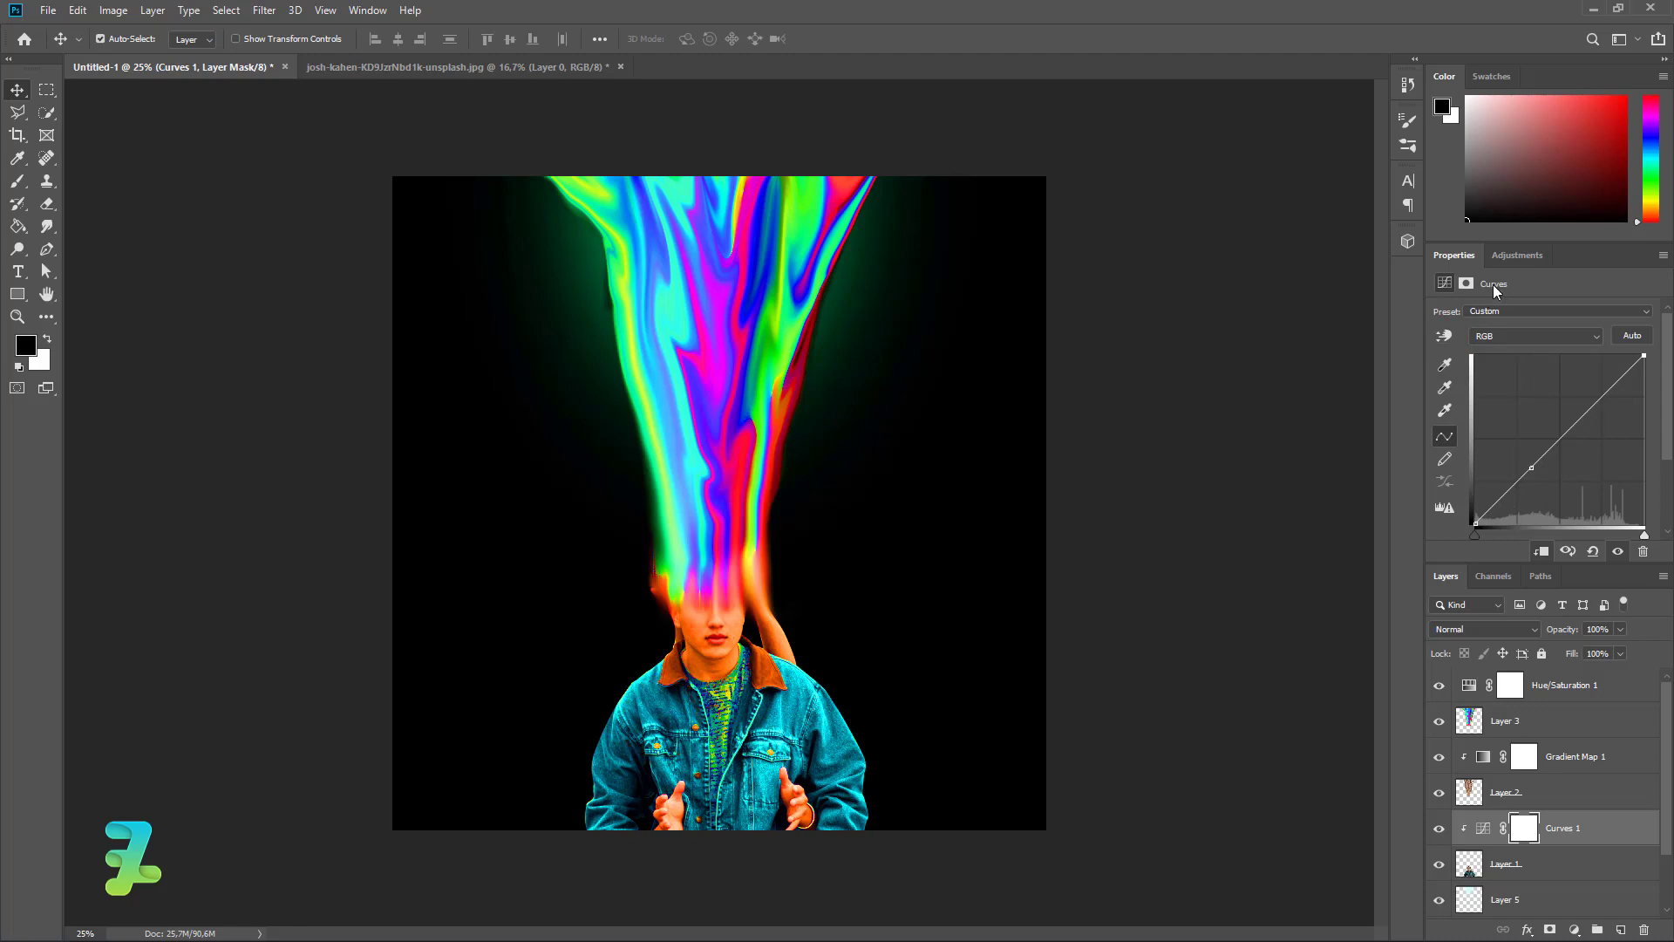
{"action": "left_click", "coordinate": [1443, 336]}
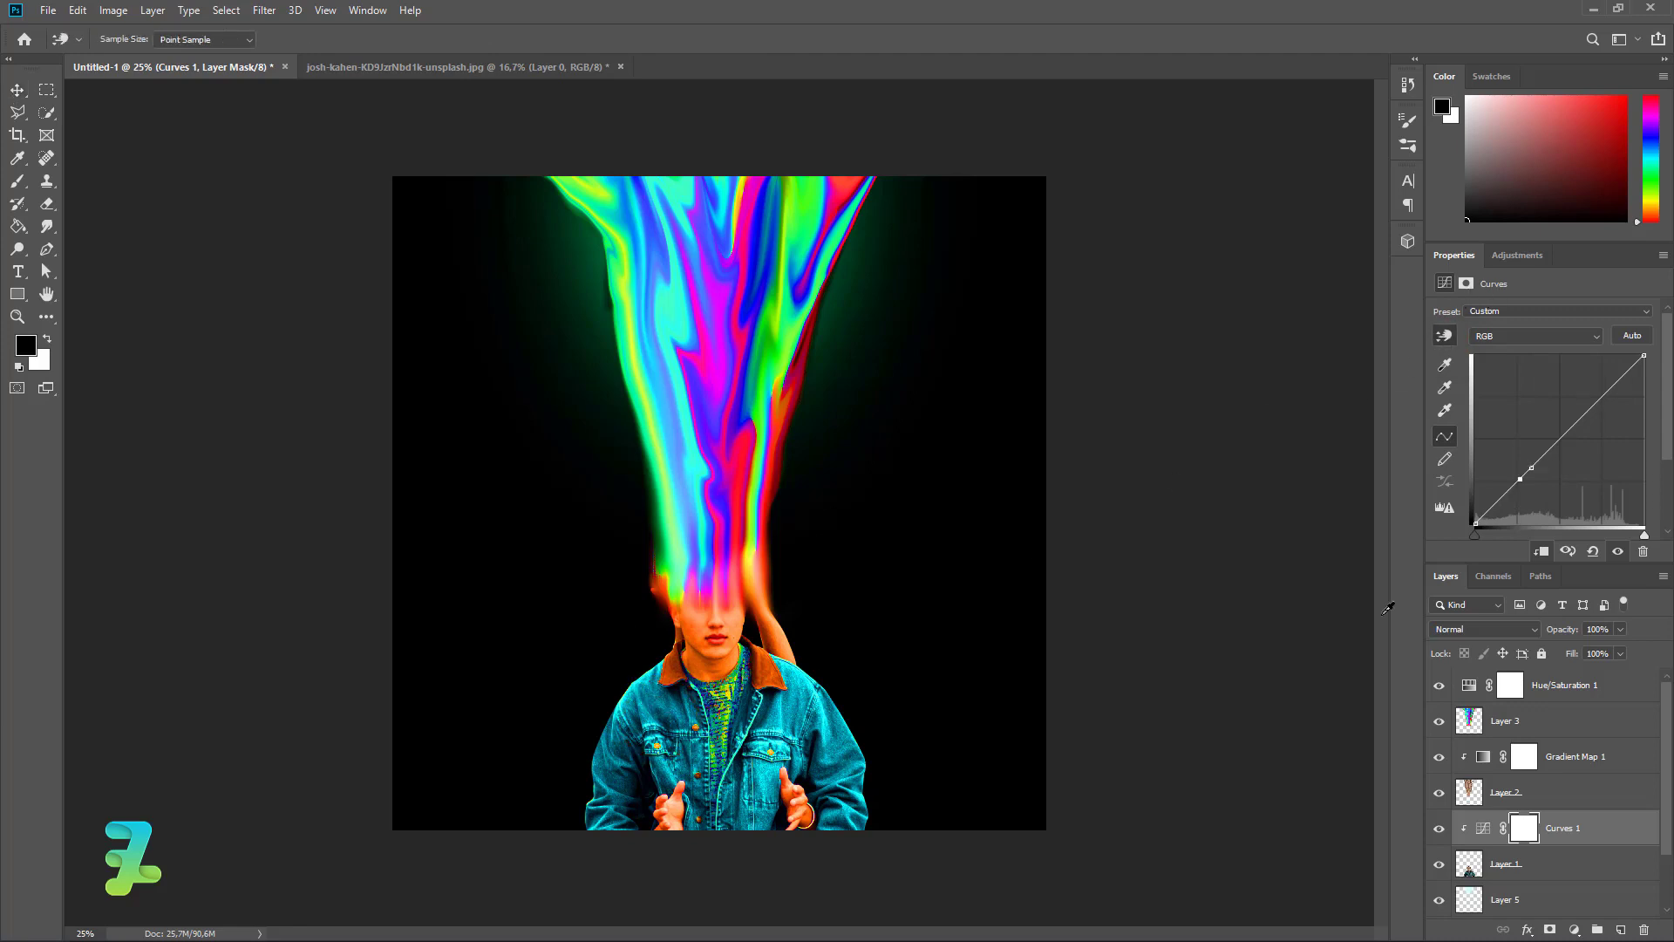
{"action": "mouse_move", "coordinate": [1520, 479]}
{"action": "left_mouse_down"}
{"action": "mouse_move", "coordinate": [1555, 474]}
{"action": "mouse_move", "coordinate": [1545, 436]}
{"action": "mouse_move", "coordinate": [1559, 448]}
{"action": "mouse_move", "coordinate": [1526, 509]}
{"action": "left_mouse_up"}
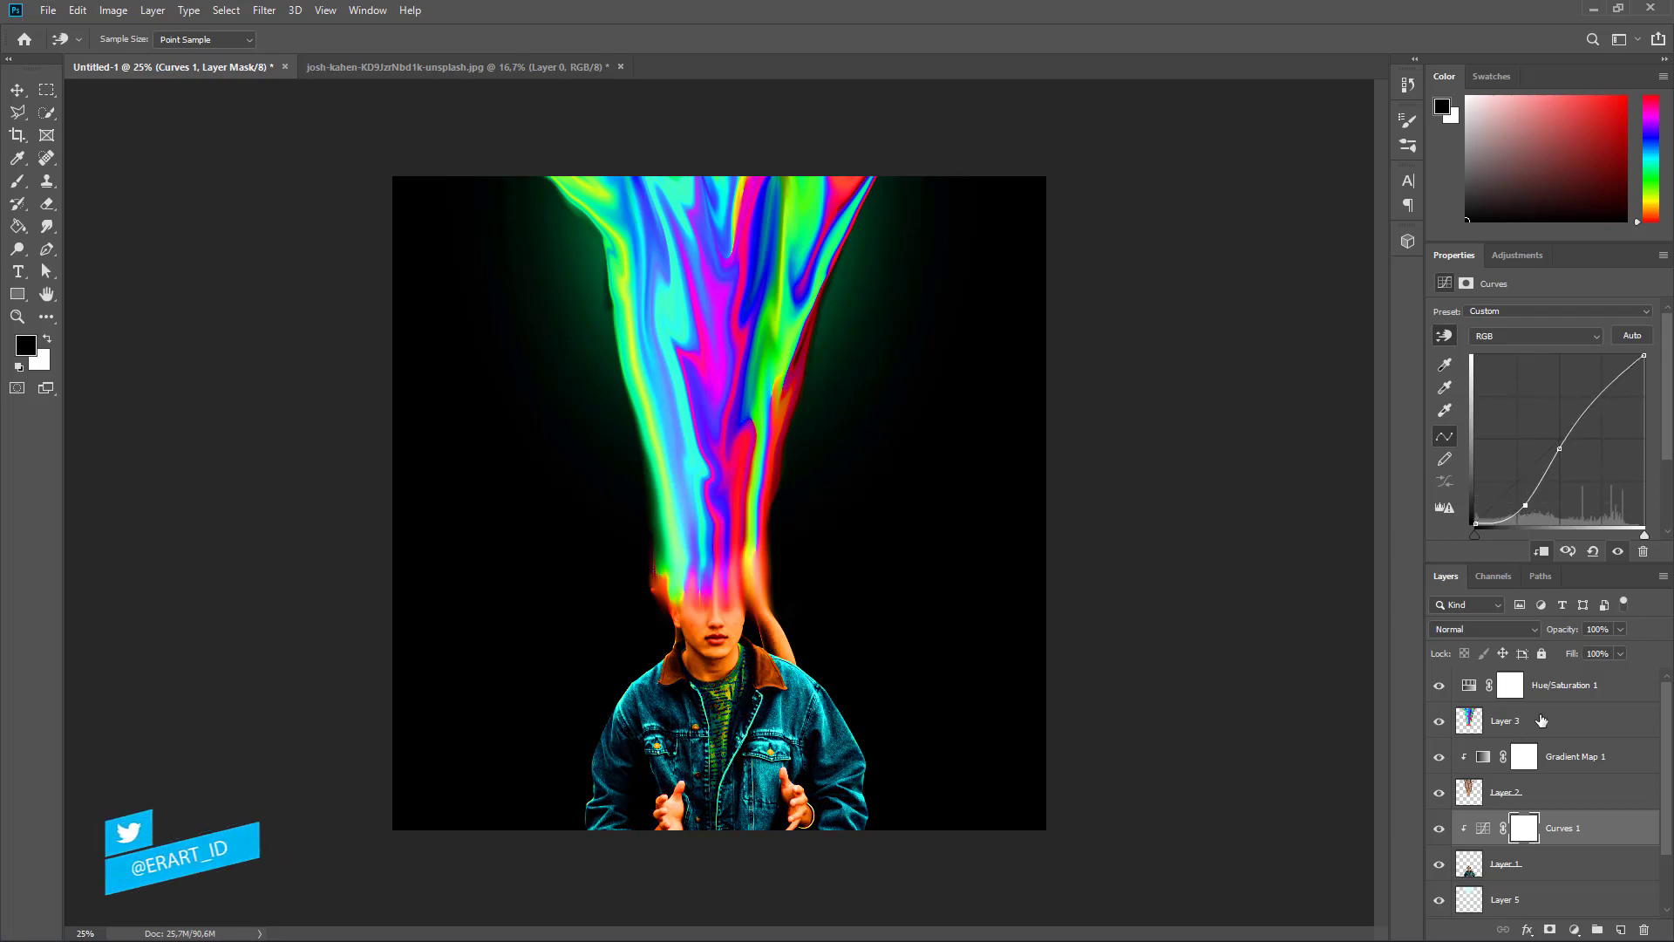
Step: Add a Brightness/Contrast adjustment clipped above Curves 1 with Brightness -79 and Contrast 84
{"action": "left_click", "coordinate": [1573, 929]}
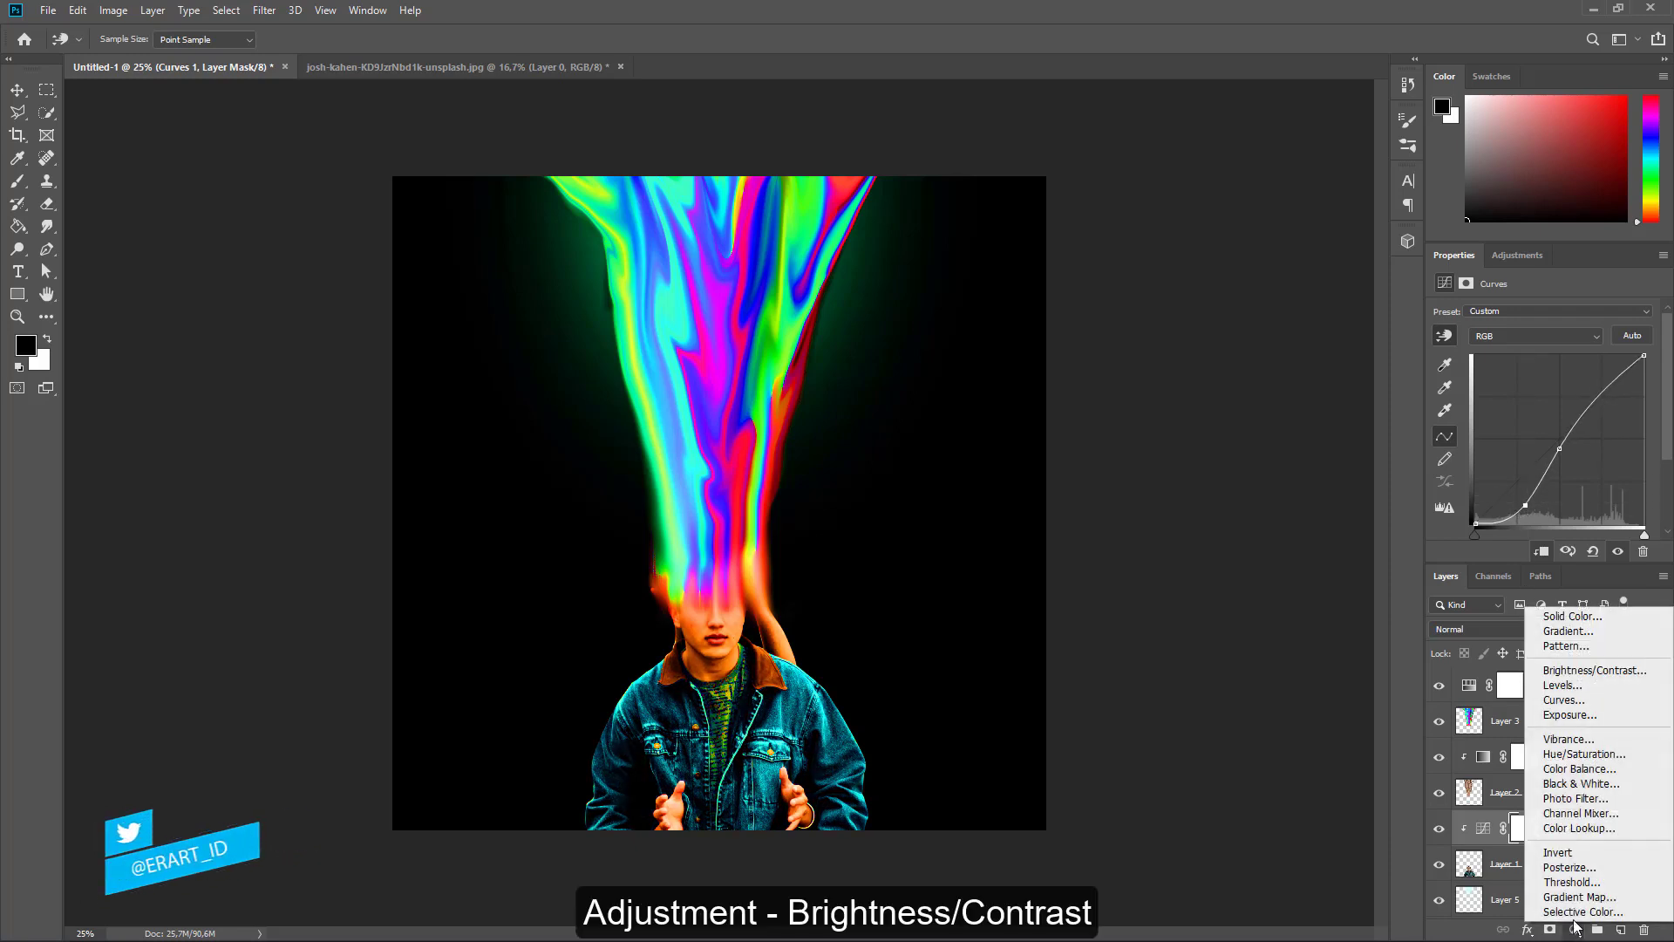
{"action": "left_click", "coordinate": [1558, 675]}
{"action": "left_click", "coordinate": [1542, 552]}
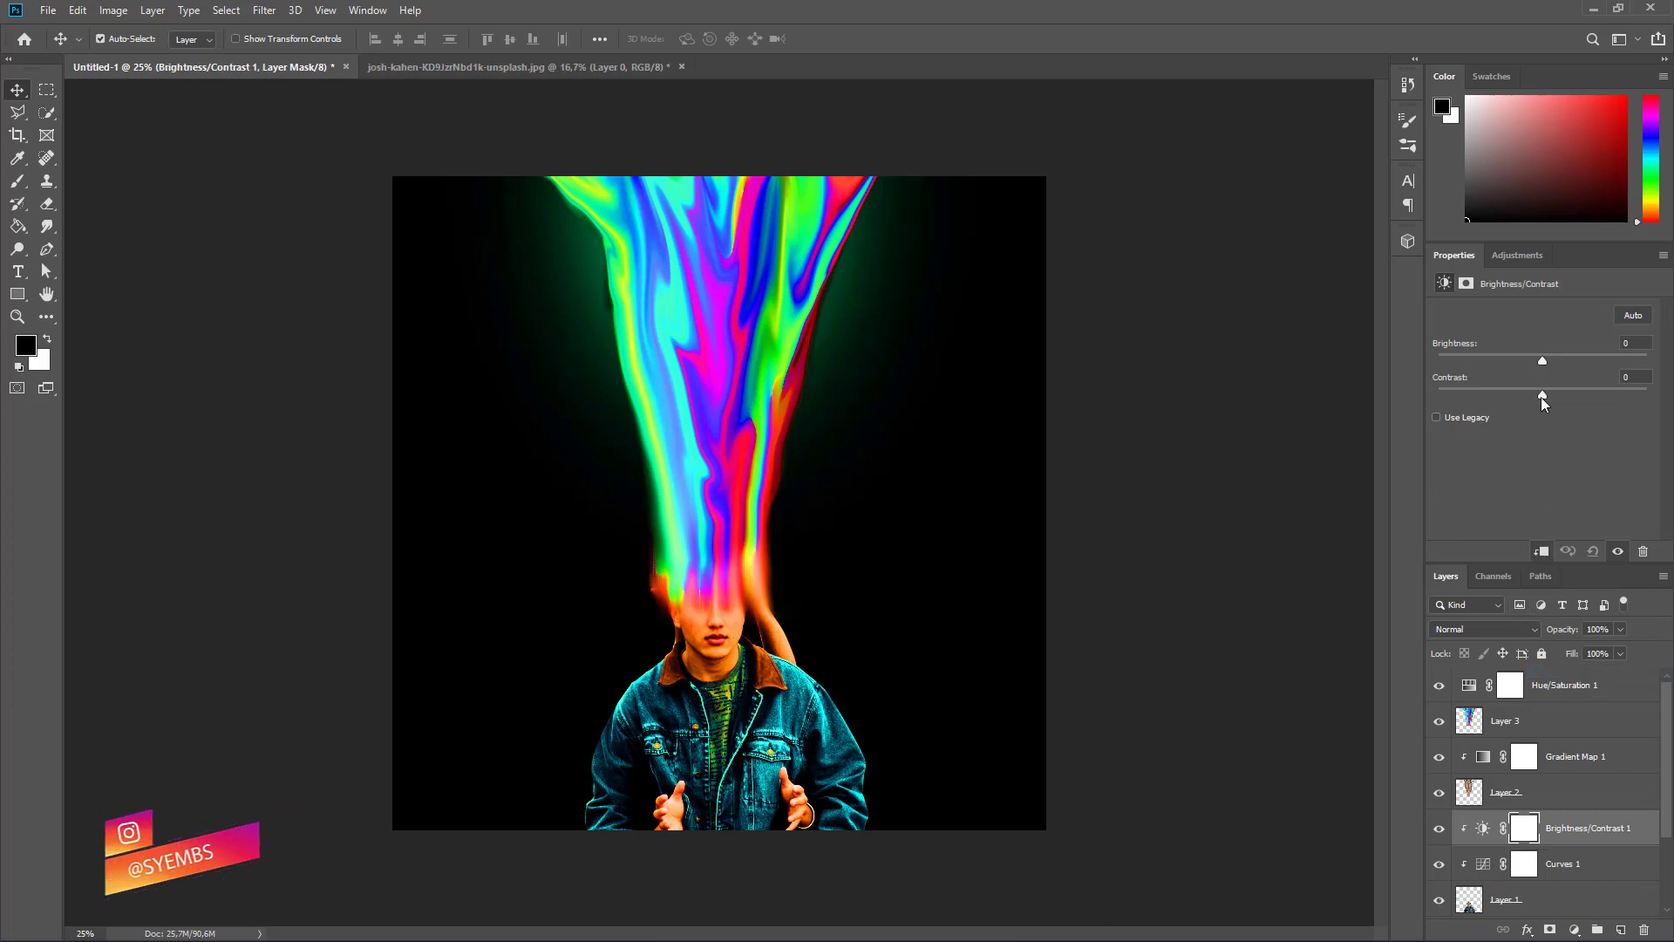
{"action": "left_click_drag", "start_coordinate": [1541, 396], "coordinate": [1630, 396]}
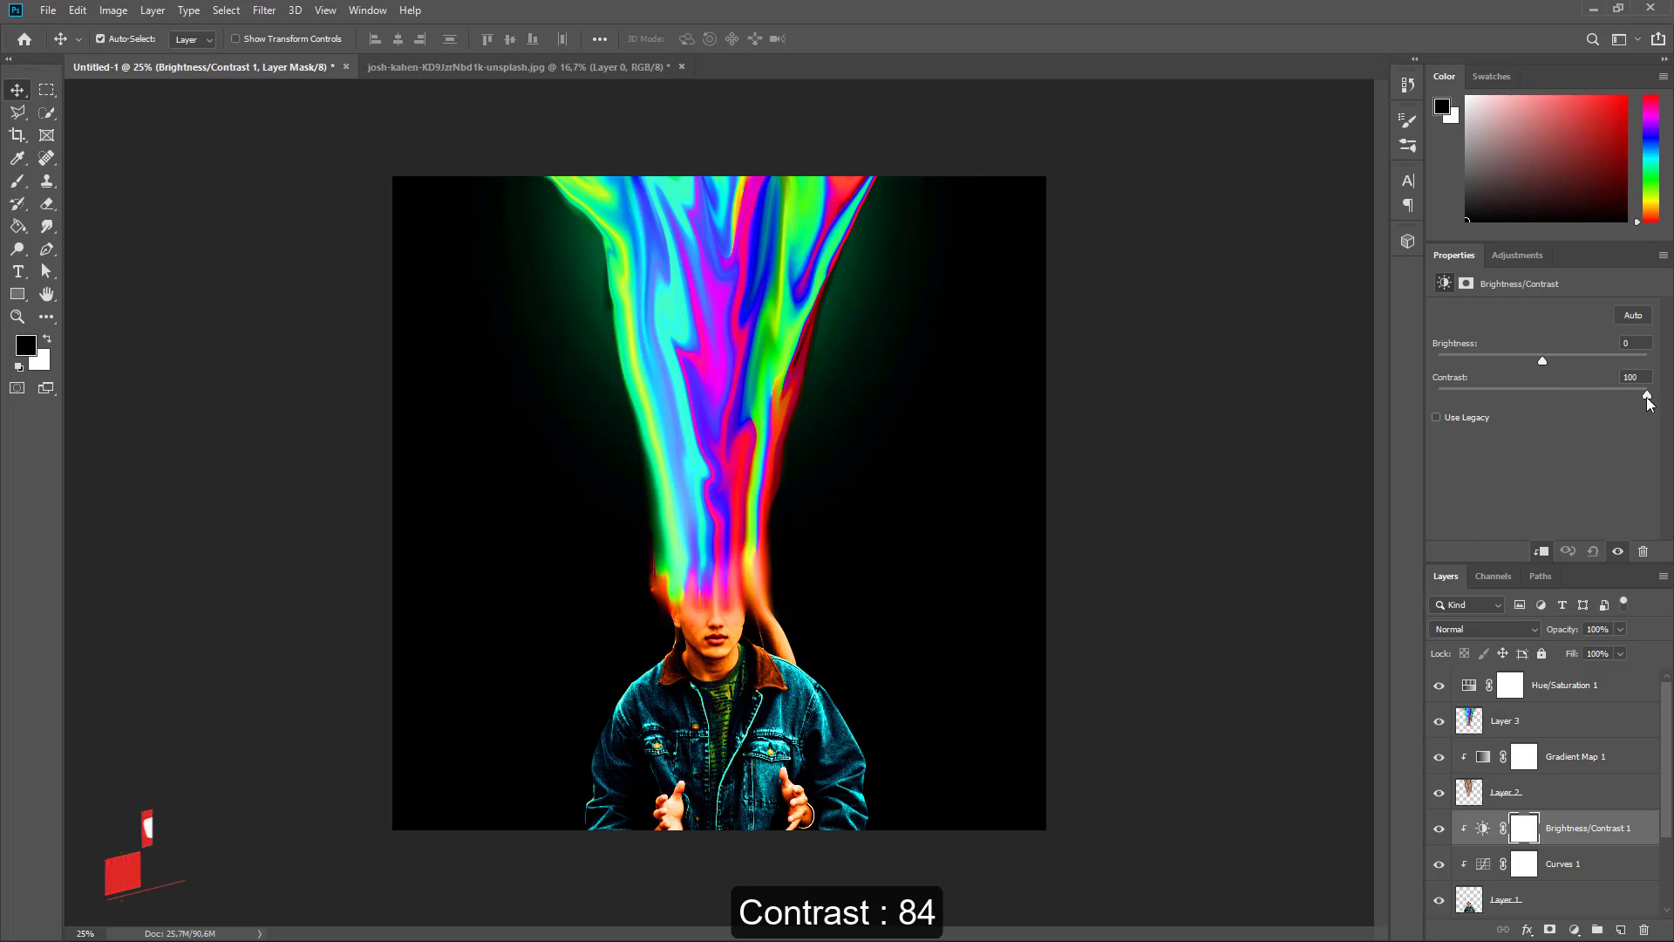
{"action": "left_click_drag", "start_coordinate": [1541, 361], "coordinate": [1488, 363]}
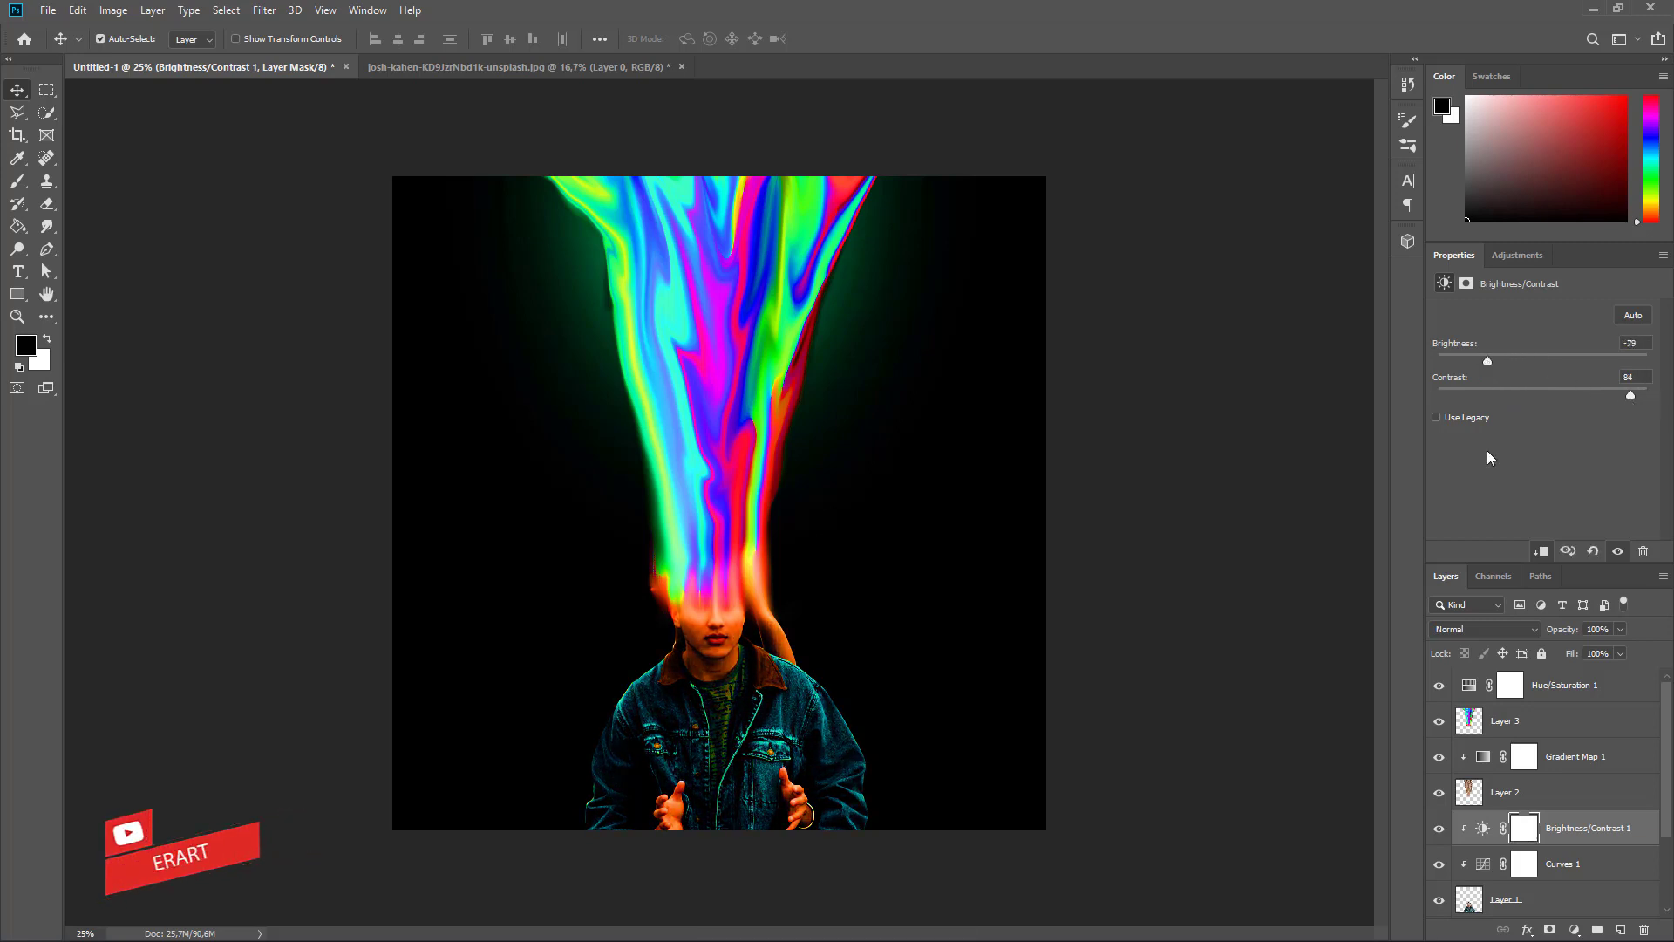
Step: Paint black on the Brightness/Contrast 1 mask with a 90 px soft brush over the man's face, shirt, the arm behind his neck and hands
{"action": "left_click", "coordinate": [17, 184]}
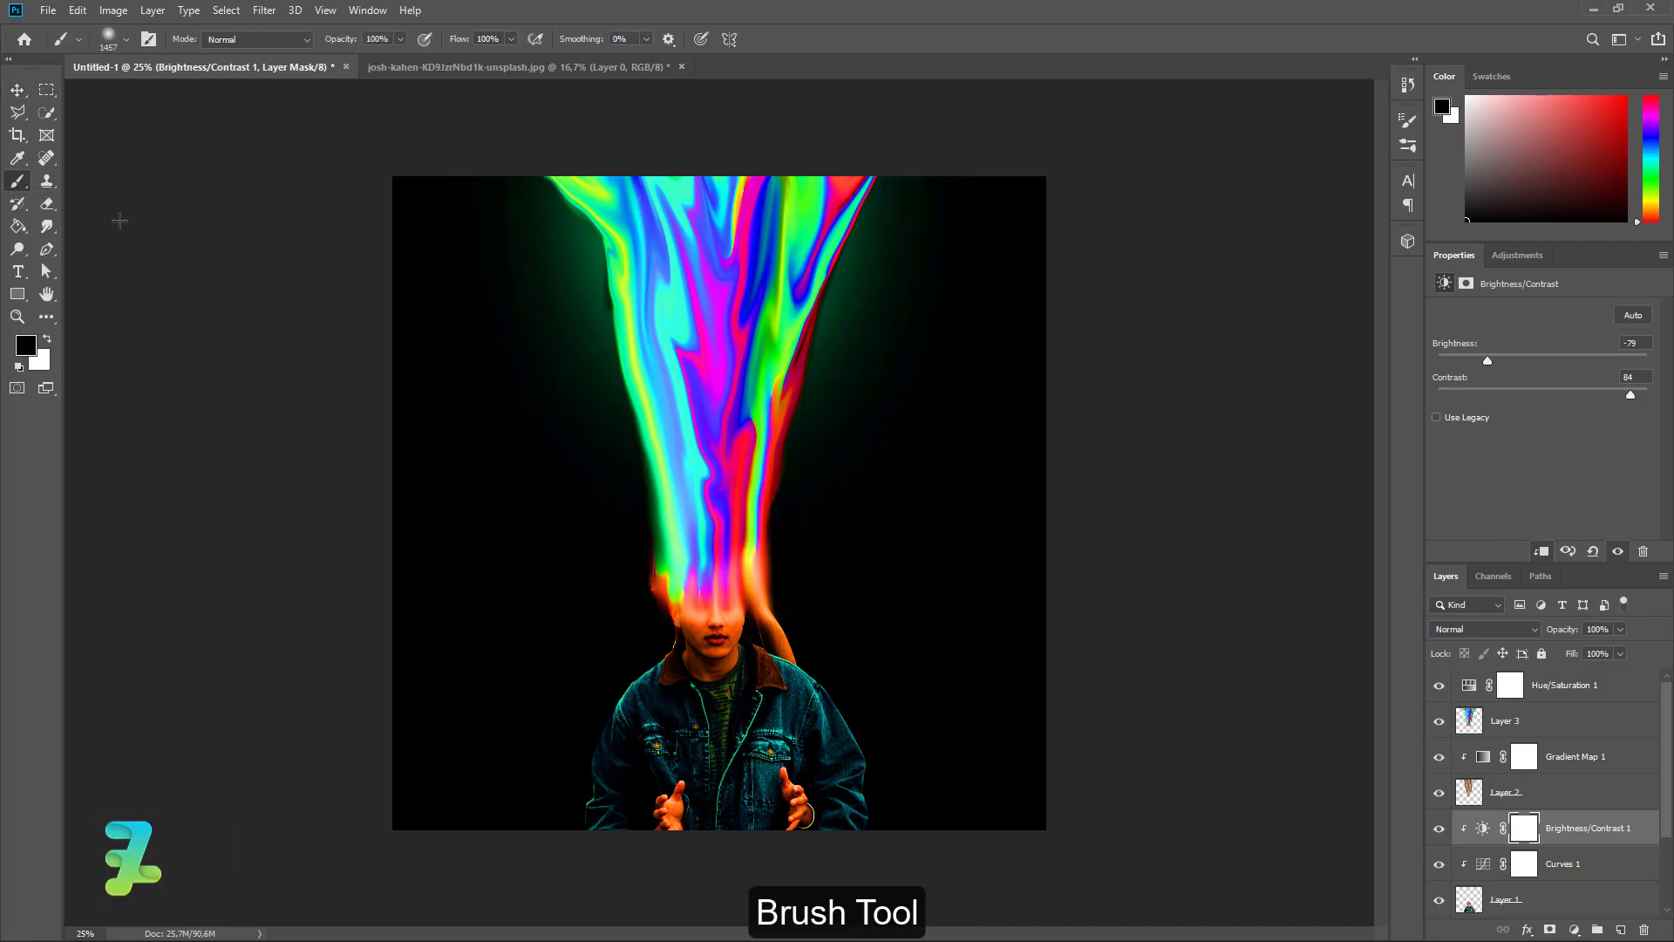
{"action": "left_click", "coordinate": [722, 643]}
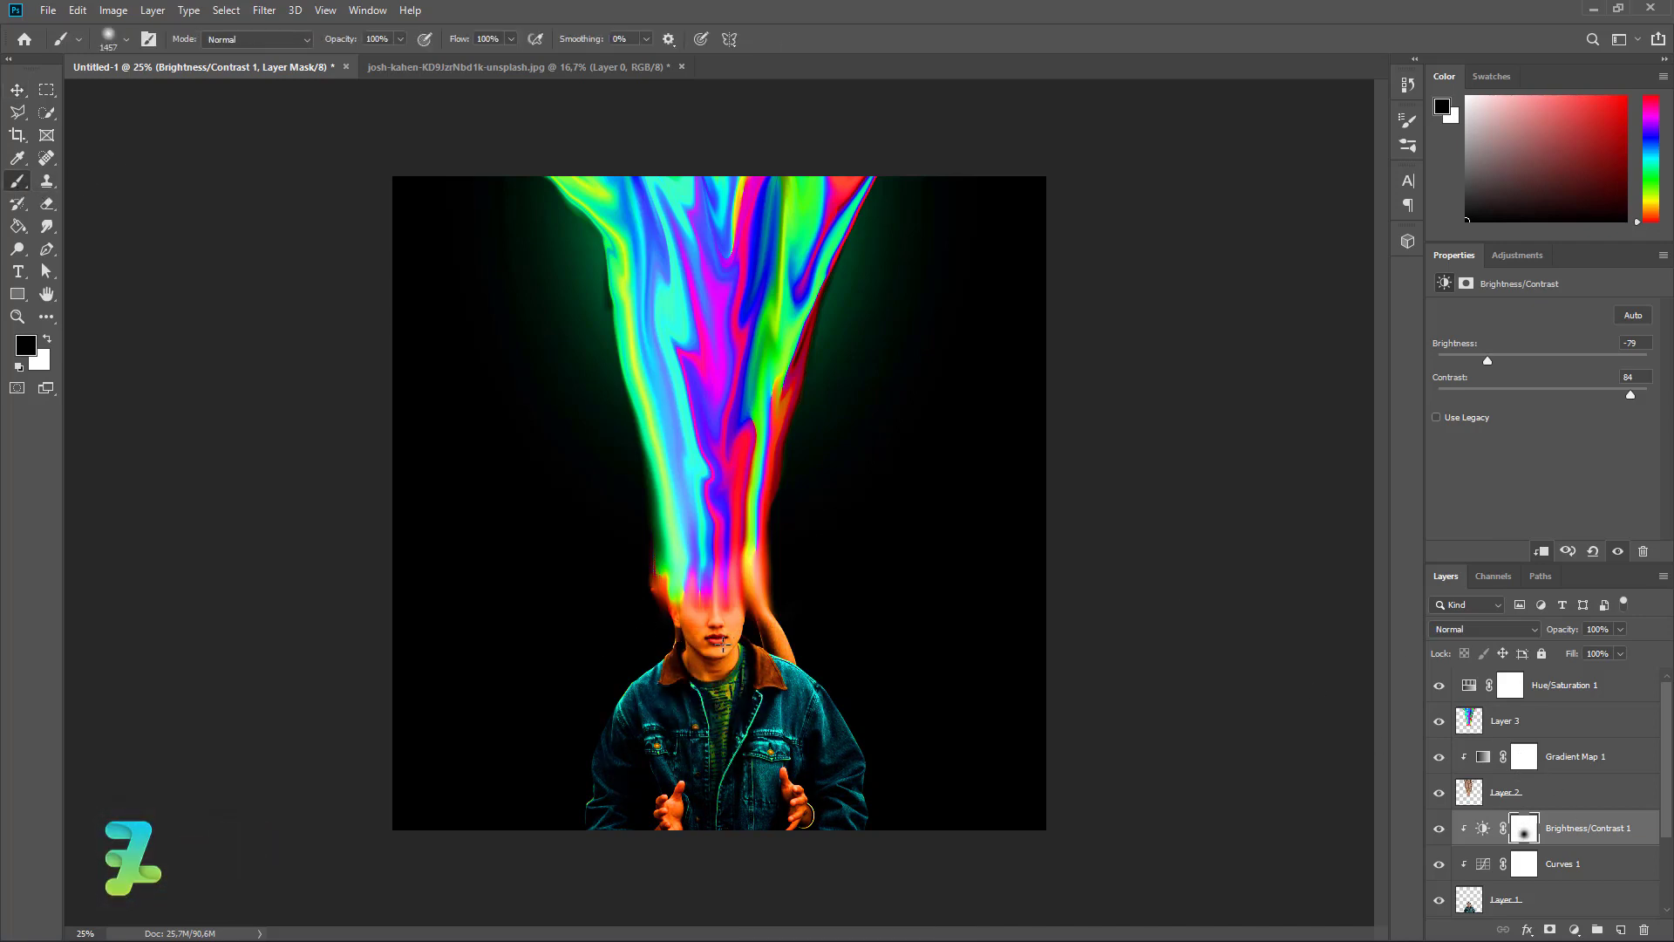
{"action": "key", "text": "ctrl+z"}
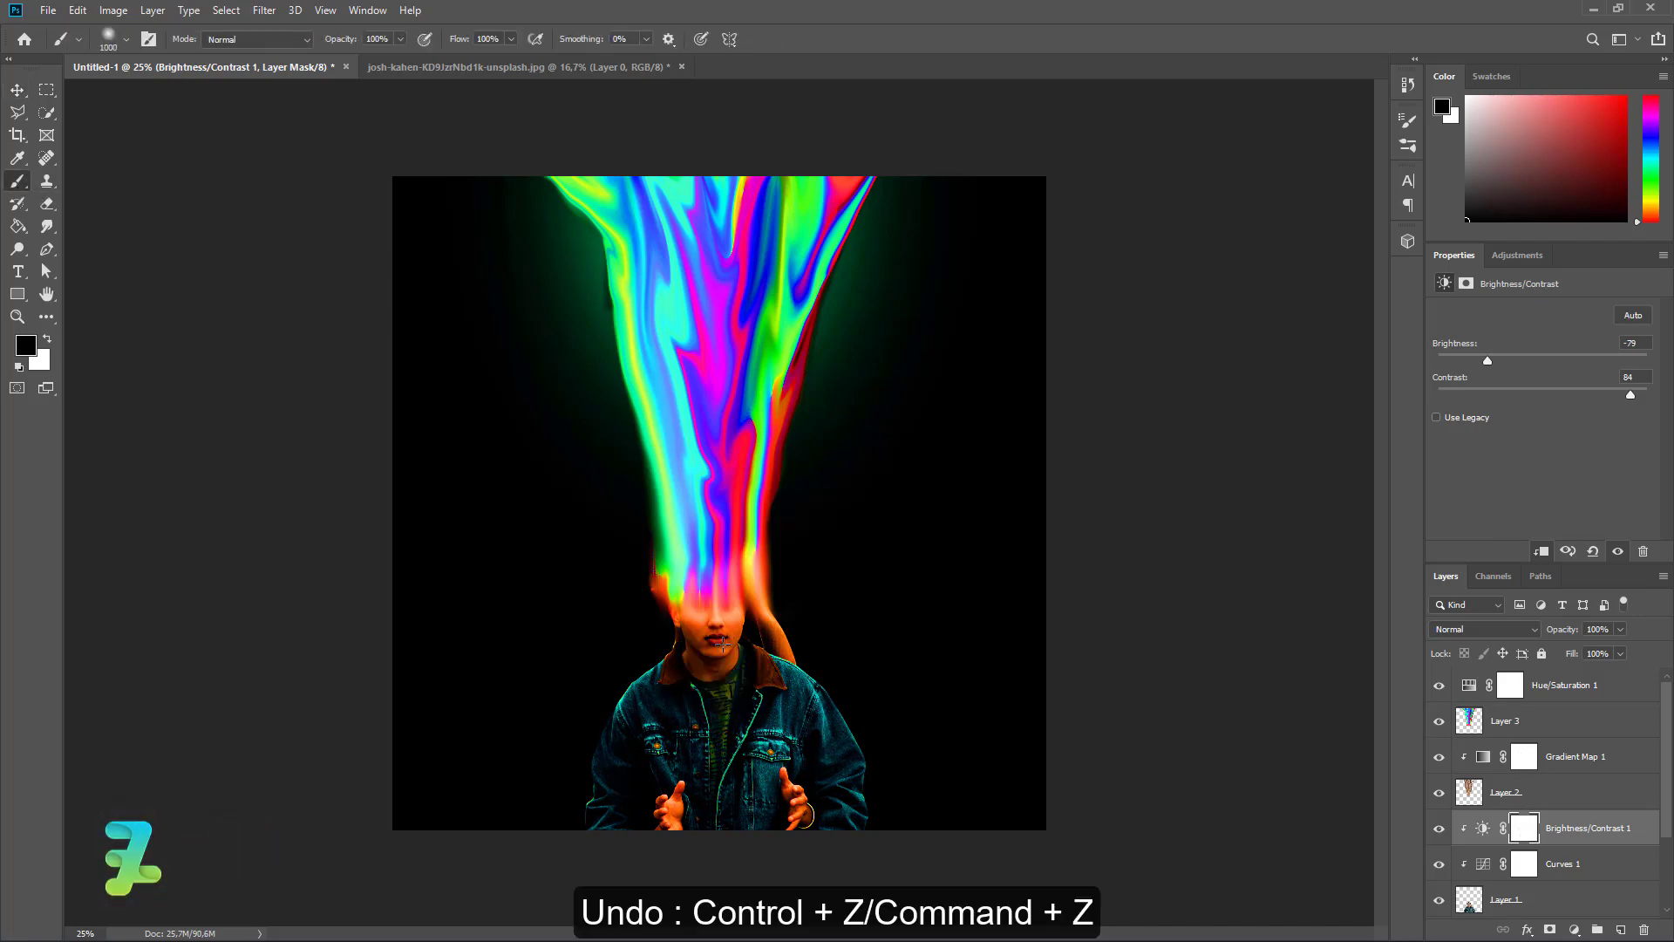
{"action": "key", "text": "bracketleft"}
{"action": "key", "text": "bracketleft"}
{"action": "key", "text": "bracketleft"}
{"action": "mouse_move", "coordinate": [722, 650]}
{"action": "left_mouse_down"}
{"action": "mouse_move", "coordinate": [694, 644]}
{"action": "mouse_move", "coordinate": [701, 628]}
{"action": "mouse_move", "coordinate": [753, 602]}
{"action": "mouse_move", "coordinate": [734, 671]}
{"action": "mouse_move", "coordinate": [688, 658]}
{"action": "mouse_move", "coordinate": [719, 677]}
{"action": "mouse_move", "coordinate": [713, 775]}
{"action": "left_mouse_up"}
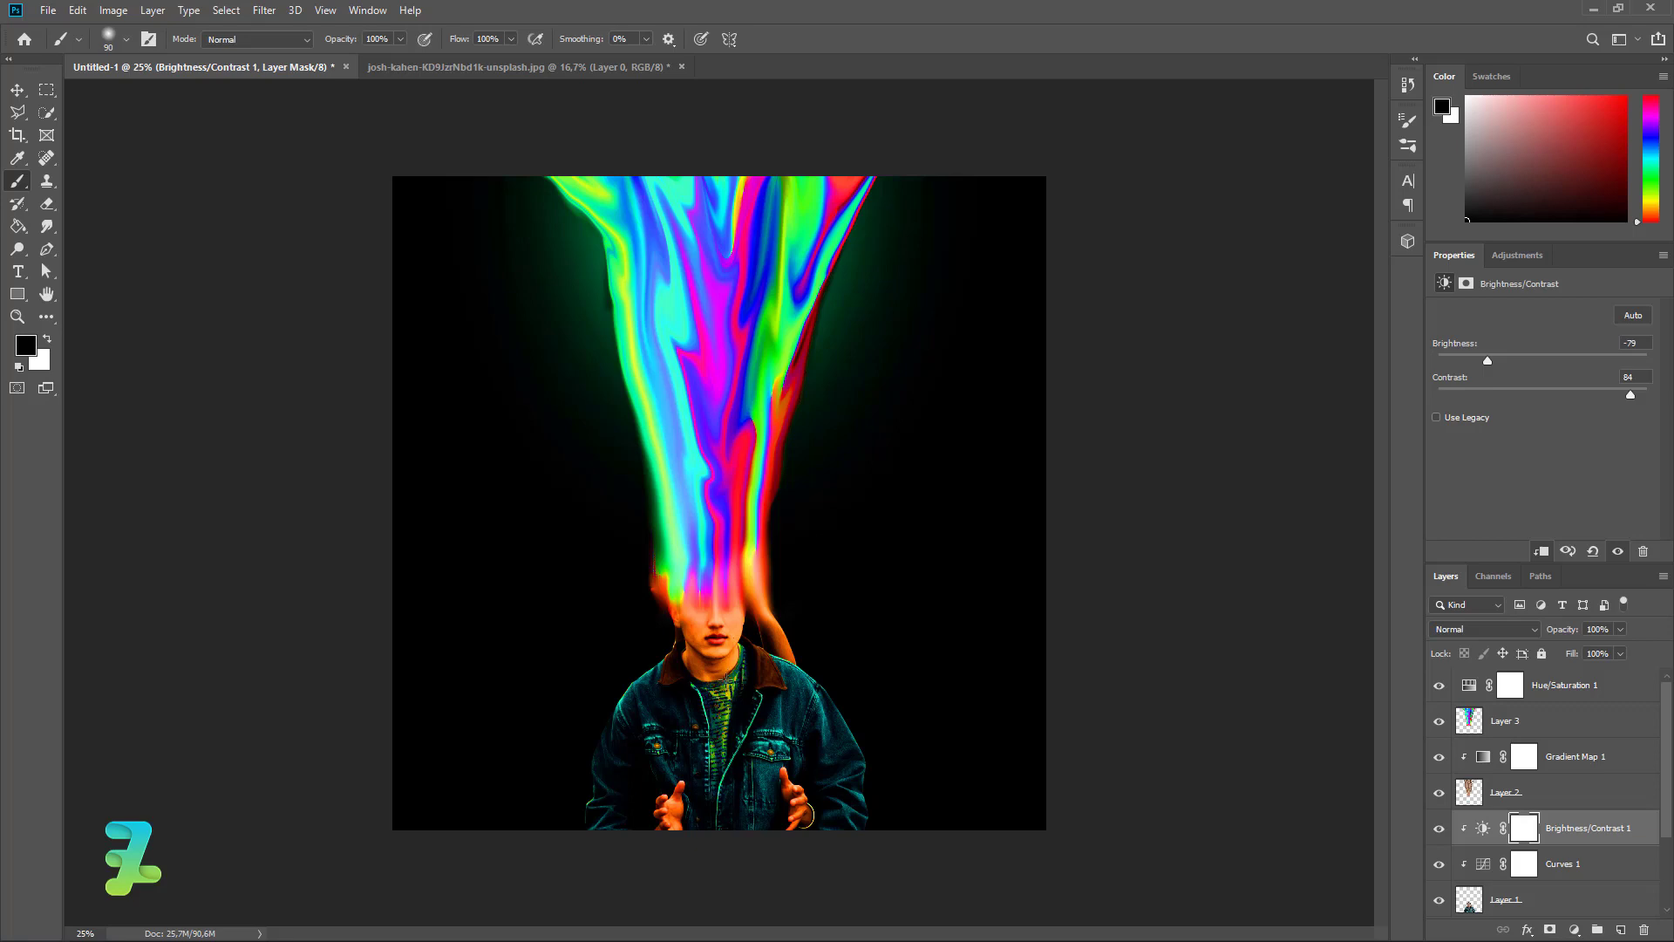
{"action": "left_click_drag", "start_coordinate": [756, 615], "coordinate": [776, 649]}
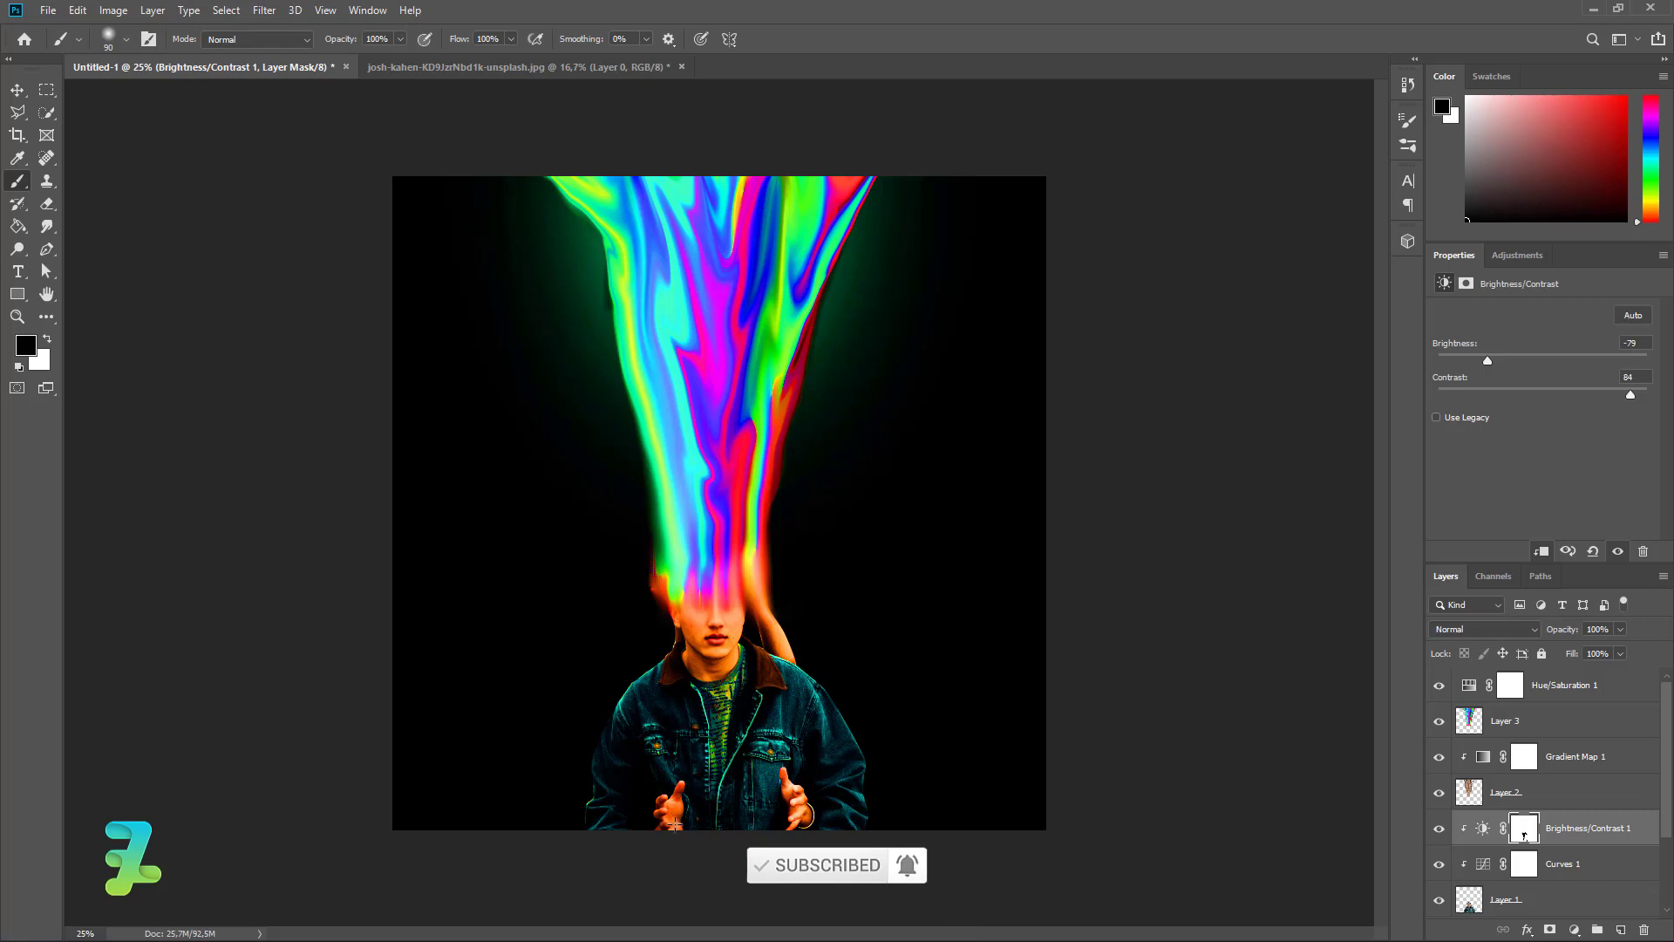
{"action": "left_click_drag", "start_coordinate": [660, 808], "coordinate": [680, 800]}
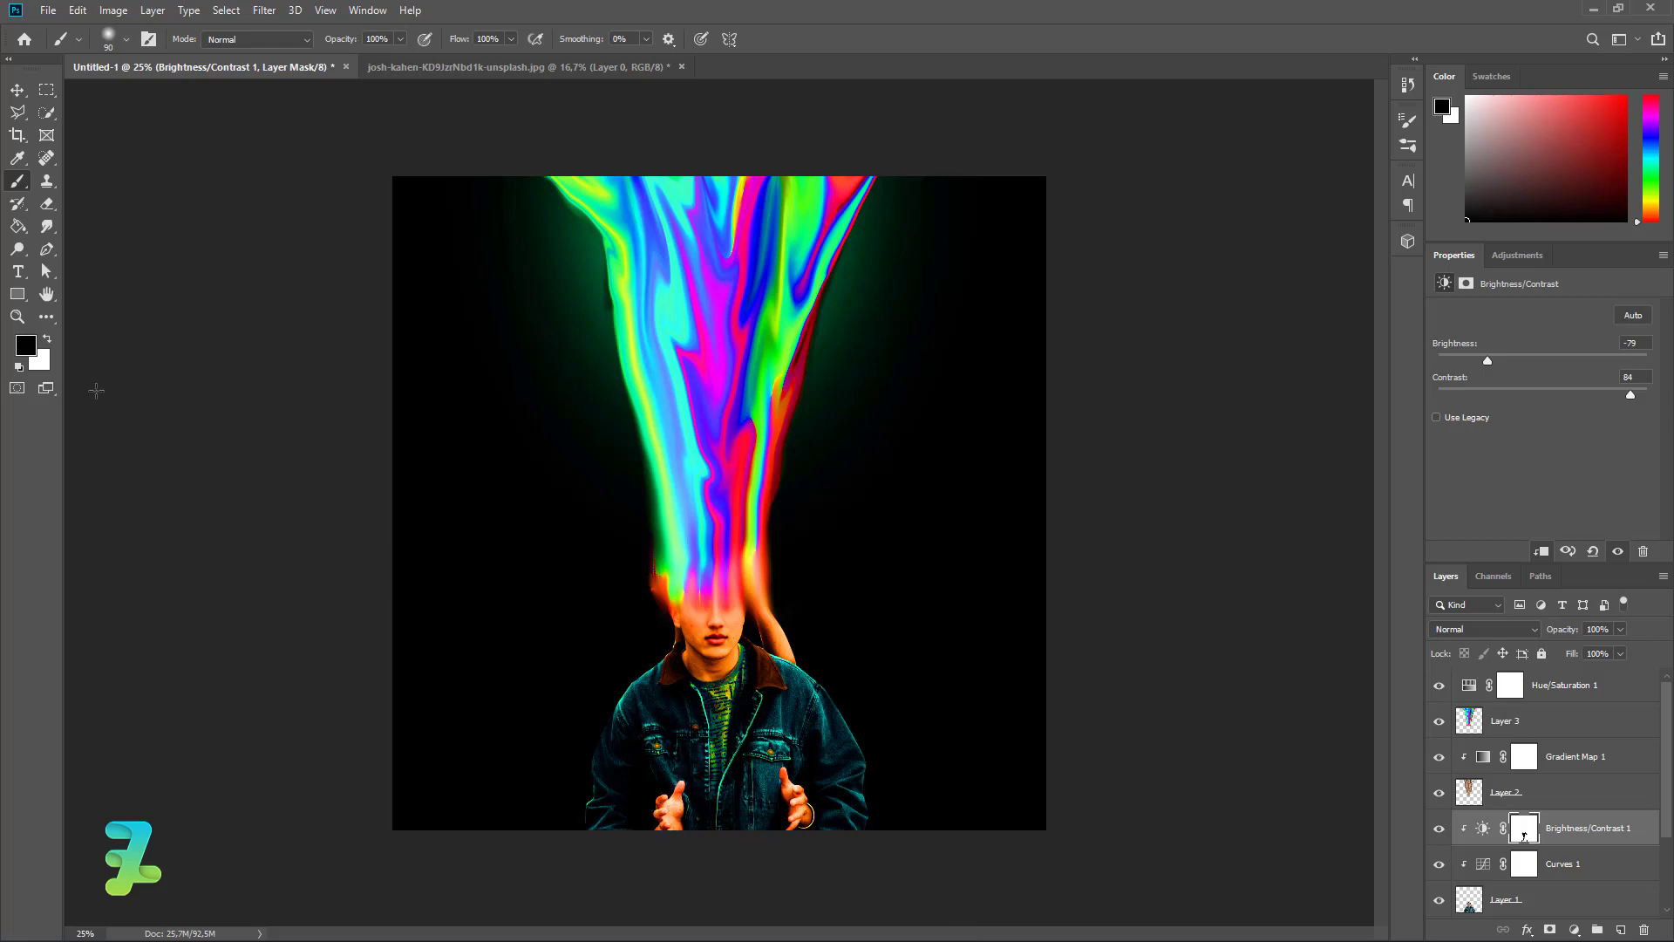
Step: Swap the foreground and background colours and create a new layer directly above Brightness/Contrast 1
{"action": "left_click", "coordinate": [46, 337]}
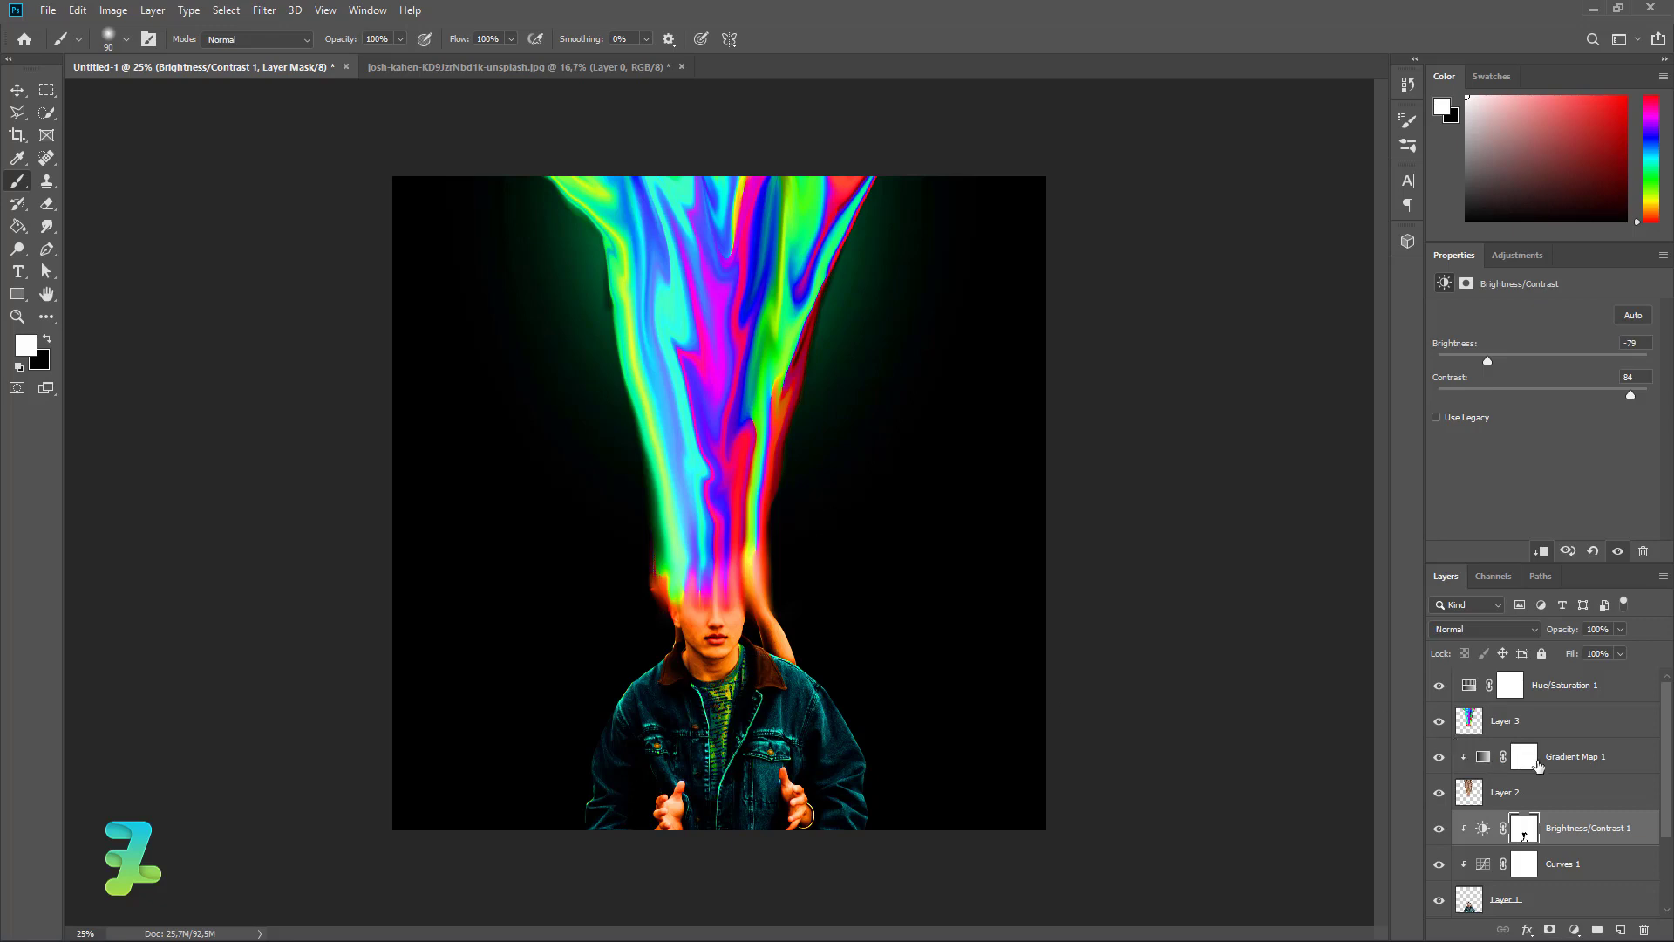
{"action": "left_click", "coordinate": [1617, 900]}
{"action": "scroll", "coordinate": [1618, 901], "scroll_direction": "down", "scroll_amount": 1}
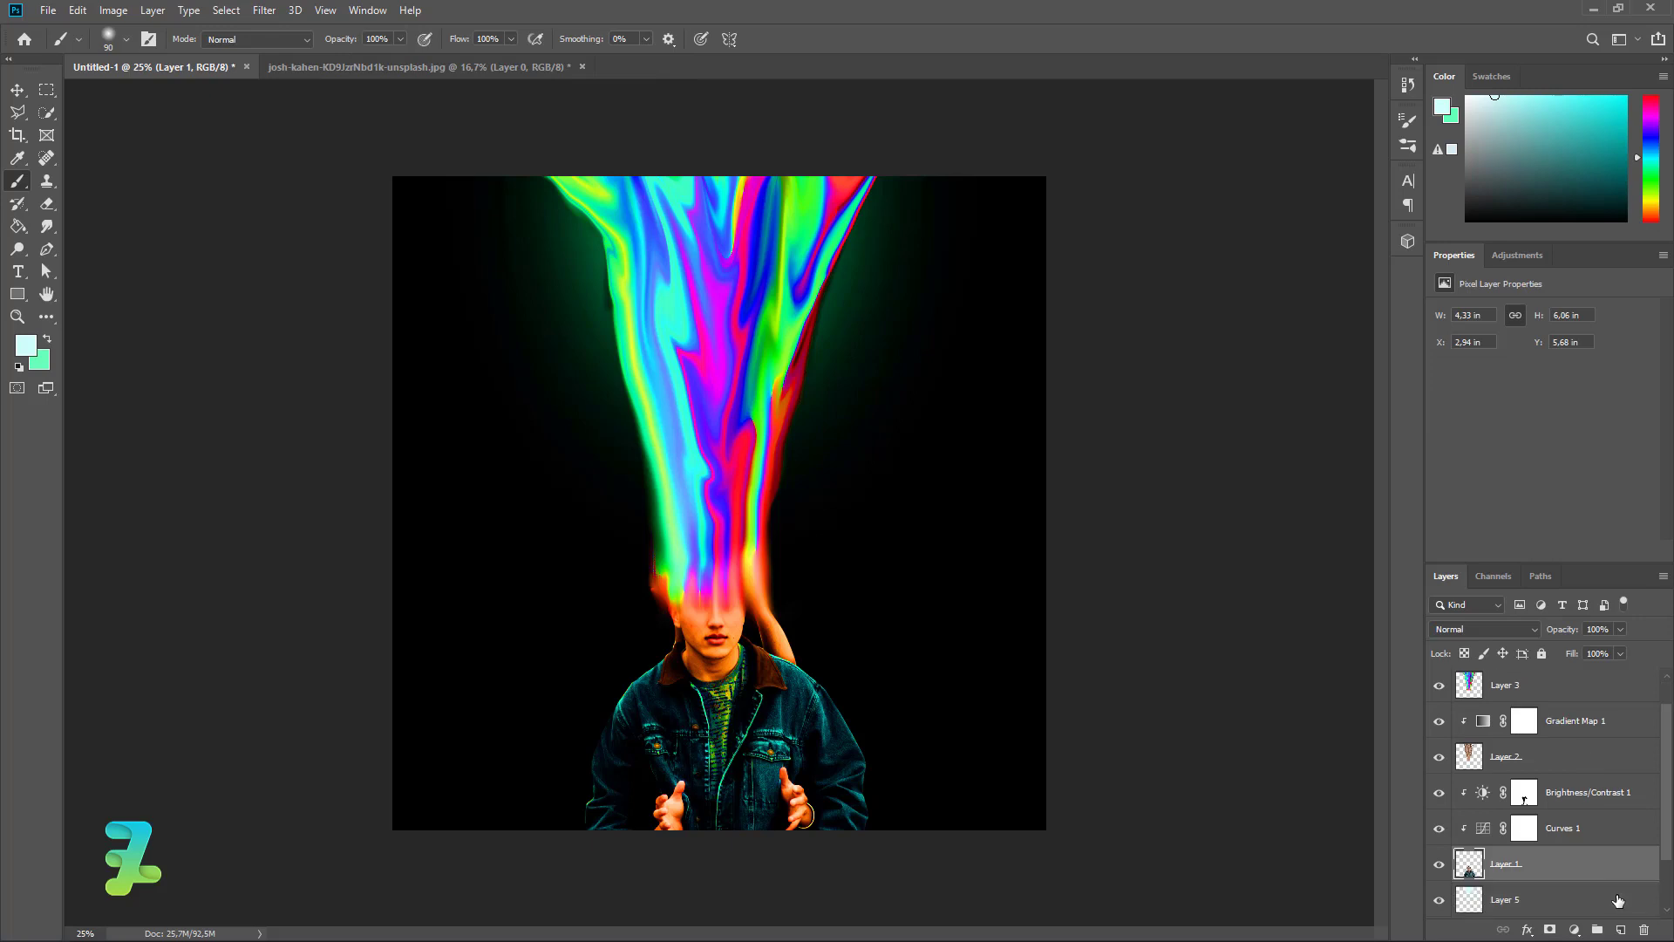
{"action": "left_click", "coordinate": [1610, 800]}
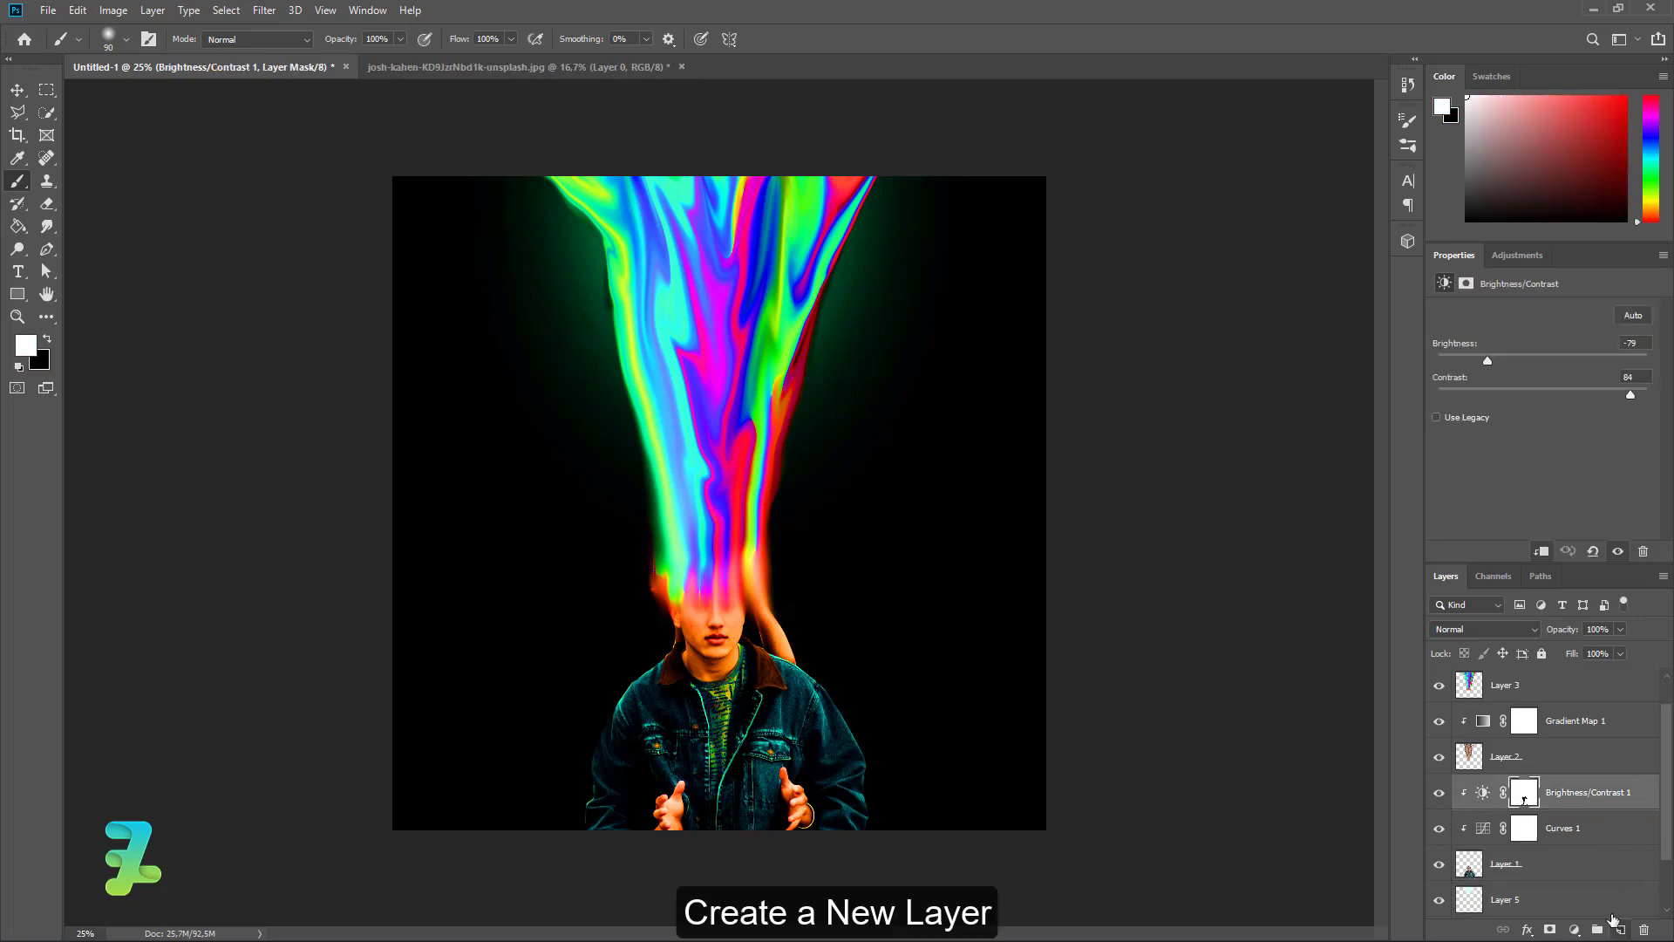
{"action": "left_click", "coordinate": [1621, 930]}
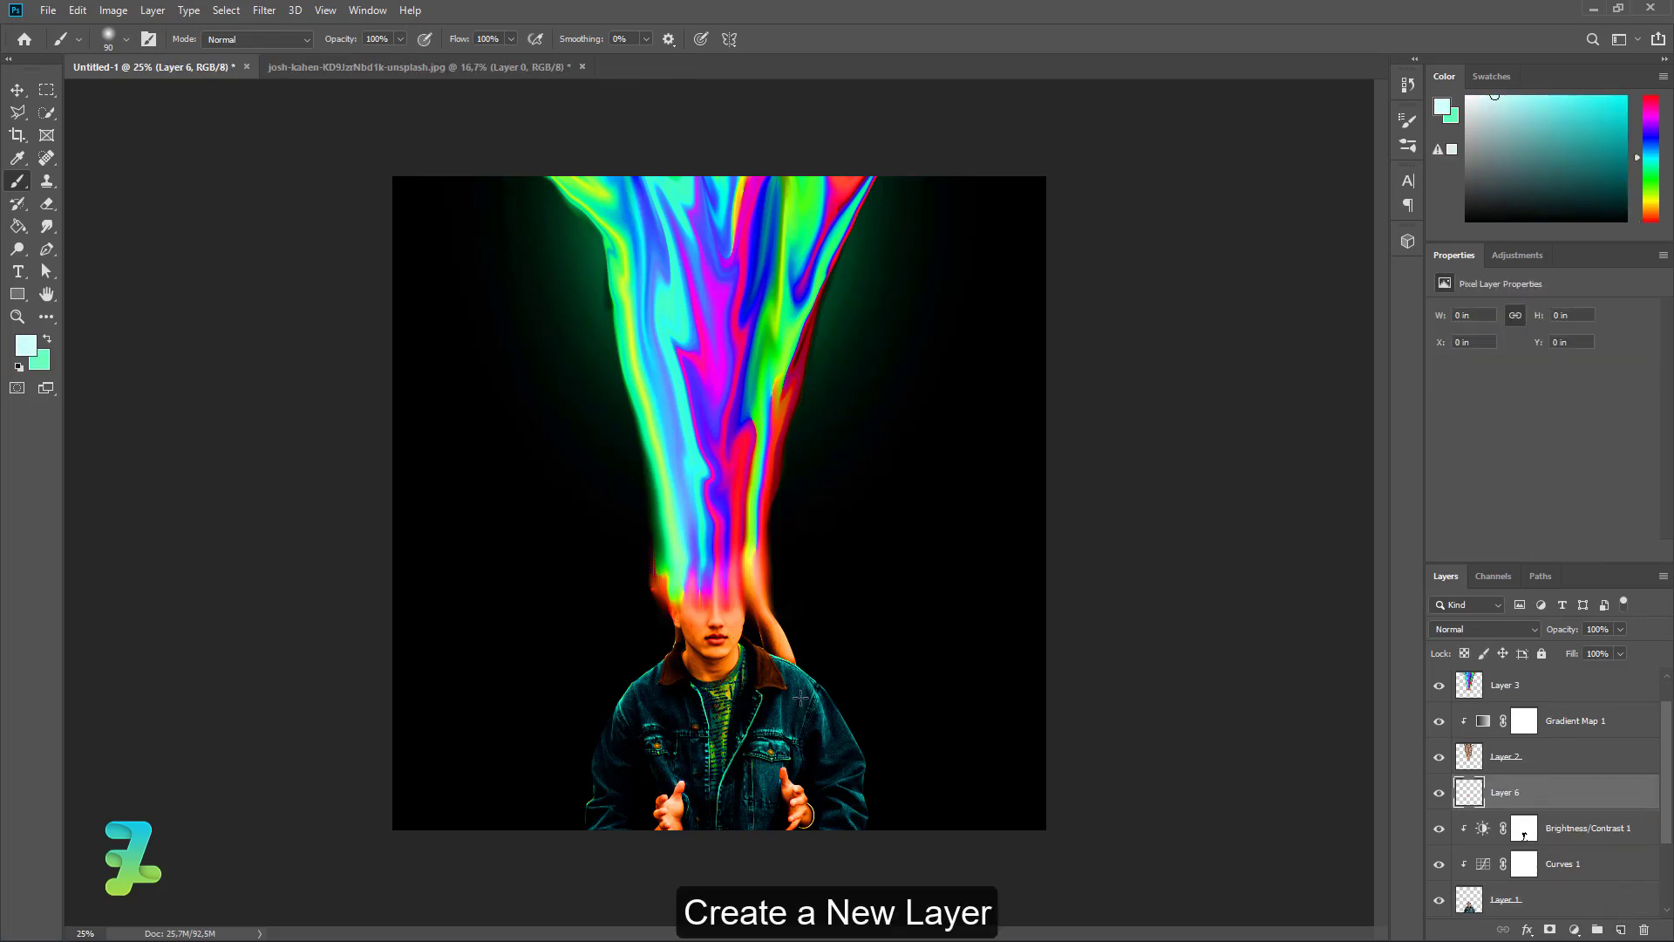
Step: Set the foreground colour to black, #000000, and activate the Brush tool for the new layer
{"action": "left_click", "coordinate": [26, 346]}
{"action": "left_click", "coordinate": [485, 594]}
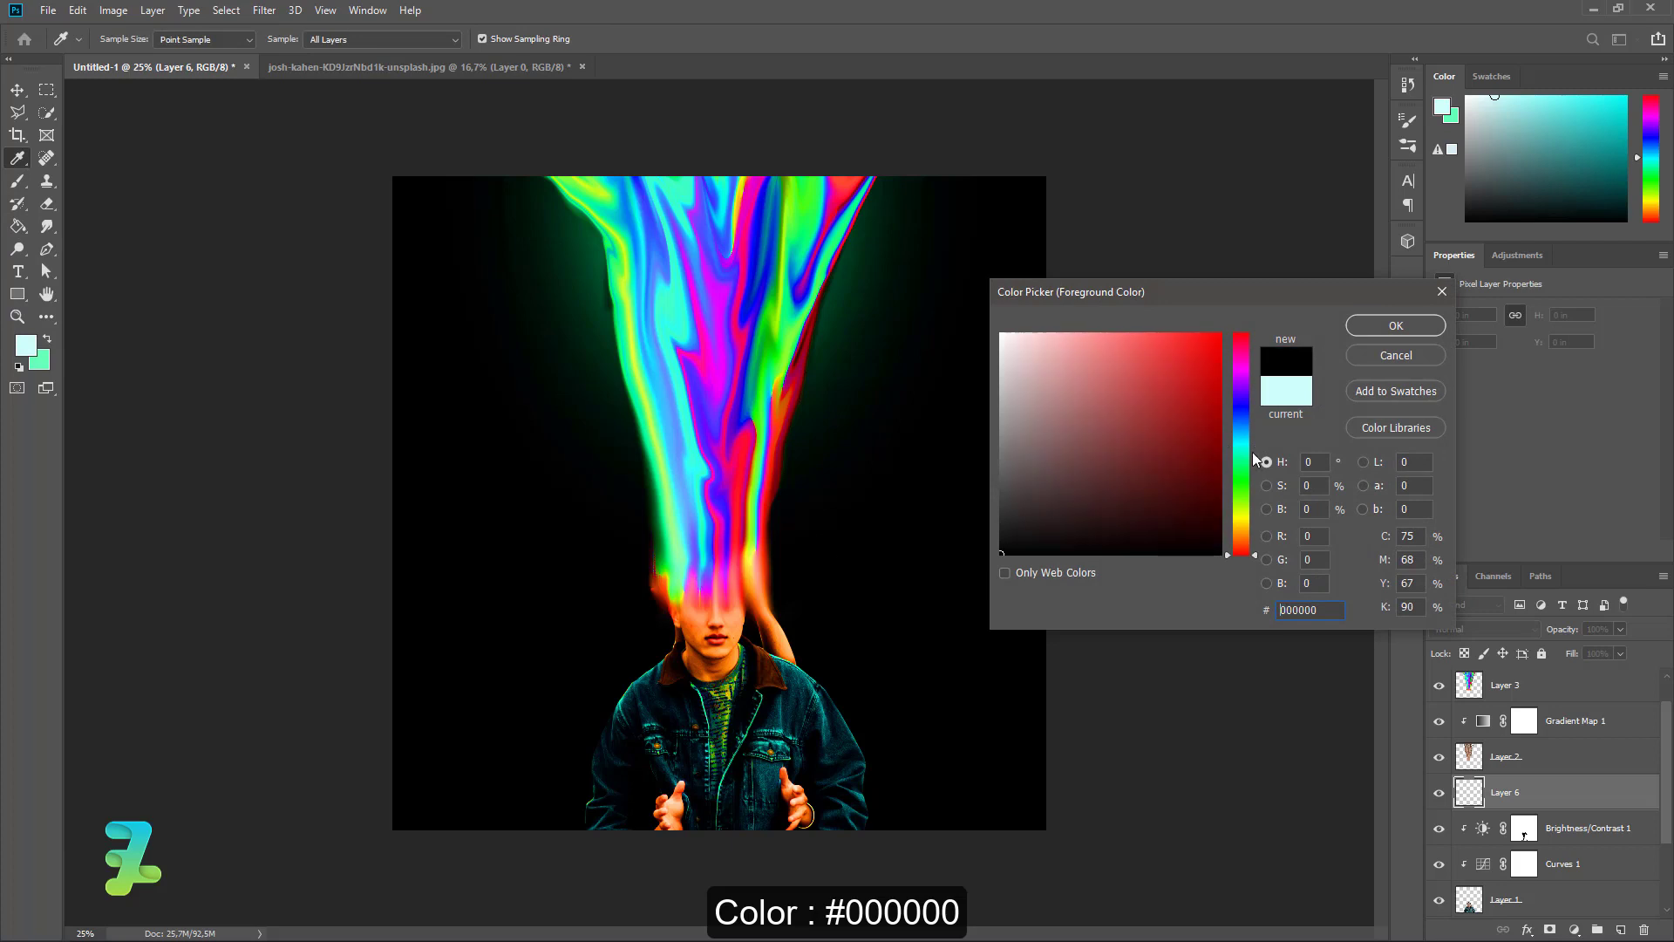
{"action": "left_click", "coordinate": [1396, 323]}
{"action": "key", "text": "b"}
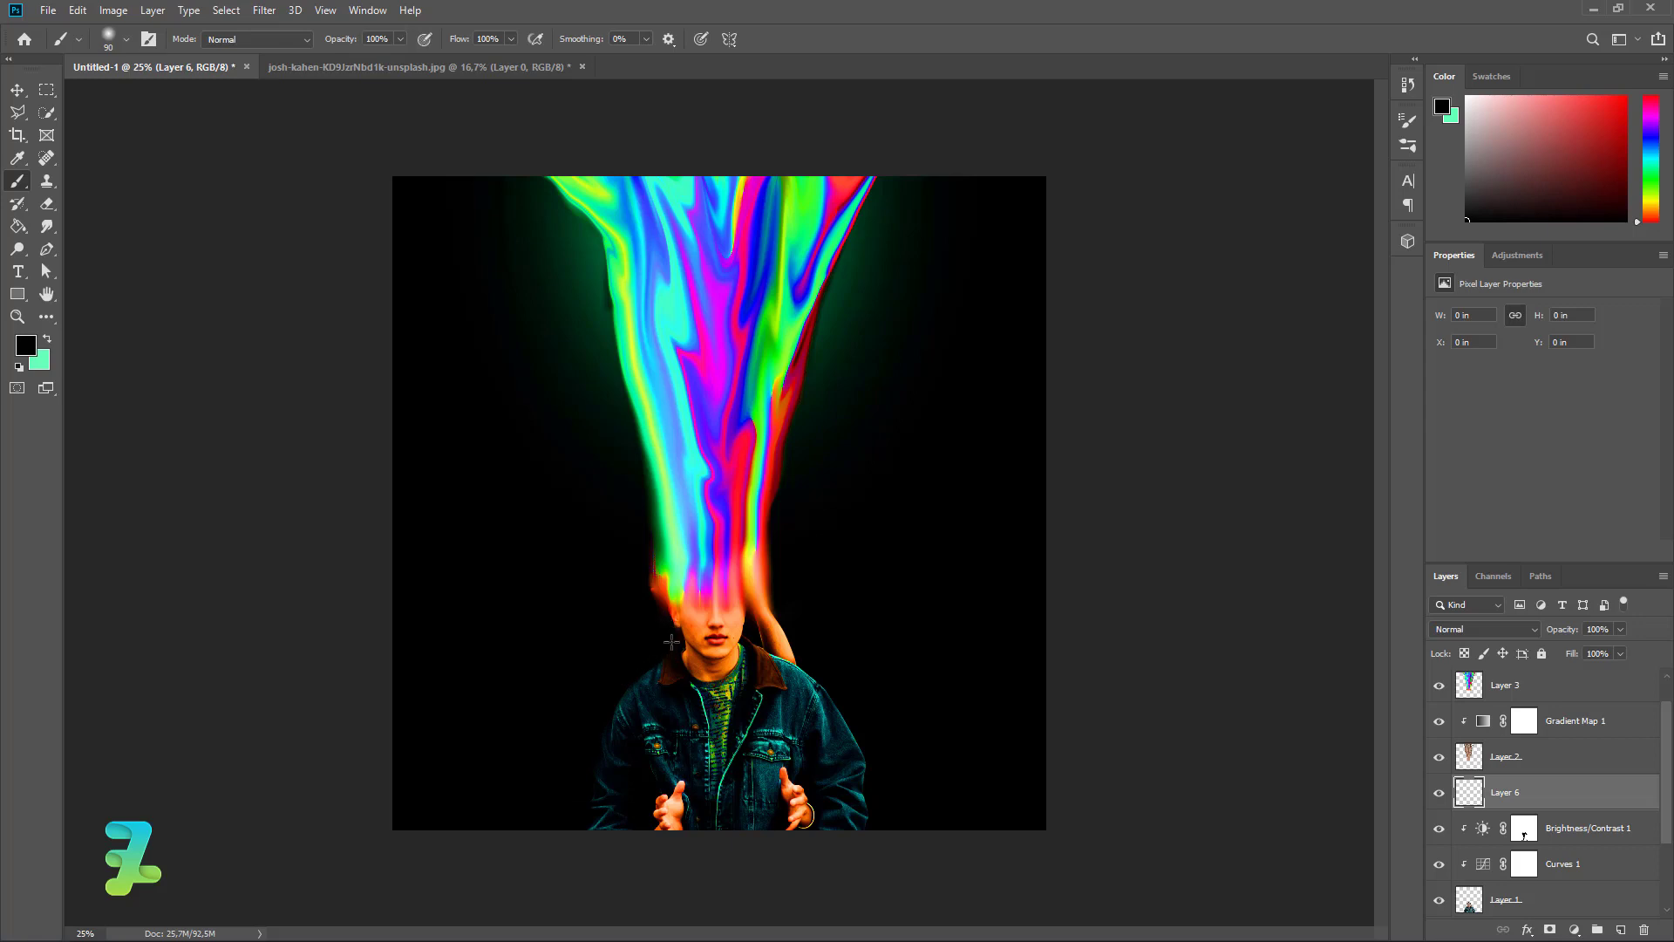
Step: Paint black on Layer 6 with the 90 px soft brush along the outer edges of the jacket, undoing the stroke over the raised arm
{"action": "mouse_move", "coordinate": [671, 642]}
{"action": "left_mouse_down"}
{"action": "mouse_move", "coordinate": [668, 626]}
{"action": "mouse_move", "coordinate": [631, 671]}
{"action": "left_mouse_up"}
{"action": "left_click_drag", "start_coordinate": [841, 709], "coordinate": [867, 832]}
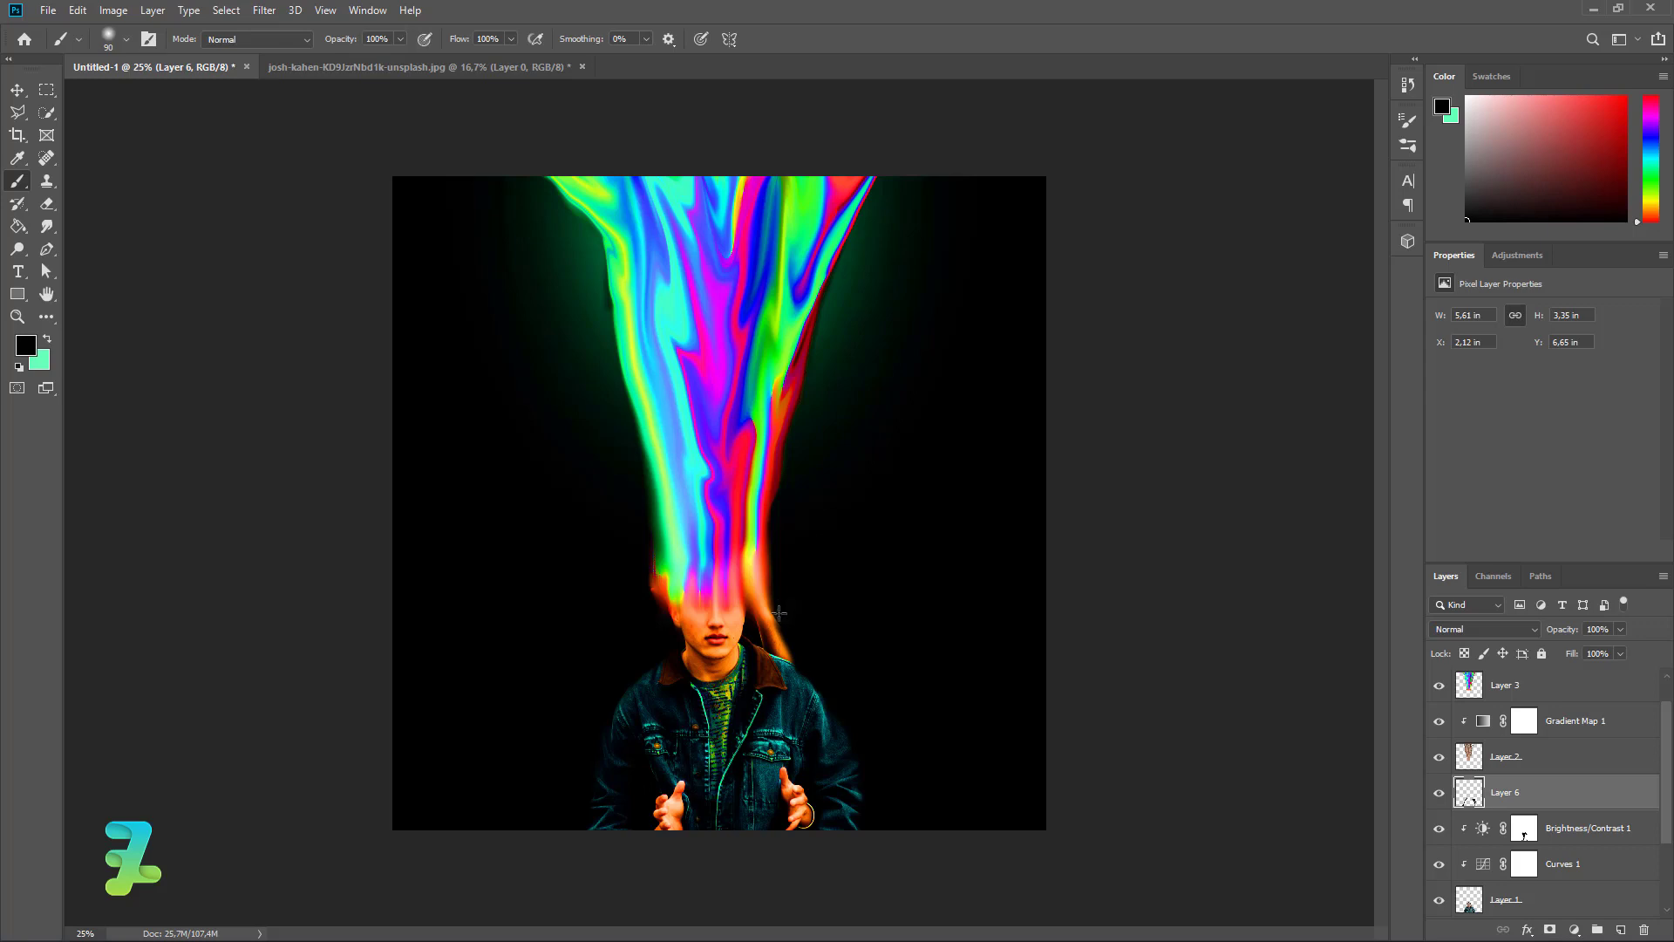
{"action": "left_click_drag", "start_coordinate": [776, 620], "coordinate": [773, 592]}
{"action": "key", "text": "ctrl+z"}
Step: Set the foreground colour to white, #ffffff
{"action": "left_click", "coordinate": [27, 346]}
{"action": "left_click_drag", "start_coordinate": [1131, 502], "coordinate": [954, 317]}
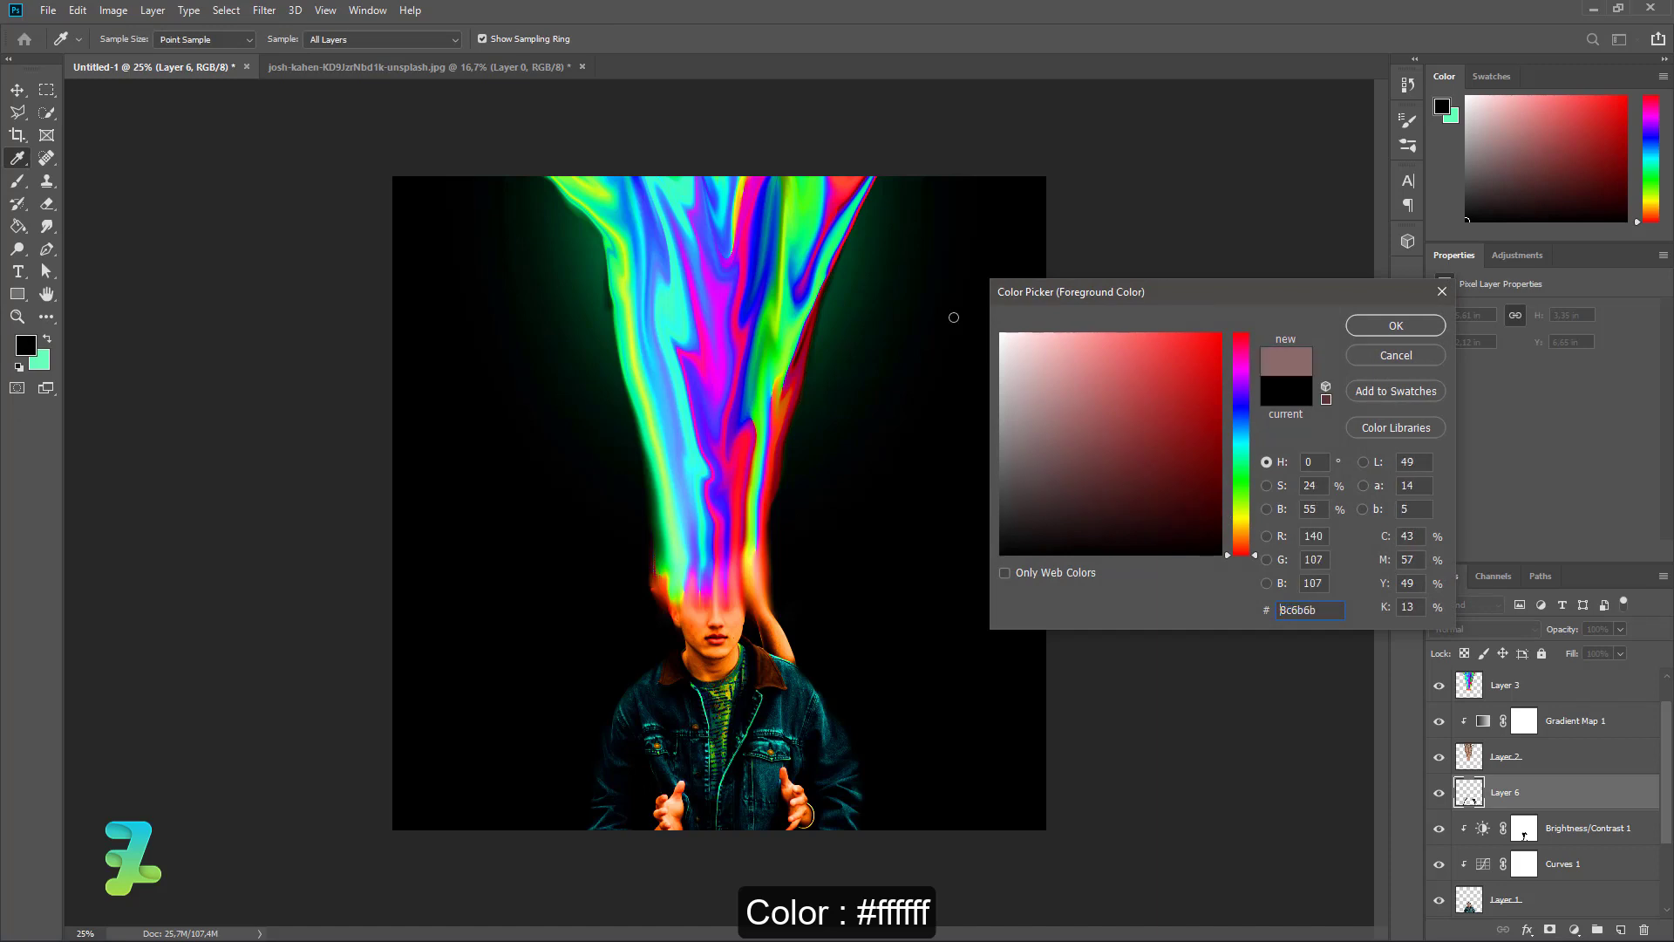
{"action": "type", "text": "ffffff"}
{"action": "left_click", "coordinate": [1353, 324]}
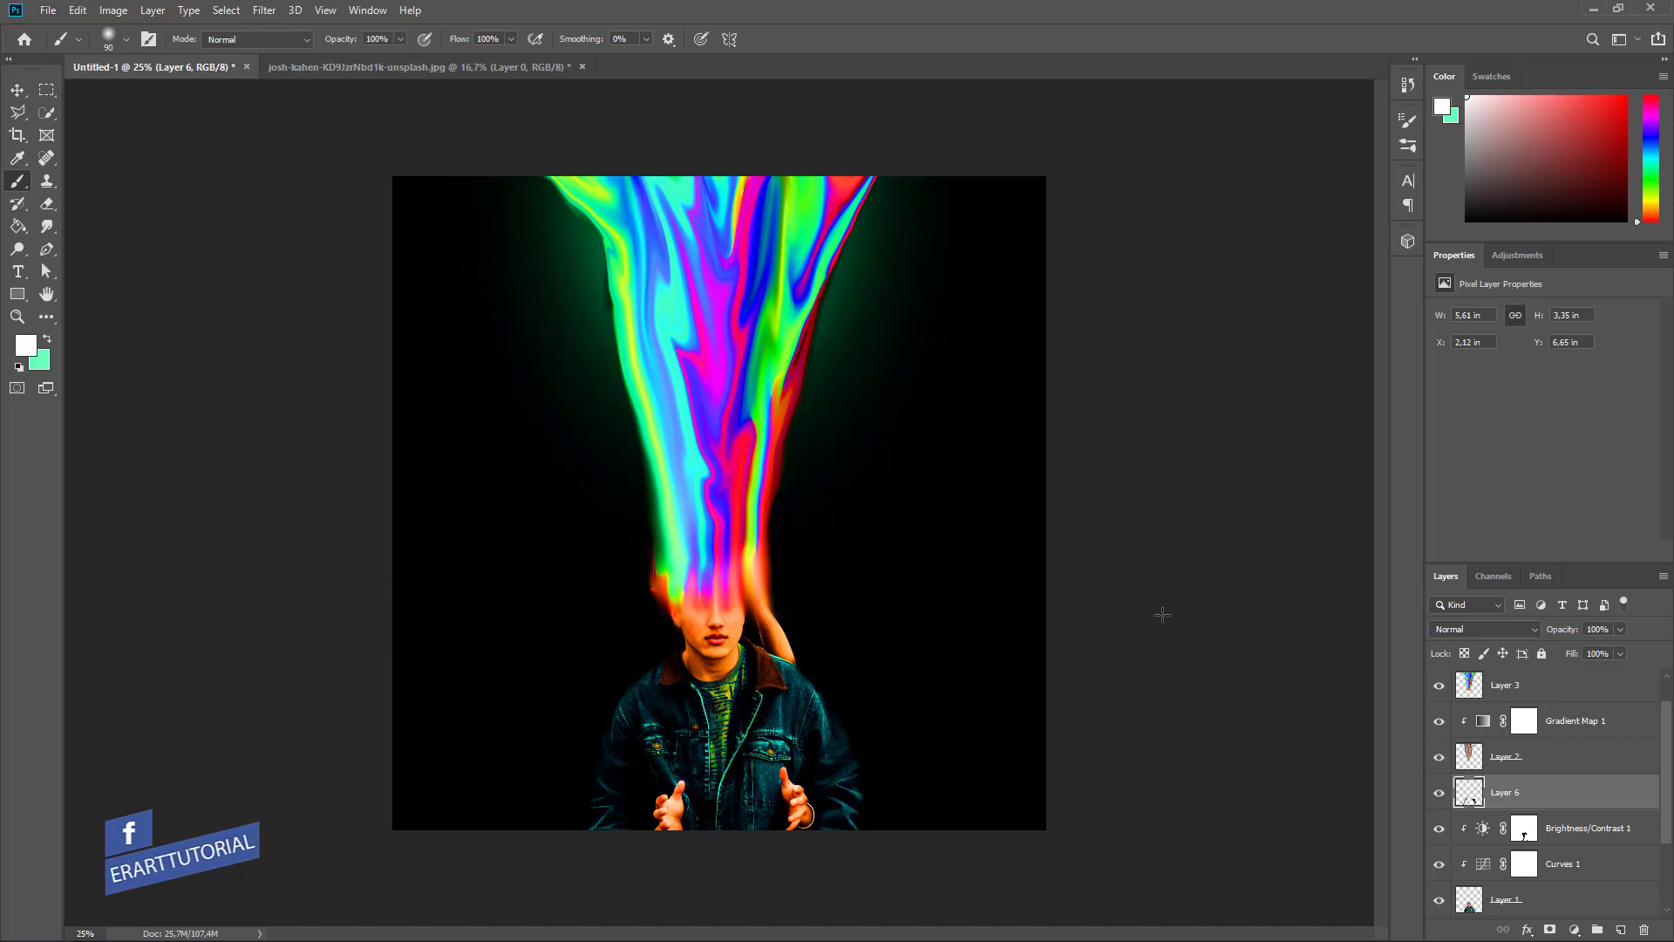
Step: Add a Solid Color fill layer above Hue/Saturation 1 with the grey #6f6f6f
{"action": "left_click", "coordinate": [1470, 690]}
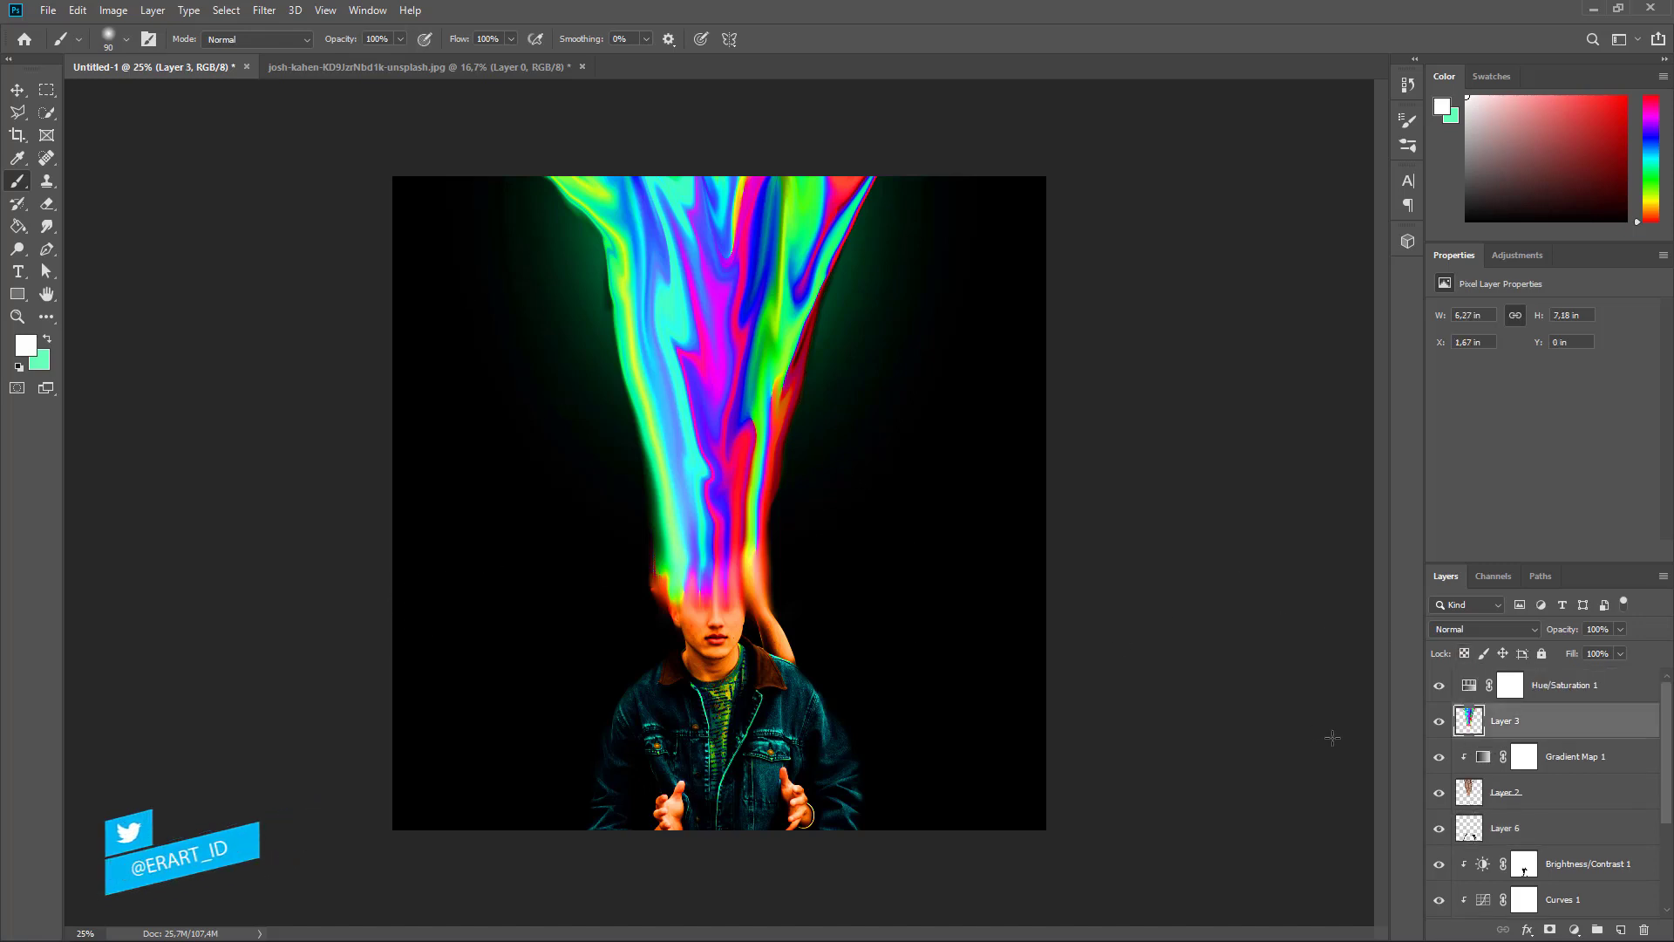
{"action": "left_click", "coordinate": [1615, 685]}
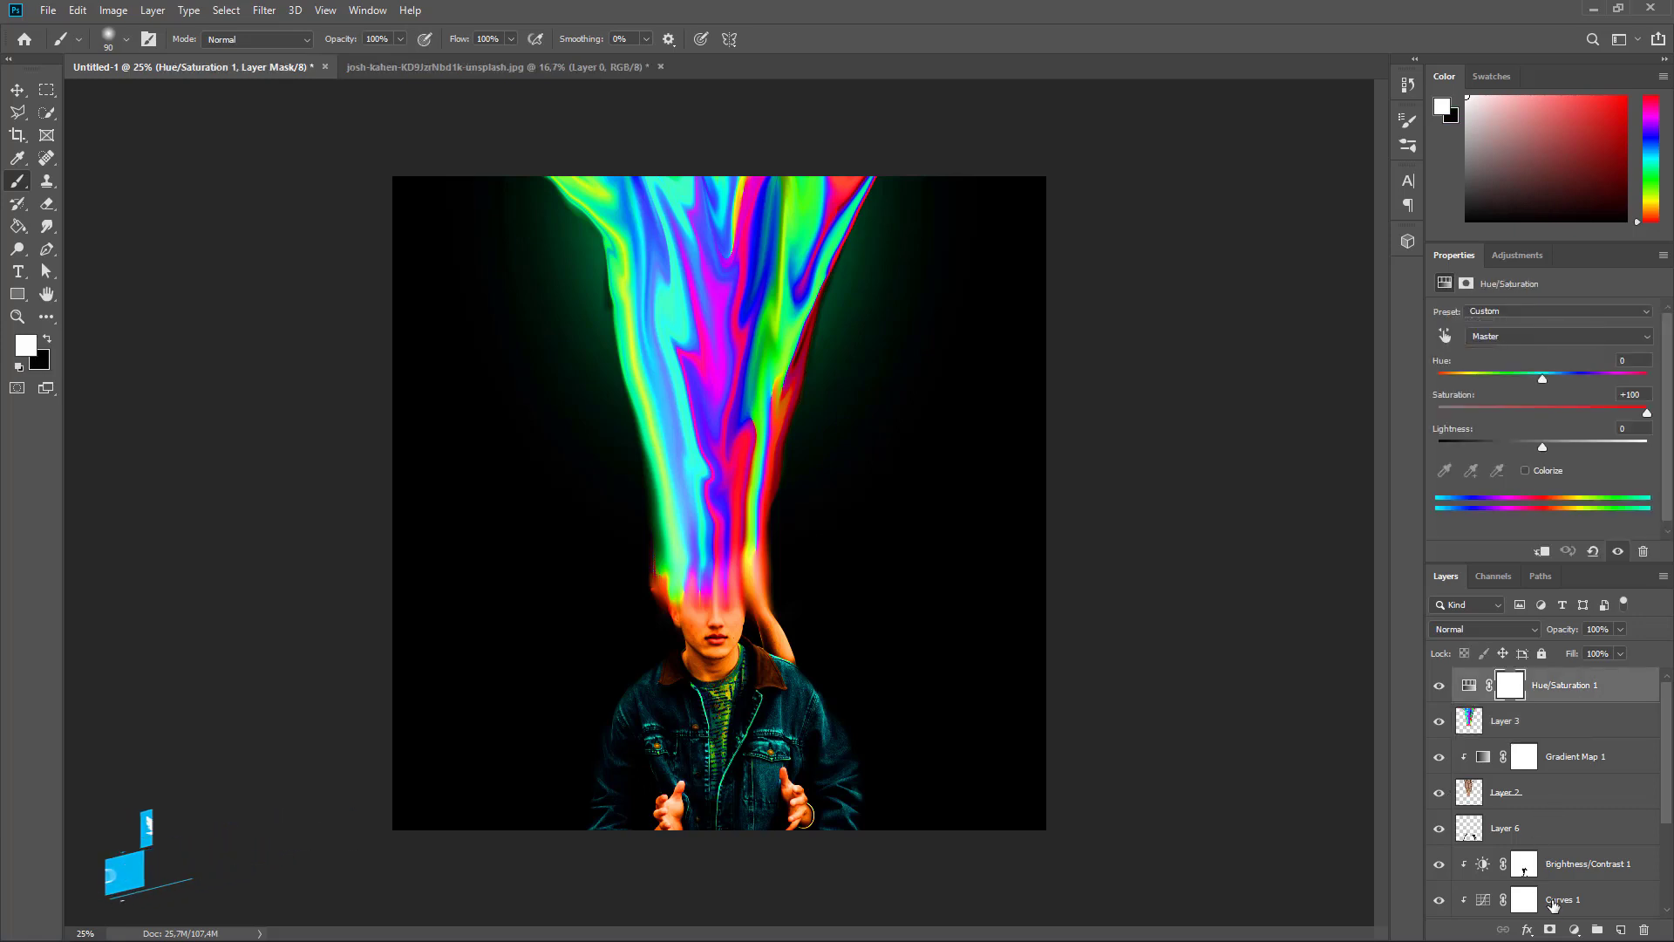
{"action": "left_click", "coordinate": [1574, 930]}
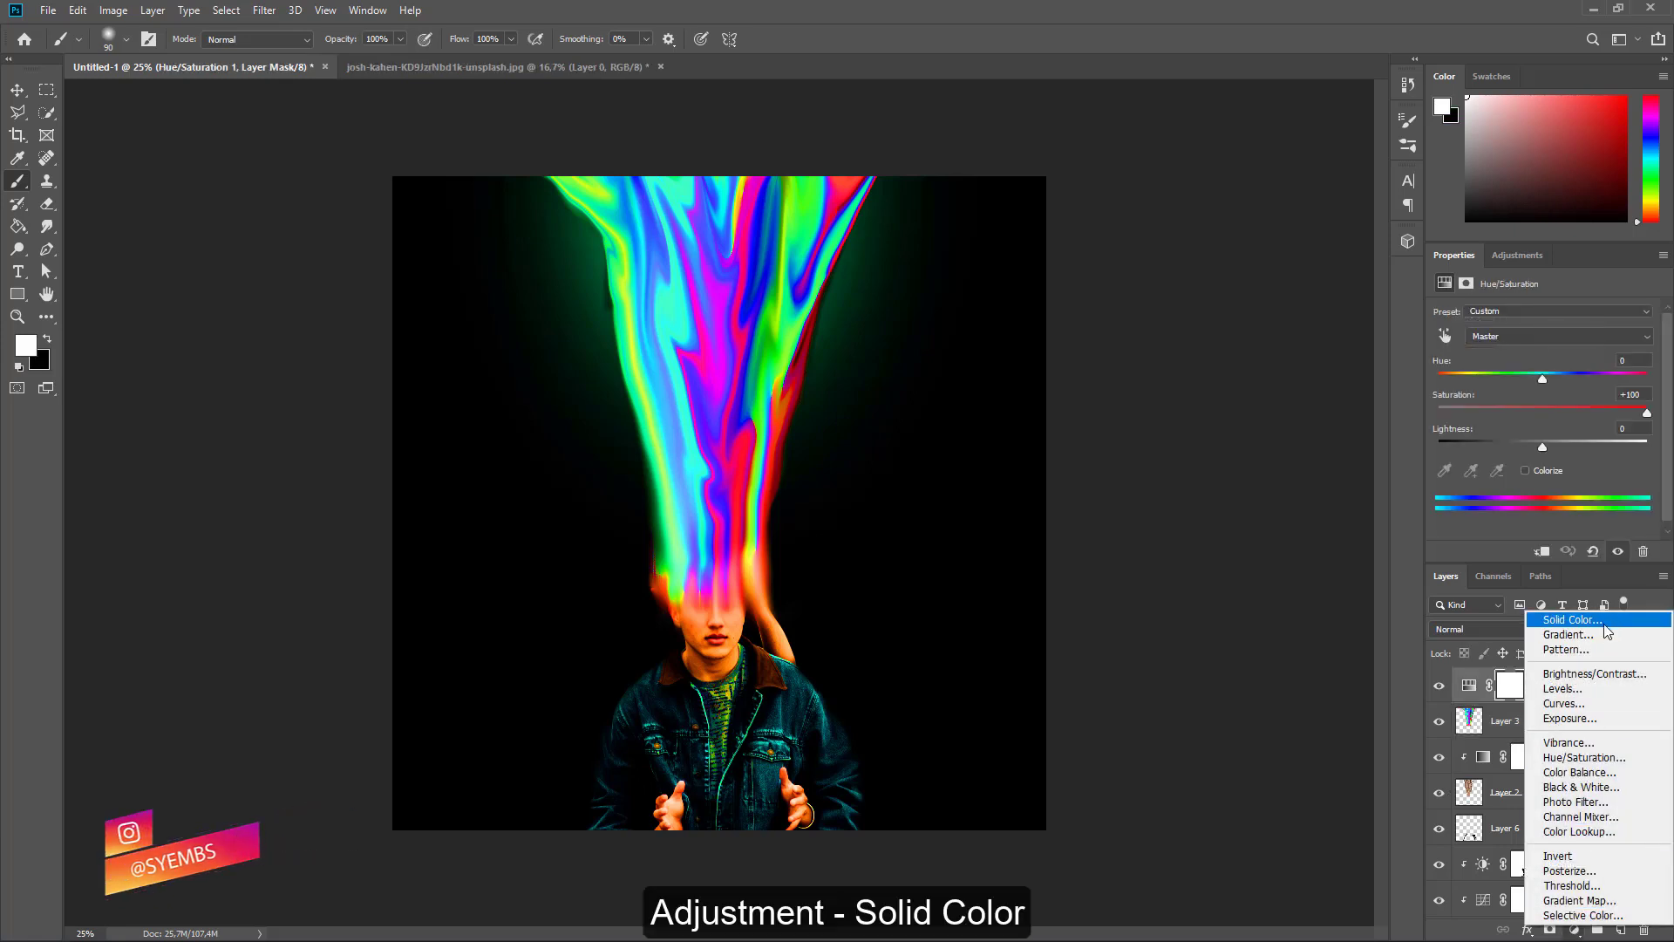
{"action": "left_click", "coordinate": [1572, 619]}
{"action": "type", "text": "6f6f6f"}
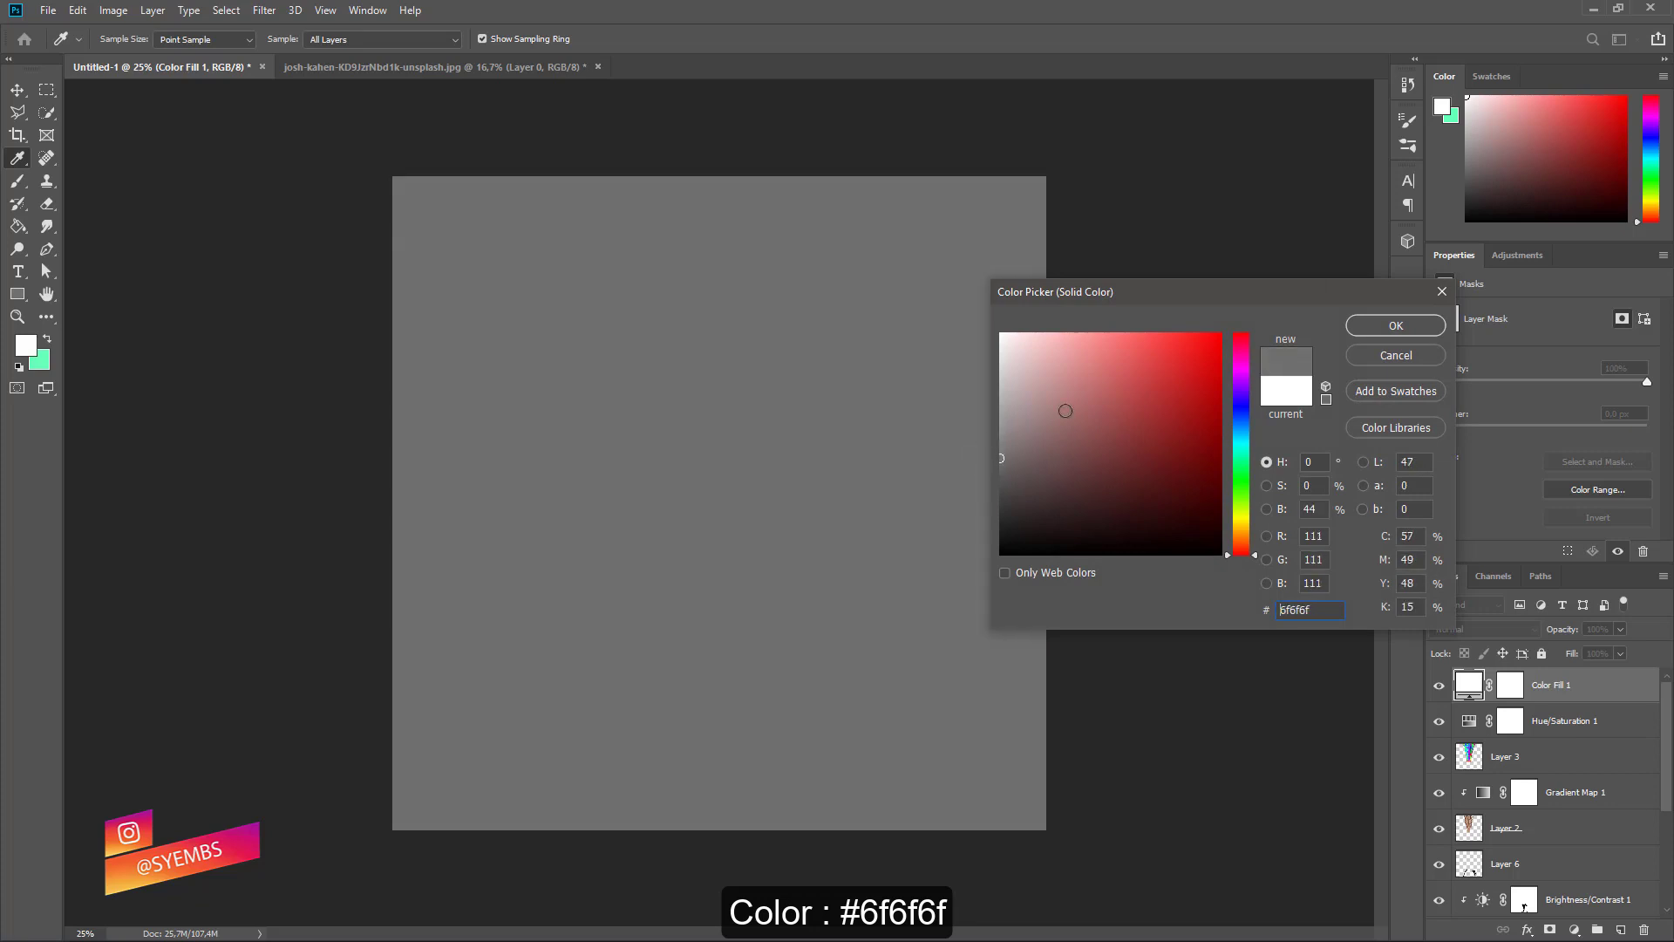
{"action": "left_click", "coordinate": [1395, 327]}
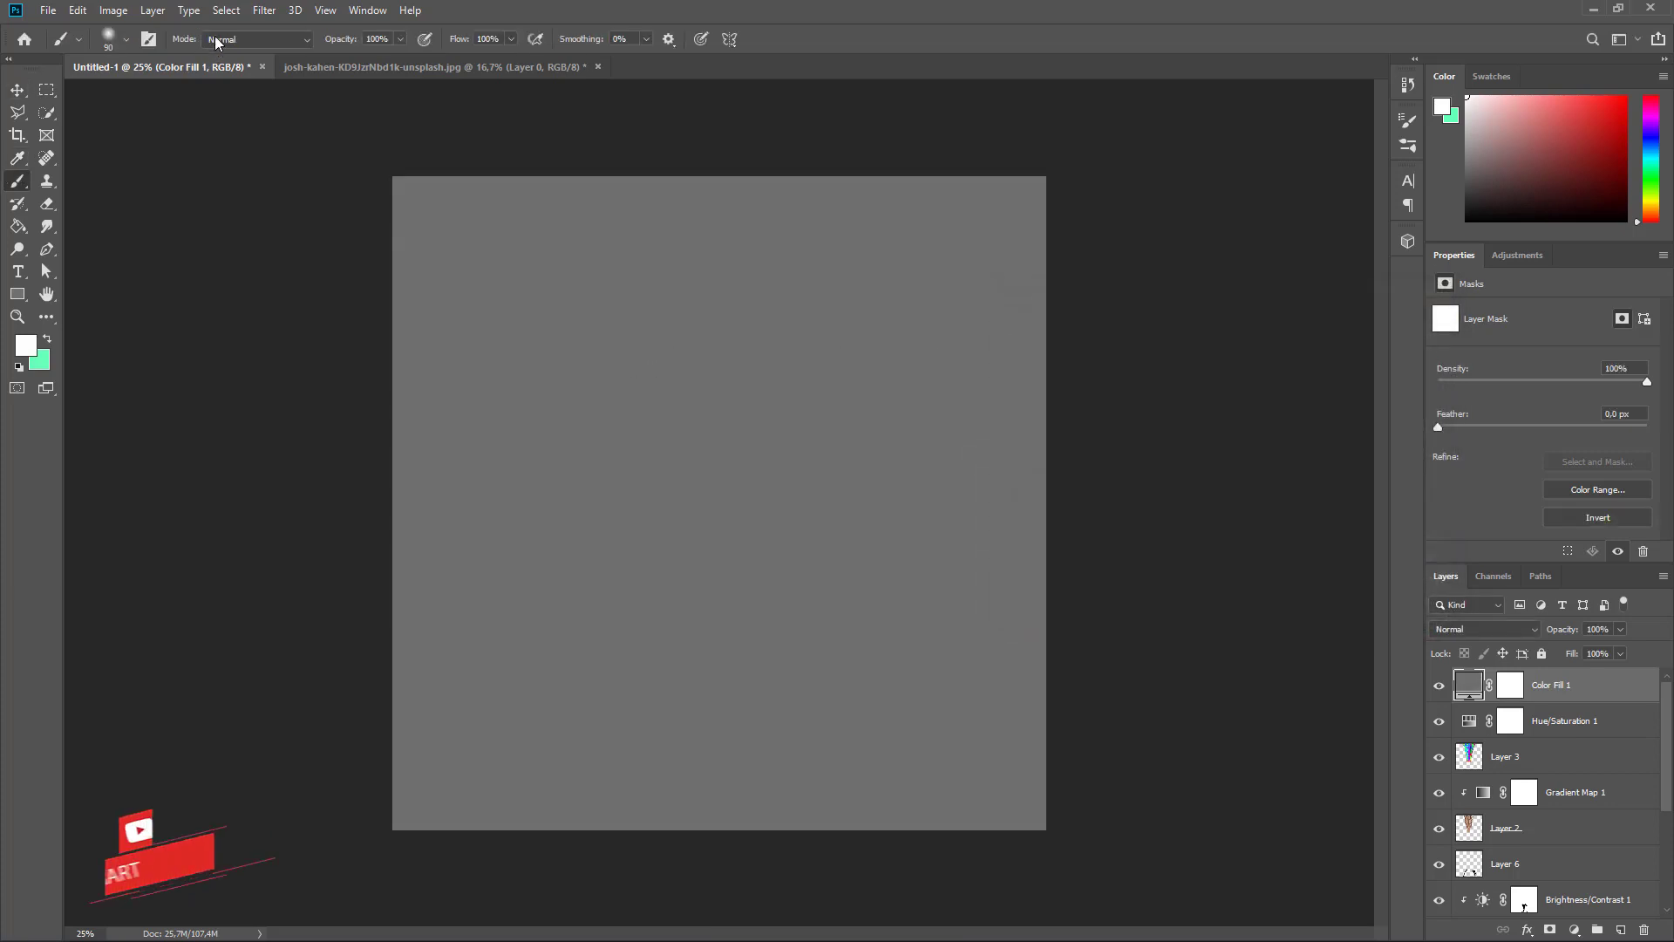
Step: Convert the grey fill layer to a smart object and apply 15% Gaussian, monochromatic Add Noise to it
{"action": "left_click", "coordinate": [262, 11]}
{"action": "mouse_move", "coordinate": [363, 257]}
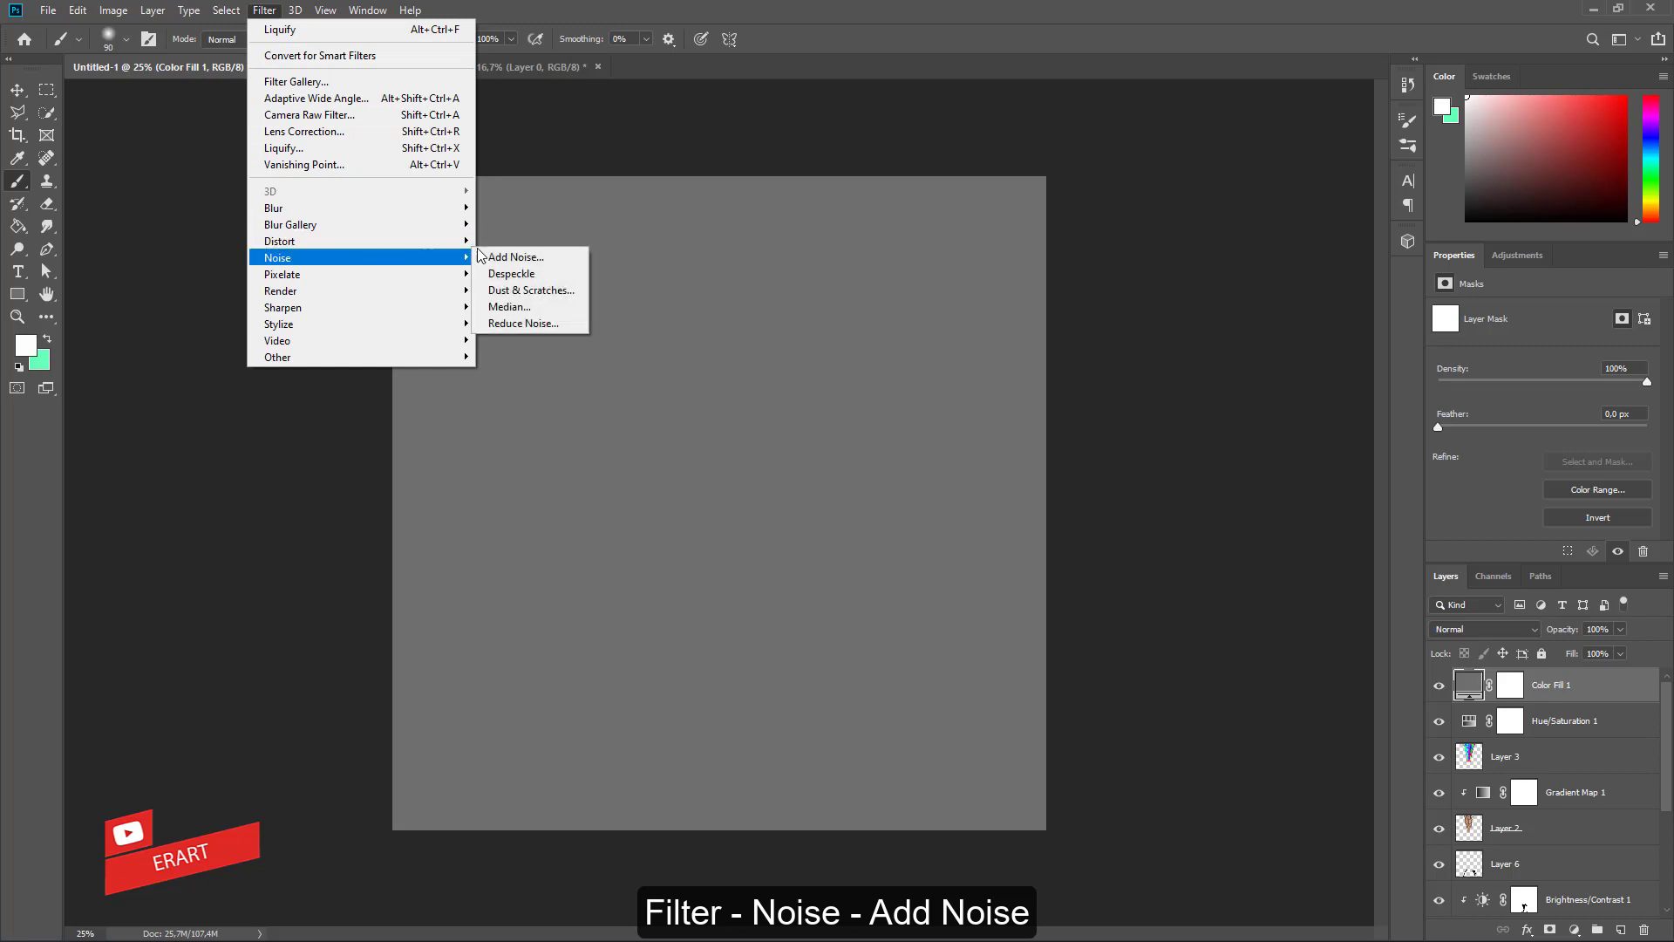
{"action": "left_click", "coordinate": [526, 258]}
{"action": "left_click", "coordinate": [858, 355]}
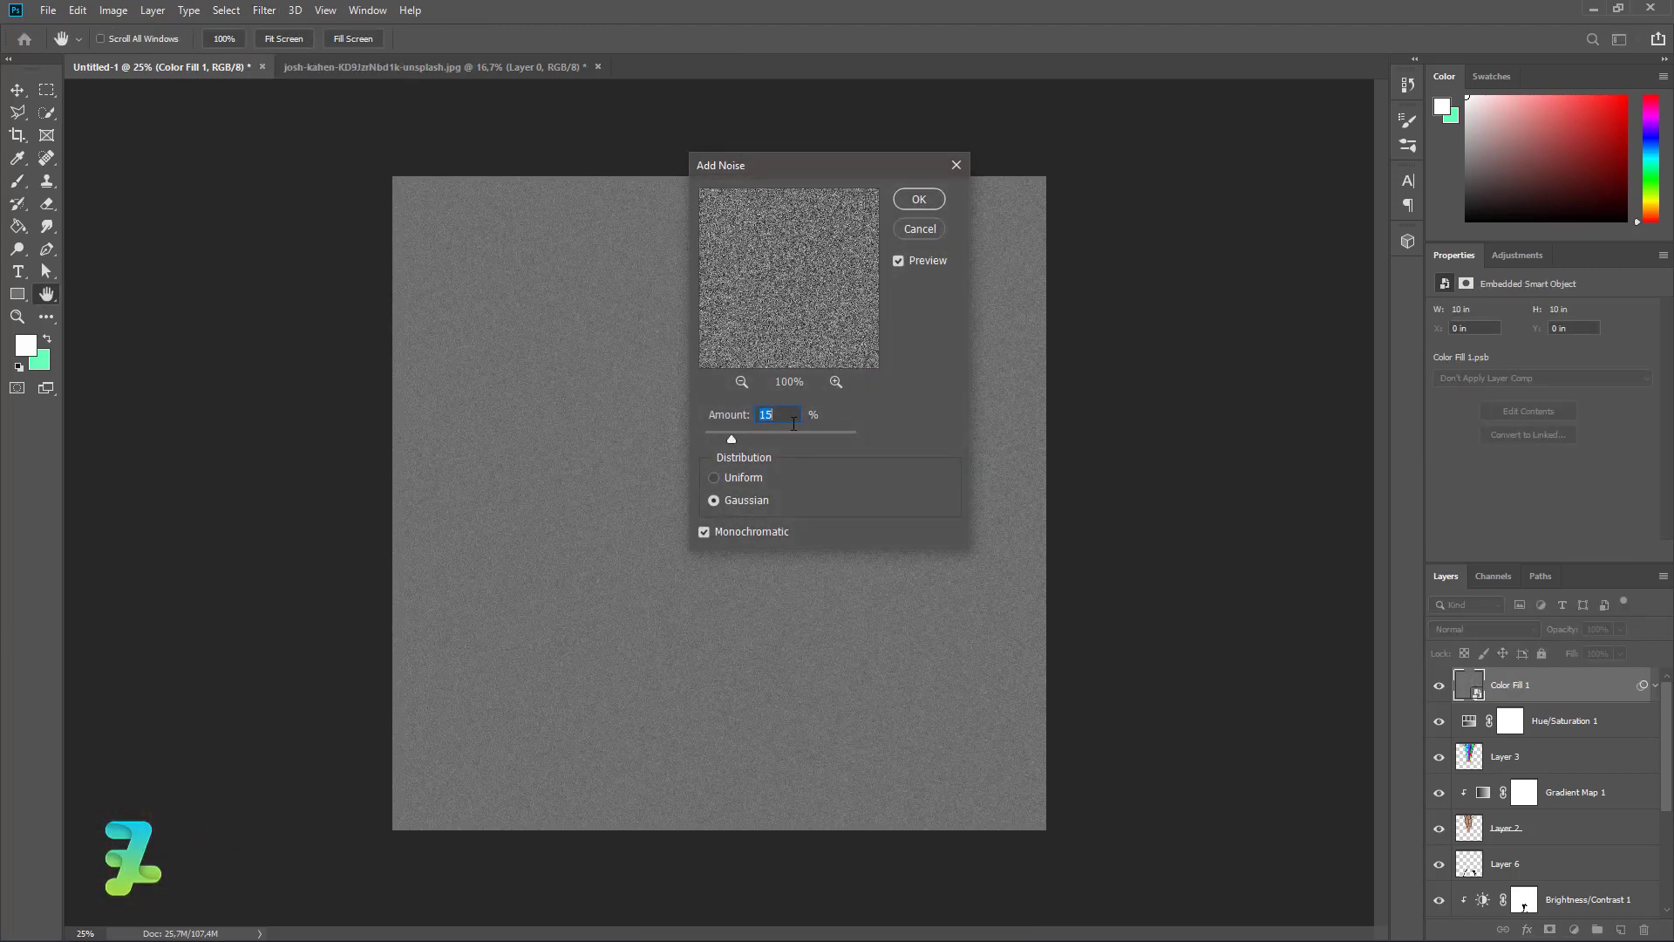
{"action": "left_click", "coordinate": [919, 199]}
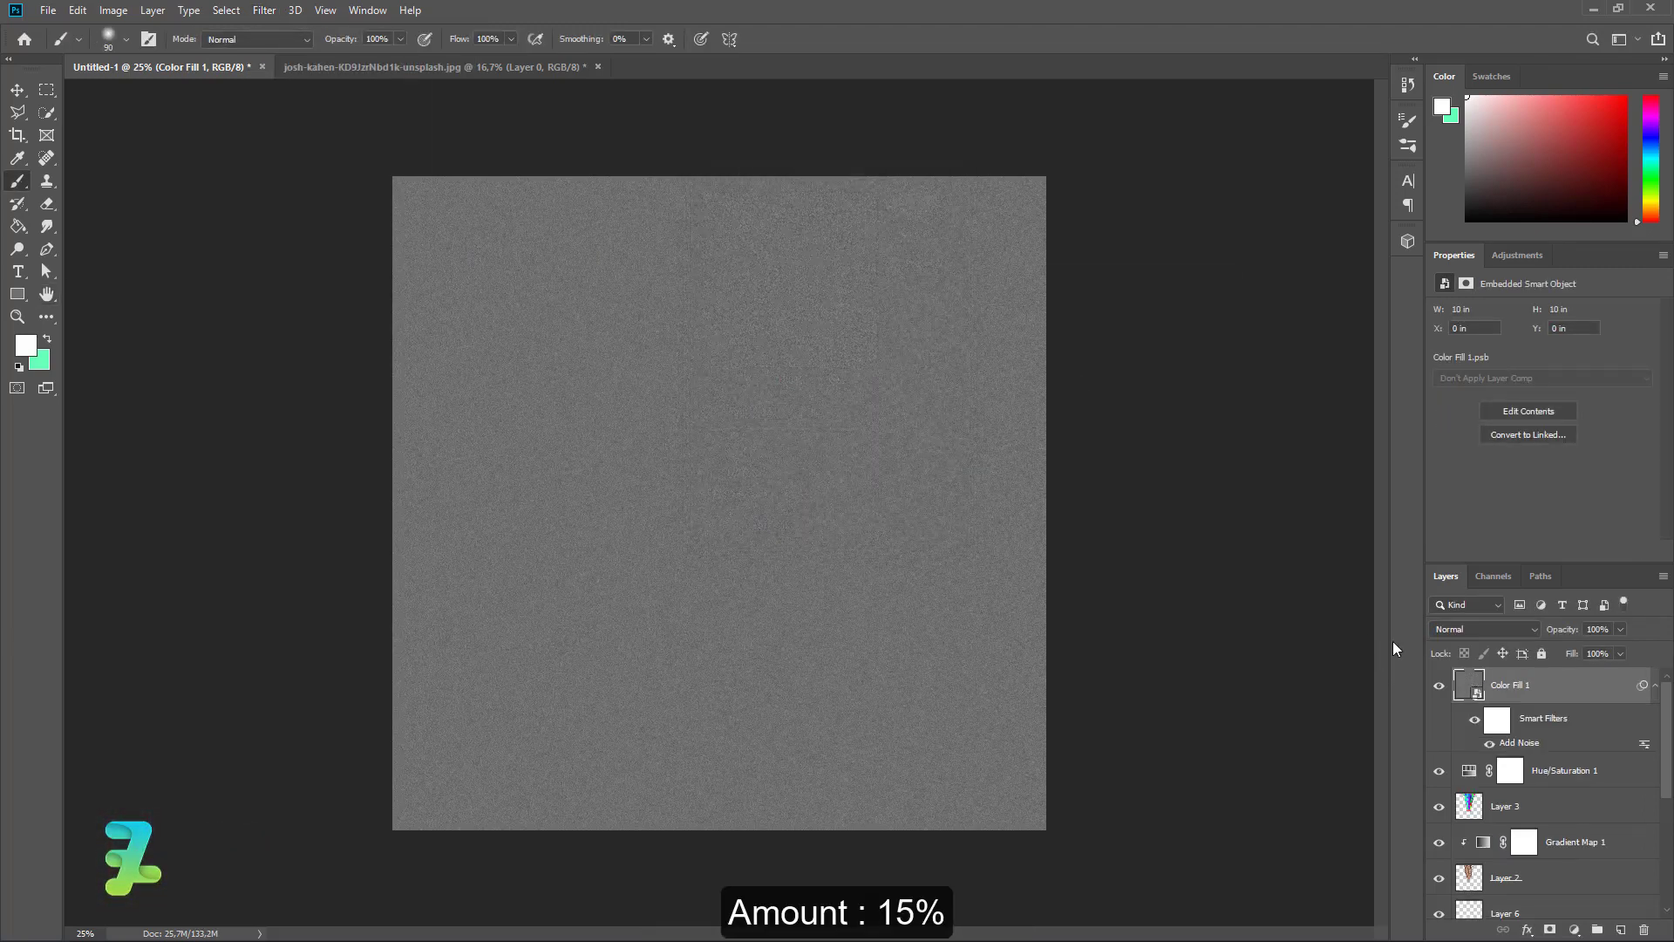
Step: Set the noise layer's blend mode to Color Dodge and add a layer mask to it
{"action": "left_click", "coordinate": [1468, 629]}
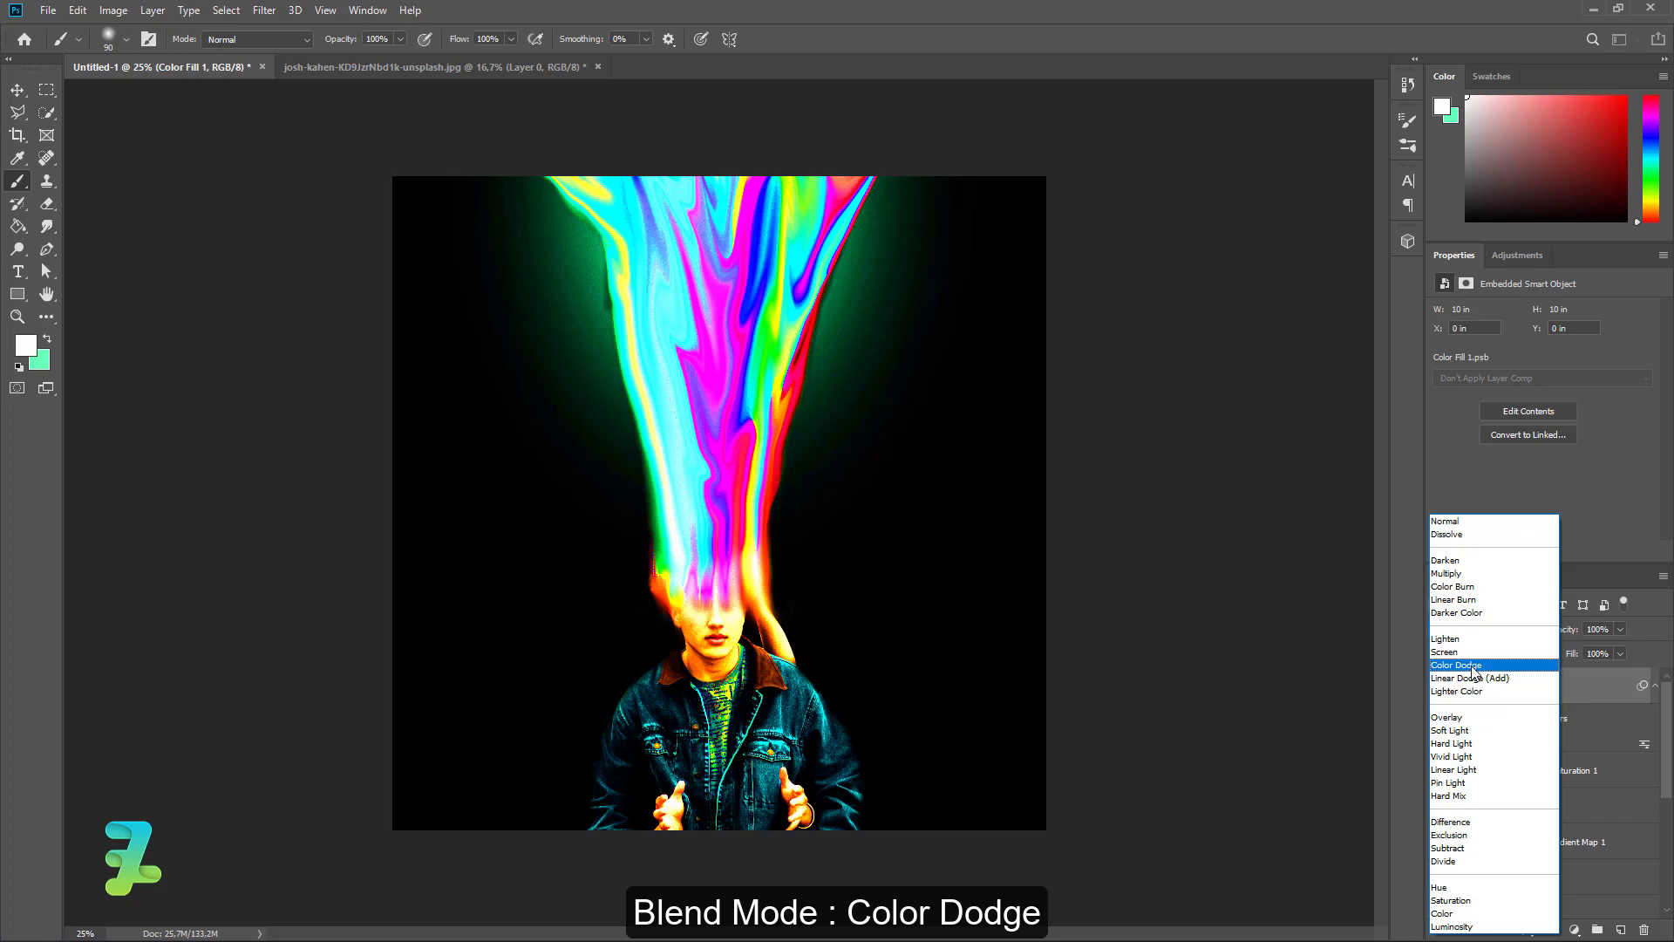
{"action": "left_click", "coordinate": [1473, 666]}
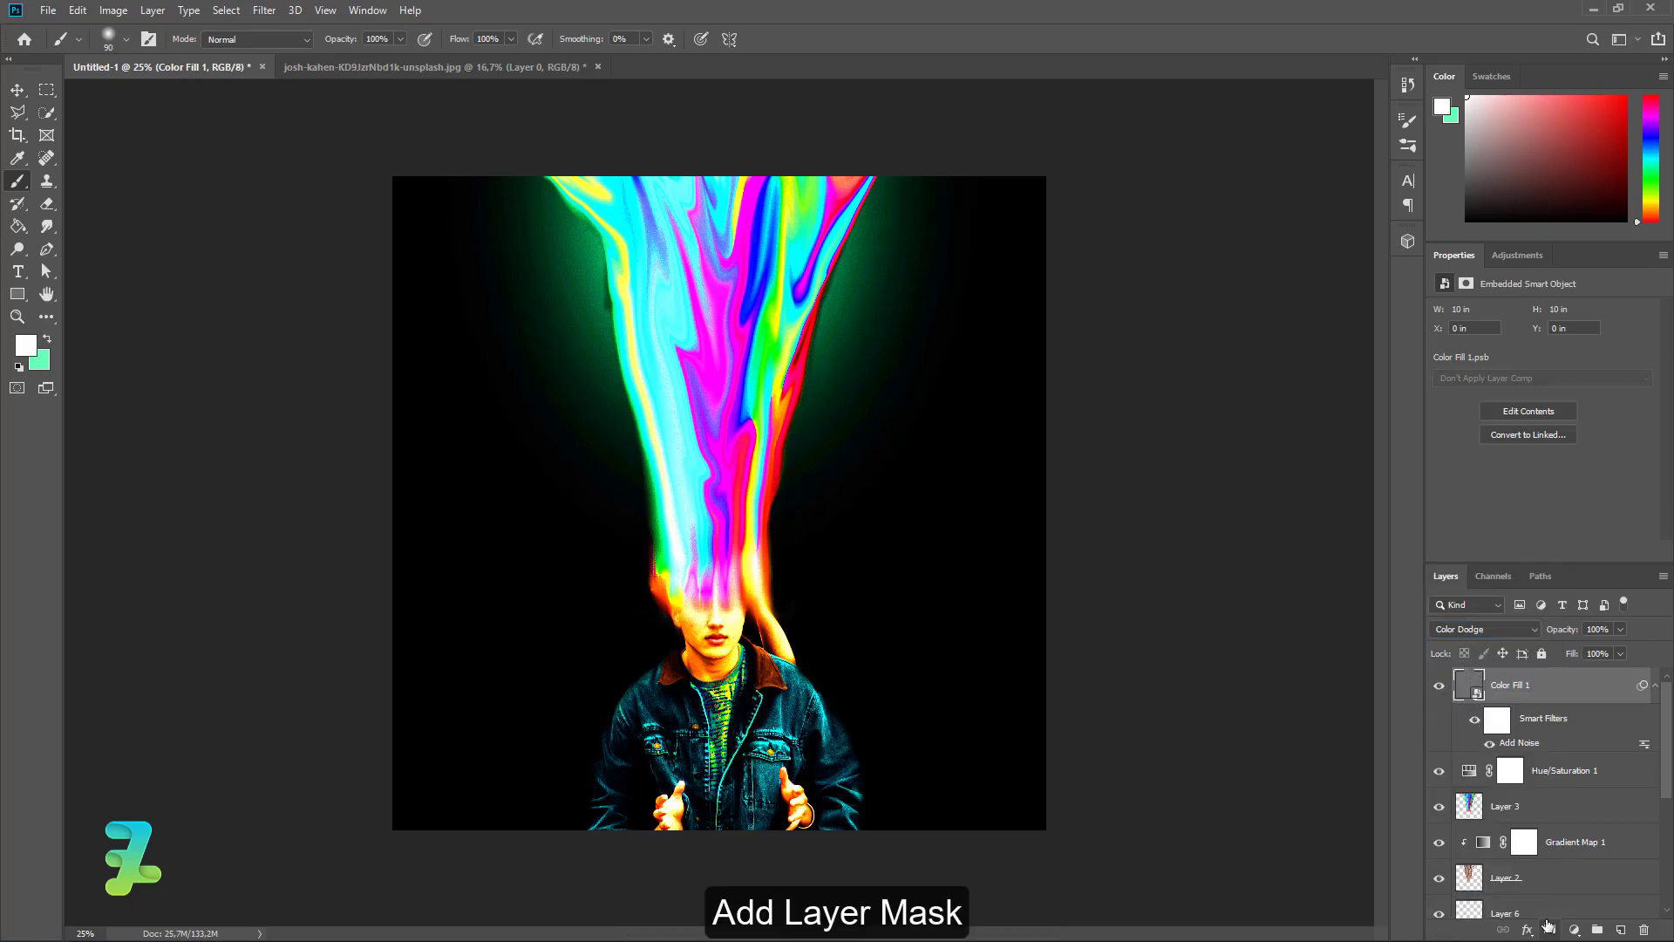
{"action": "left_click", "coordinate": [1549, 930]}
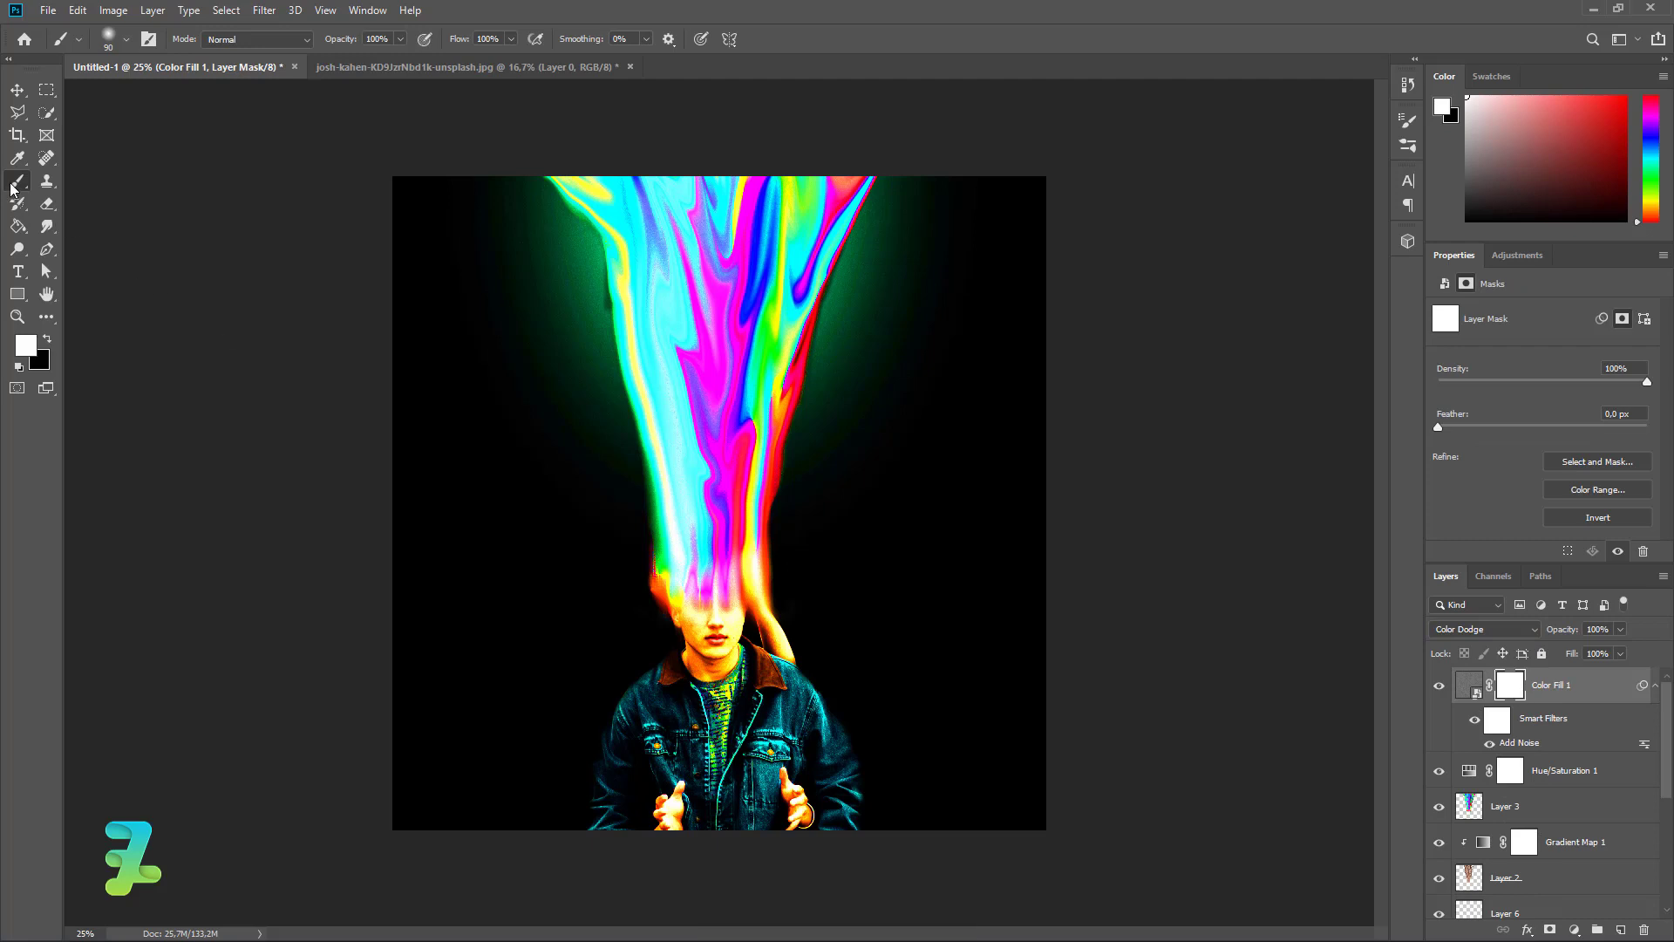
Step: Paint black on the Color Fill 1 mask with a 600 px soft brush over the glow on both sides of the strip and the man's body
{"action": "left_click", "coordinate": [47, 339]}
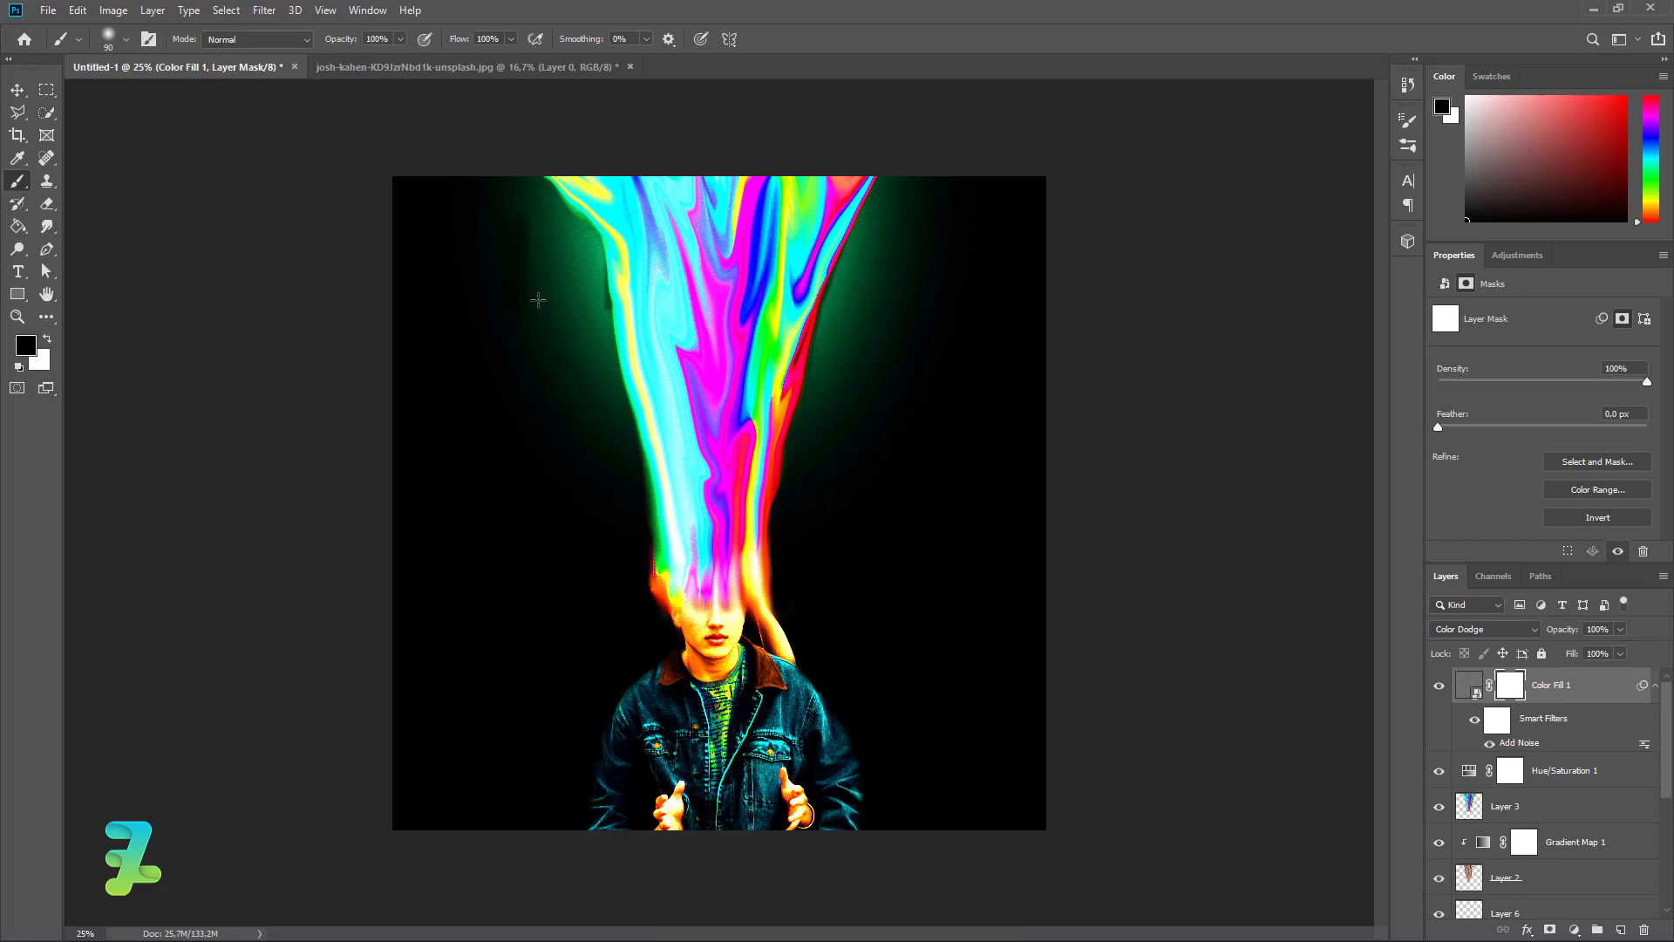
{"action": "key", "text": "bracketright"}
{"action": "key", "text": "bracketright"}
{"action": "key", "text": "bracketright"}
{"action": "key", "text": "bracketright"}
{"action": "key", "text": "bracketright"}
{"action": "key", "text": "bracketright"}
{"action": "key", "text": "bracketright"}
{"action": "key", "text": "bracketright"}
{"action": "key", "text": "bracketright"}
{"action": "key", "text": "bracketright"}
{"action": "mouse_move", "coordinate": [520, 265]}
{"action": "left_mouse_down"}
{"action": "mouse_move", "coordinate": [496, 229]}
{"action": "mouse_move", "coordinate": [558, 289]}
{"action": "mouse_move", "coordinate": [581, 472]}
{"action": "mouse_move", "coordinate": [557, 274]}
{"action": "mouse_move", "coordinate": [527, 237]}
{"action": "left_mouse_up"}
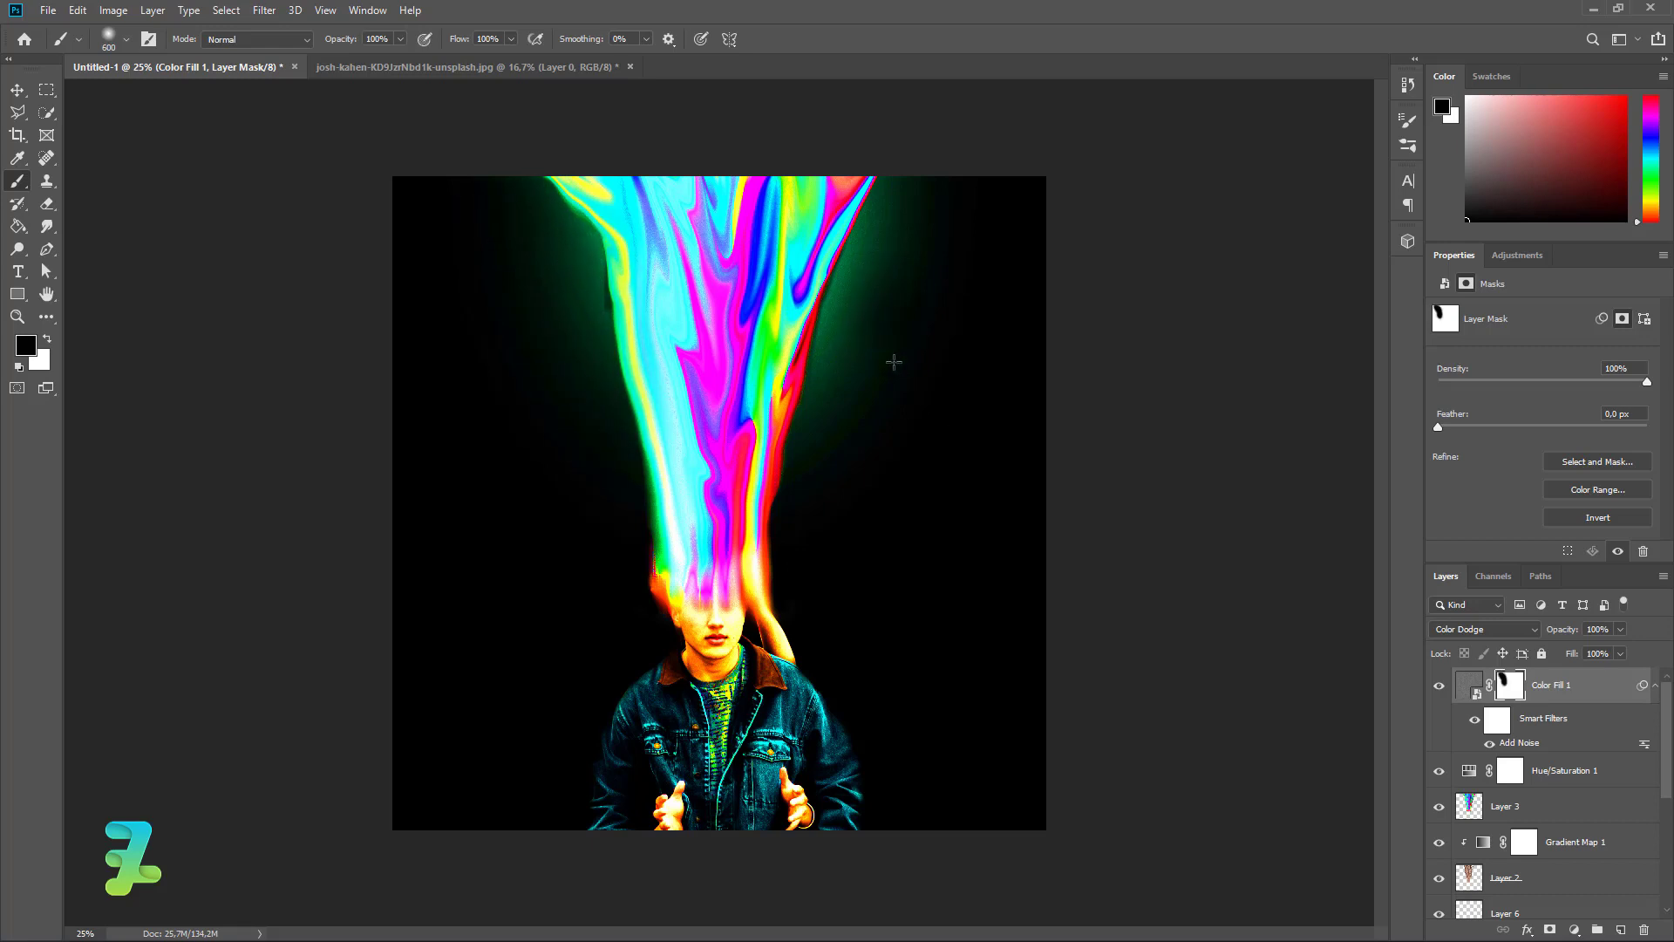
{"action": "left_click", "coordinate": [911, 235]}
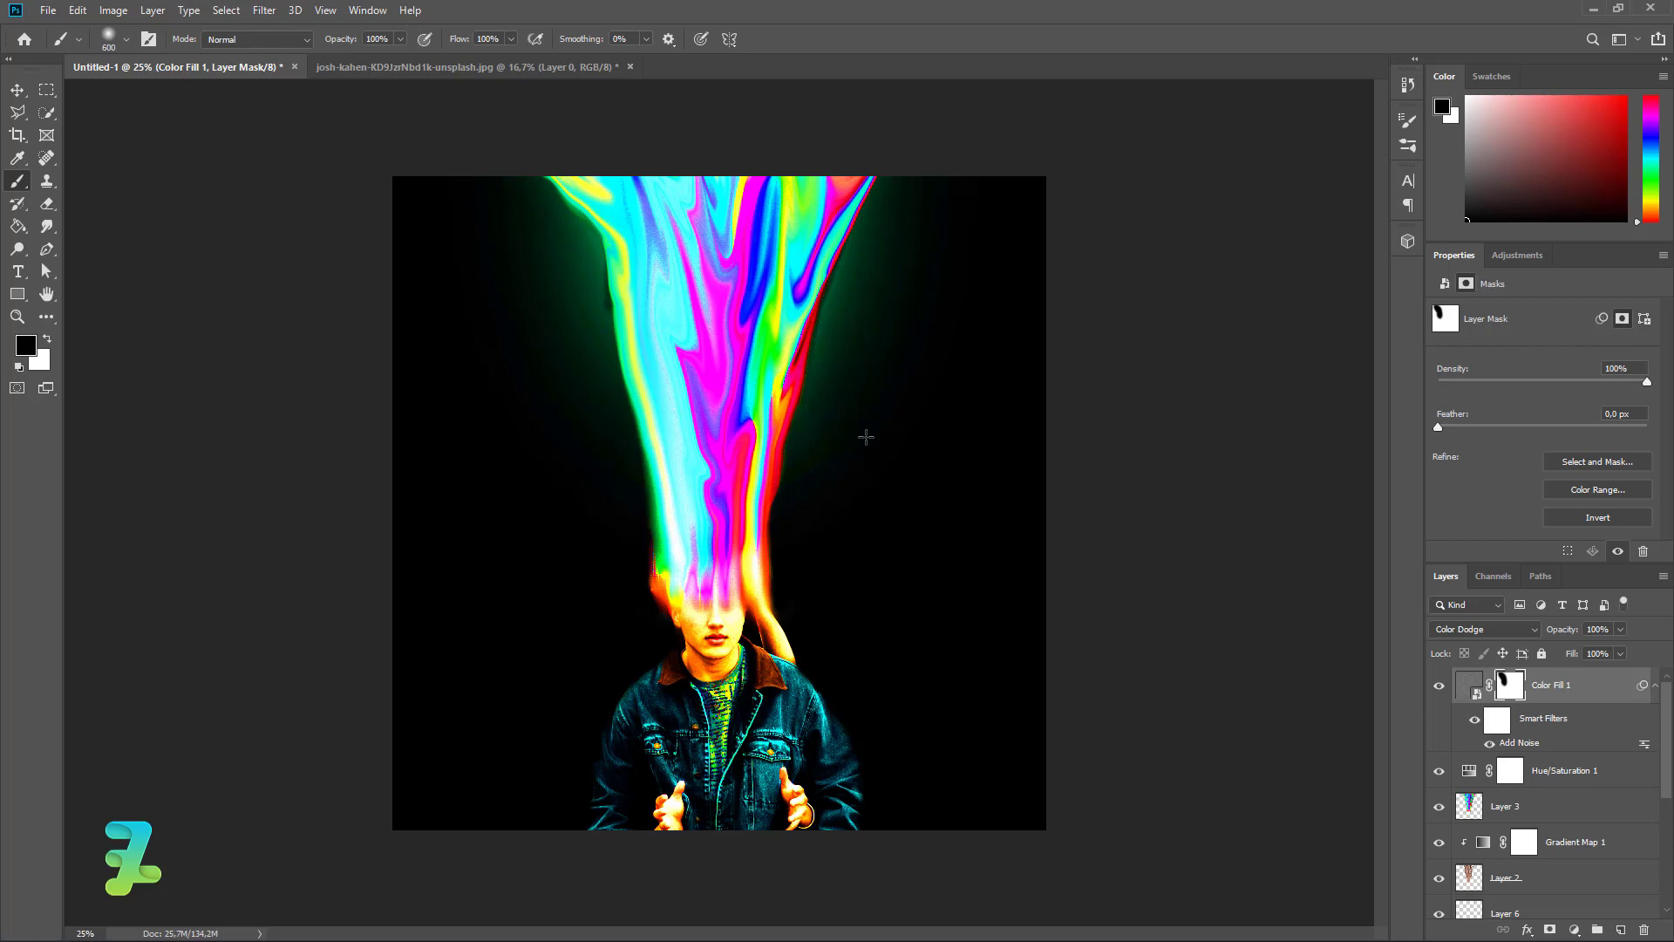
{"action": "left_click_drag", "start_coordinate": [865, 437], "coordinate": [853, 532]}
{"action": "mouse_move", "coordinate": [872, 775]}
{"action": "left_mouse_down"}
{"action": "mouse_move", "coordinate": [819, 742]}
{"action": "mouse_move", "coordinate": [760, 779]}
{"action": "mouse_move", "coordinate": [665, 772]}
{"action": "mouse_move", "coordinate": [644, 715]}
{"action": "mouse_move", "coordinate": [711, 636]}
{"action": "mouse_move", "coordinate": [794, 668]}
{"action": "left_mouse_up"}
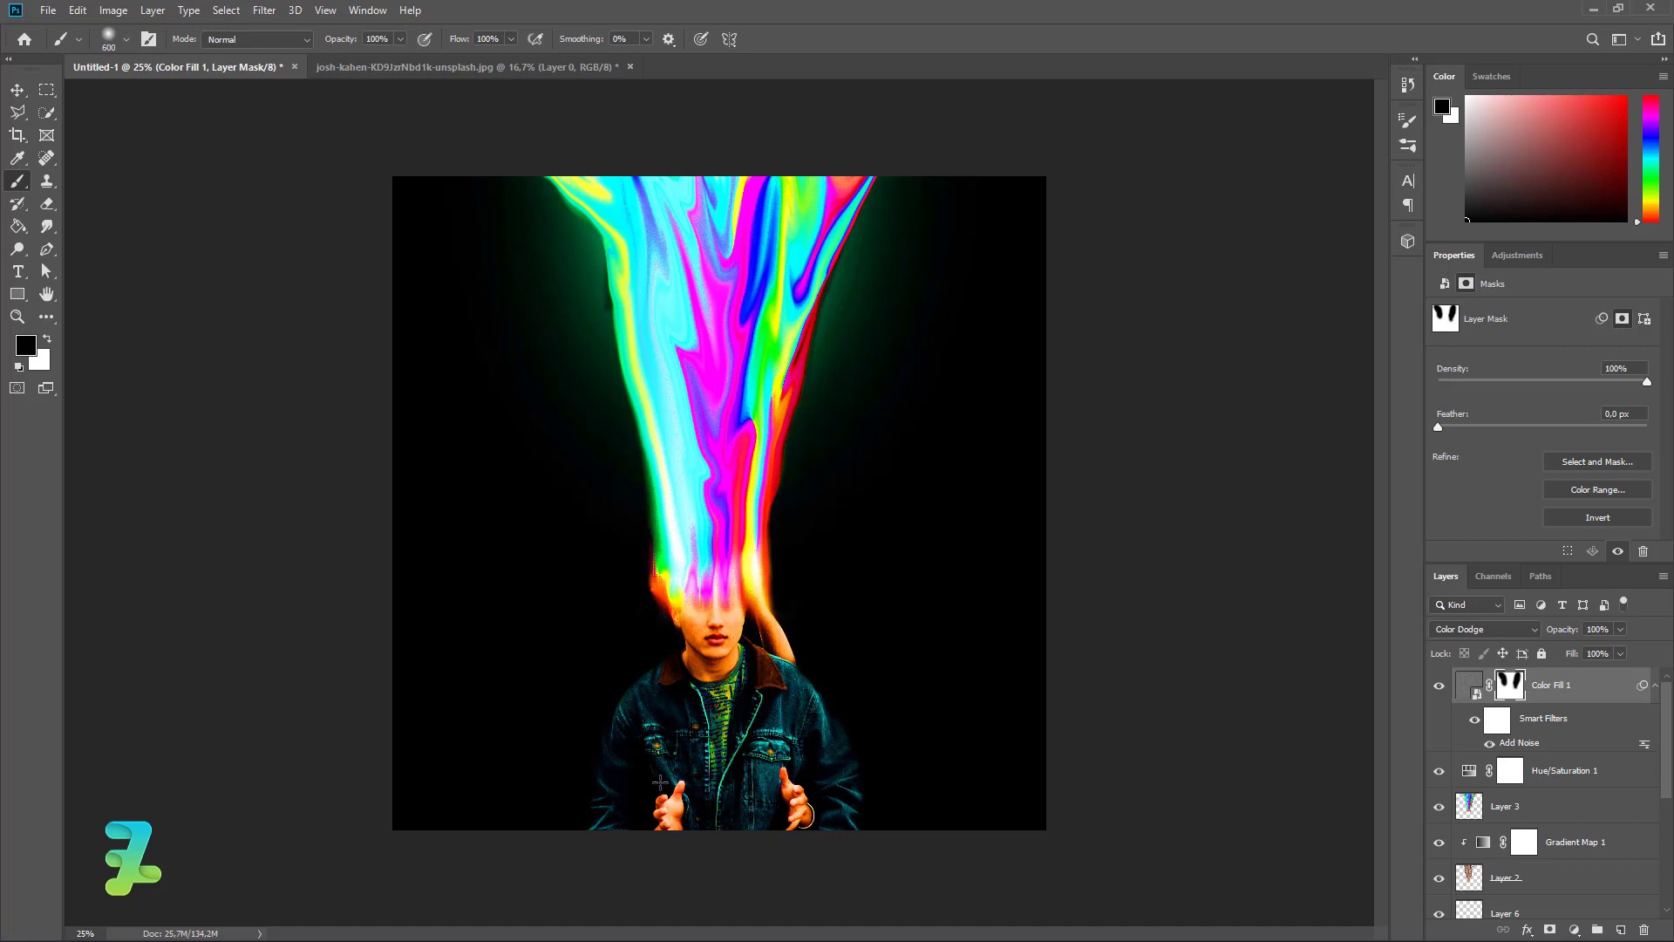
Step: Set the Color Fill 1 opacity to 76% and try Layer 3 at 51% opacity
{"action": "left_click", "coordinate": [1621, 628]}
{"action": "left_click", "coordinate": [1584, 656]}
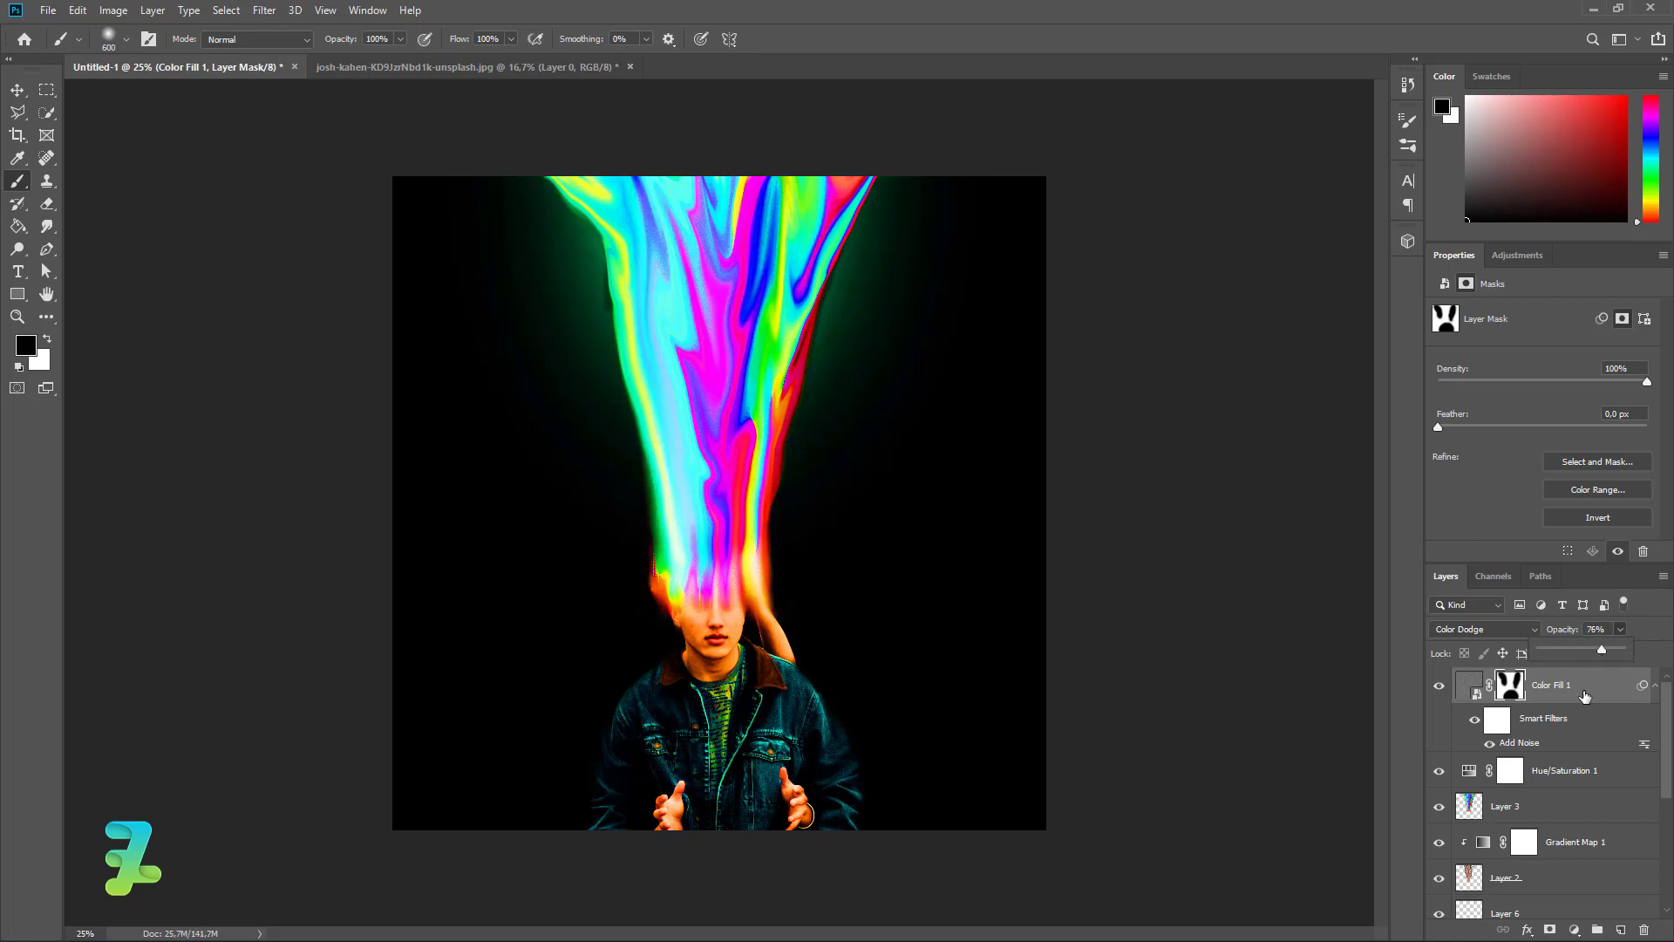
{"action": "left_click", "coordinate": [1470, 806]}
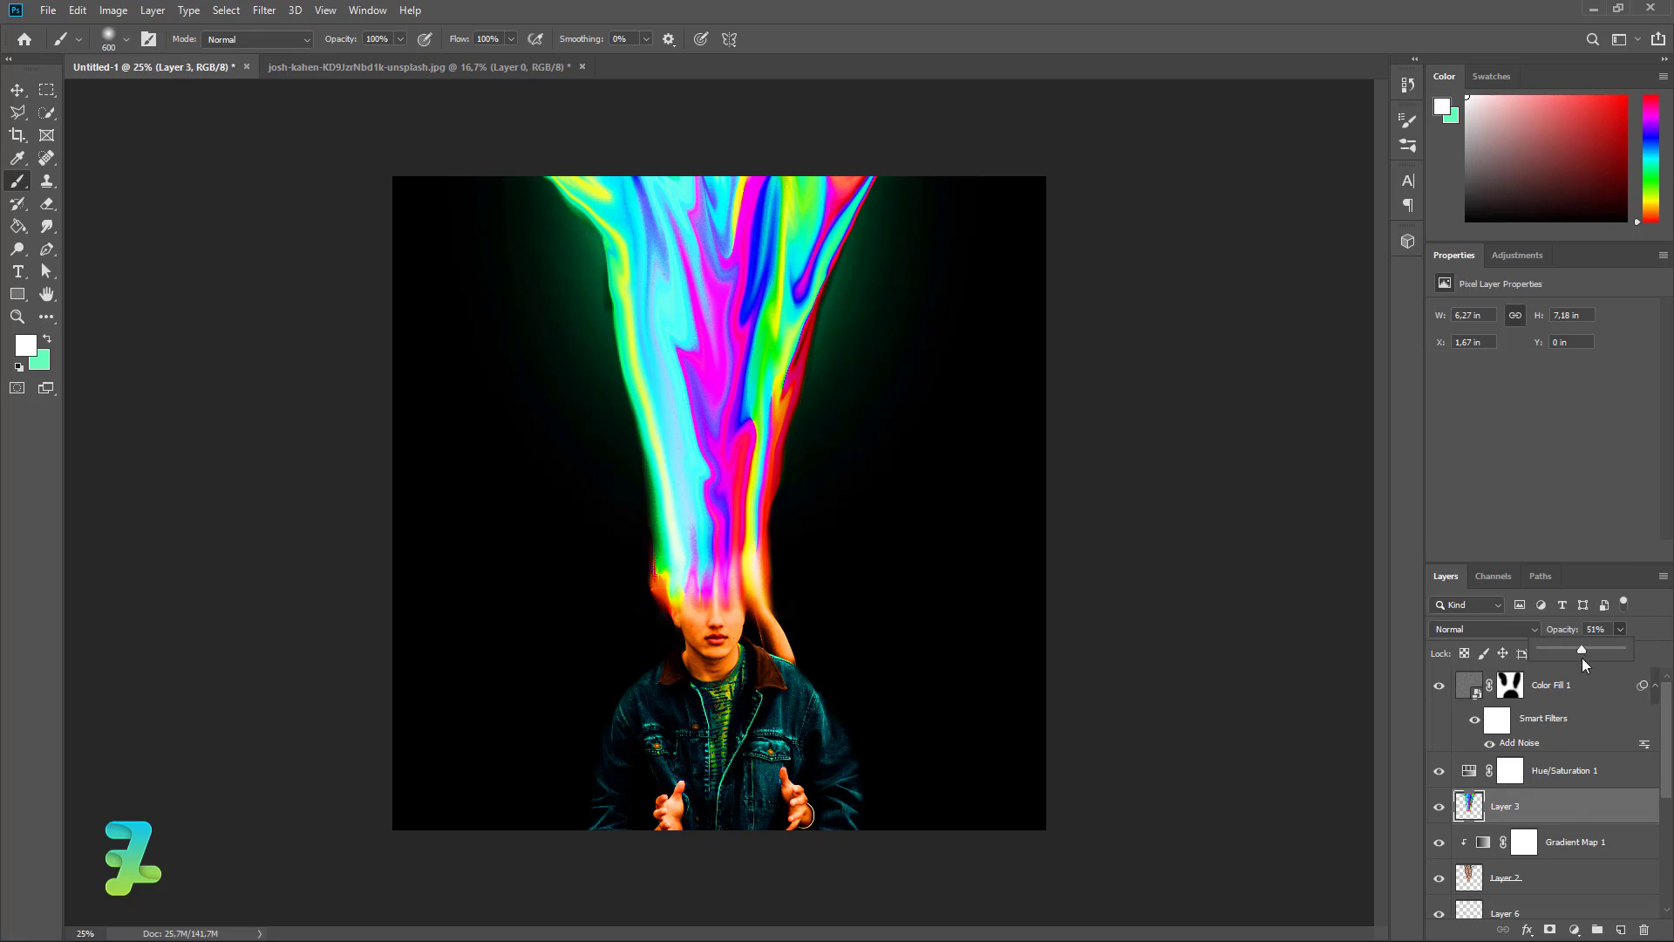
{"action": "left_click_drag", "start_coordinate": [1609, 658], "coordinate": [1641, 659]}
Step: Add a Brightness/Contrast adjustment clipped to Layer 3 with Brightness -52 and Contrast 0
{"action": "left_click", "coordinate": [1573, 929]}
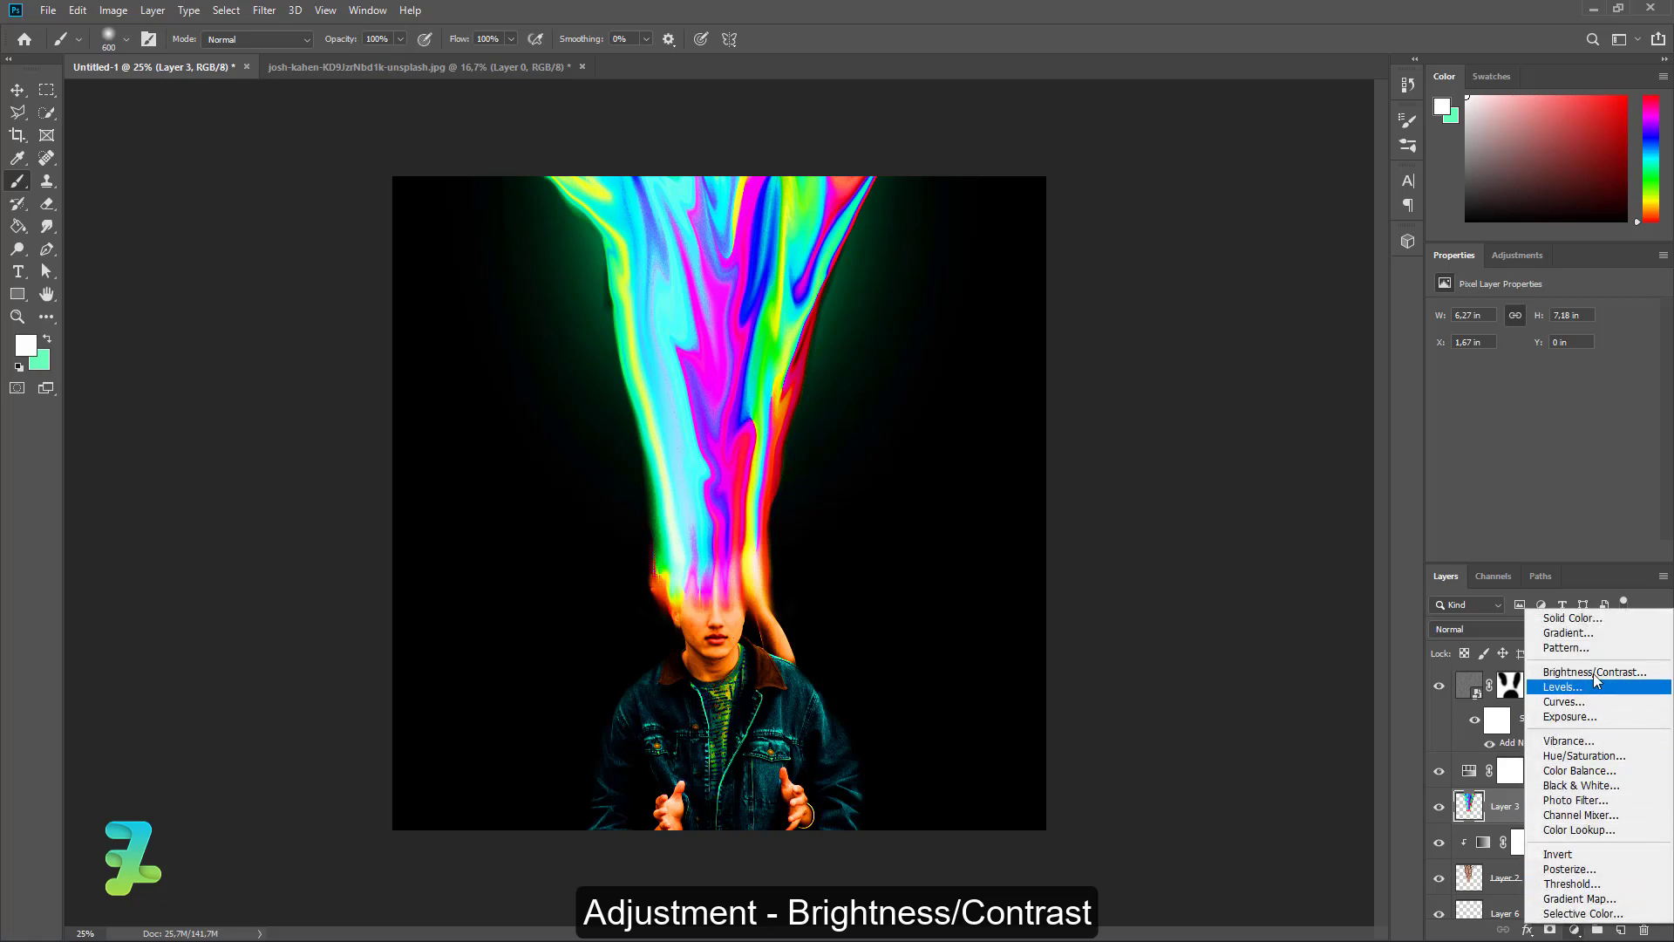
{"action": "left_click", "coordinate": [1561, 671]}
{"action": "left_click", "coordinate": [1541, 551]}
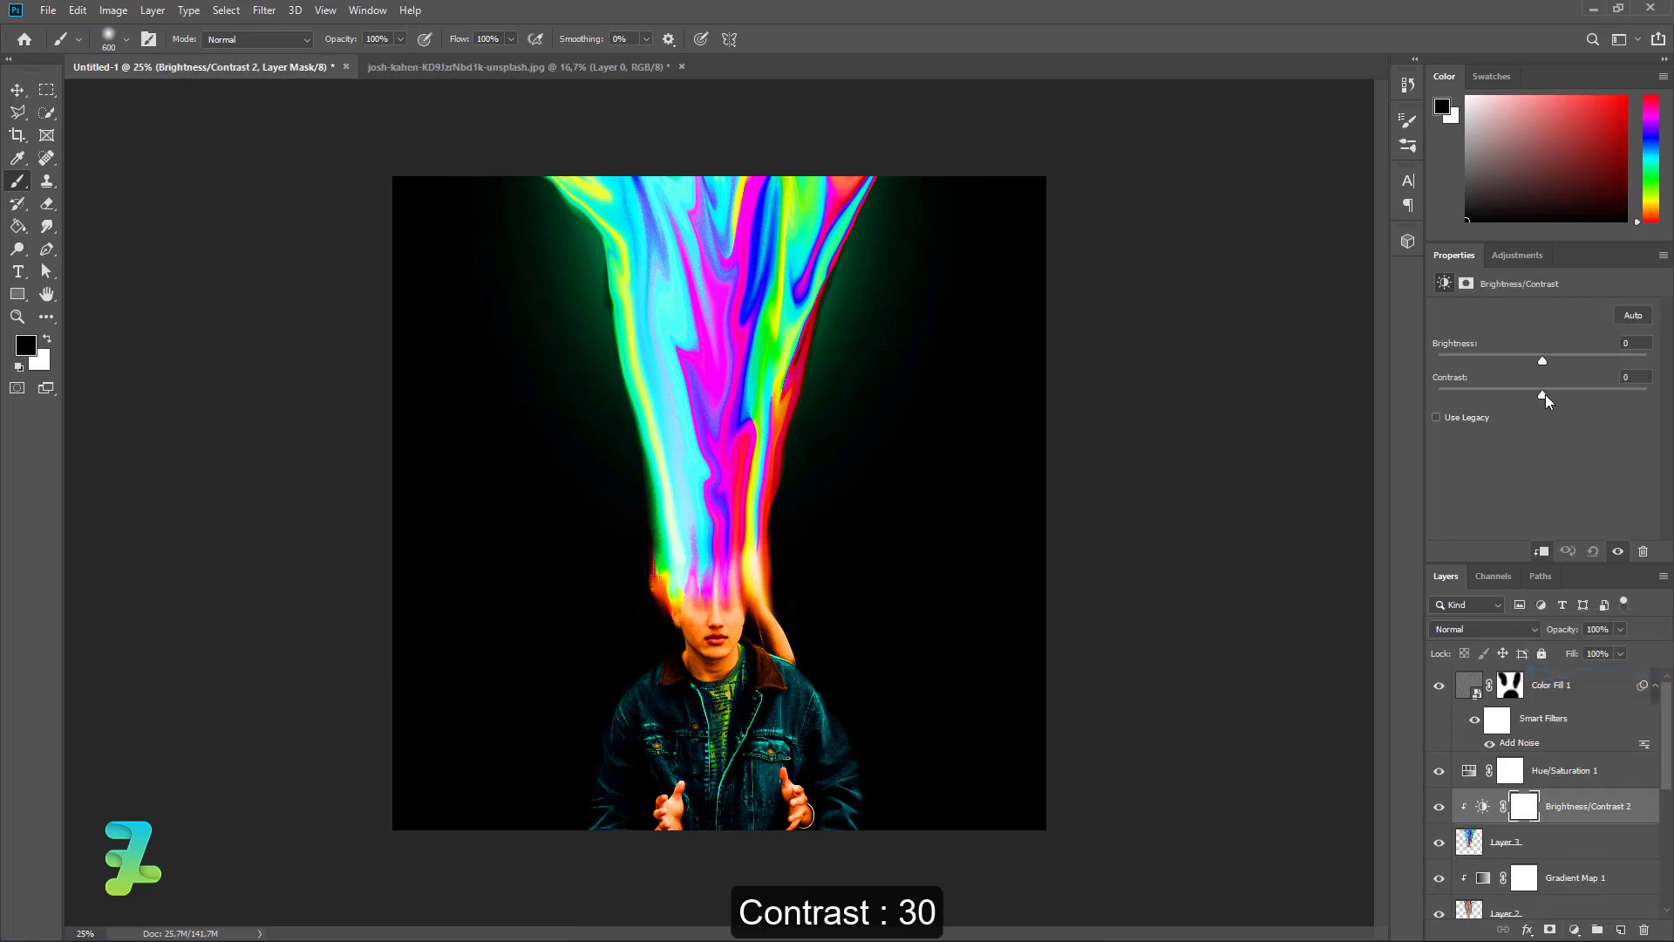
{"action": "left_click_drag", "start_coordinate": [1544, 395], "coordinate": [1573, 414]}
{"action": "left_click_drag", "start_coordinate": [1543, 360], "coordinate": [1346, 387]}
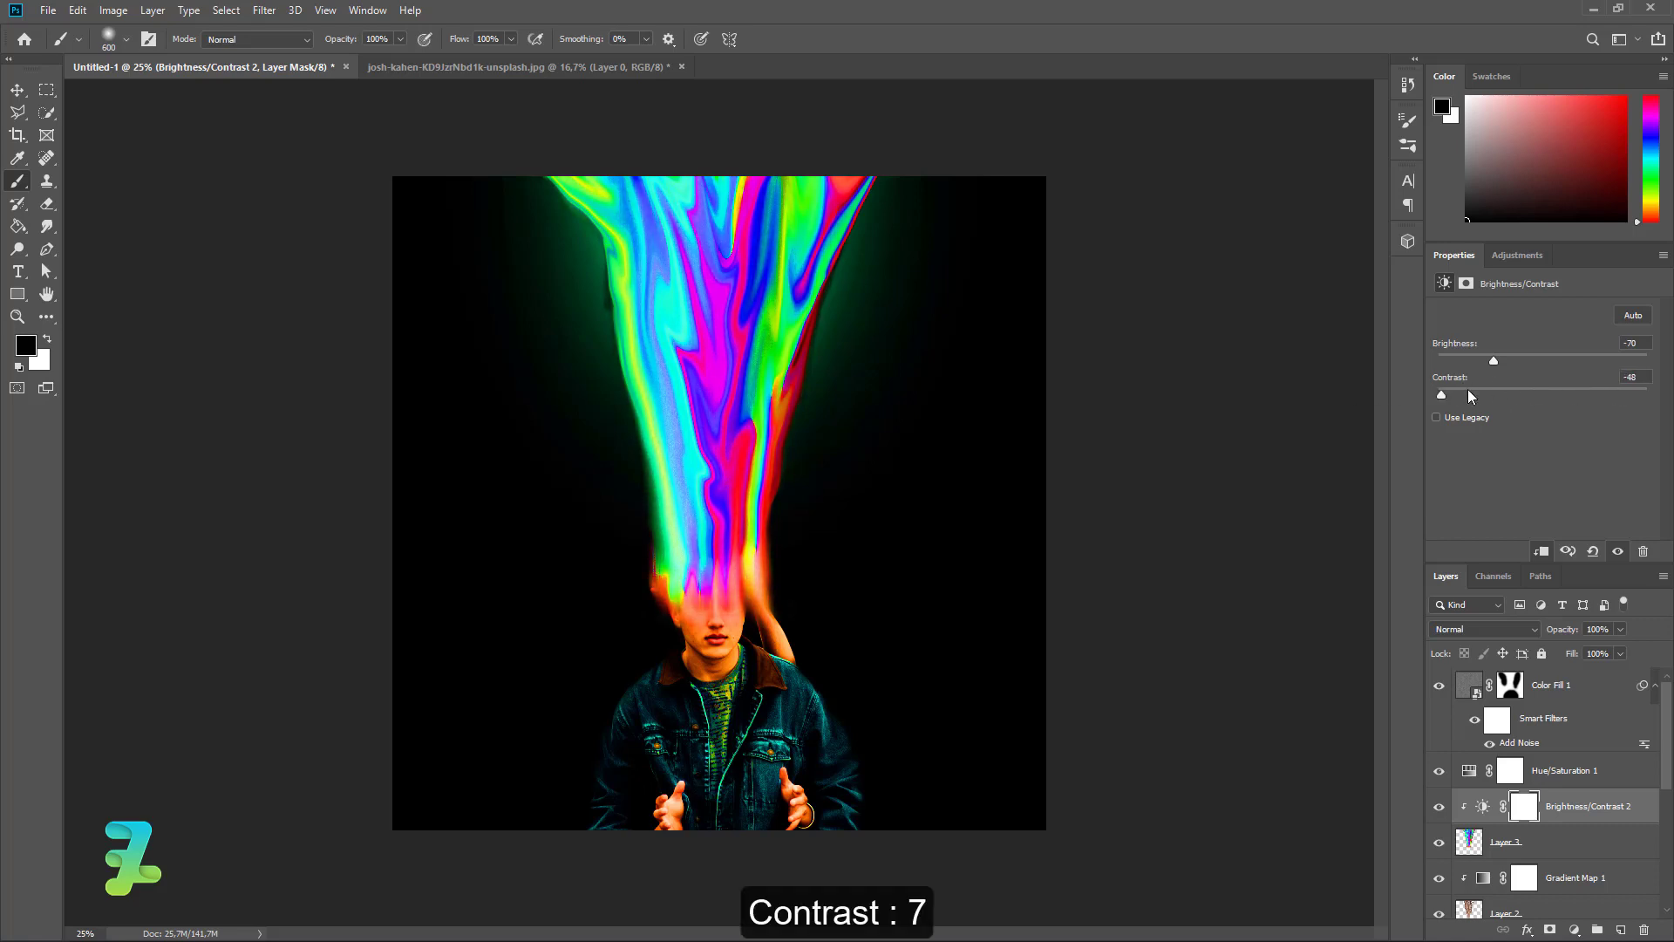
{"action": "left_click_drag", "start_coordinate": [1468, 395], "coordinate": [1578, 383]}
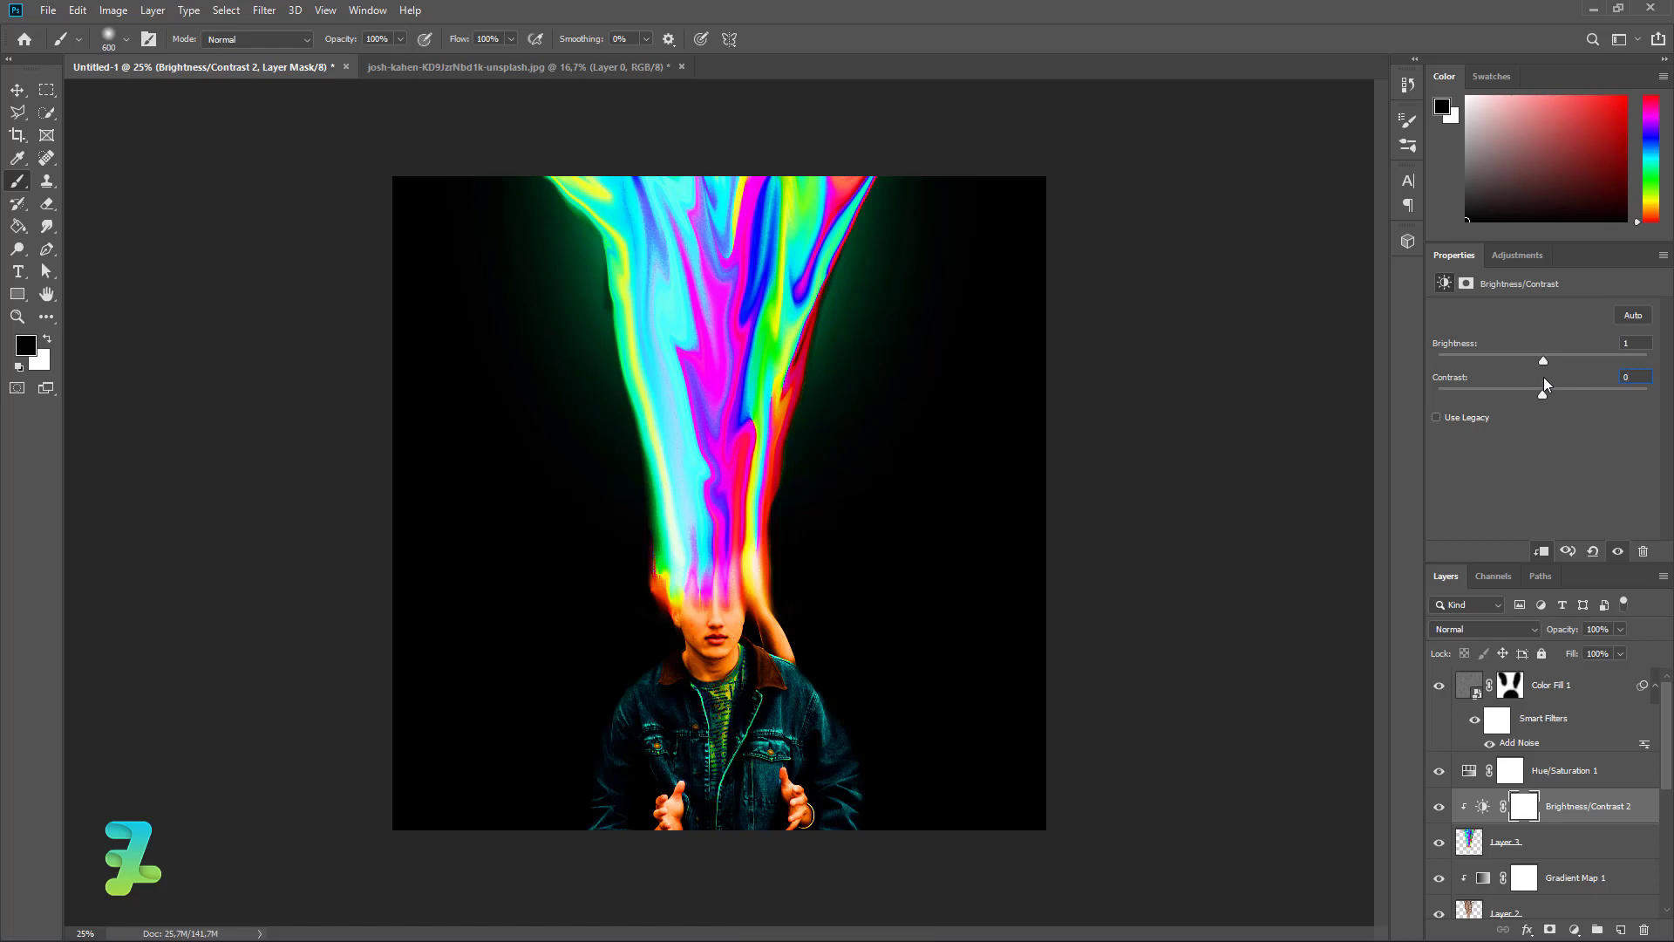
{"action": "left_click_drag", "start_coordinate": [1541, 359], "coordinate": [1510, 369]}
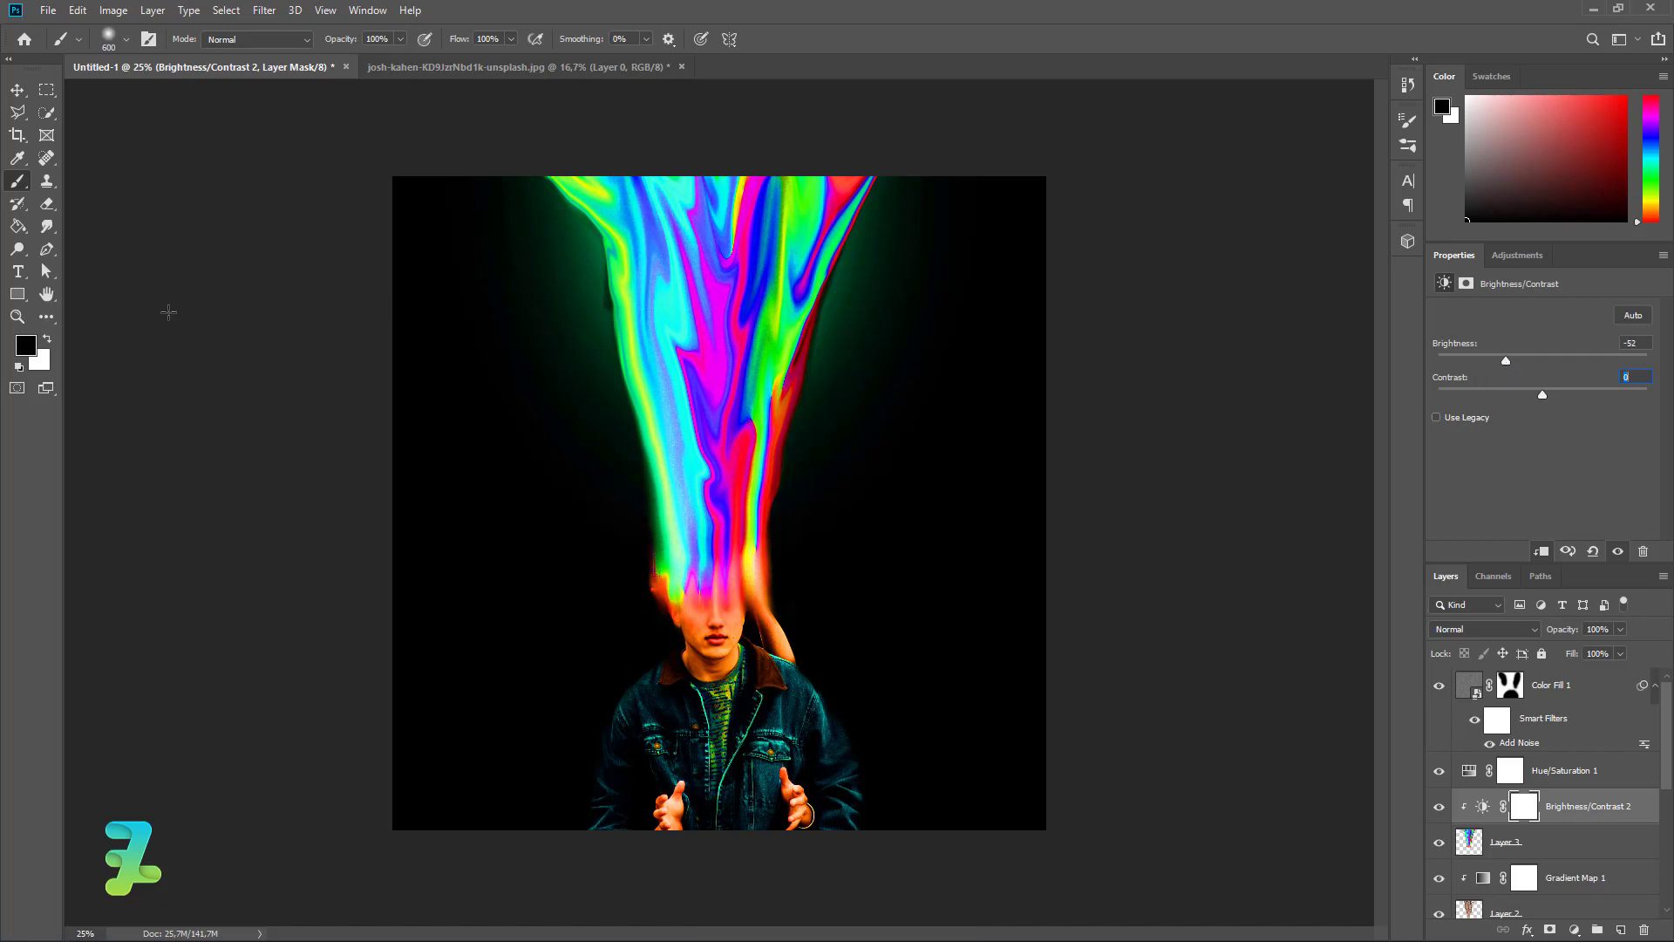
Step: Add the text LIAUID HEAD on the dark background beside the man's jacket and move its layer above Color Fill 1
{"action": "left_click", "coordinate": [48, 341]}
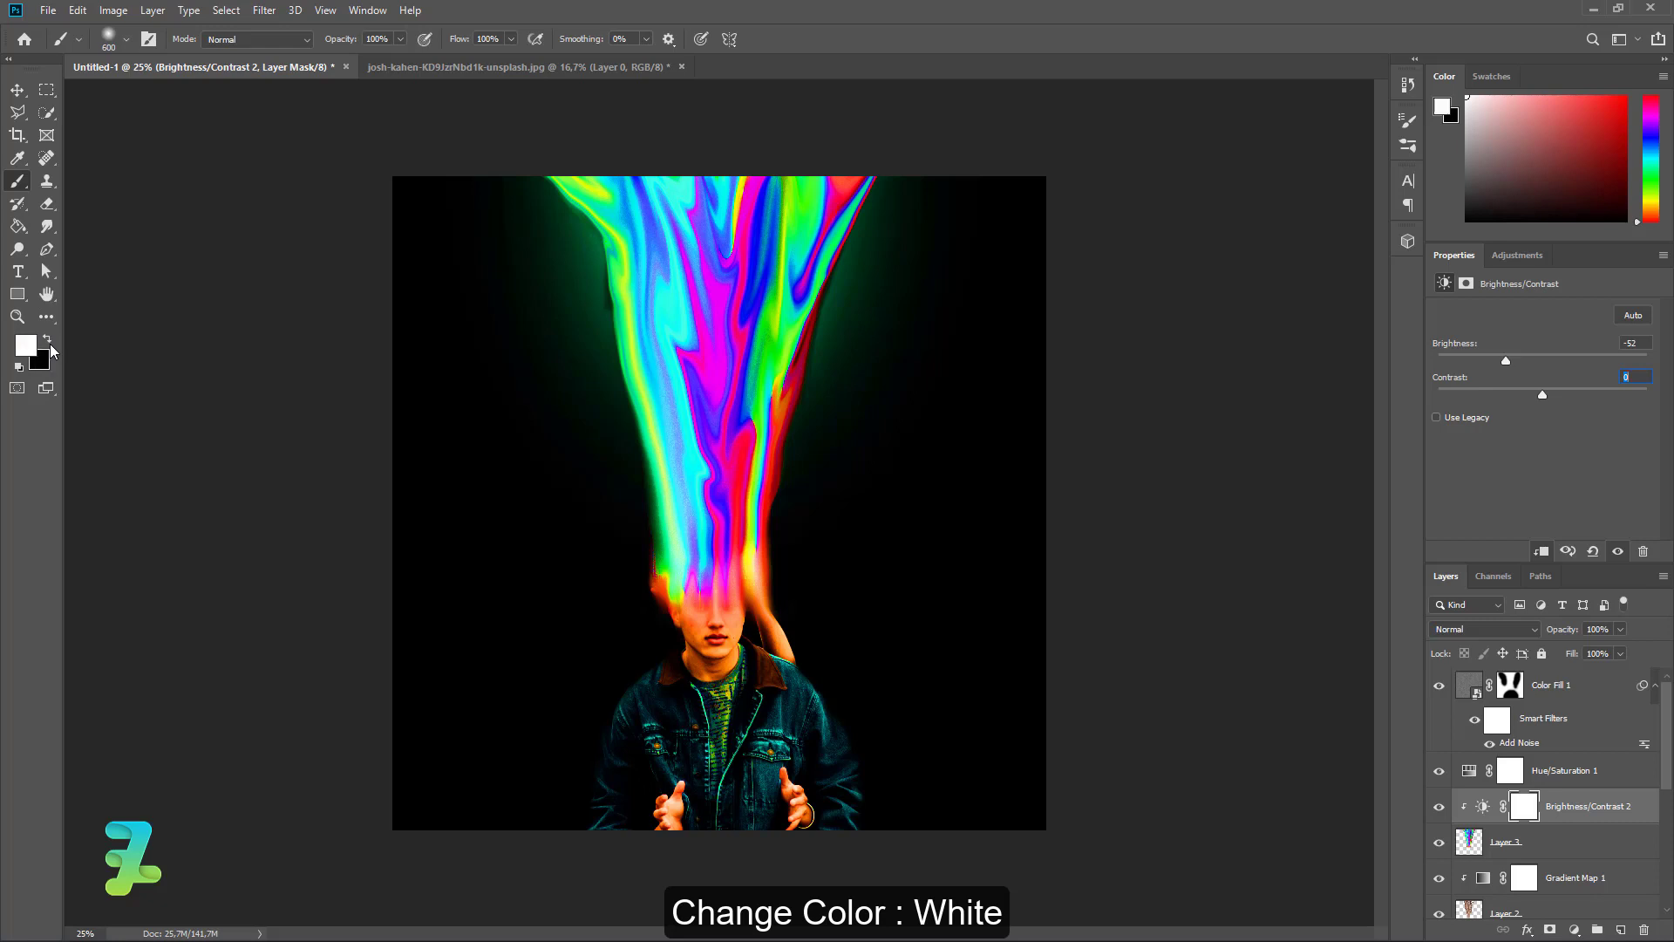
{"action": "left_click", "coordinate": [456, 751]}
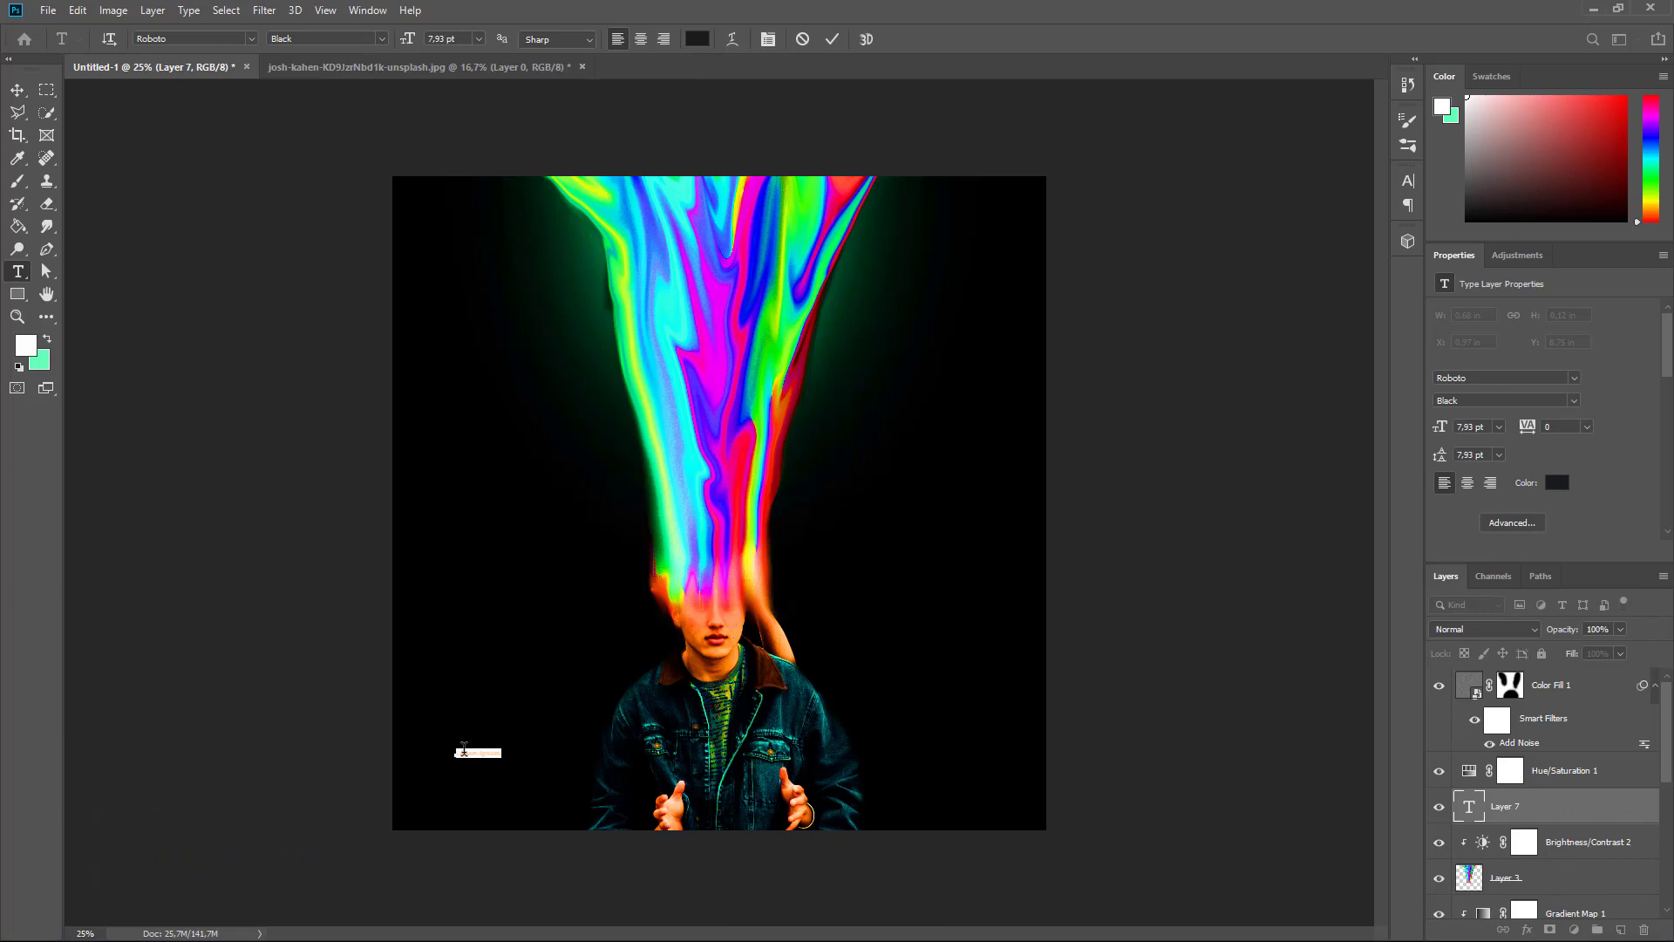
{"action": "key", "text": "BackSpace"}
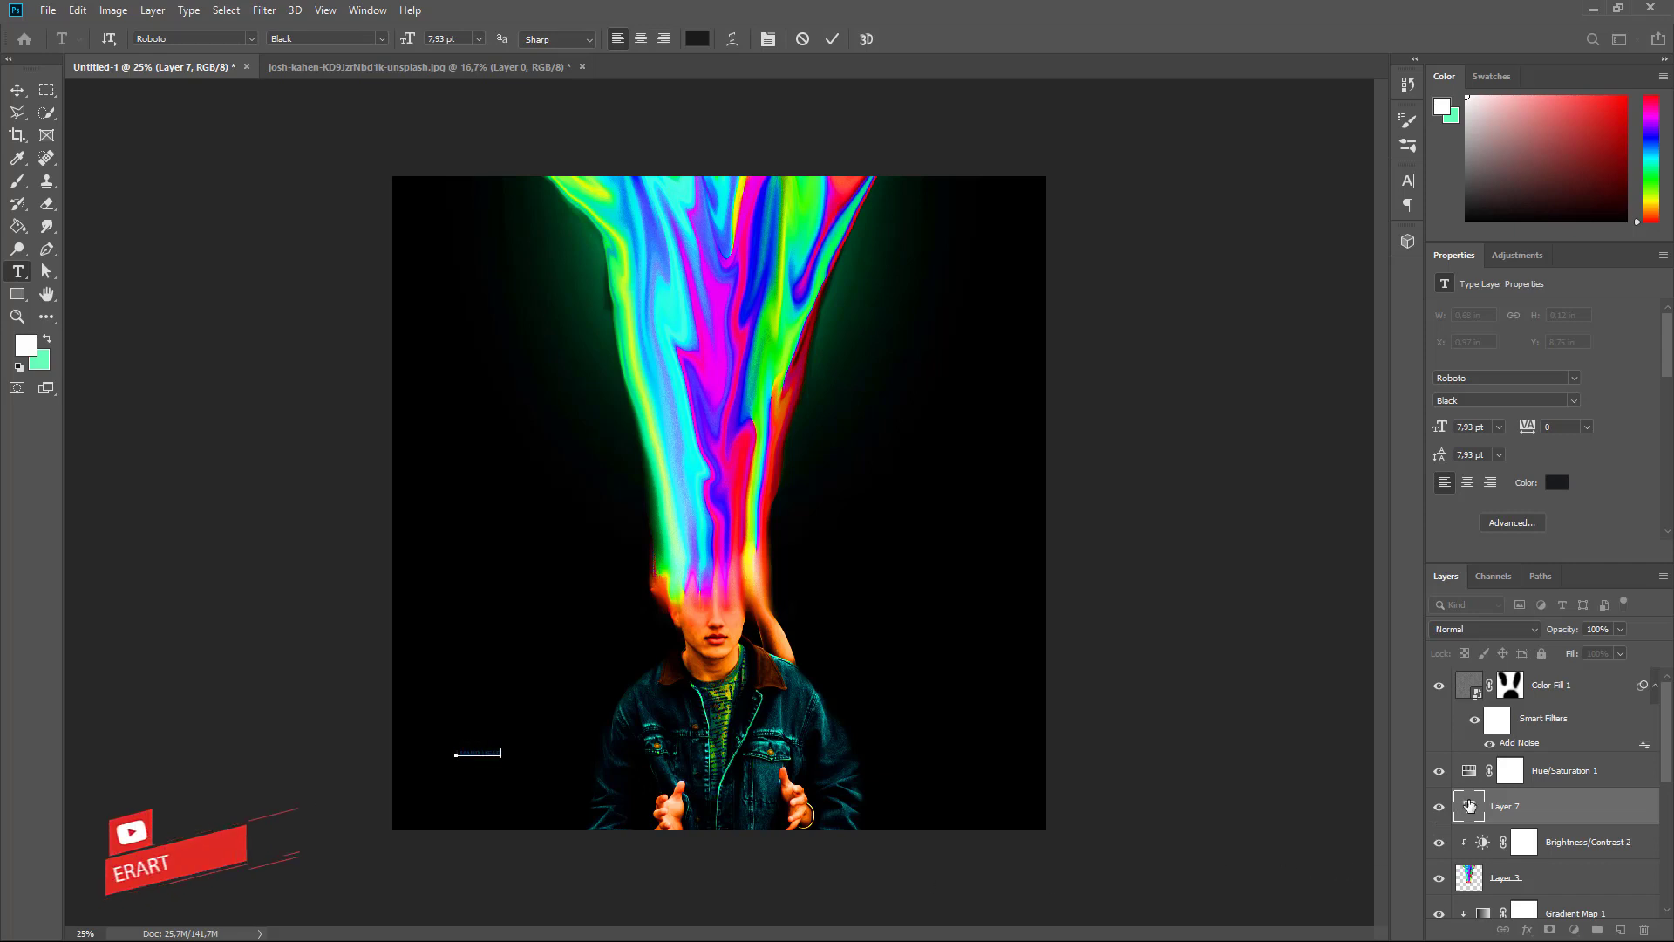
{"action": "left_click_drag", "start_coordinate": [1475, 807], "coordinate": [1514, 677]}
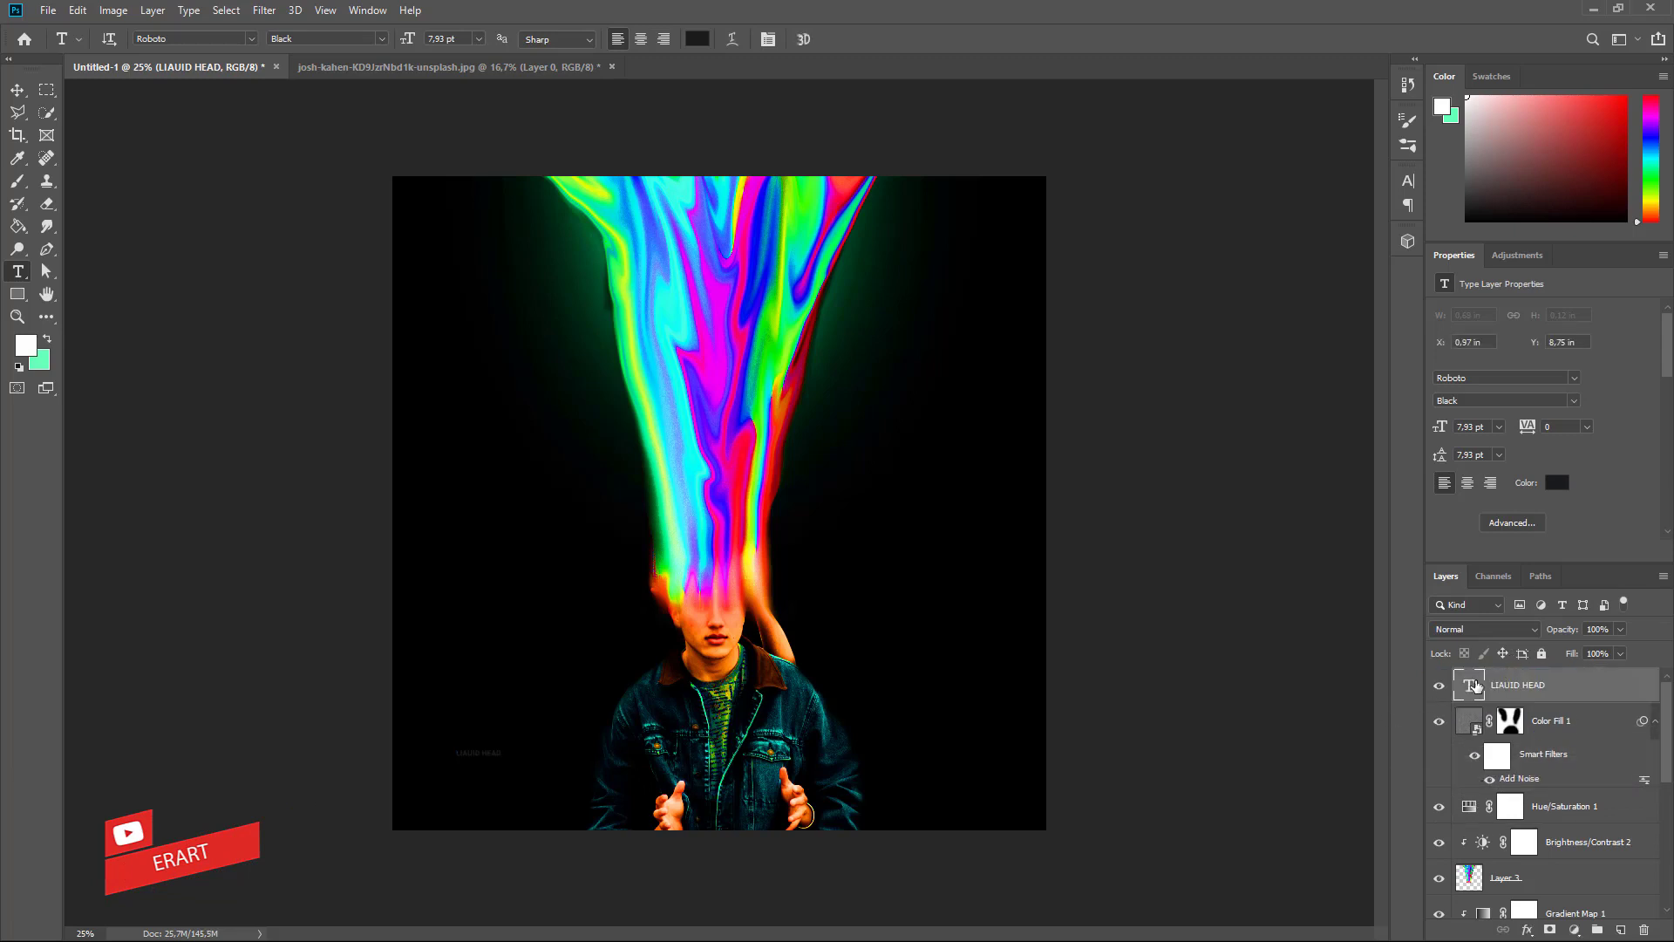
Step: Set the LIAUID HEAD text's colour to white, #ffffff, and its size to 10 pt
{"action": "double_click", "coordinate": [1473, 686]}
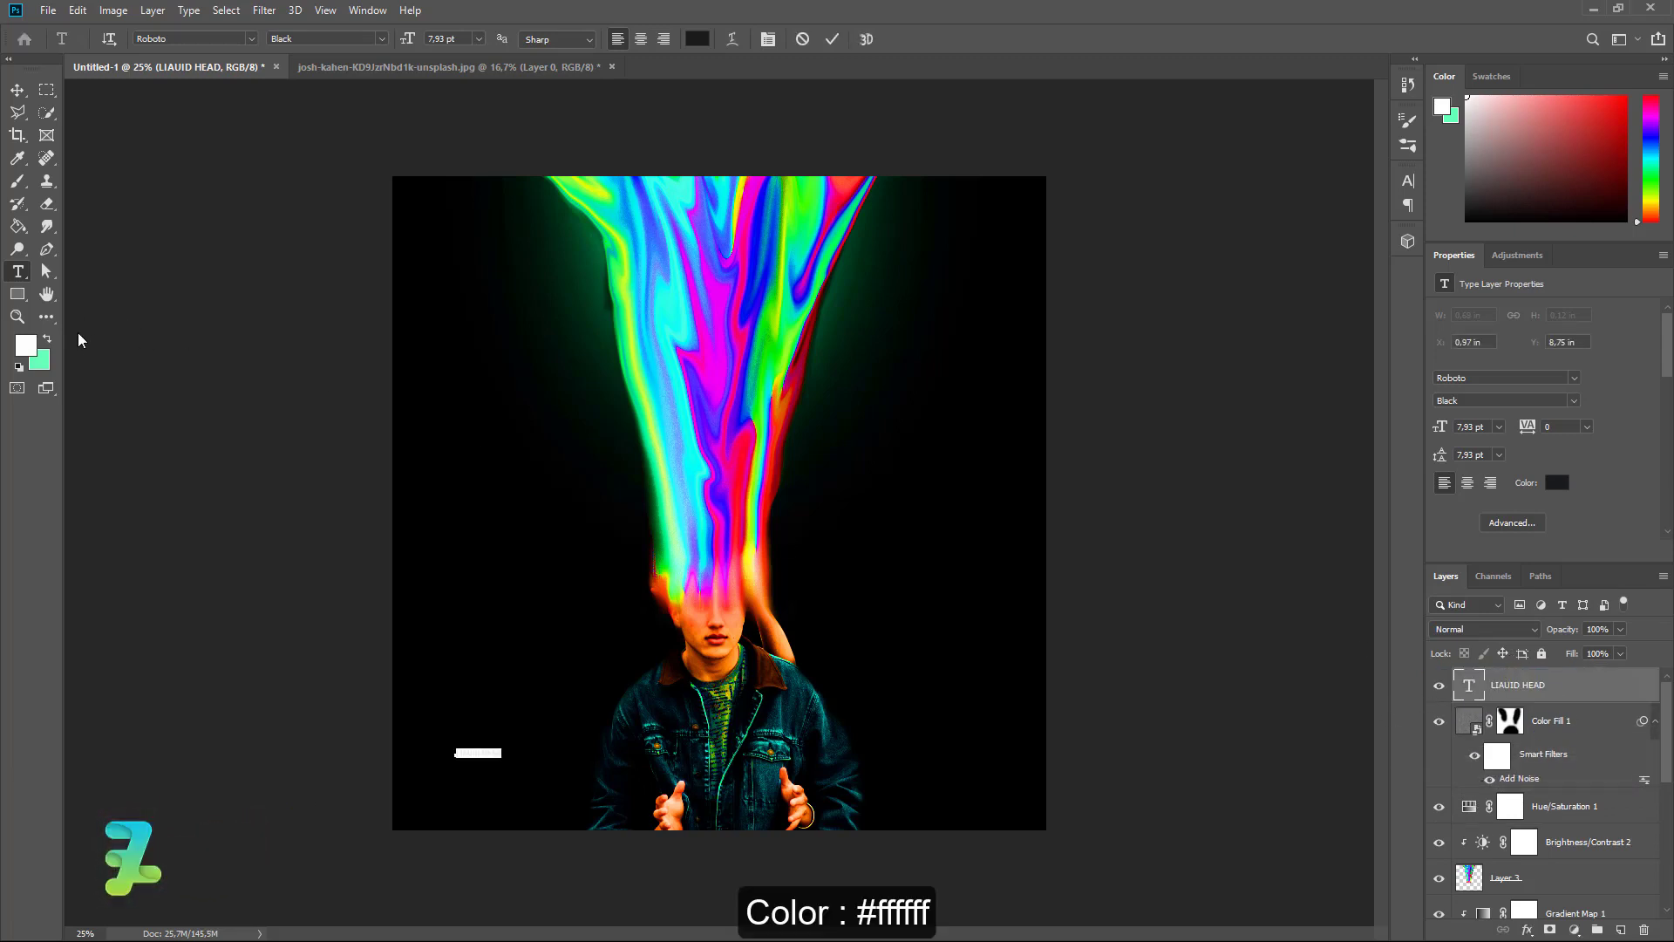
{"action": "left_click", "coordinate": [32, 347]}
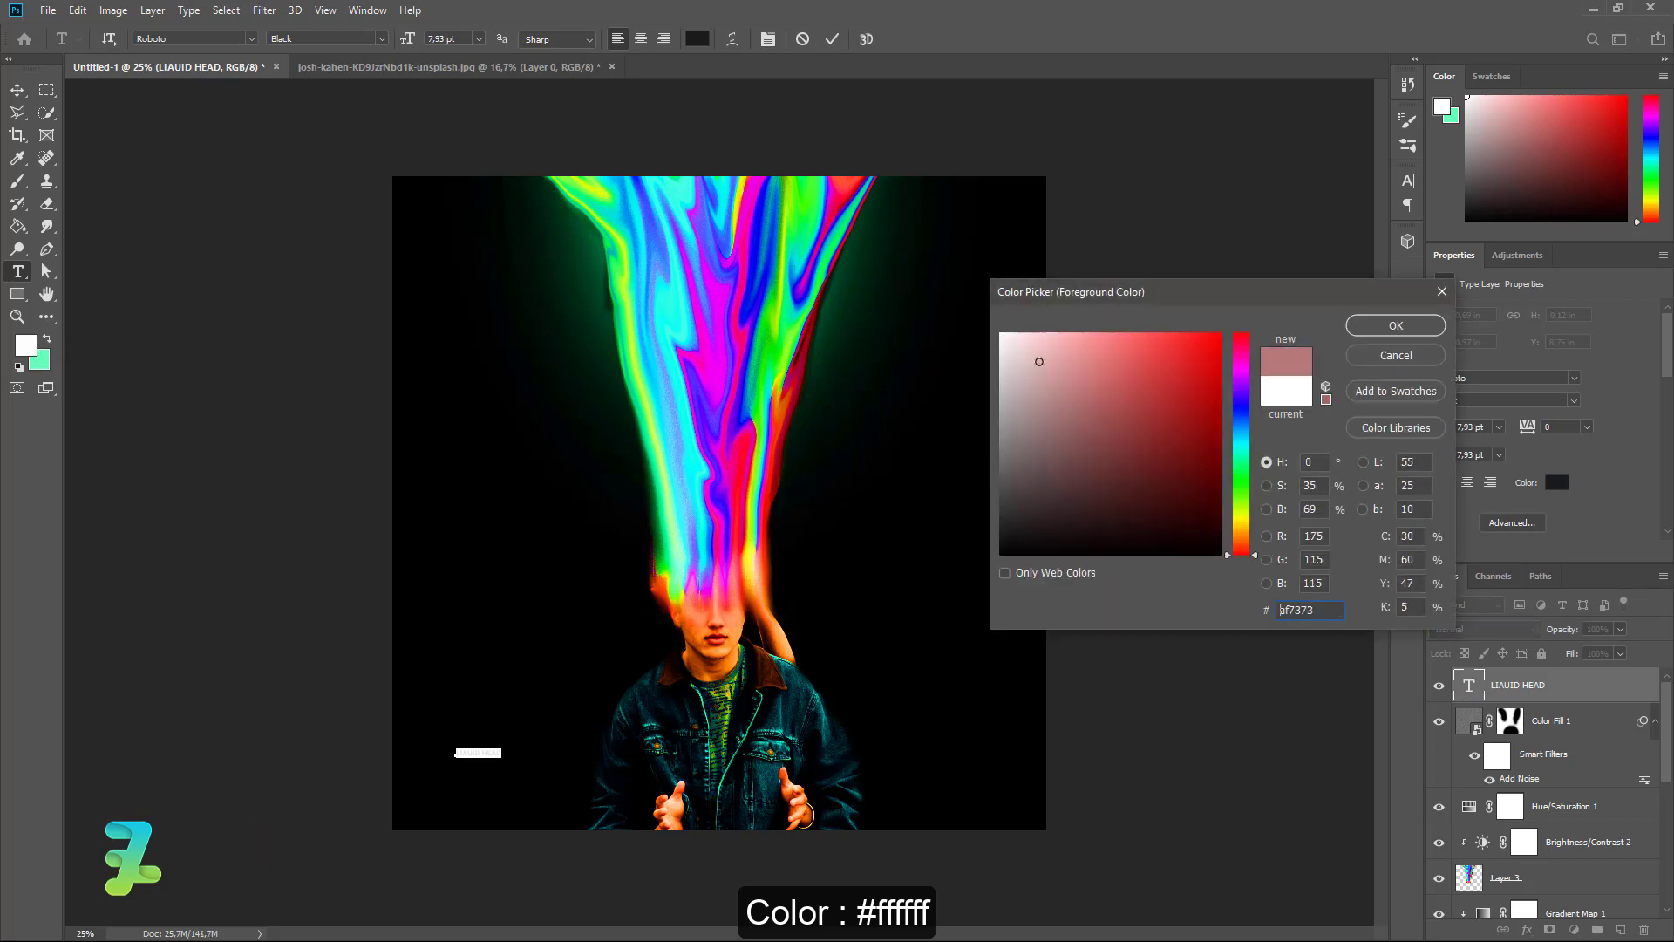
{"action": "left_click", "coordinate": [1395, 326]}
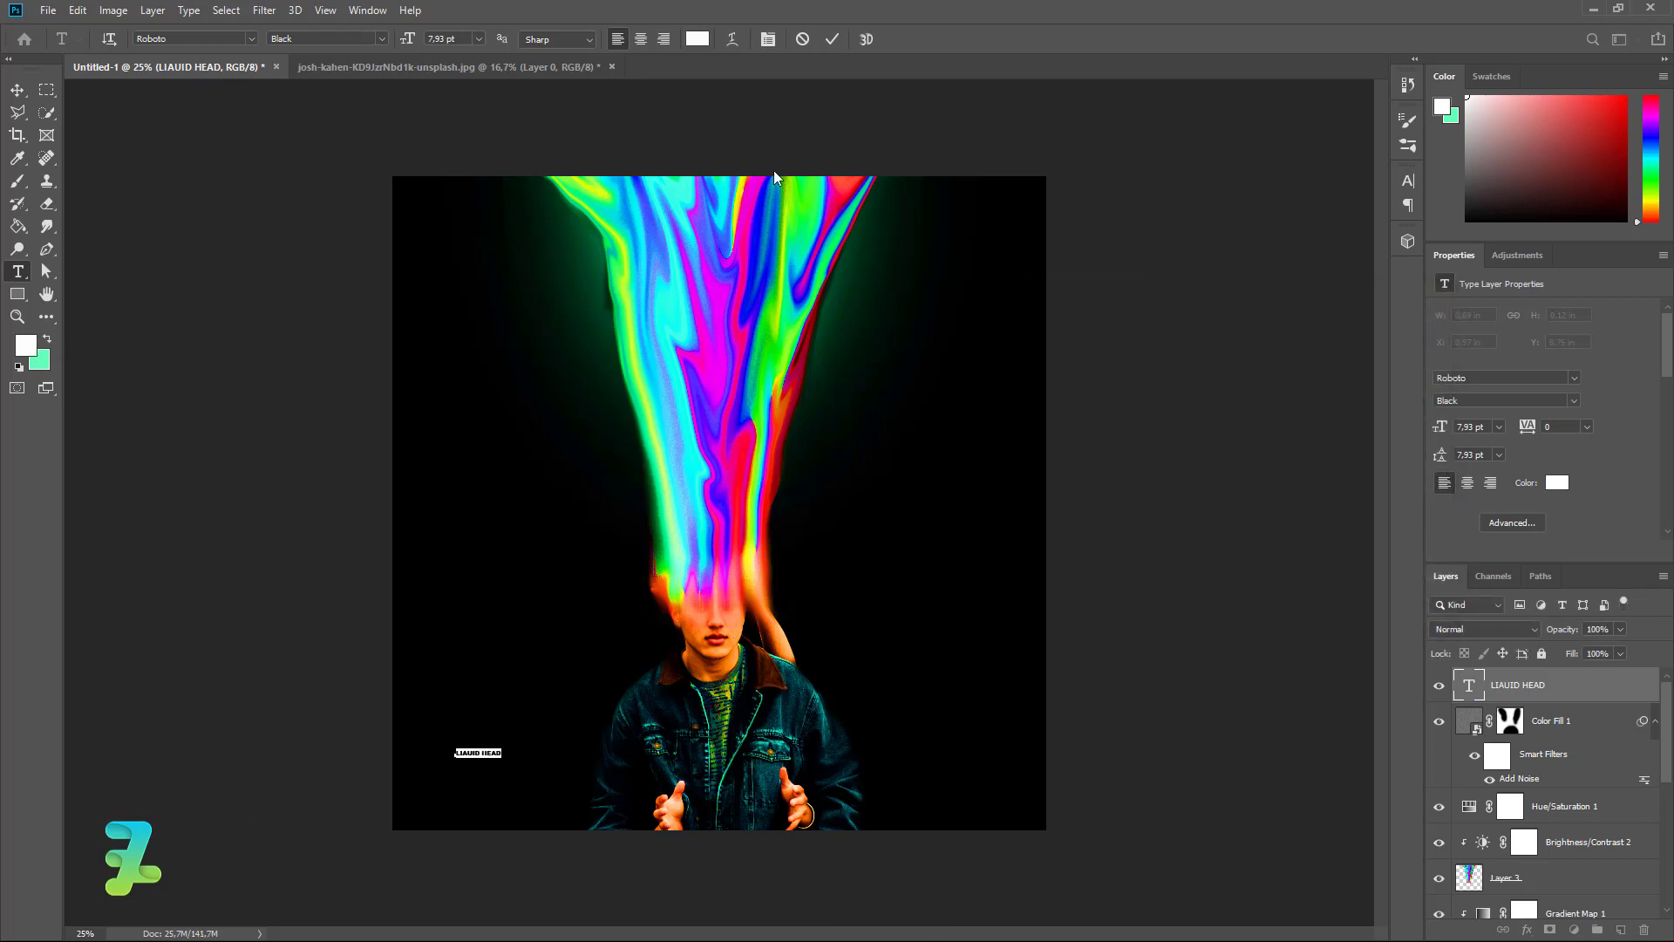
{"action": "left_click", "coordinate": [479, 38]}
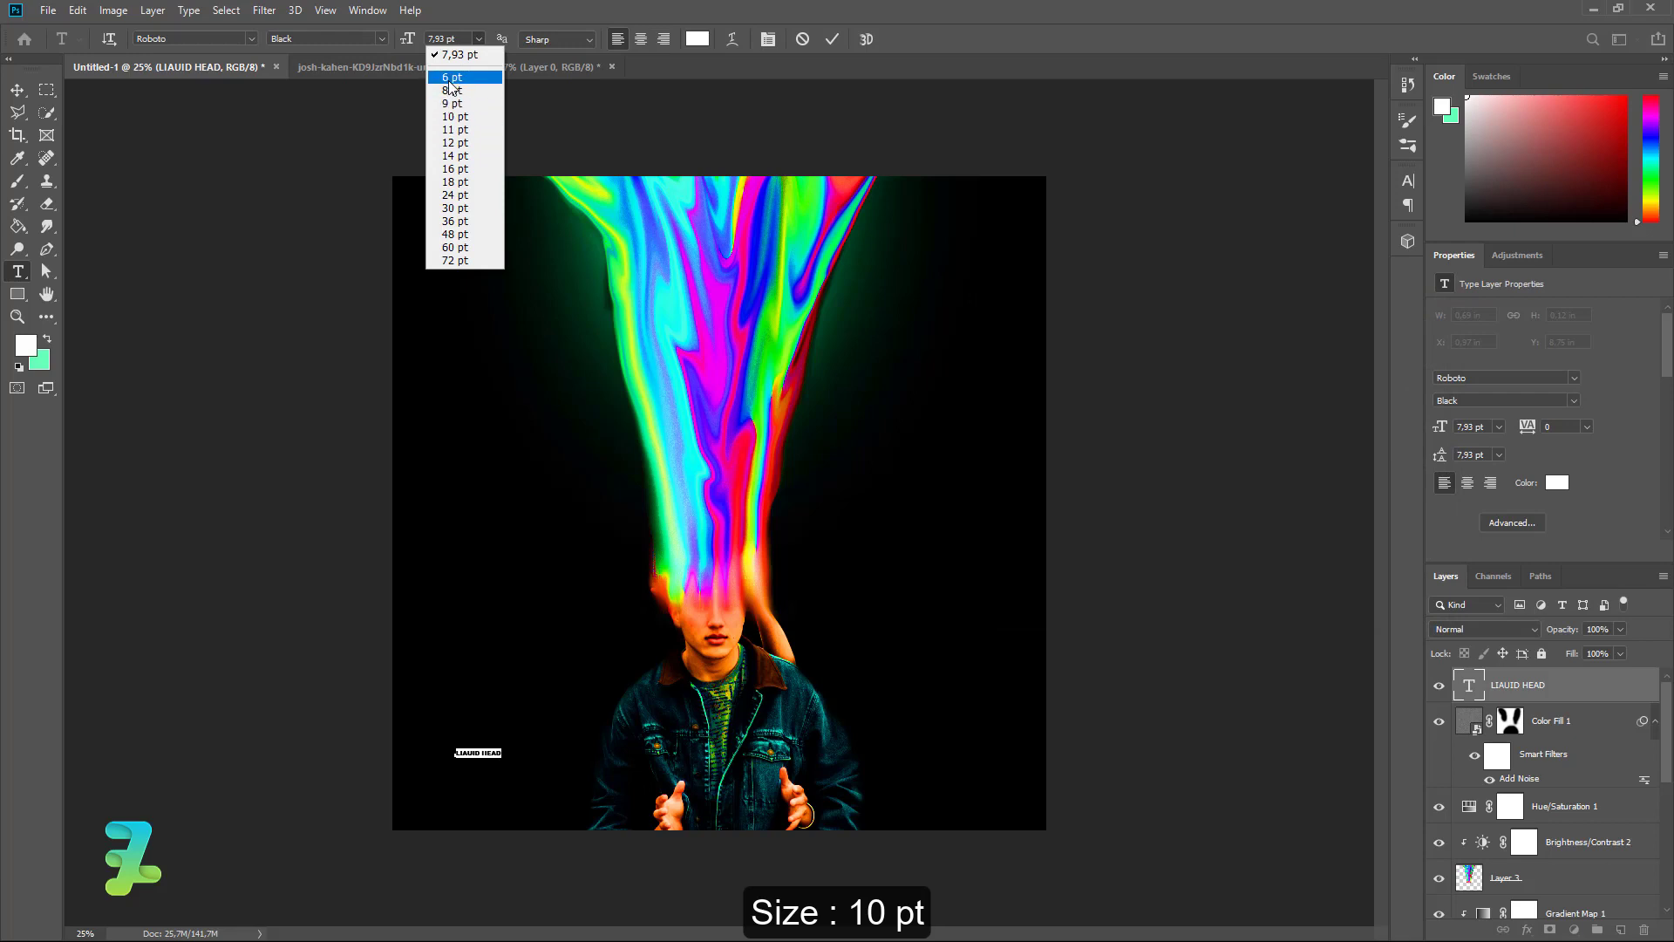
{"action": "left_click", "coordinate": [454, 116]}
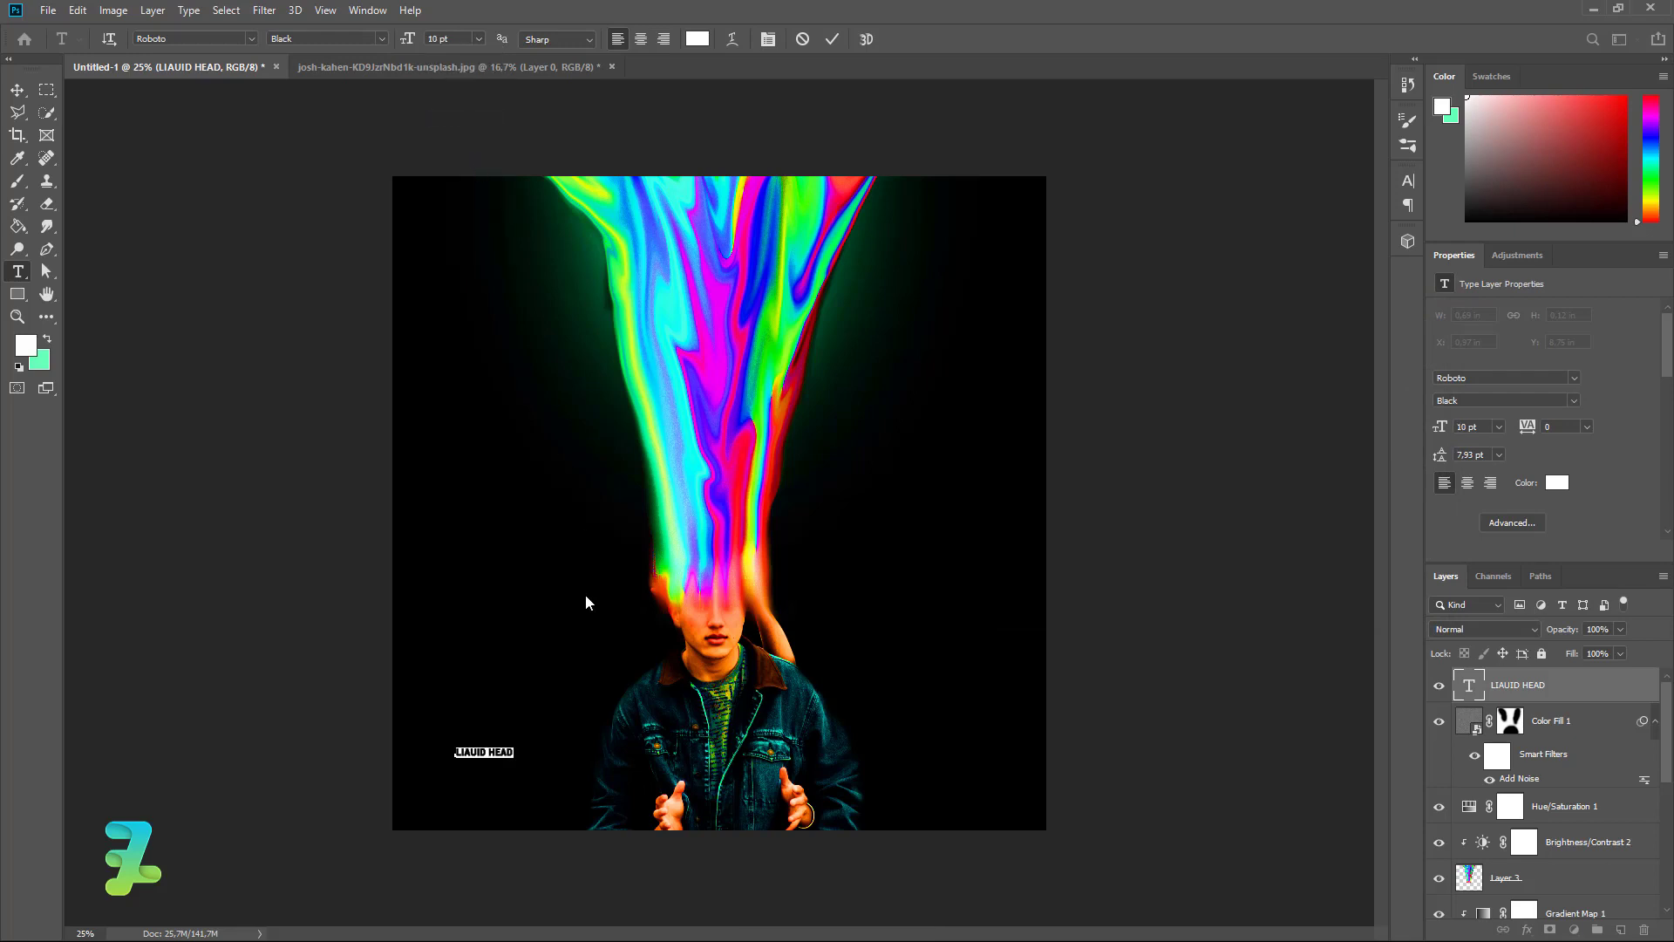
Step: Select the whole LIAUID HEAD text and copy it
{"action": "left_click", "coordinate": [512, 749]}
{"action": "key", "text": "ctrl+a"}
{"action": "key", "text": "ctrl+c"}
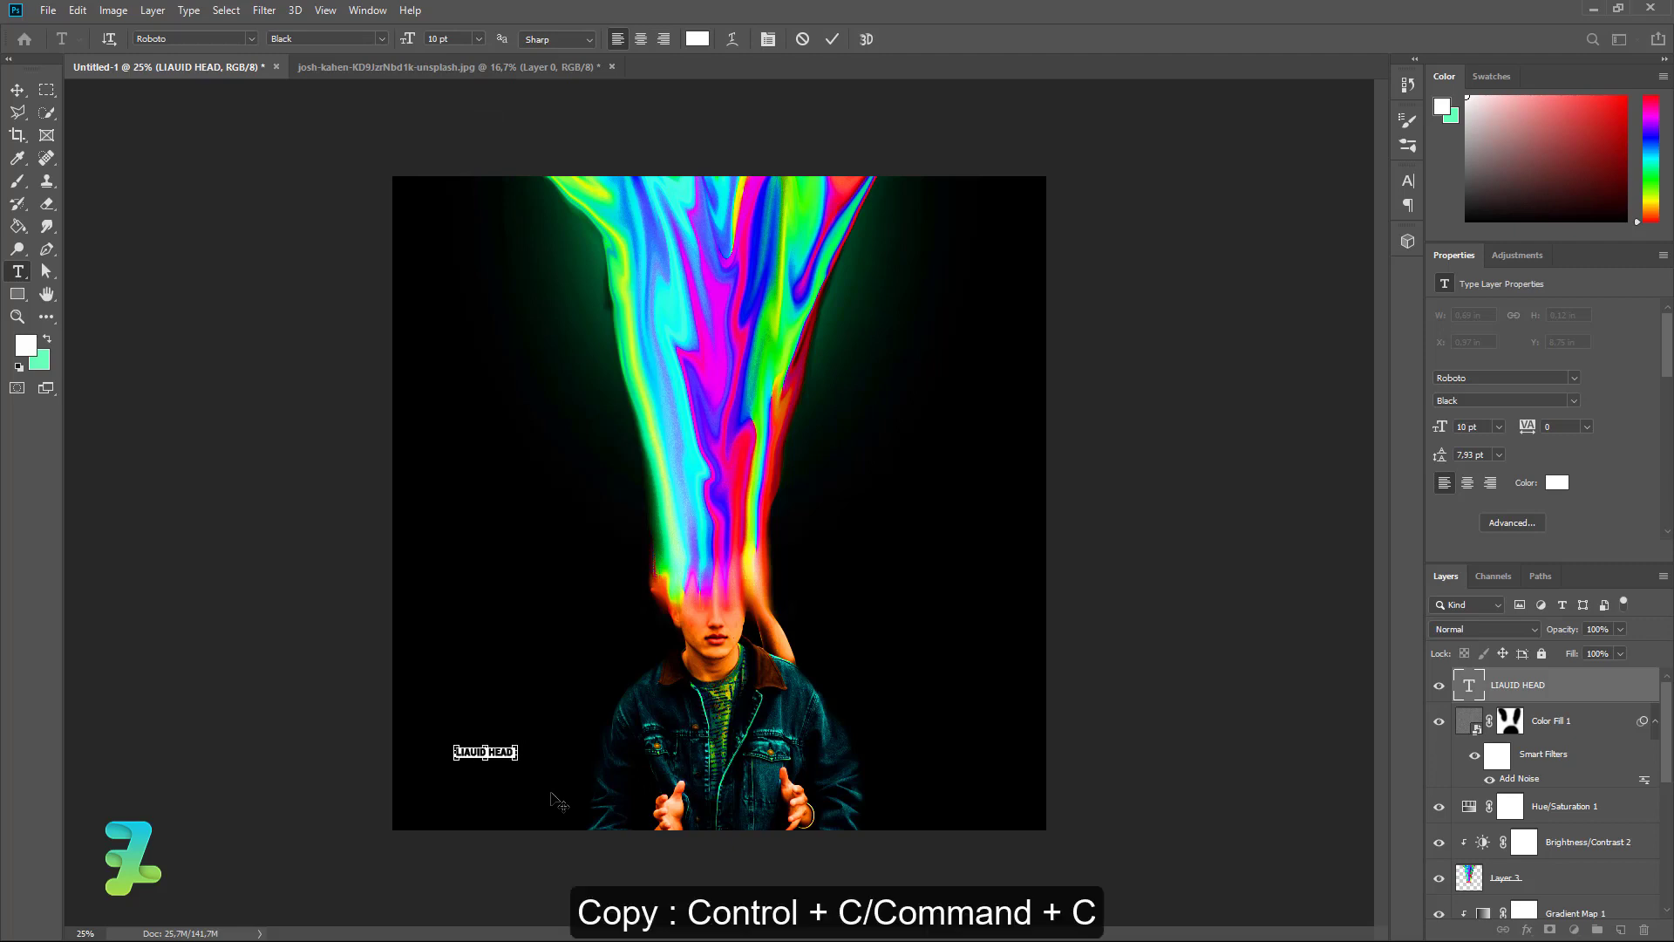
Step: Paste the copied phrase eight more times after LIAUID HEAD to form one long repeating text line, and commit the text
{"action": "key", "text": "Right"}
{"action": "key", "text": "ctrl+v"}
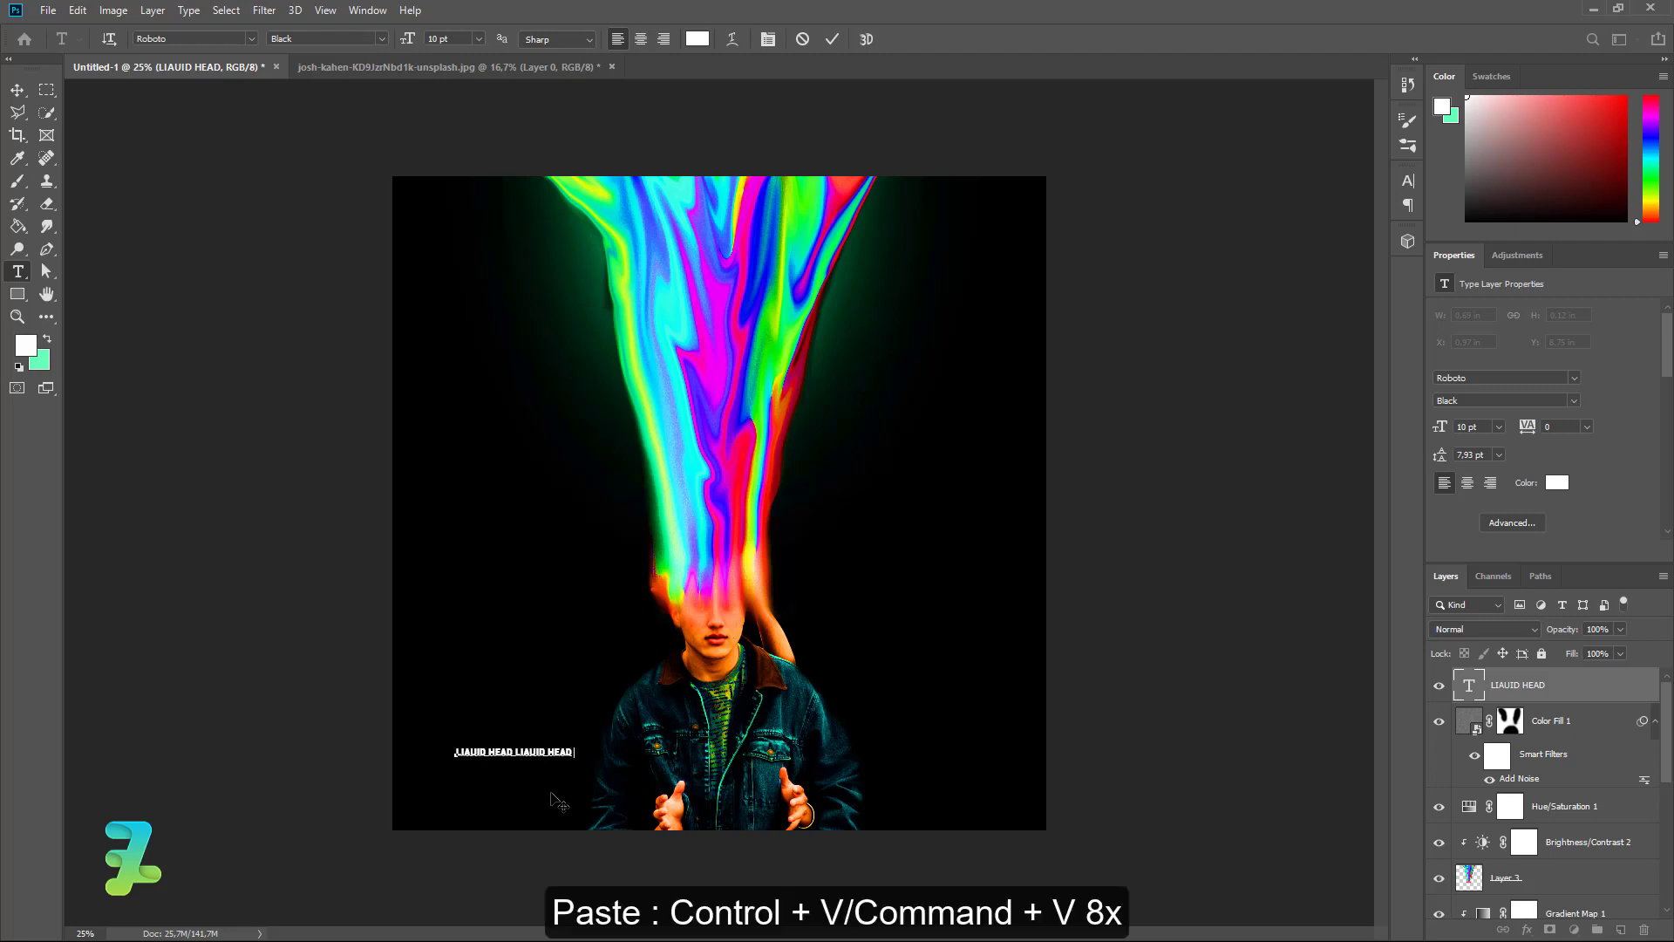
{"action": "key", "text": "ctrl+v"}
{"action": "key", "text": "ctrl+v"}
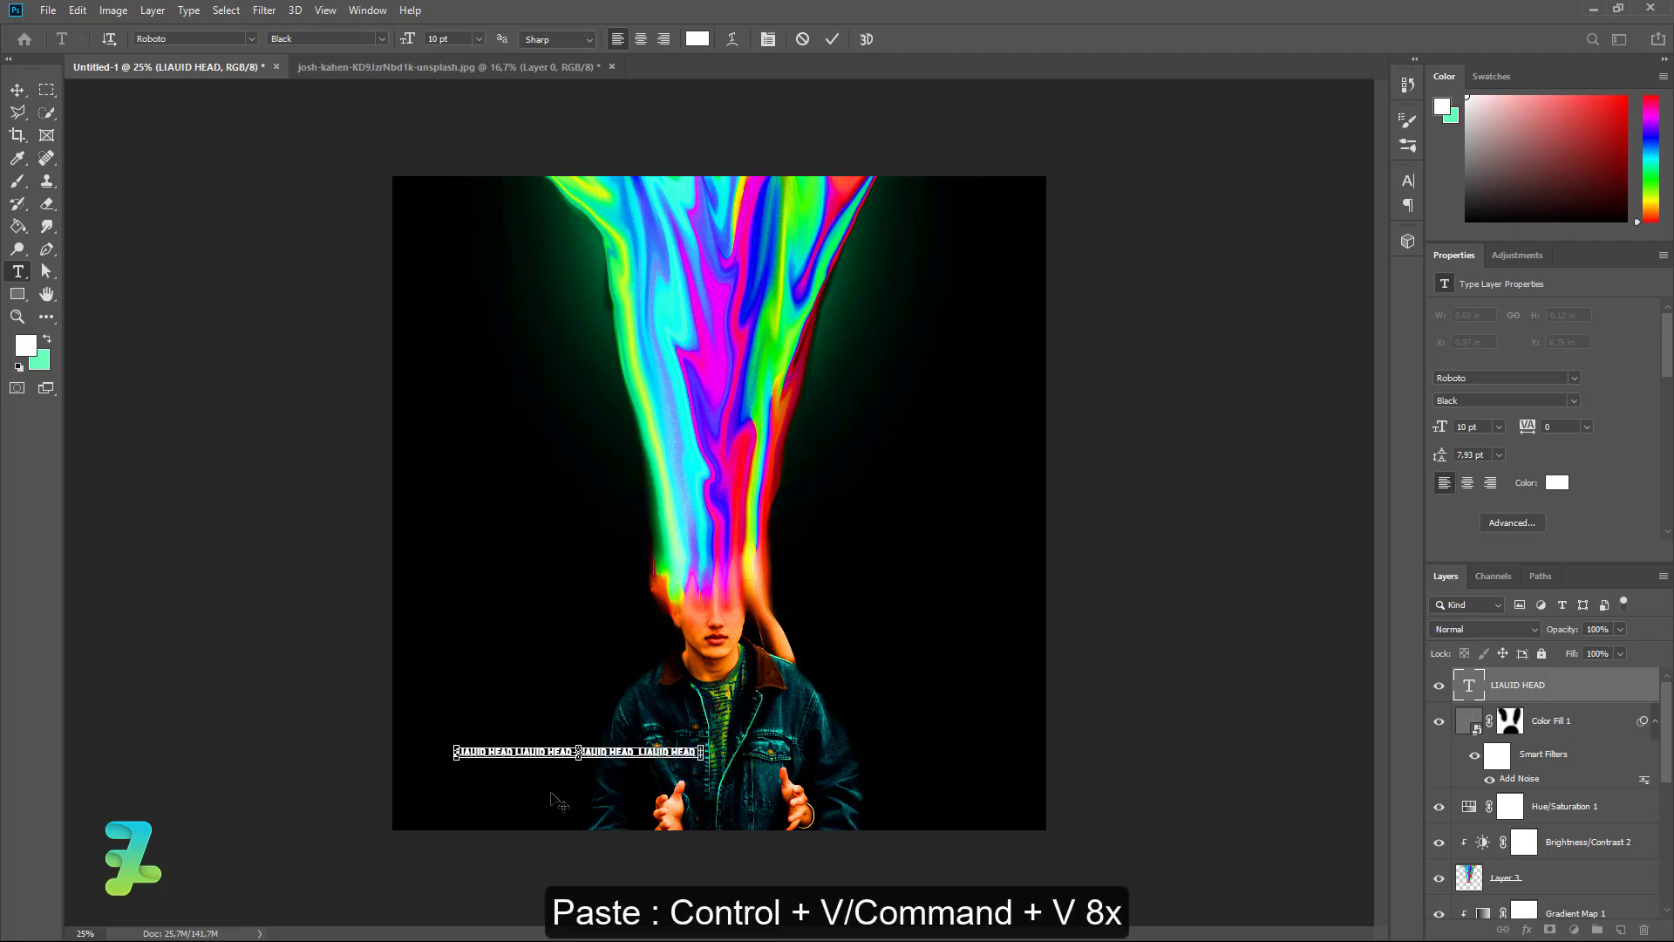
{"action": "key", "text": "ctrl+v"}
{"action": "key", "text": "ctrl+v"}
{"action": "key", "text": "ctrl+v"}
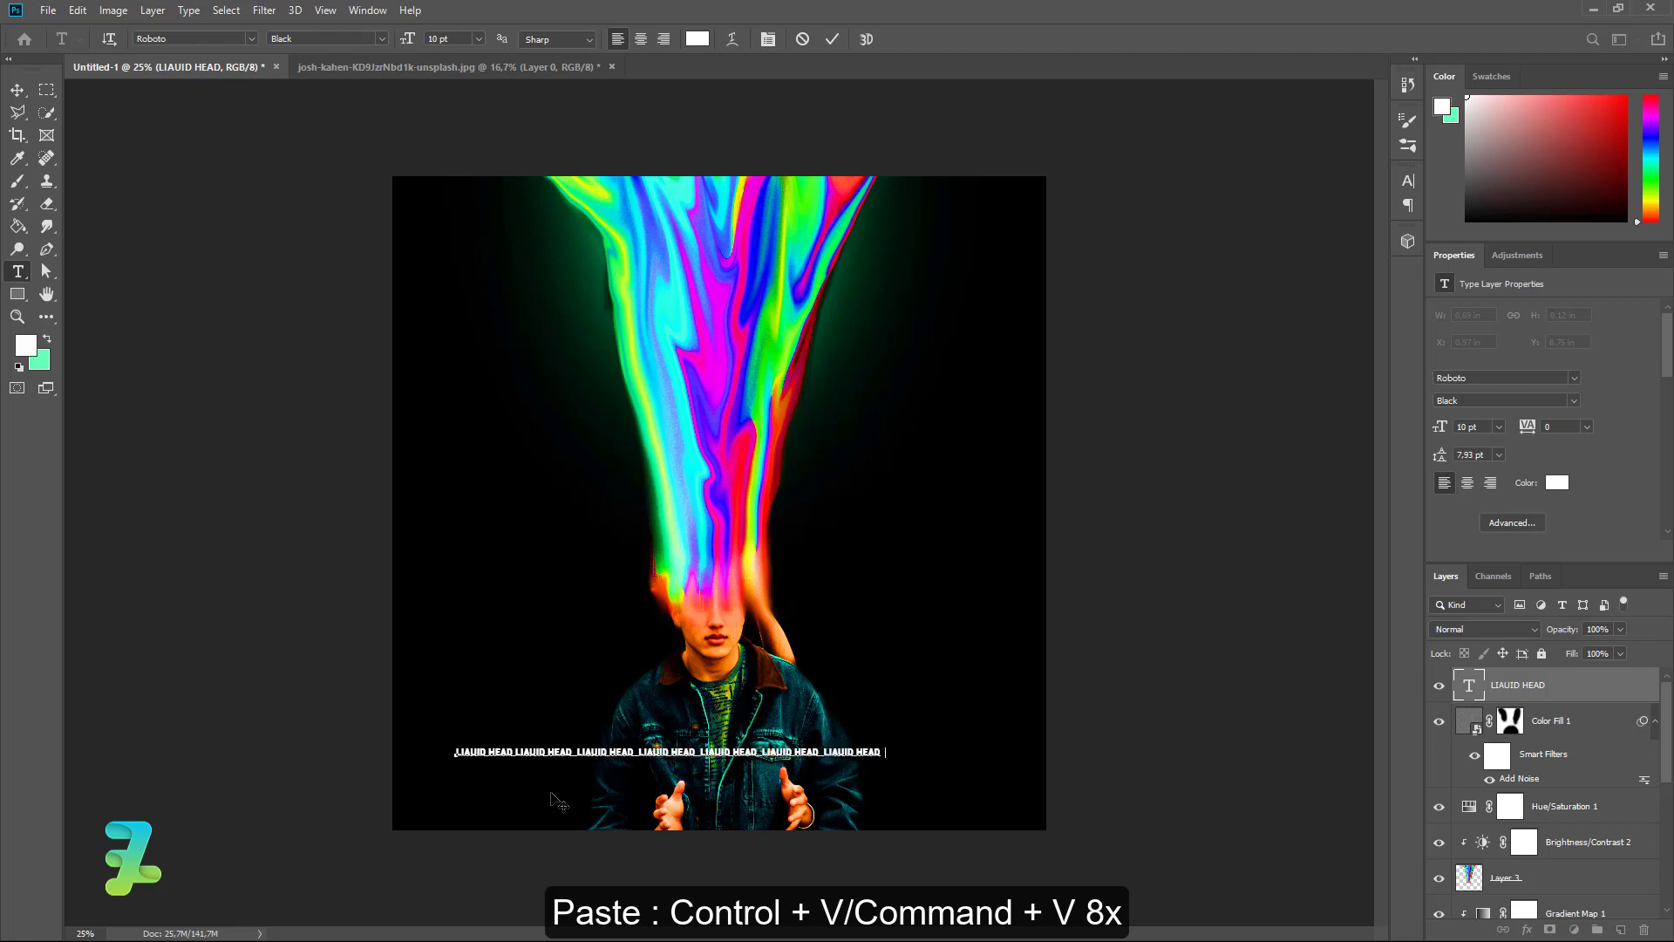
{"action": "key", "text": "ctrl+v"}
{"action": "key", "text": "ctrl+v"}
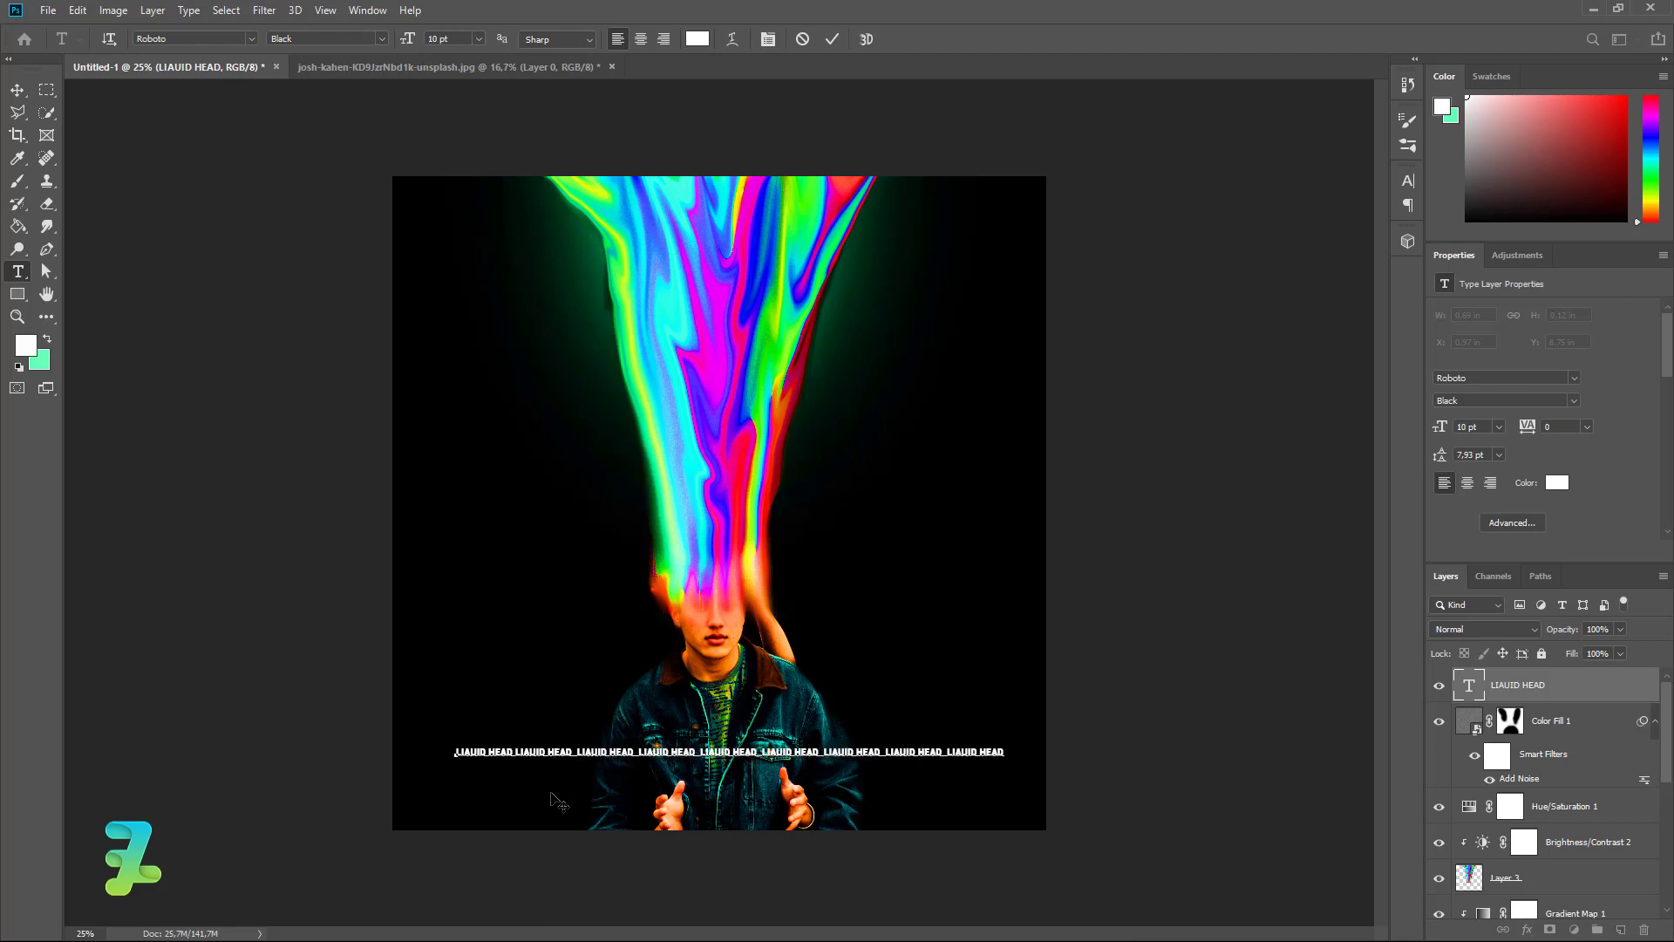
{"action": "left_click", "coordinate": [17, 90]}
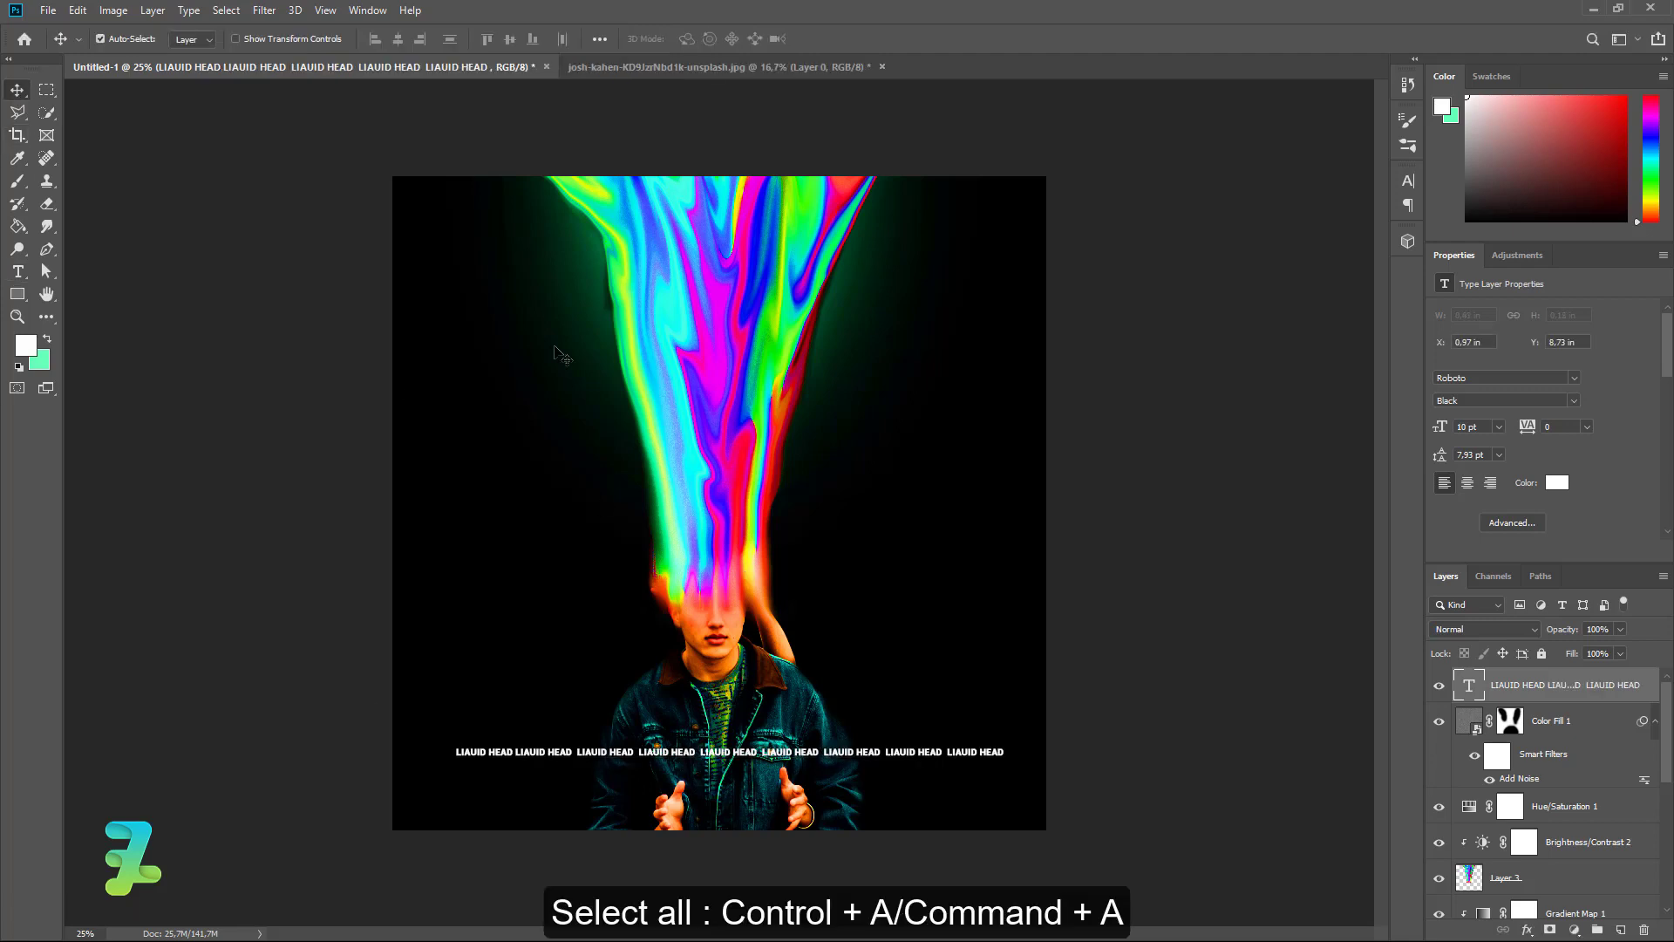
Step: Center the repeated LIAUID HEAD text line horizontally on the canvas
{"action": "key", "text": "ctrl+a"}
{"action": "left_click", "coordinate": [402, 42]}
{"action": "key", "text": "ctrl+d"}
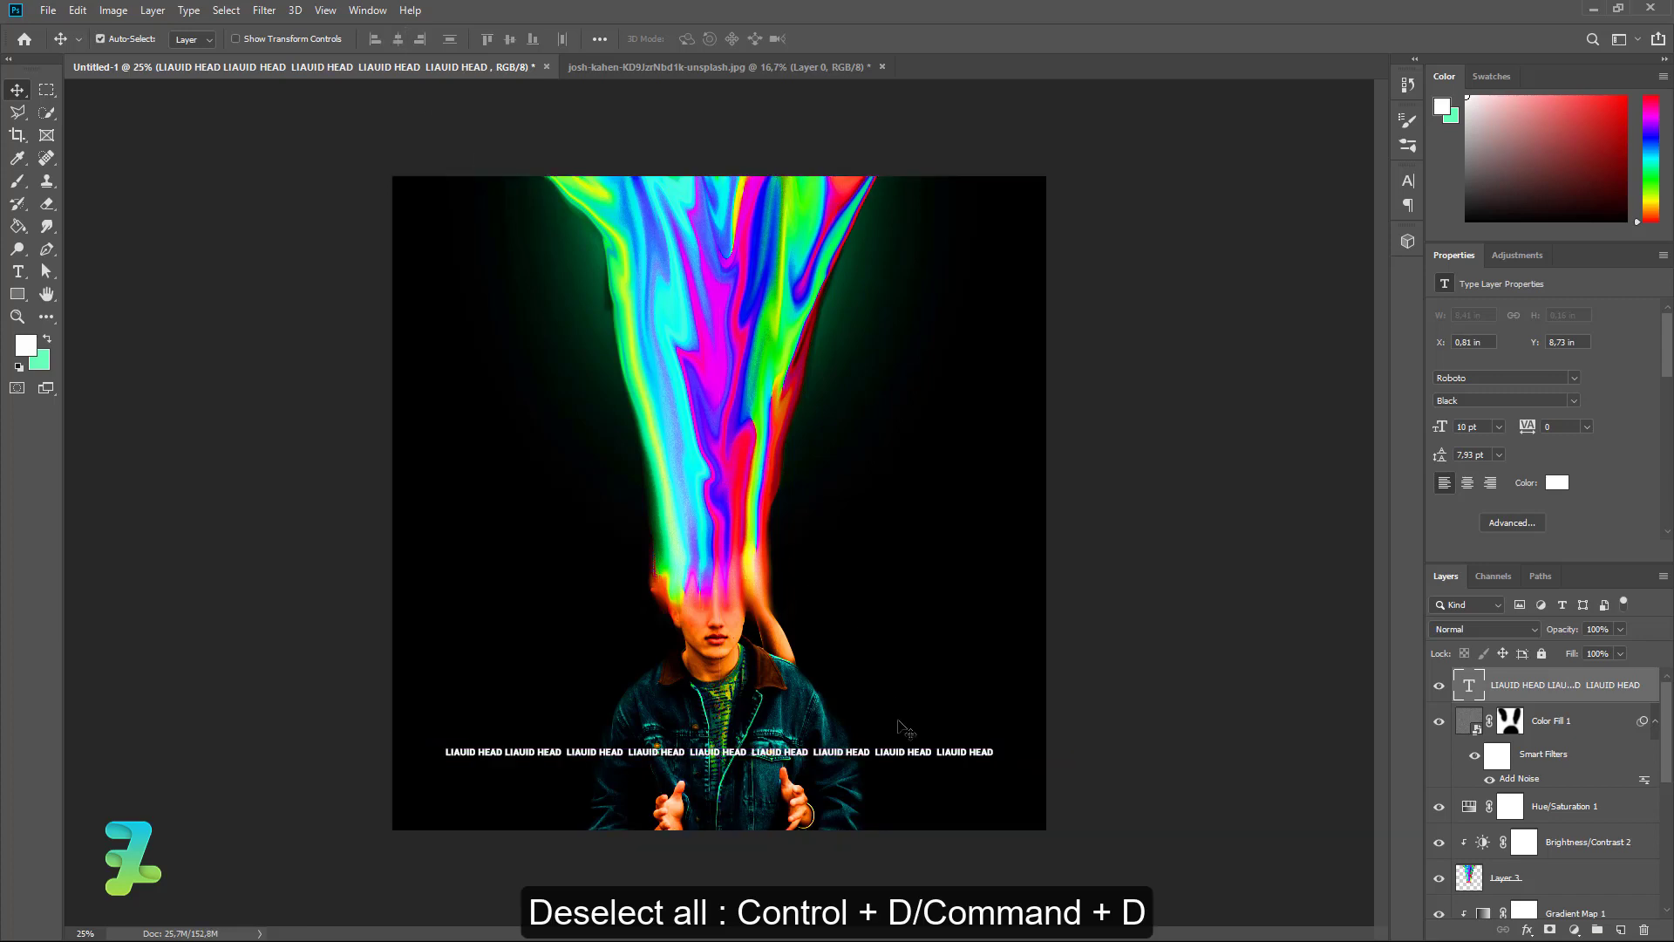
Step: Move the text line near the canvas's bottom edge and place a copy, rotated 90° counterclockwise, along the canvas's right edge
{"action": "left_click_drag", "start_coordinate": [895, 752], "coordinate": [903, 638], "text": "ctrl+alt"}
{"action": "key", "text": "ctrl+j"}
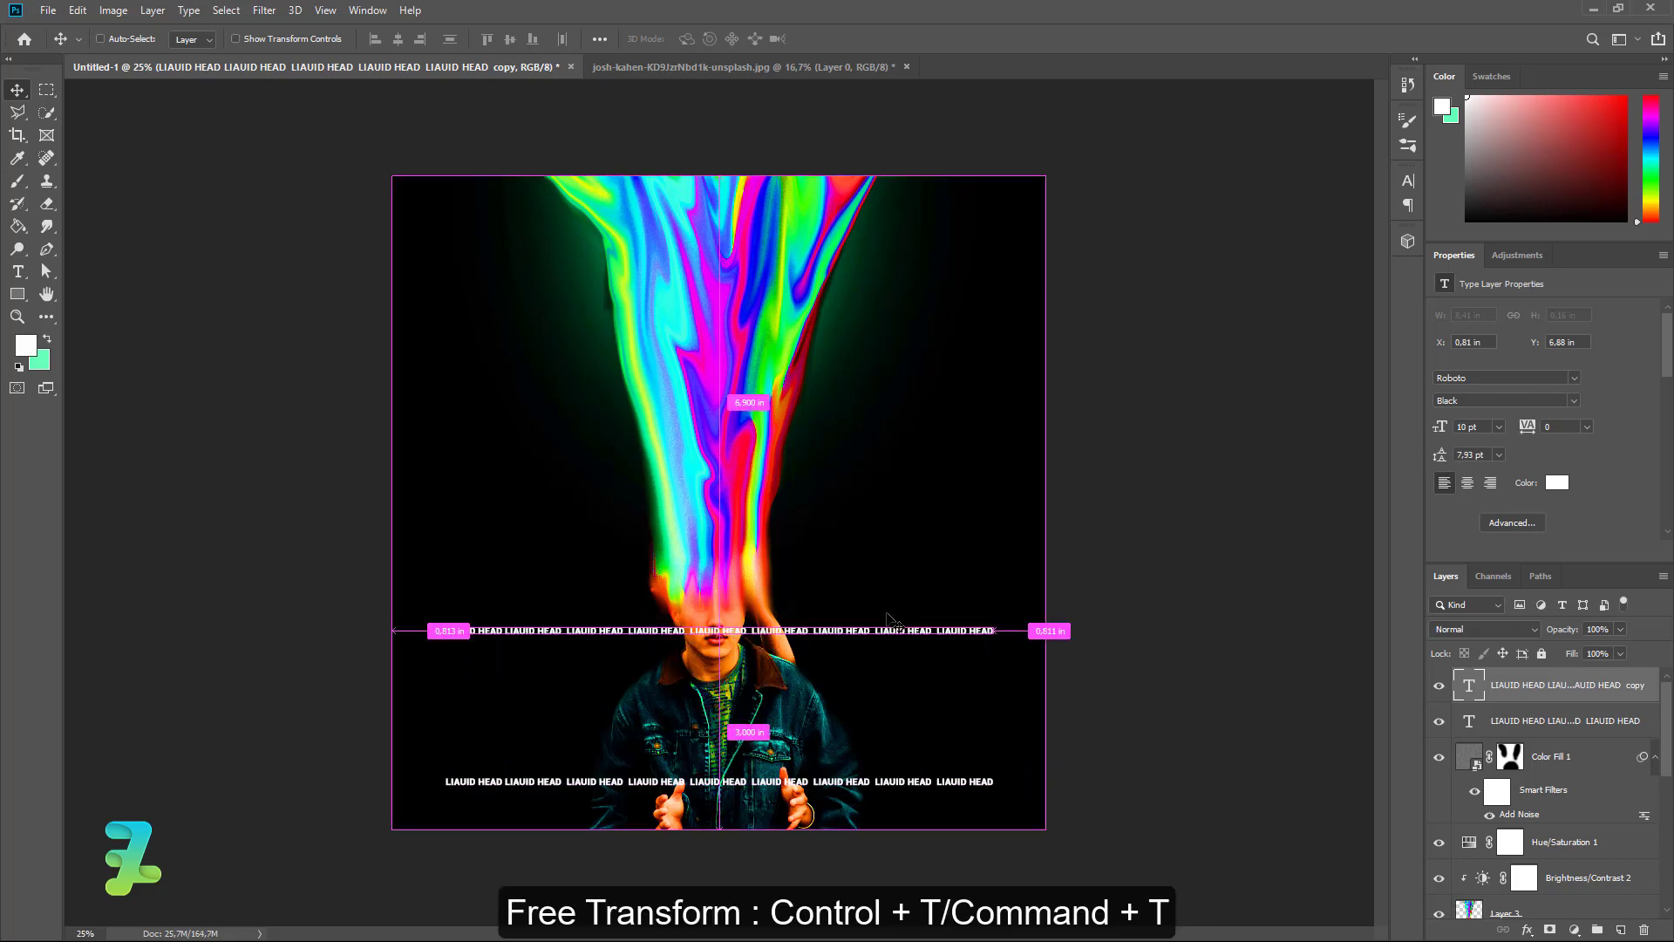
{"action": "key", "text": "ctrl+t"}
{"action": "left_click_drag", "start_coordinate": [1039, 660], "coordinate": [798, 290]}
{"action": "left_click", "coordinate": [15, 91]}
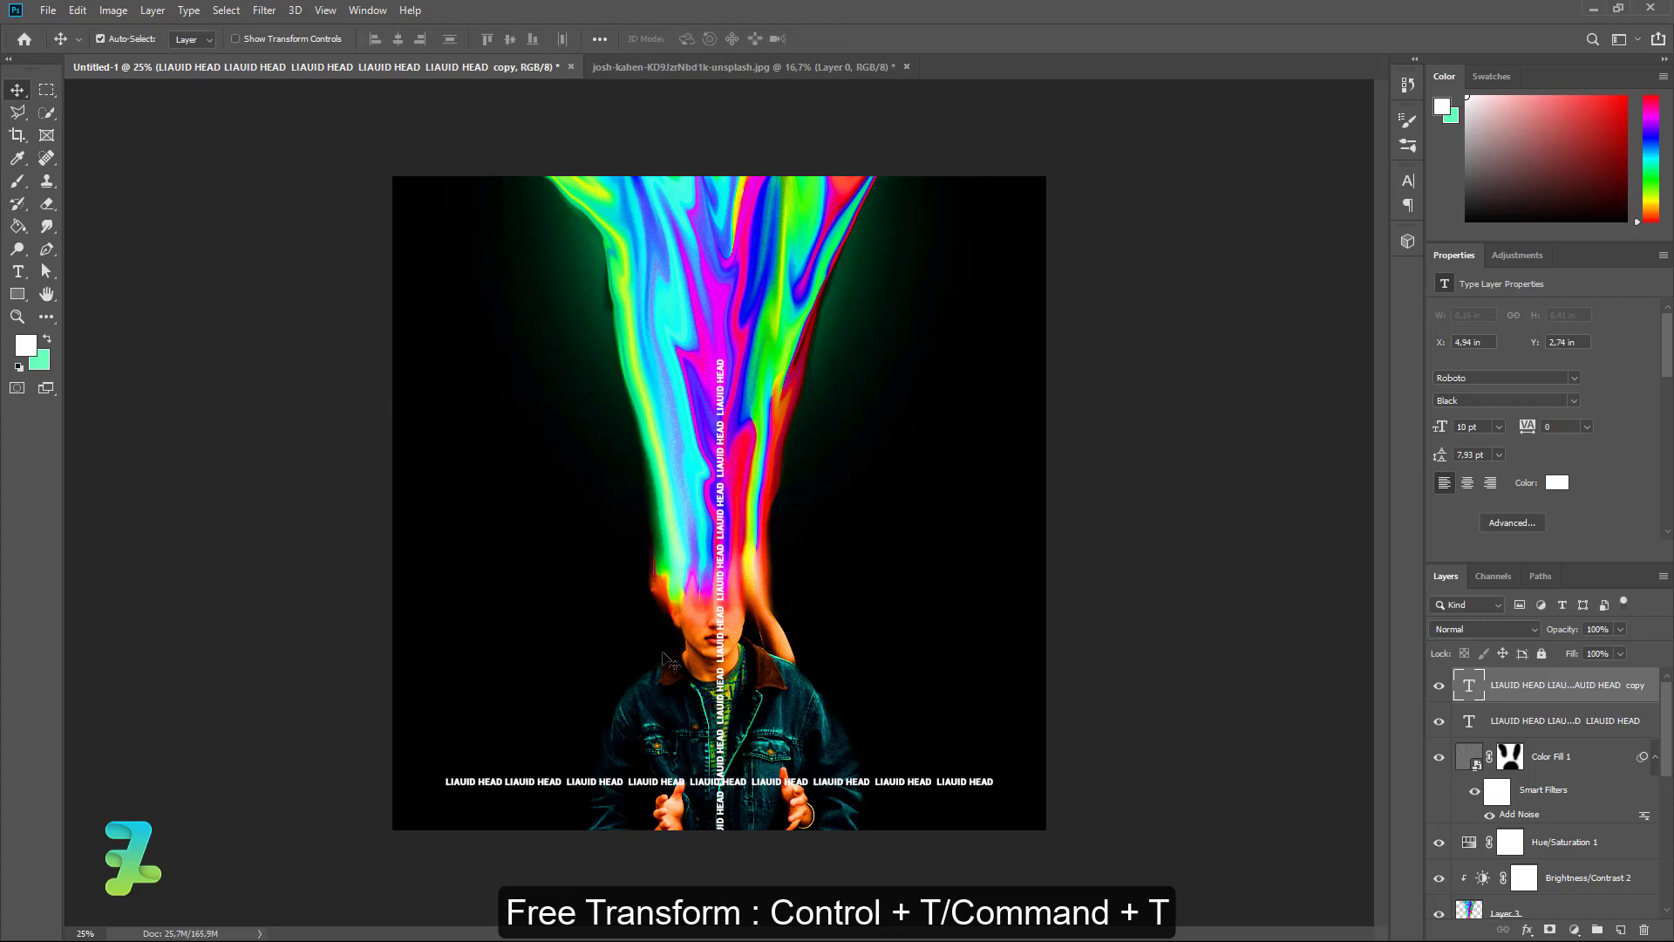
{"action": "left_click_drag", "start_coordinate": [723, 694], "coordinate": [984, 538]}
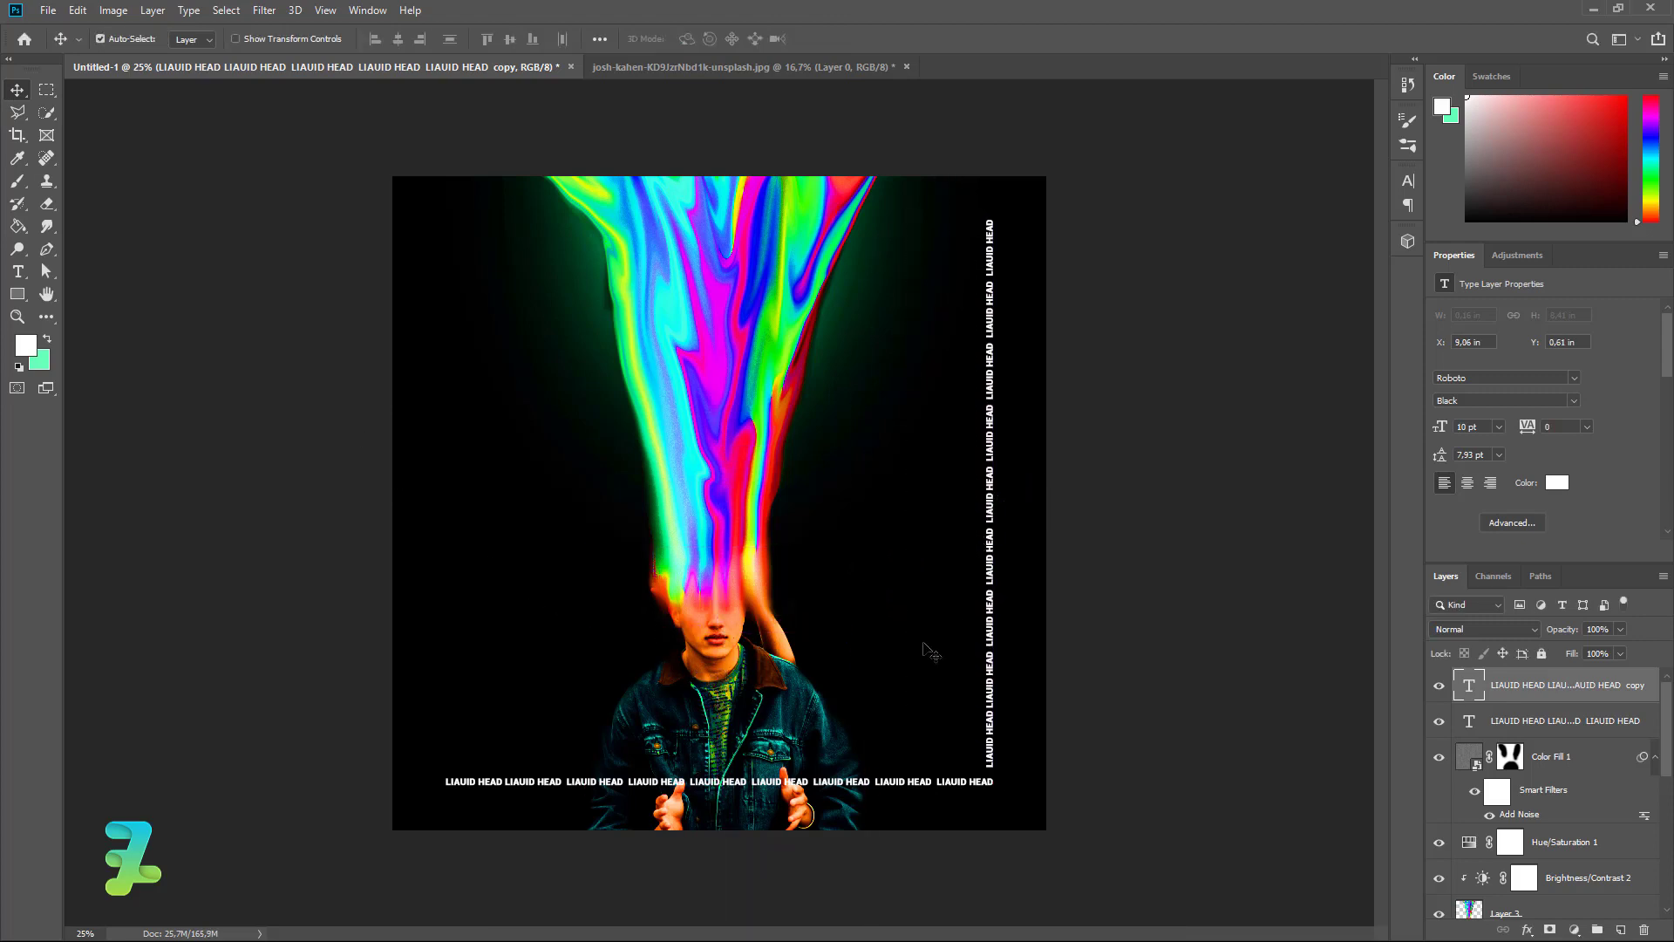
Step: Duplicate the horizontal LIAUID HEAD text line and place the copy along the canvas's top edge
{"action": "left_click", "coordinate": [891, 779]}
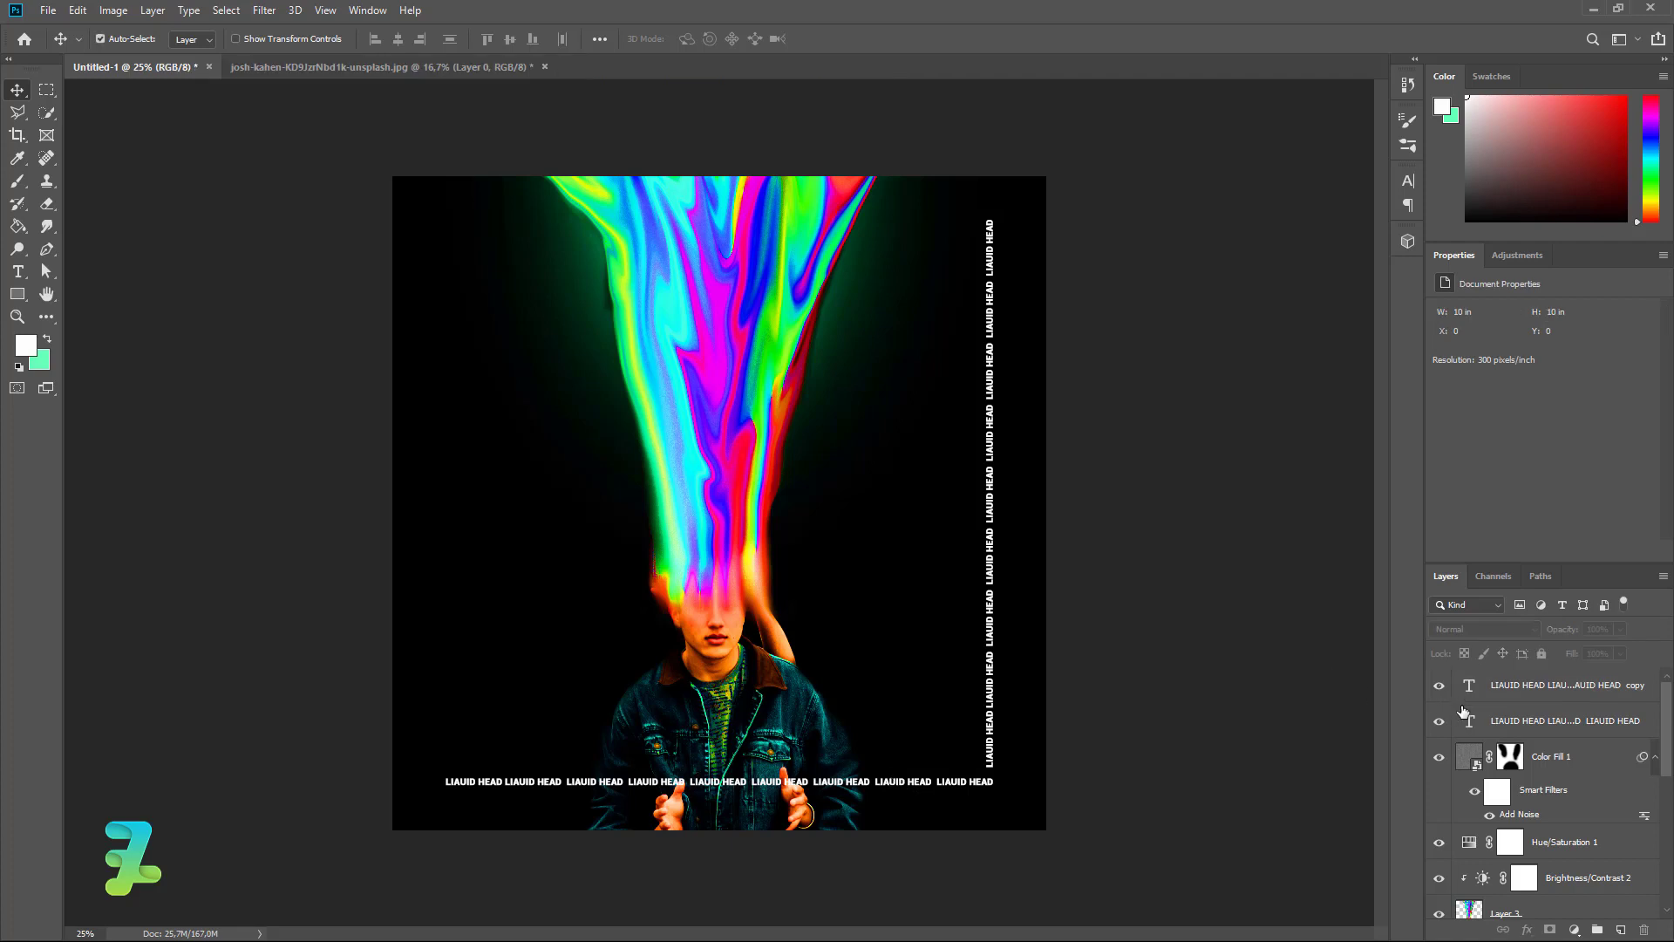
{"action": "left_click", "coordinate": [891, 785], "text": "ctrl"}
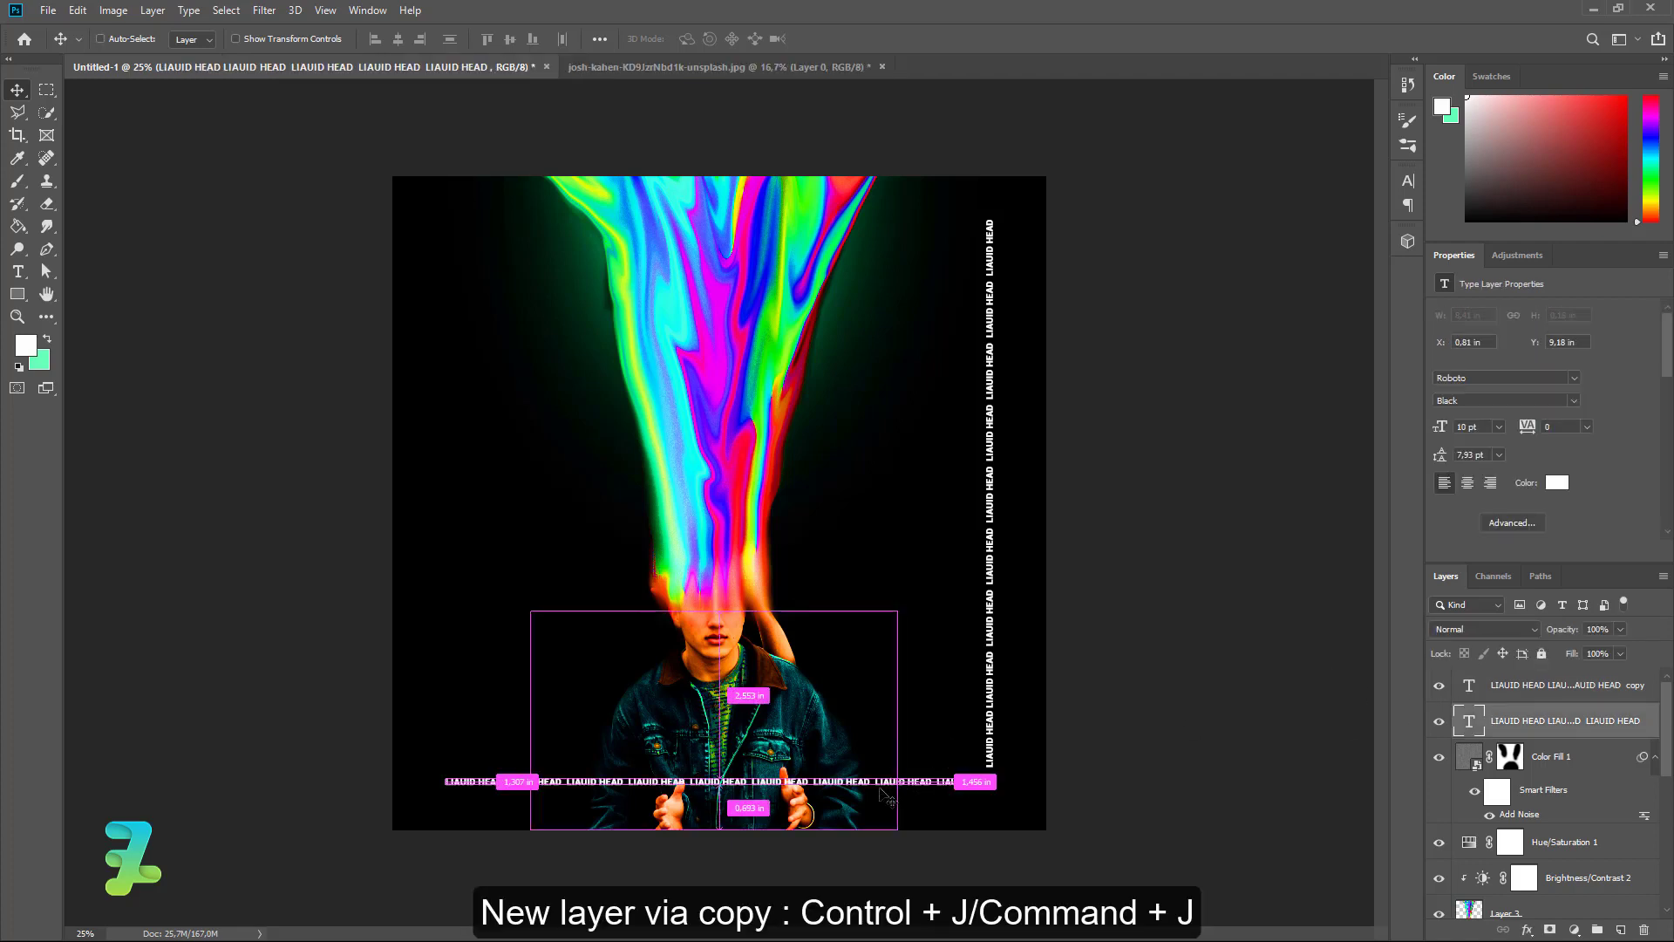
{"action": "key", "text": "ctrl+j"}
{"action": "left_click_drag", "start_coordinate": [881, 791], "coordinate": [897, 218]}
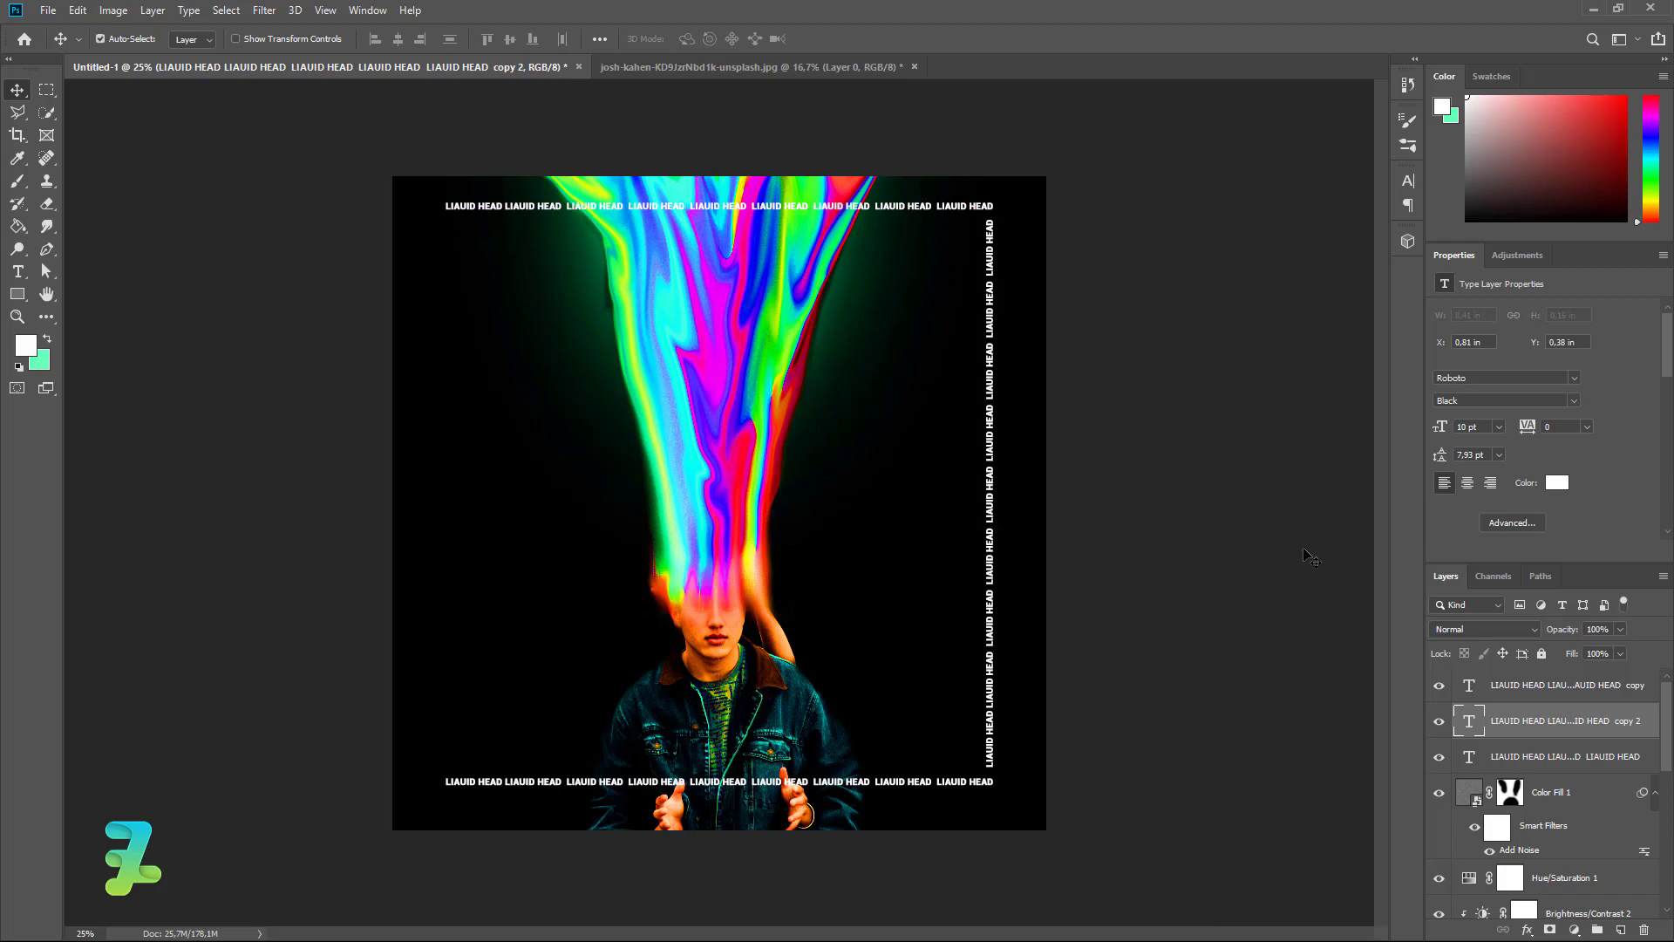
Step: Duplicate the vertical LIAUID HEAD text line and place the copy along the canvas's left edge to complete the text frame
{"action": "left_click", "coordinate": [992, 390], "text": "ctrl"}
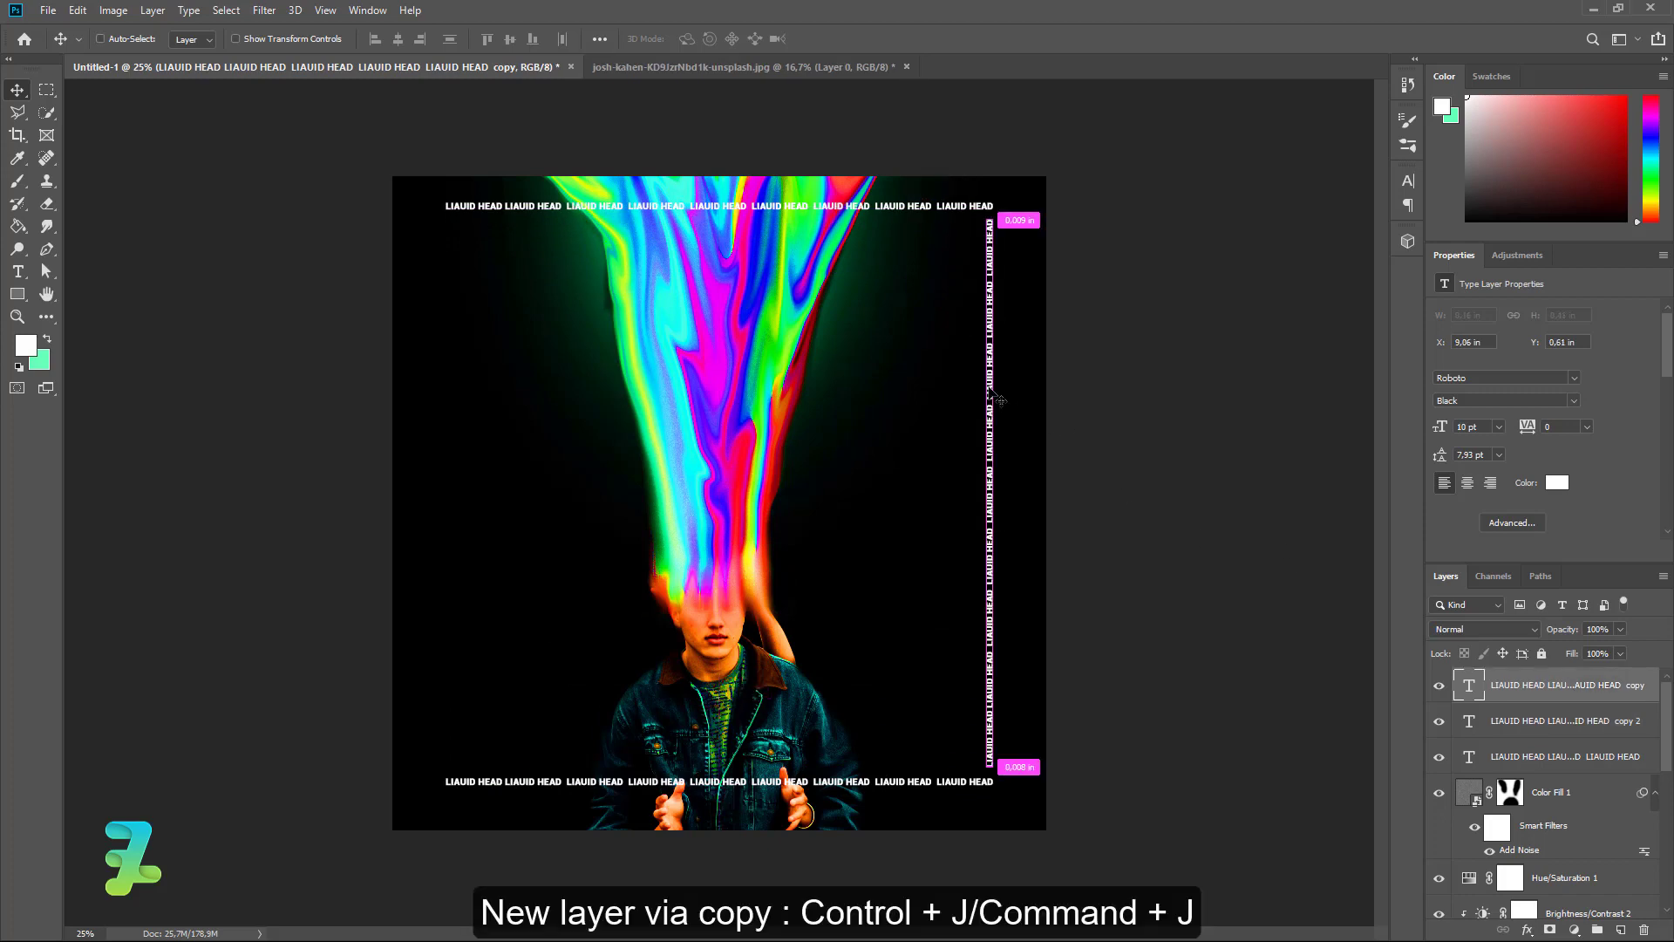
{"action": "key", "text": "ctrl+j"}
{"action": "left_click_drag", "start_coordinate": [999, 400], "coordinate": [455, 391]}
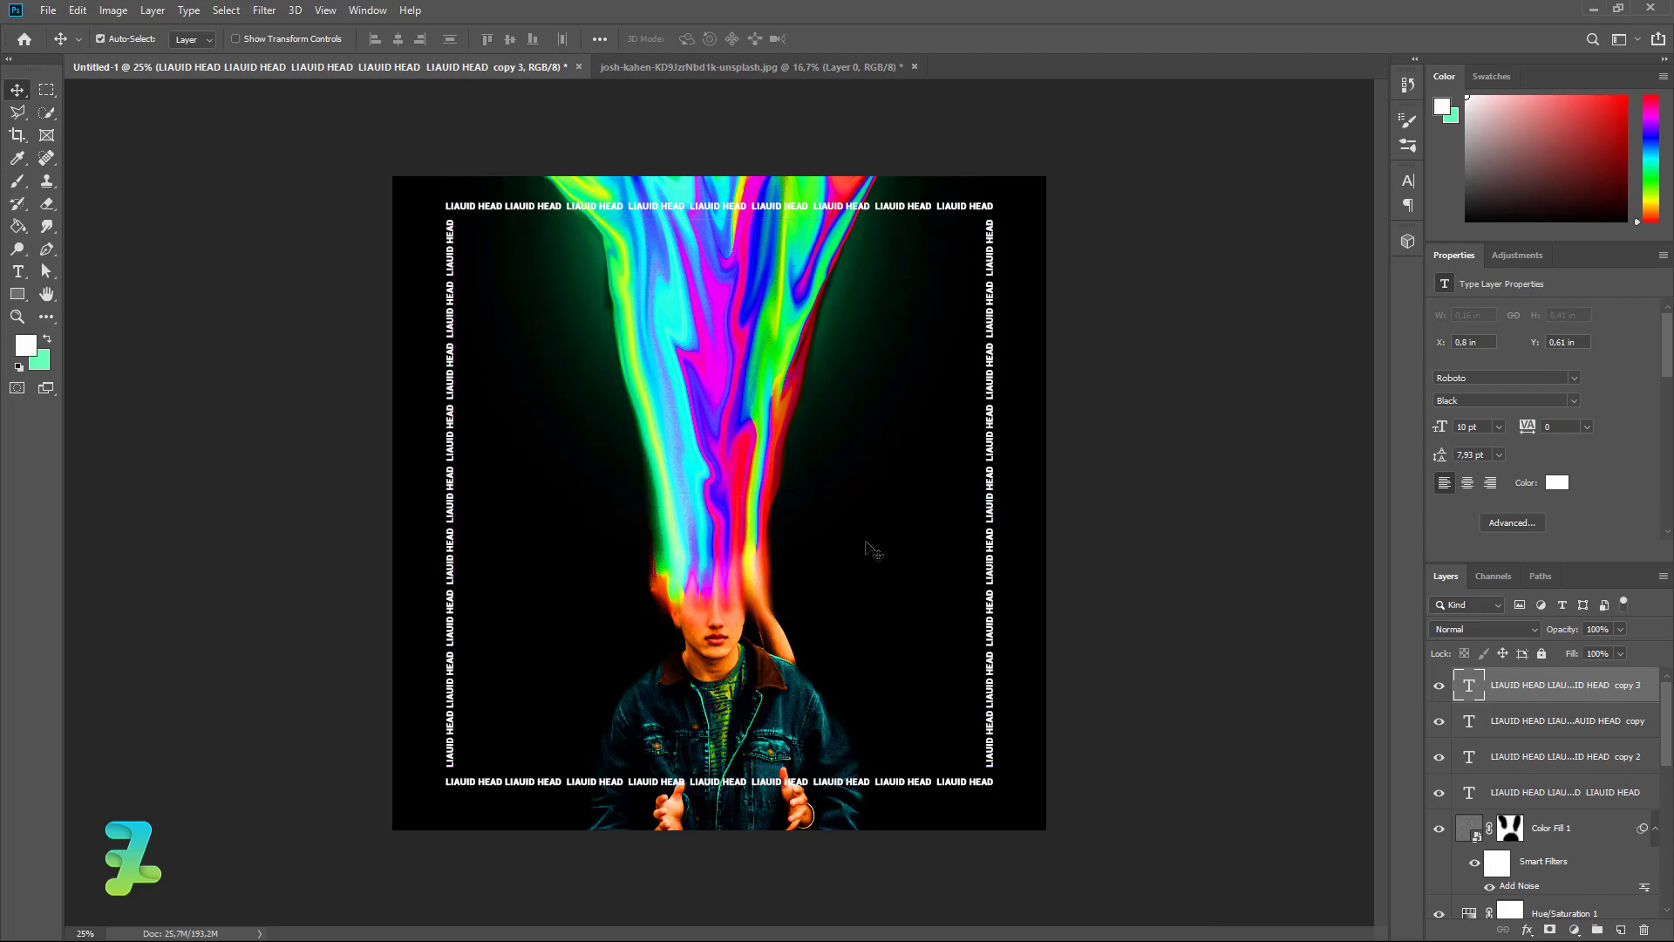
Step: Group the four LIAUID HEAD text layers and center the group vertically on the canvas
{"action": "left_click", "coordinate": [1567, 789], "text": "shift"}
{"action": "key", "text": "ctrl+g"}
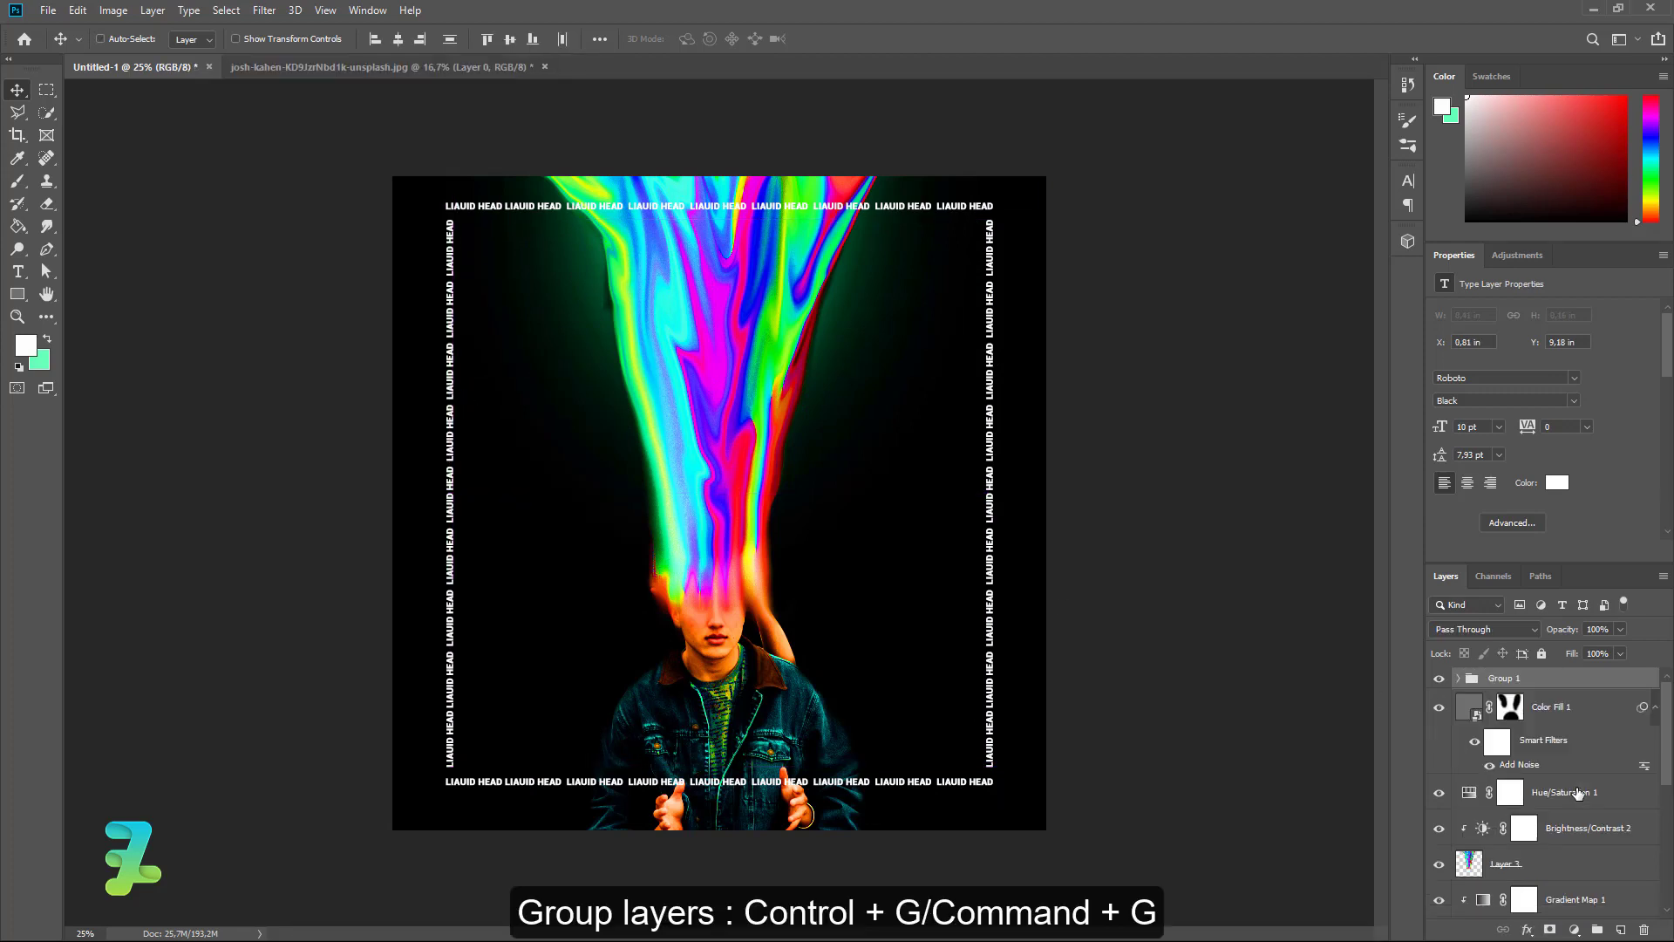
{"action": "key", "text": "ctrl+a"}
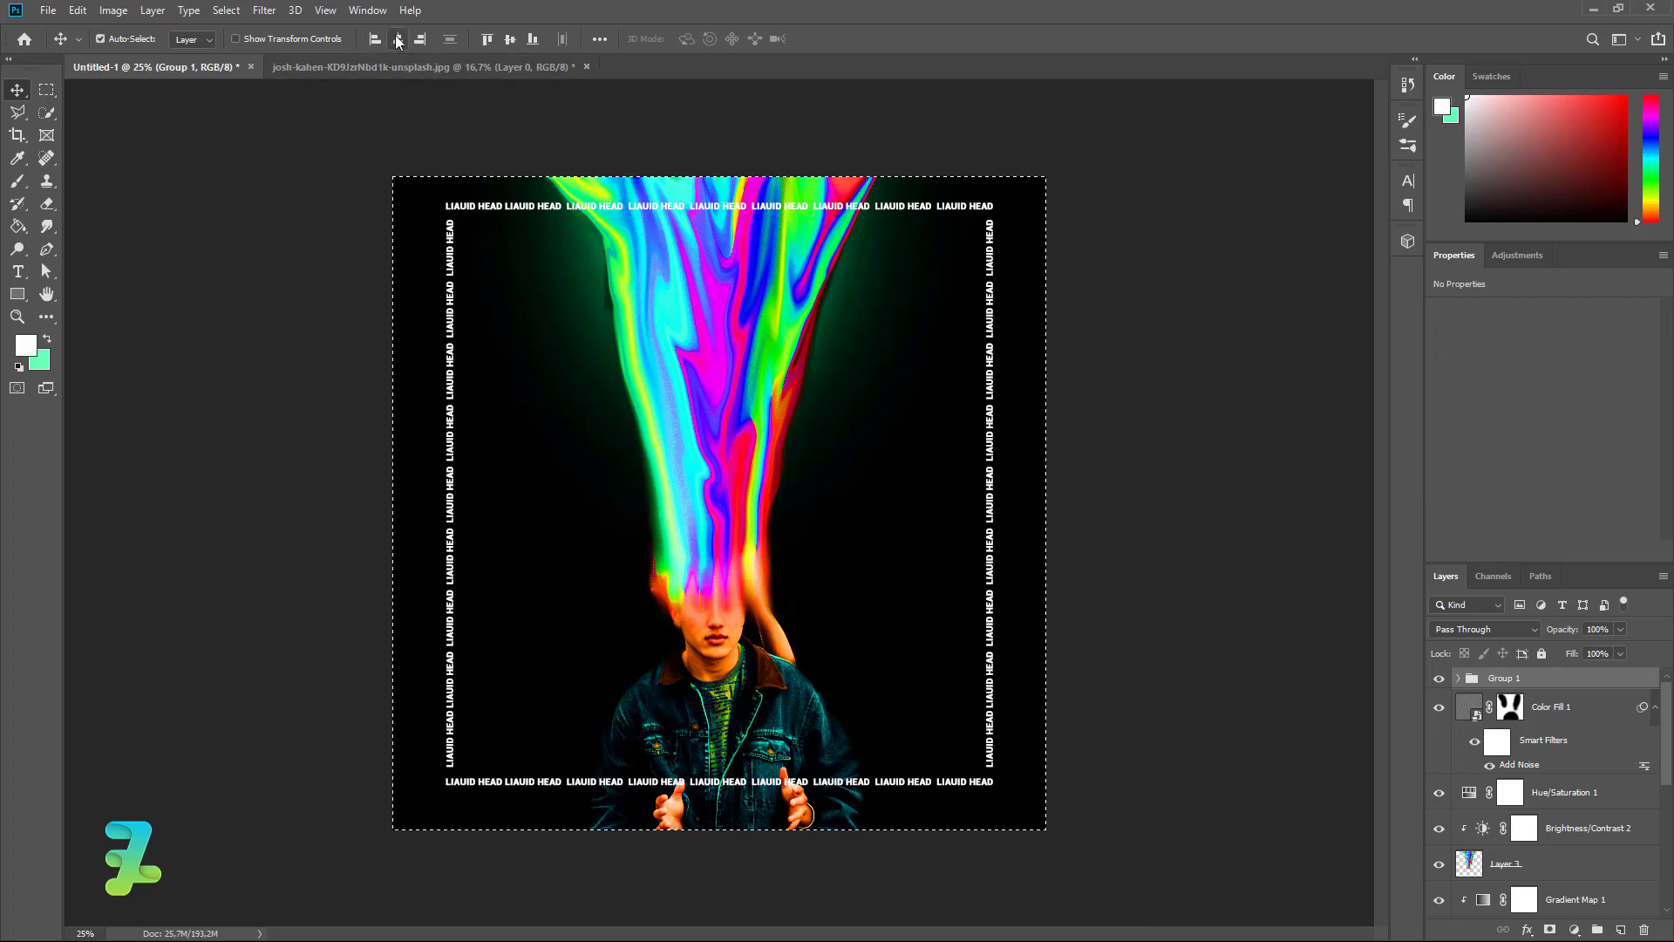
{"action": "left_click", "coordinate": [511, 44]}
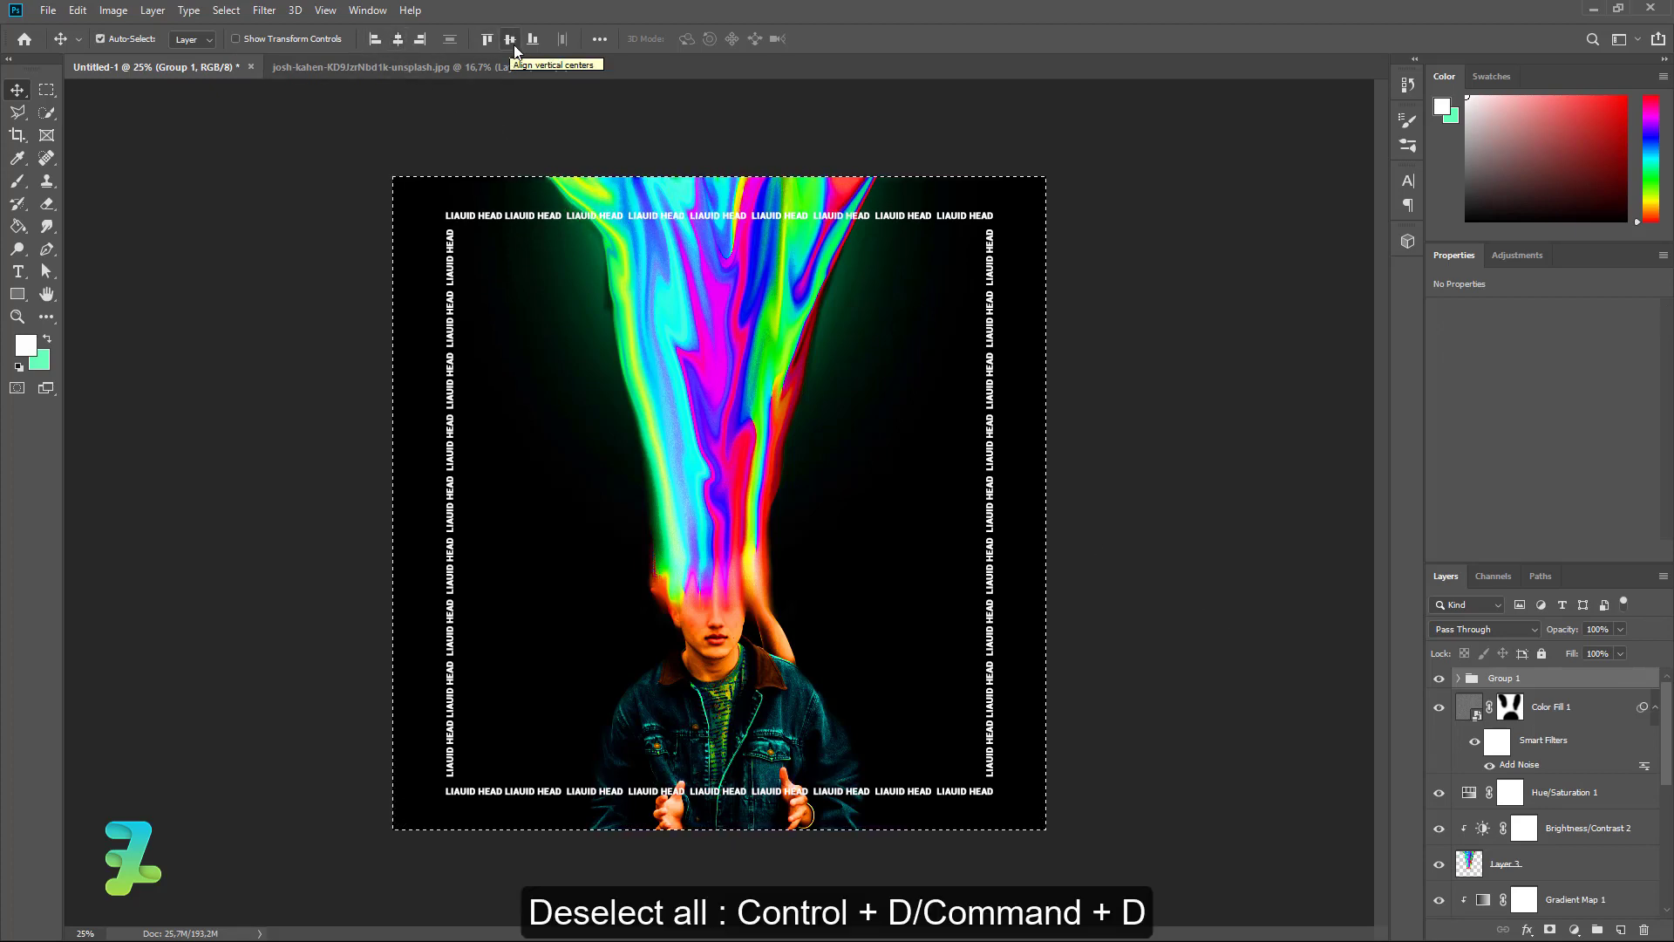
{"action": "key", "text": "ctrl+d"}
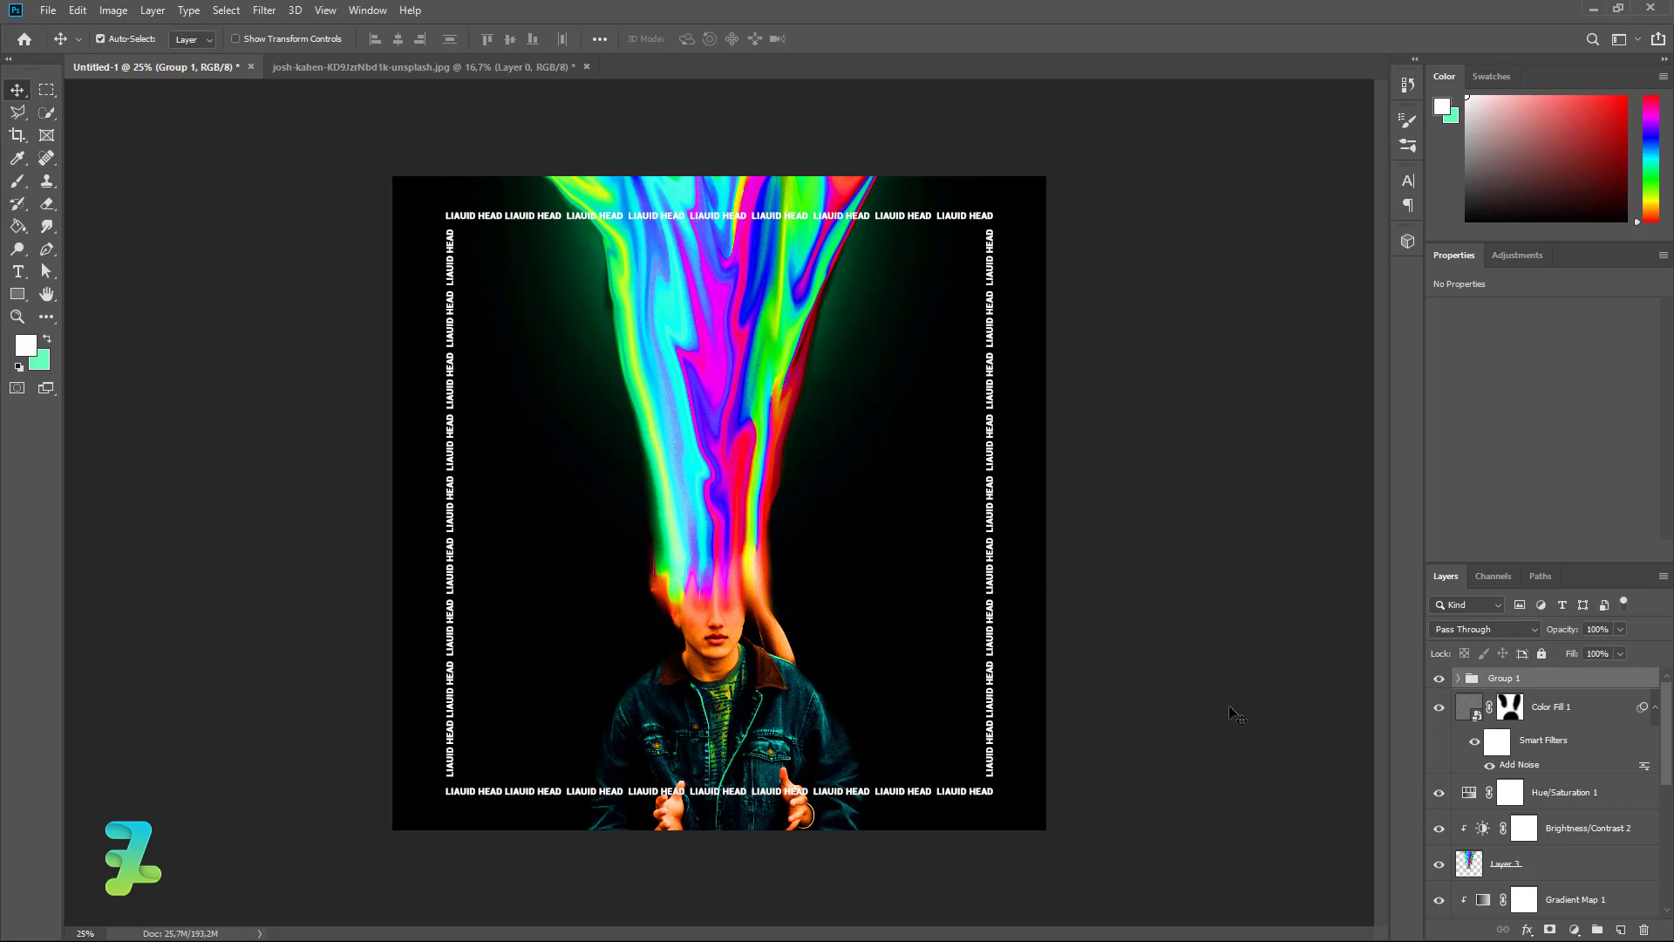
Step: Smudge the multicolor strip on Layer 3 in its upper middle and along its right edge with the Smudge tool
{"action": "left_click", "coordinate": [1470, 868]}
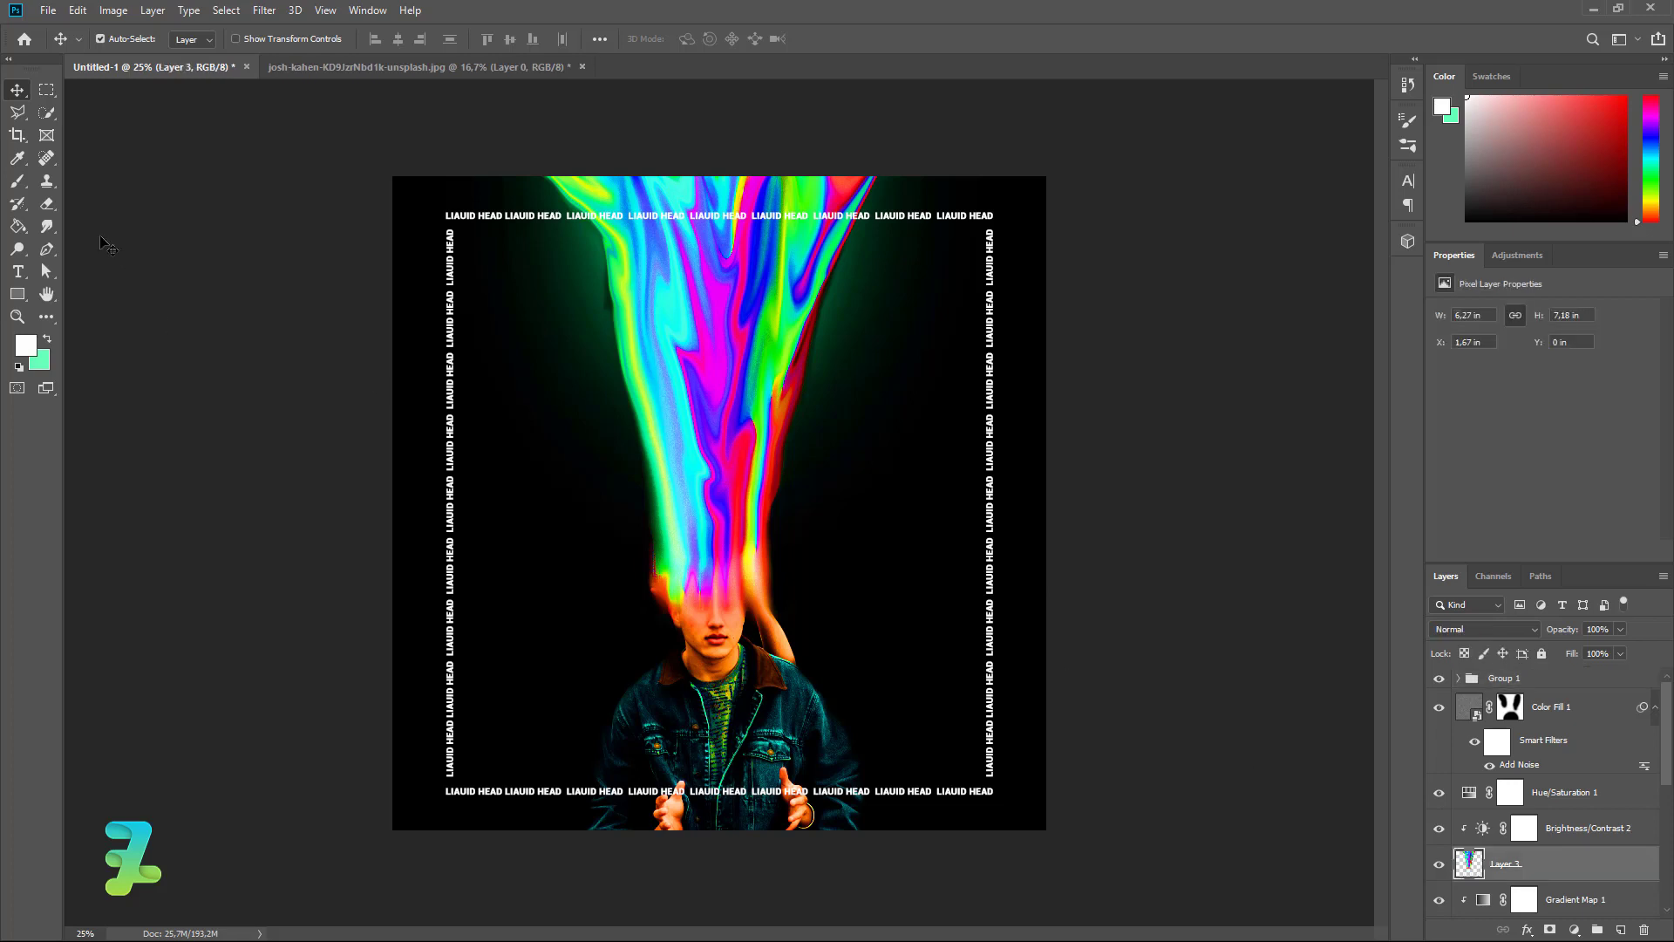
{"action": "left_click", "coordinate": [49, 204]}
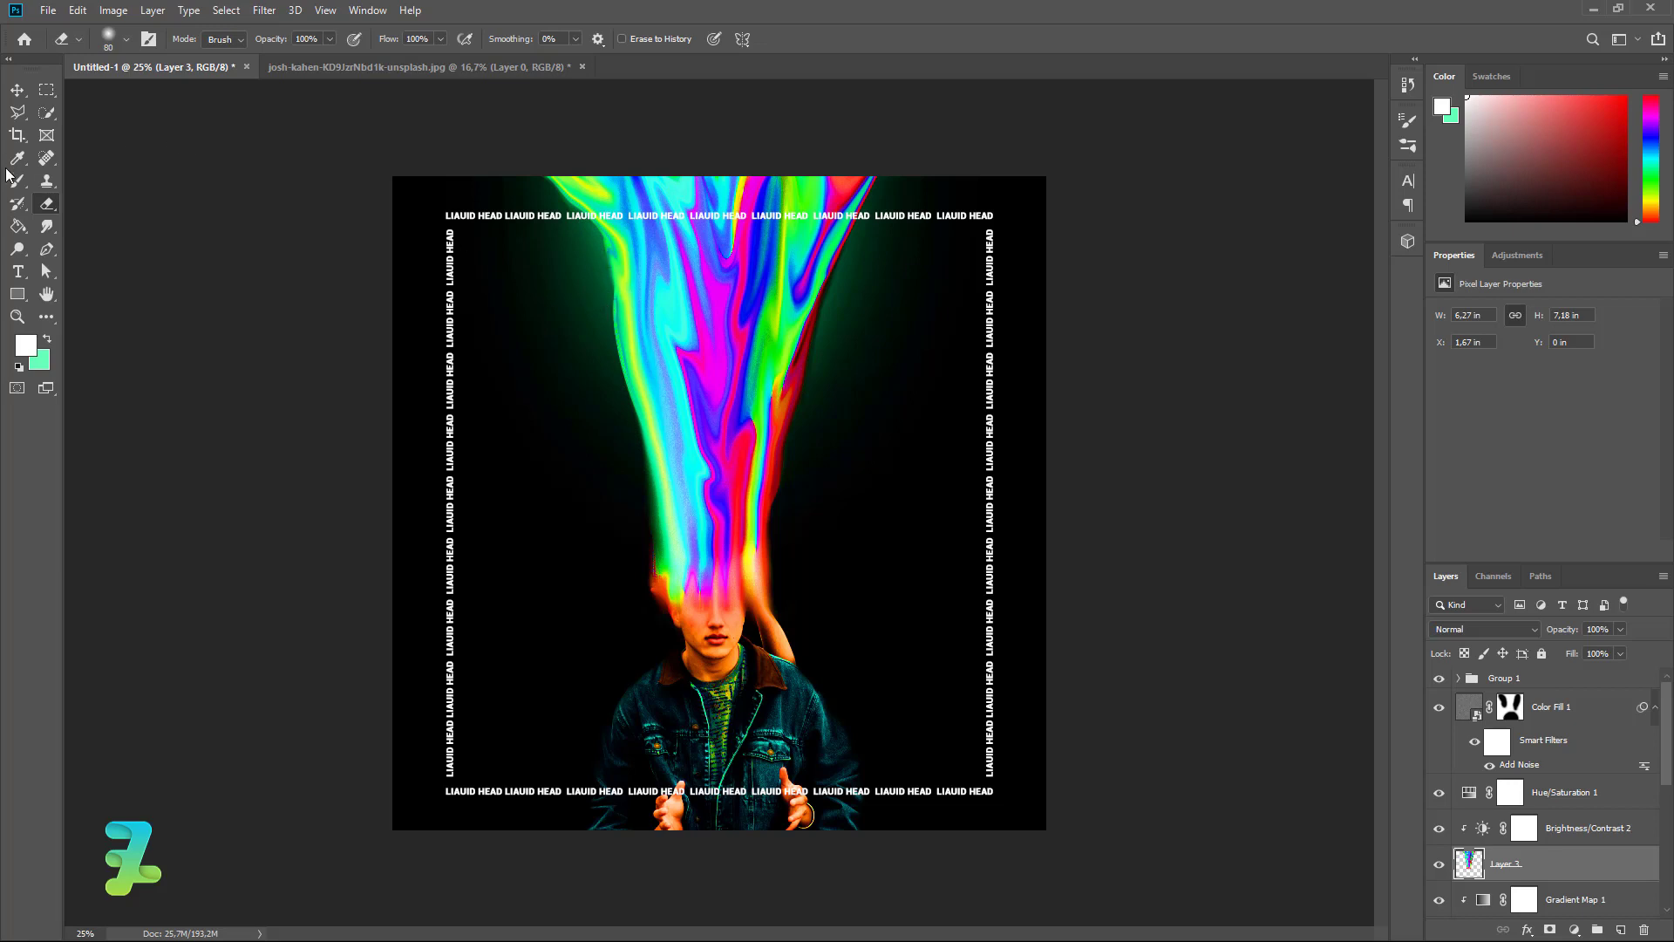
{"action": "left_click", "coordinate": [41, 233]}
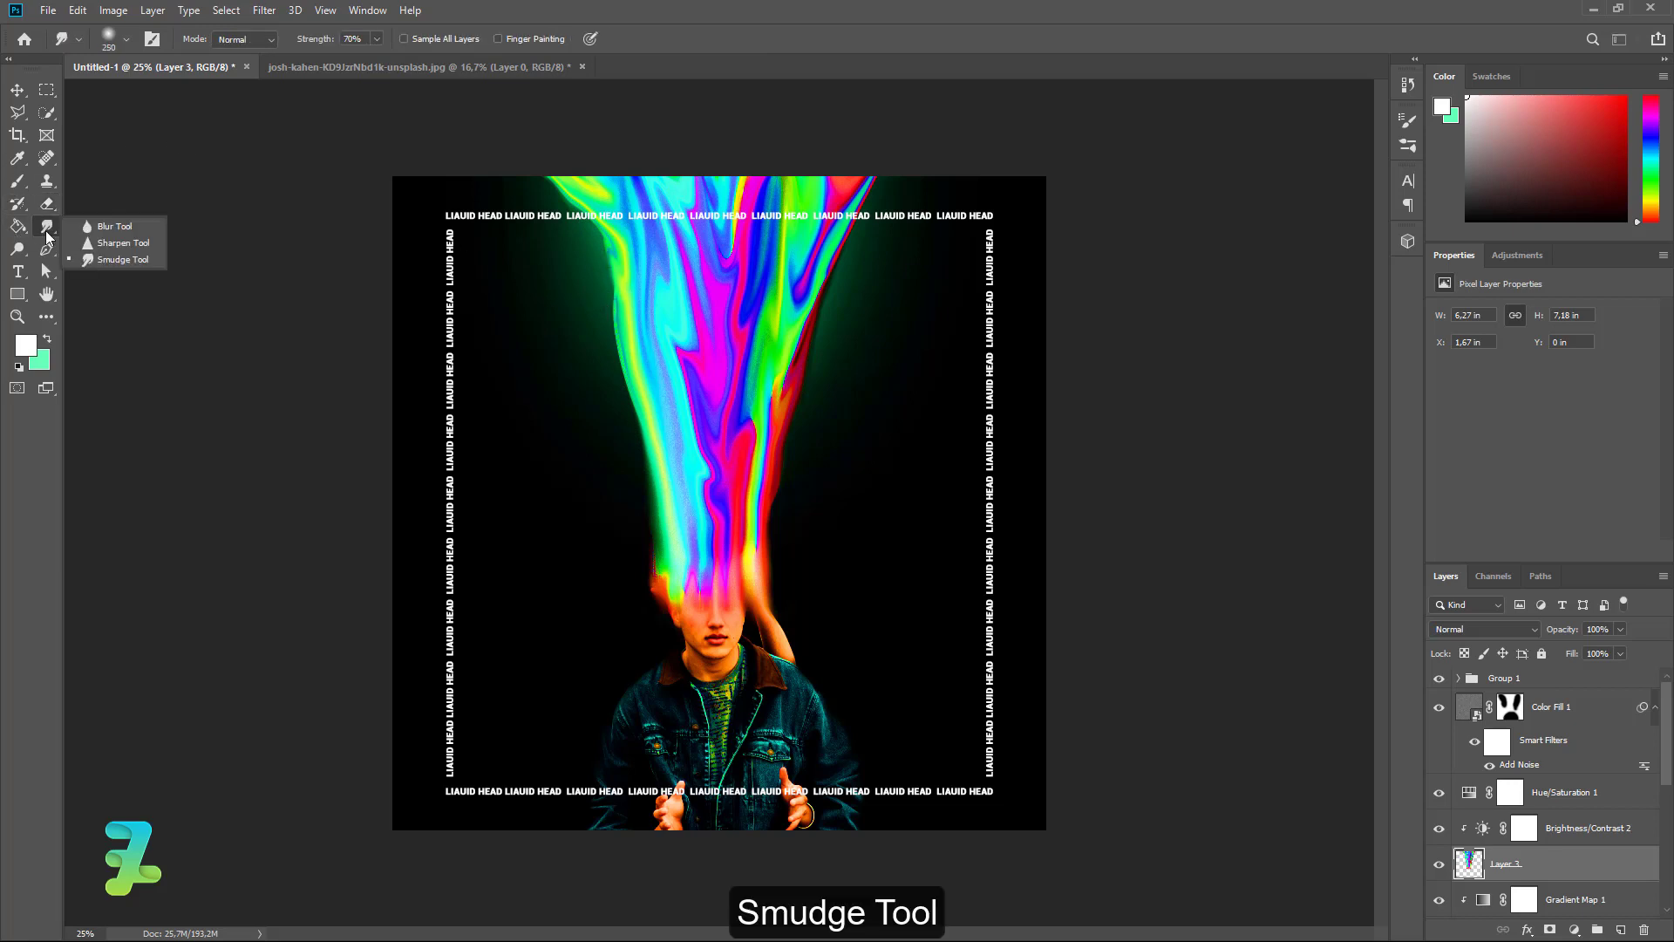
{"action": "left_click", "coordinate": [100, 257]}
{"action": "left_click_drag", "start_coordinate": [716, 304], "coordinate": [732, 237]}
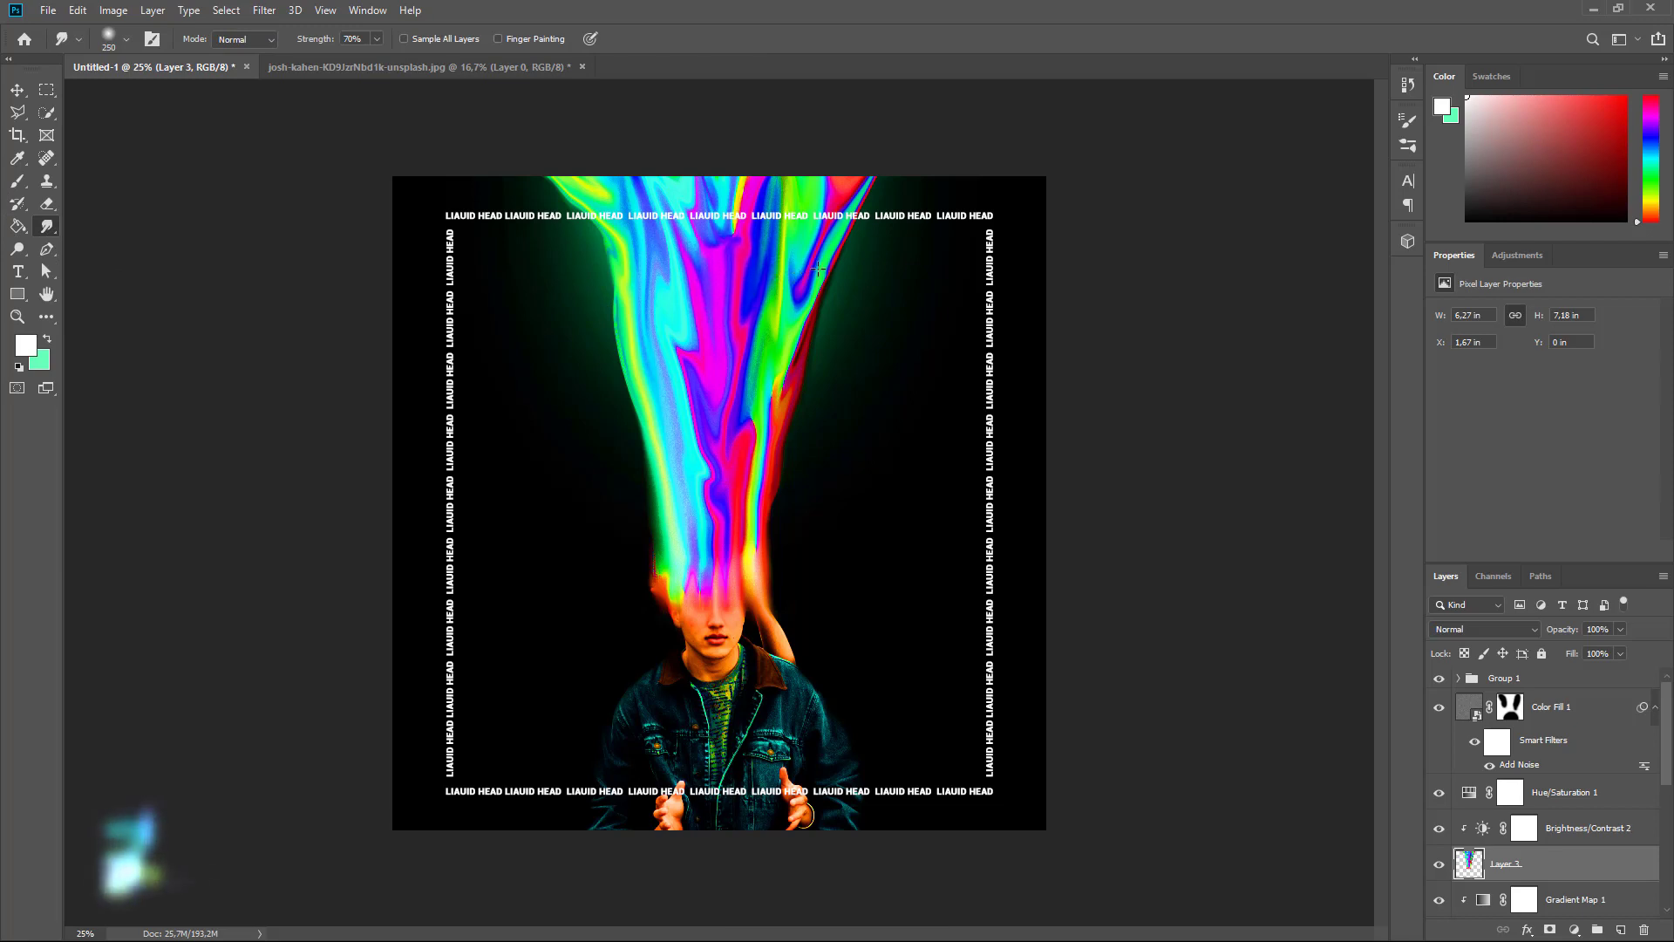
{"action": "left_click_drag", "start_coordinate": [817, 272], "coordinate": [870, 175]}
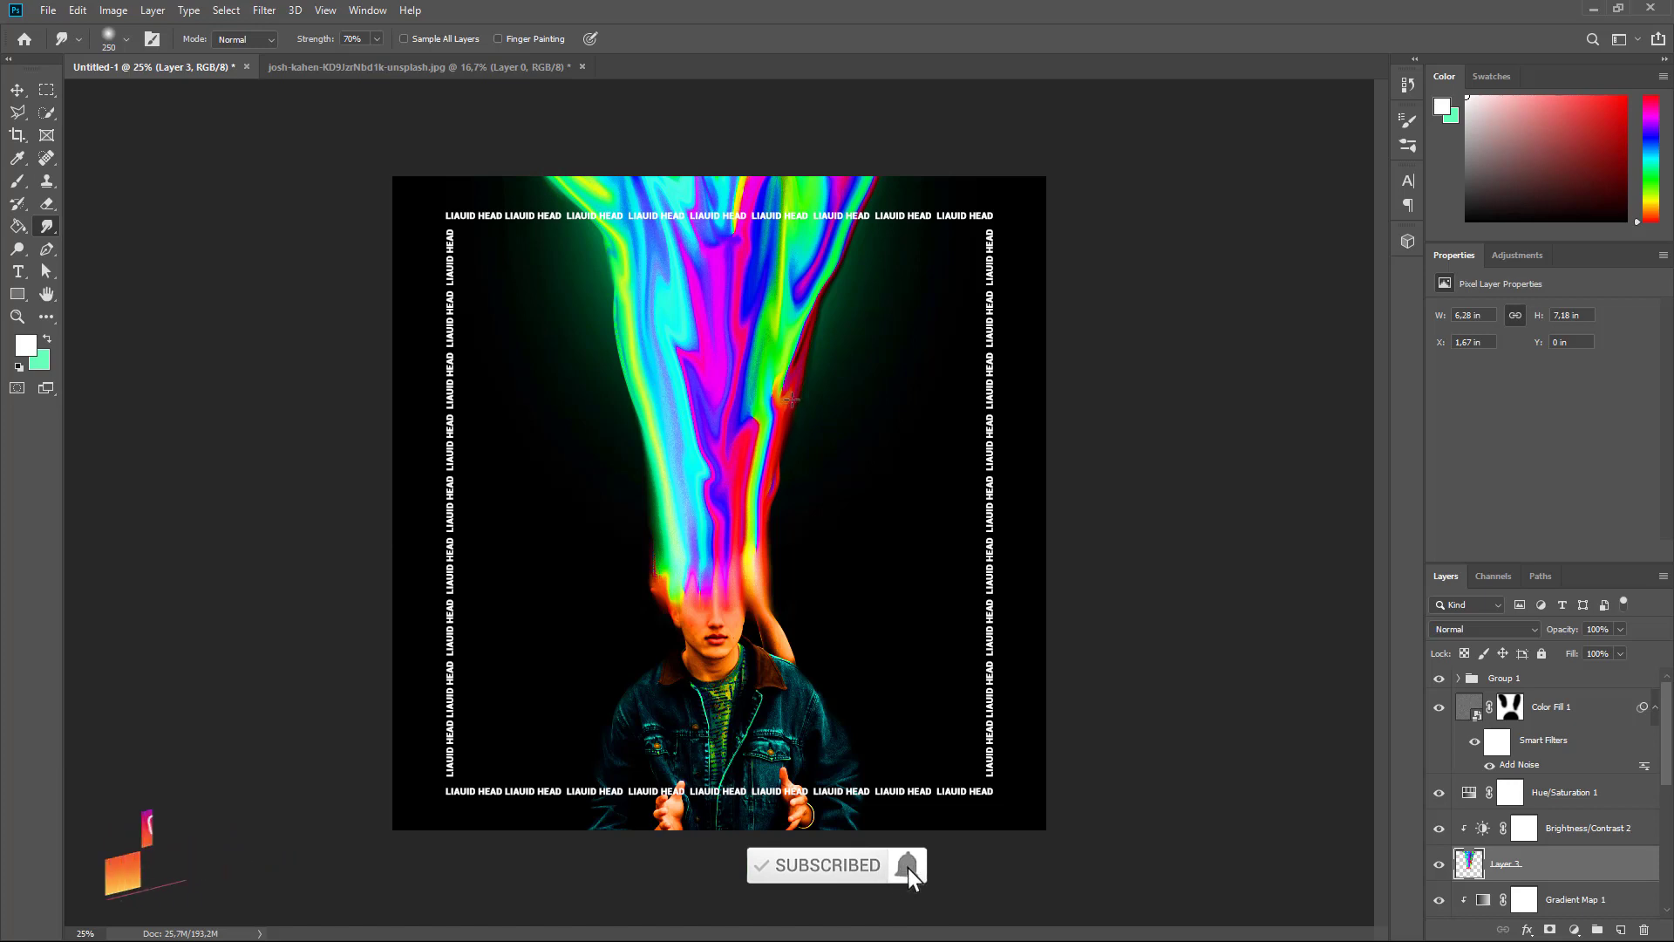
{"action": "mouse_move", "coordinate": [791, 399]}
{"action": "left_mouse_down"}
{"action": "mouse_move", "coordinate": [804, 368]}
{"action": "mouse_move", "coordinate": [770, 497]}
{"action": "left_mouse_up"}
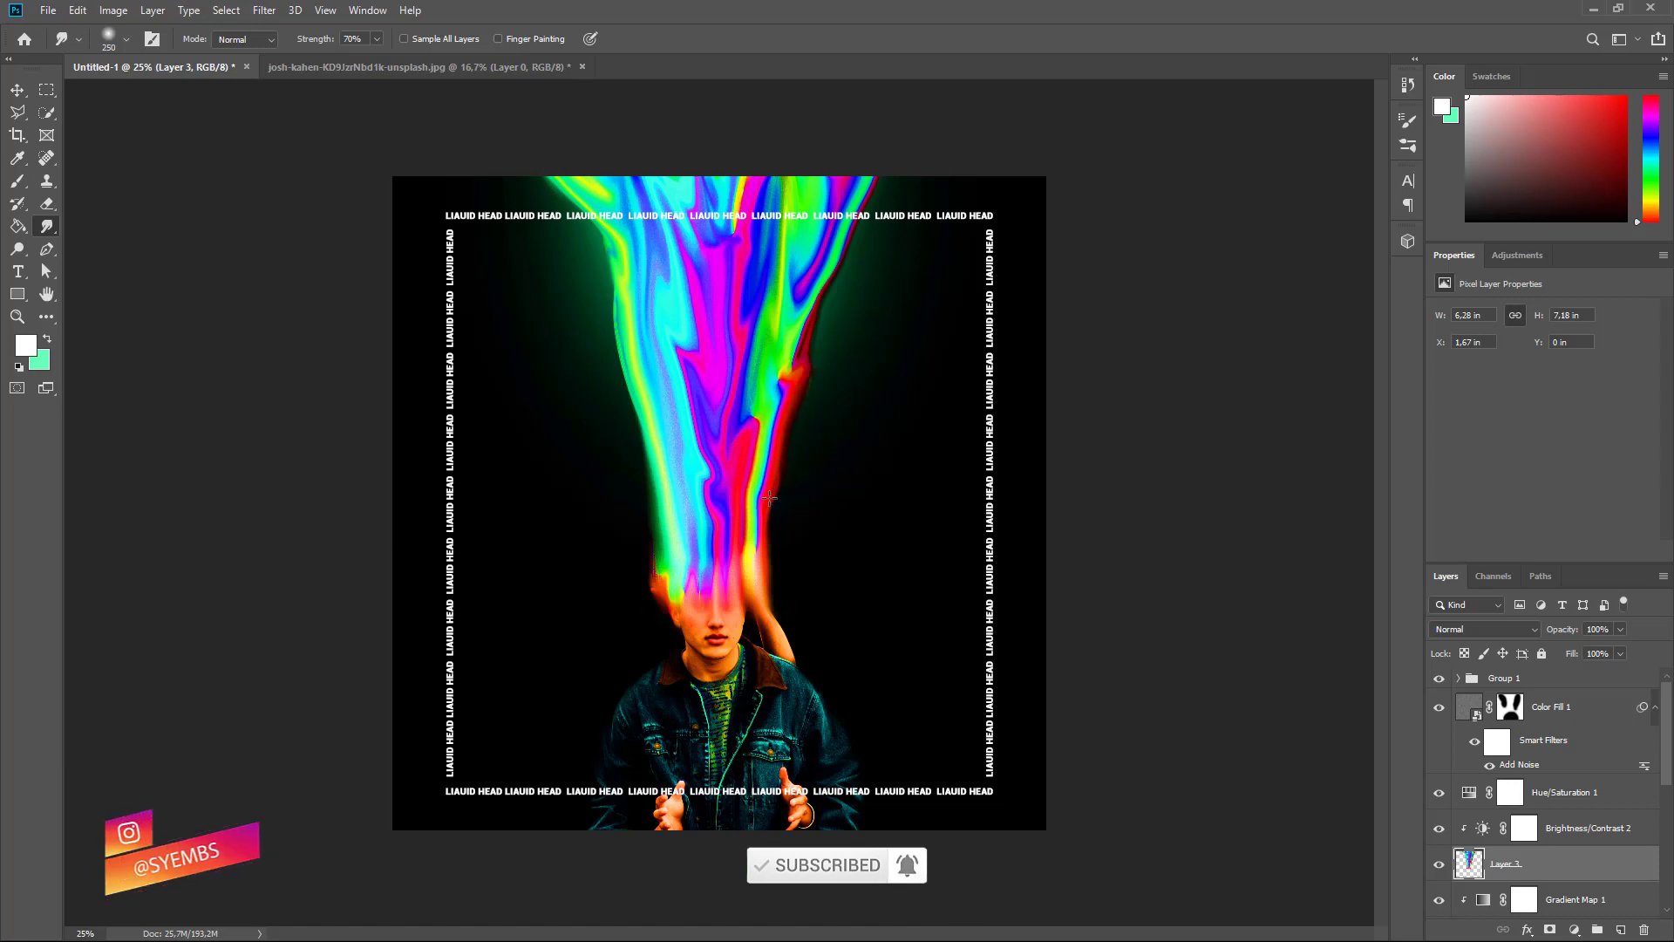
{"action": "left_click_drag", "start_coordinate": [781, 438], "coordinate": [799, 376]}
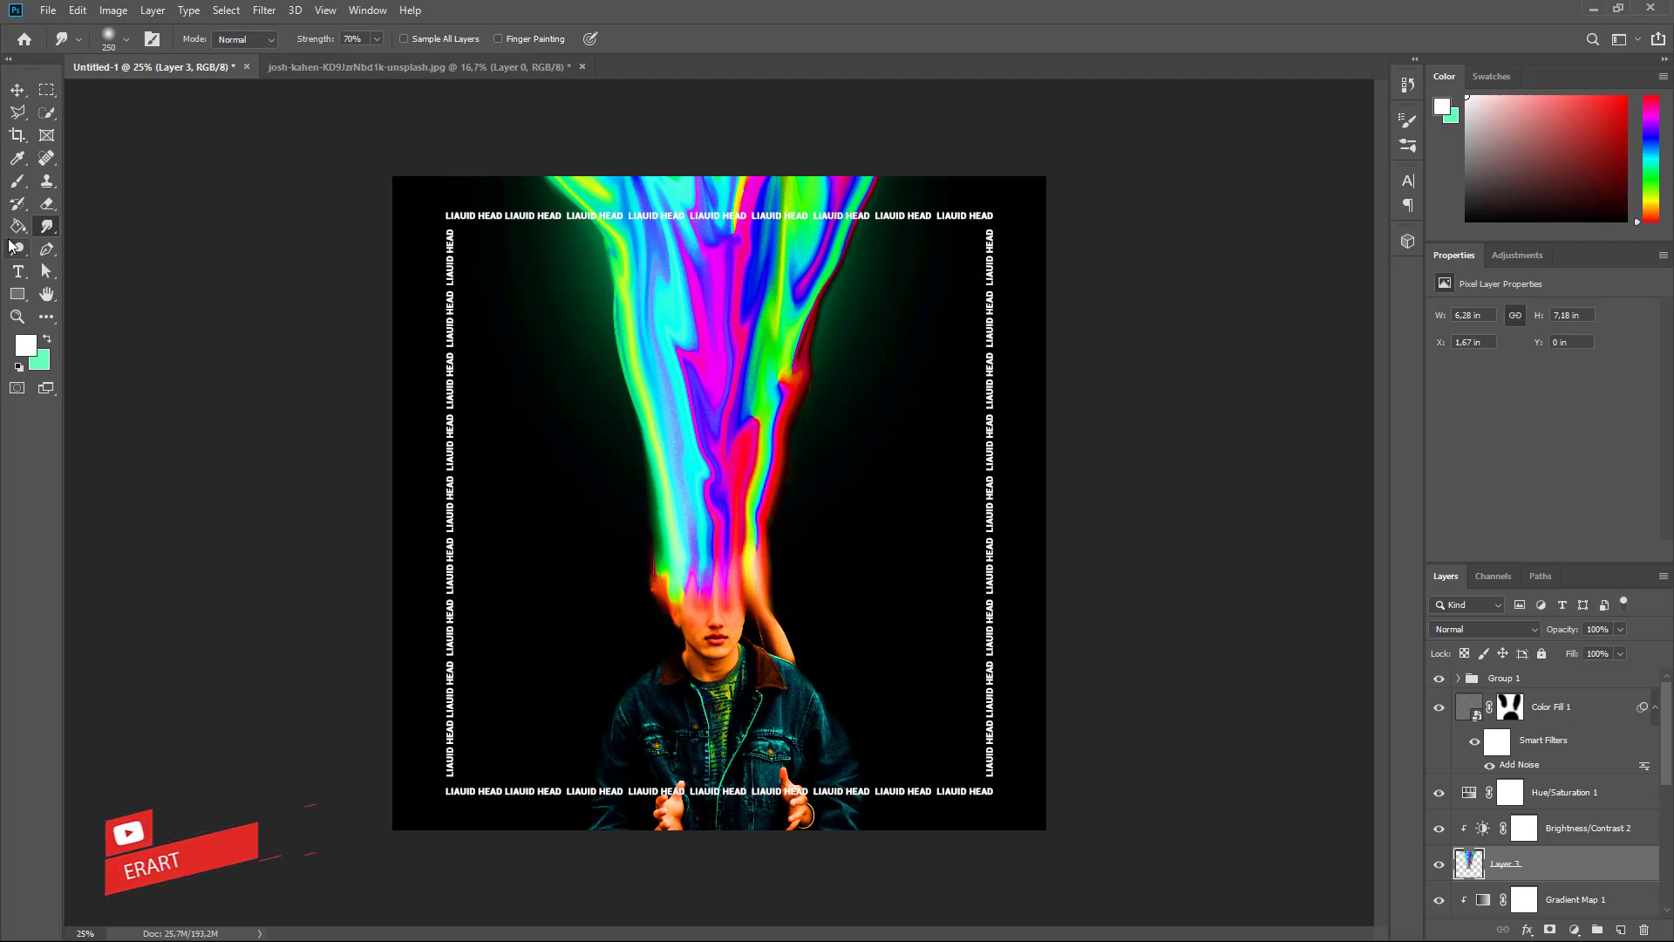
Step: Switch to the Eraser tool for cleaning up the multicolor strip on Layer 3
{"action": "left_click", "coordinate": [43, 208]}
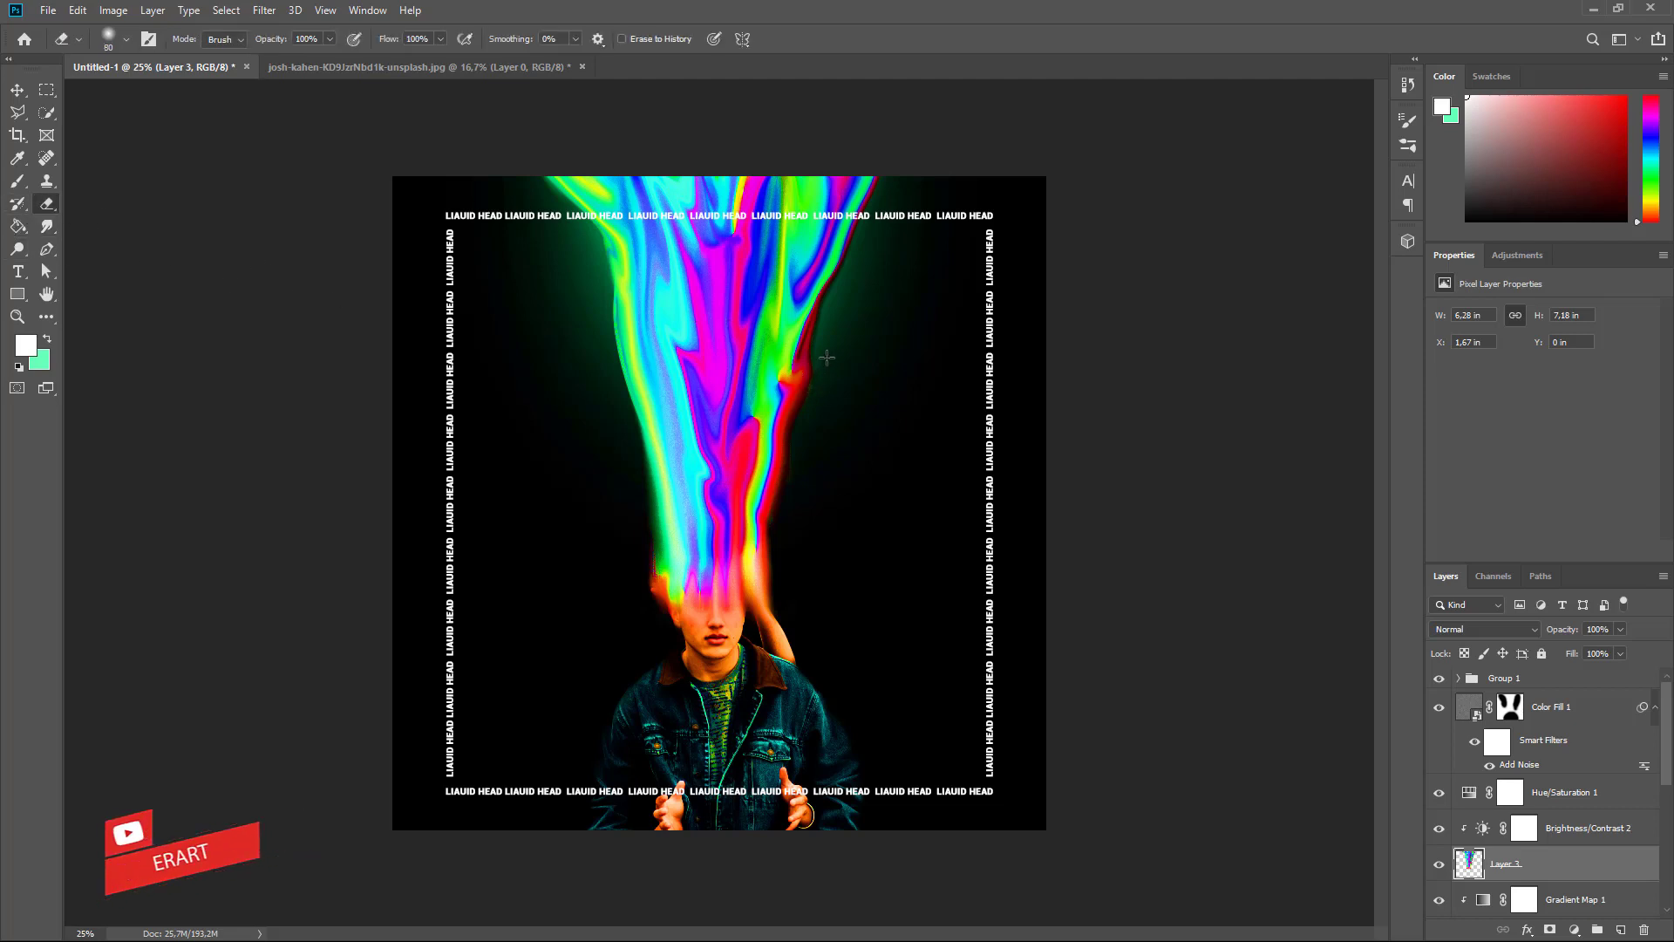